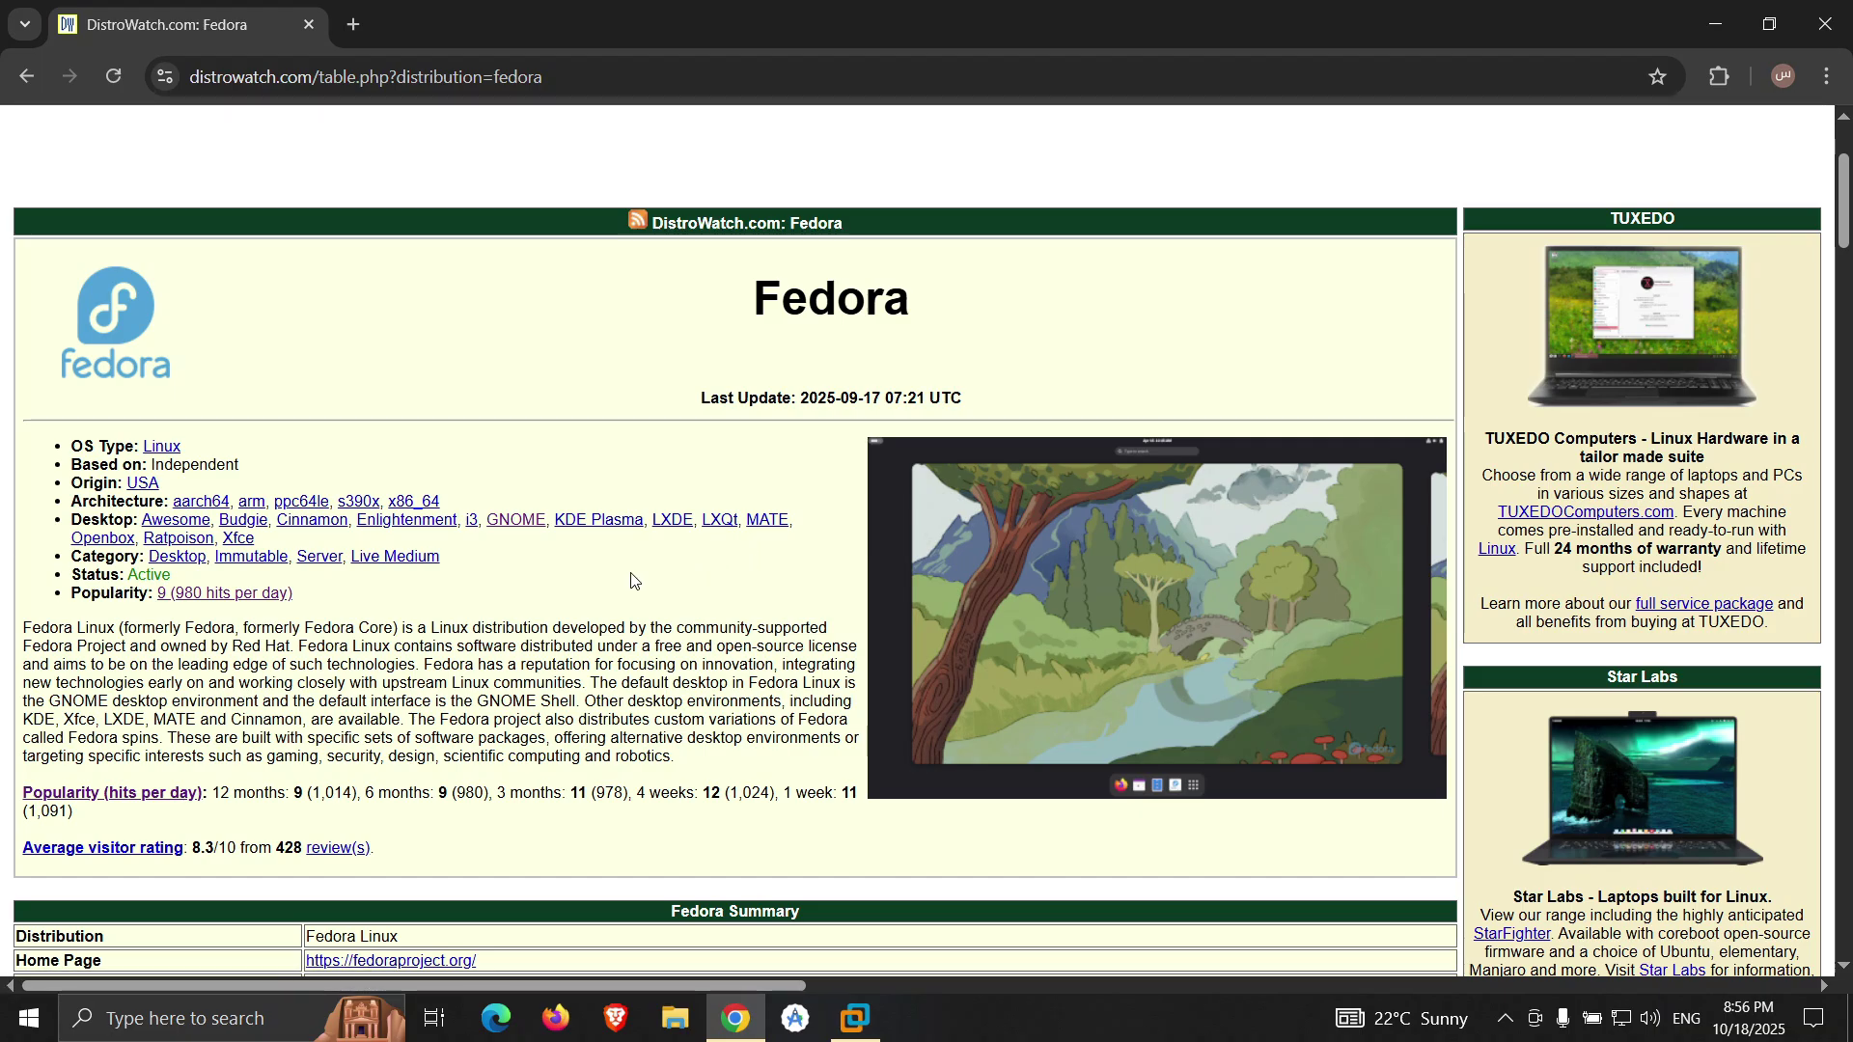
- Leave the DistroWatch Fedora page in Chrome and switch to VMware Workstation
left_click(855, 1018)
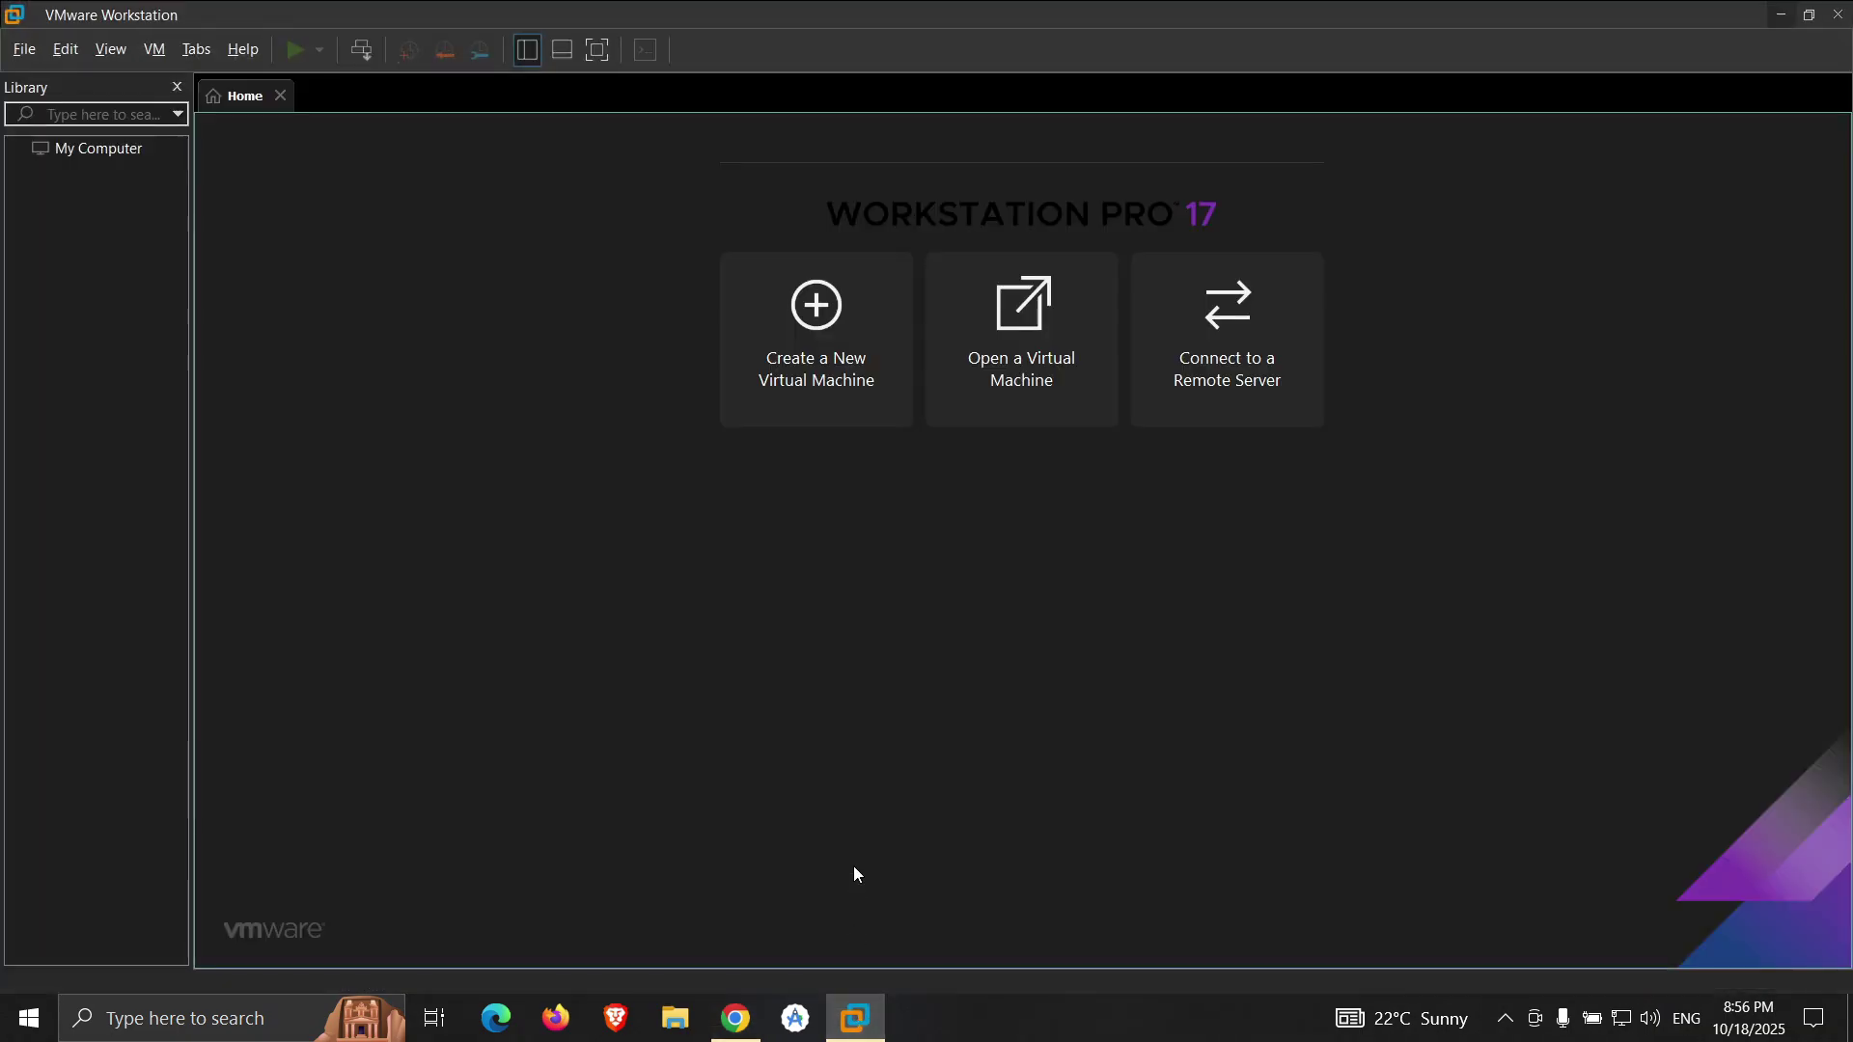
- Start a Typical new VM from the Fedora Workstation ISO, keeping default name and 20 GB disk
left_click(839, 399)
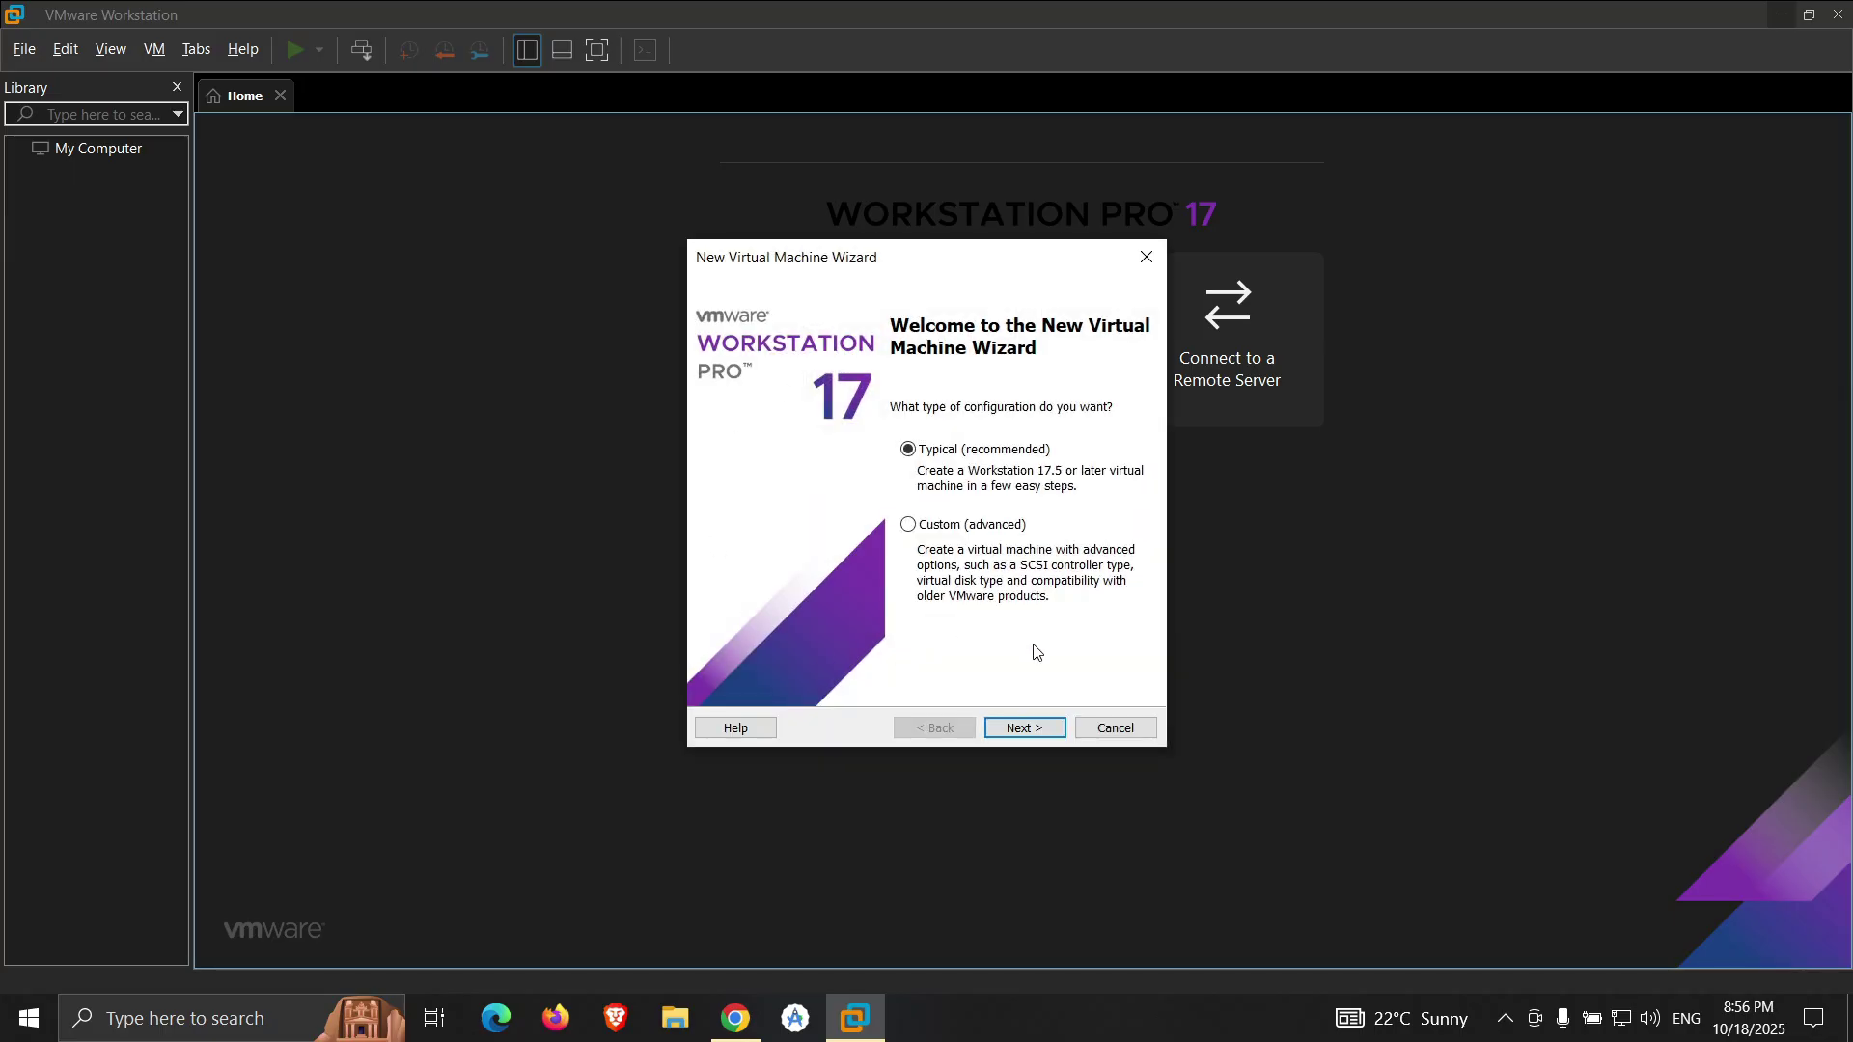
left_click(1037, 732)
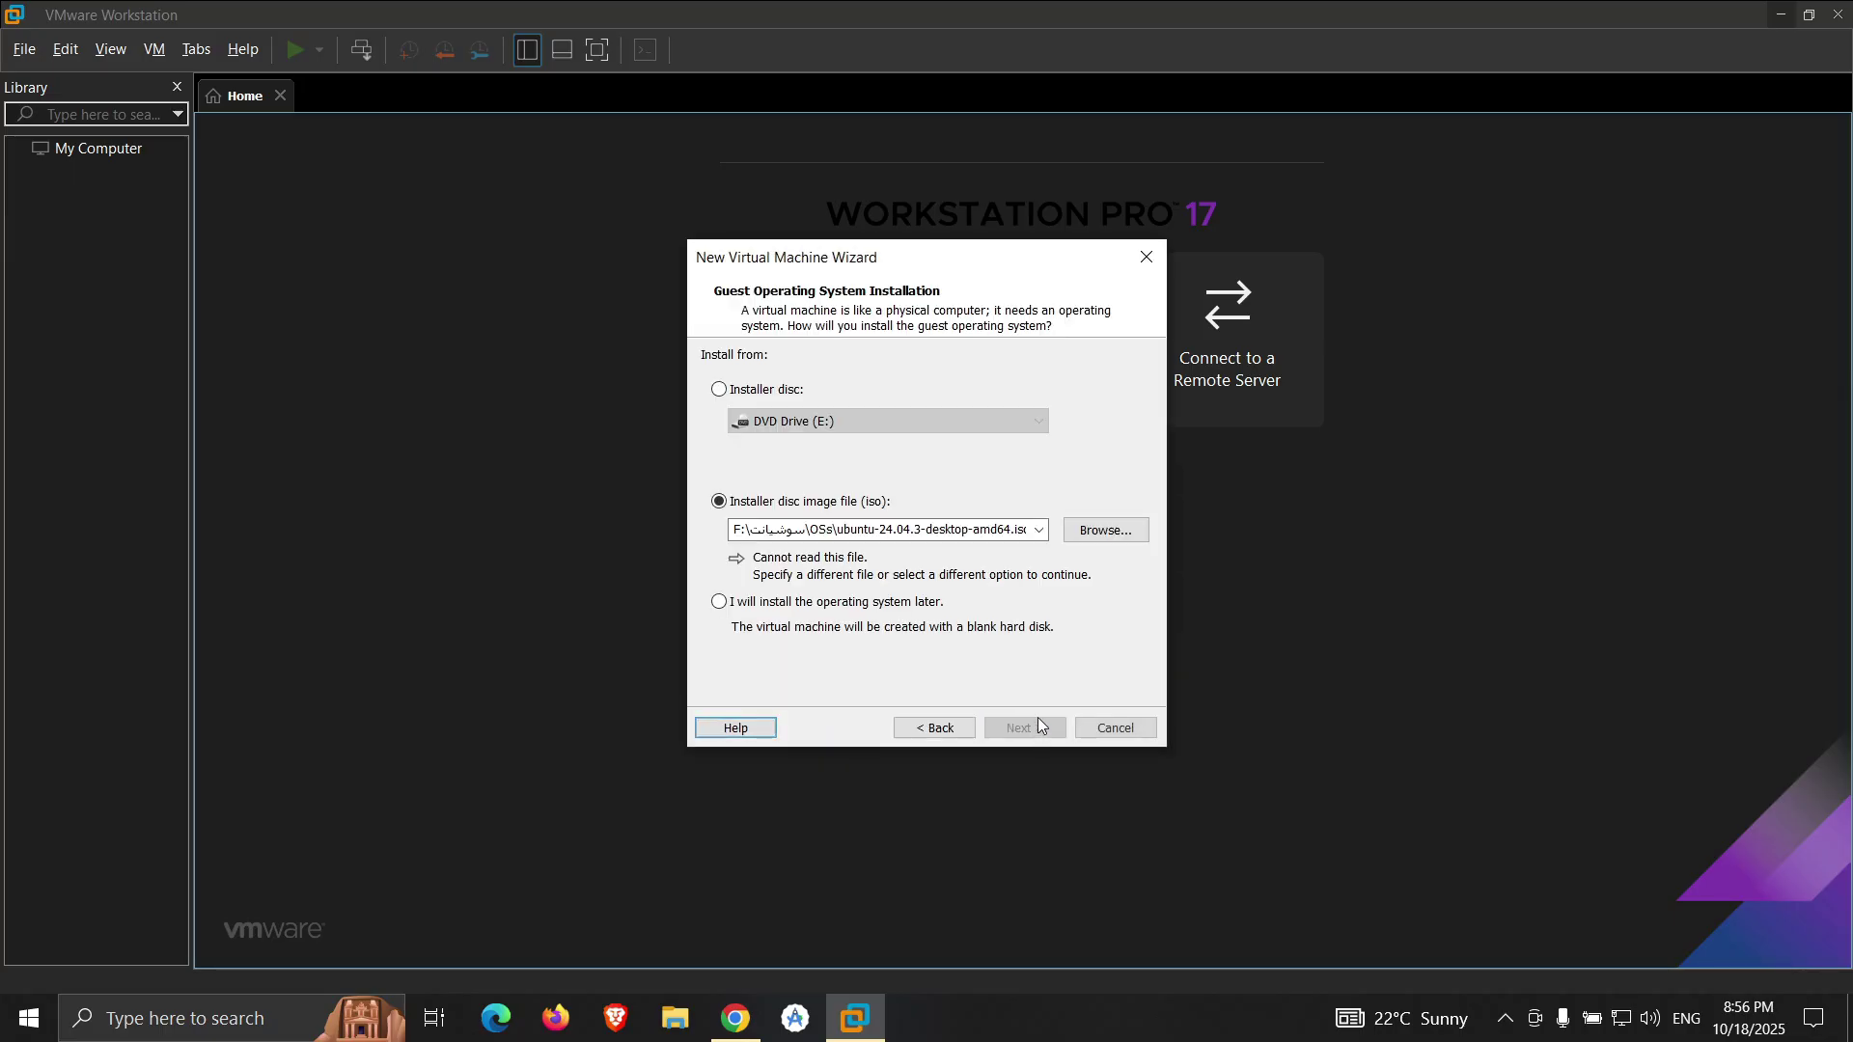
left_click(1090, 537)
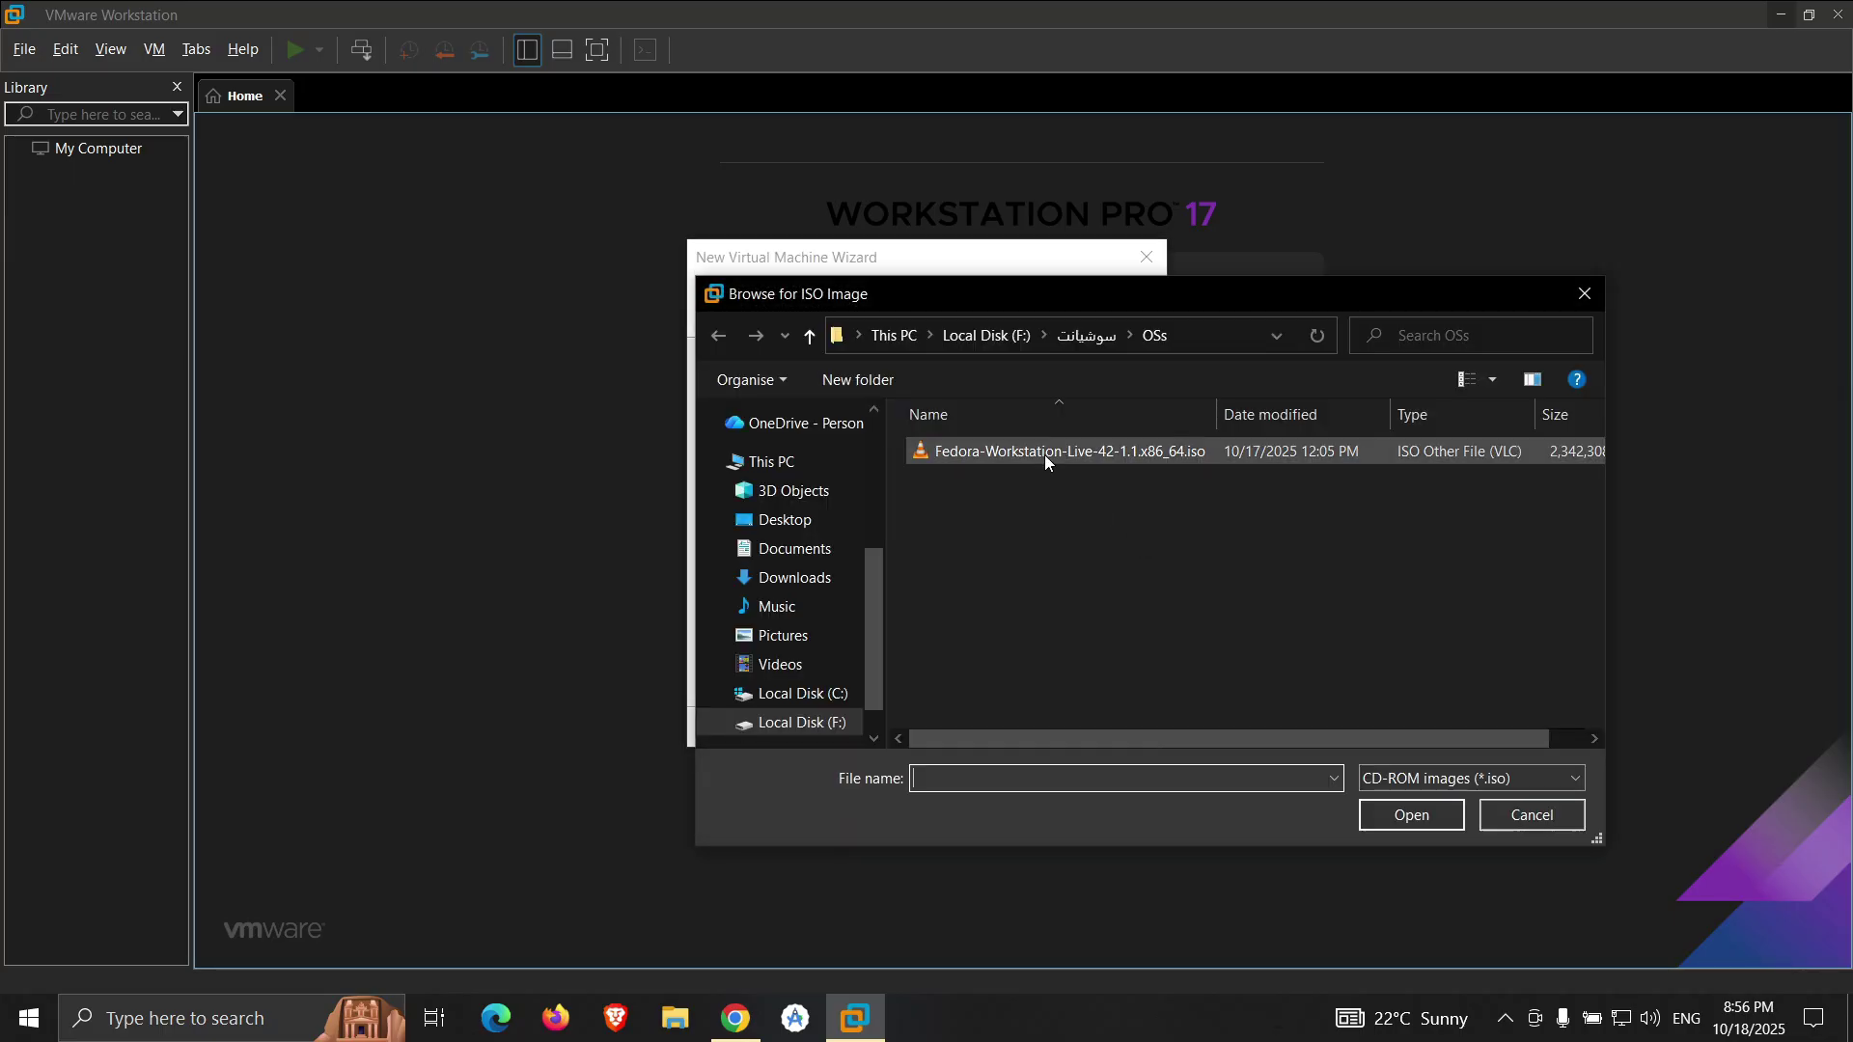
double_click(1045, 452)
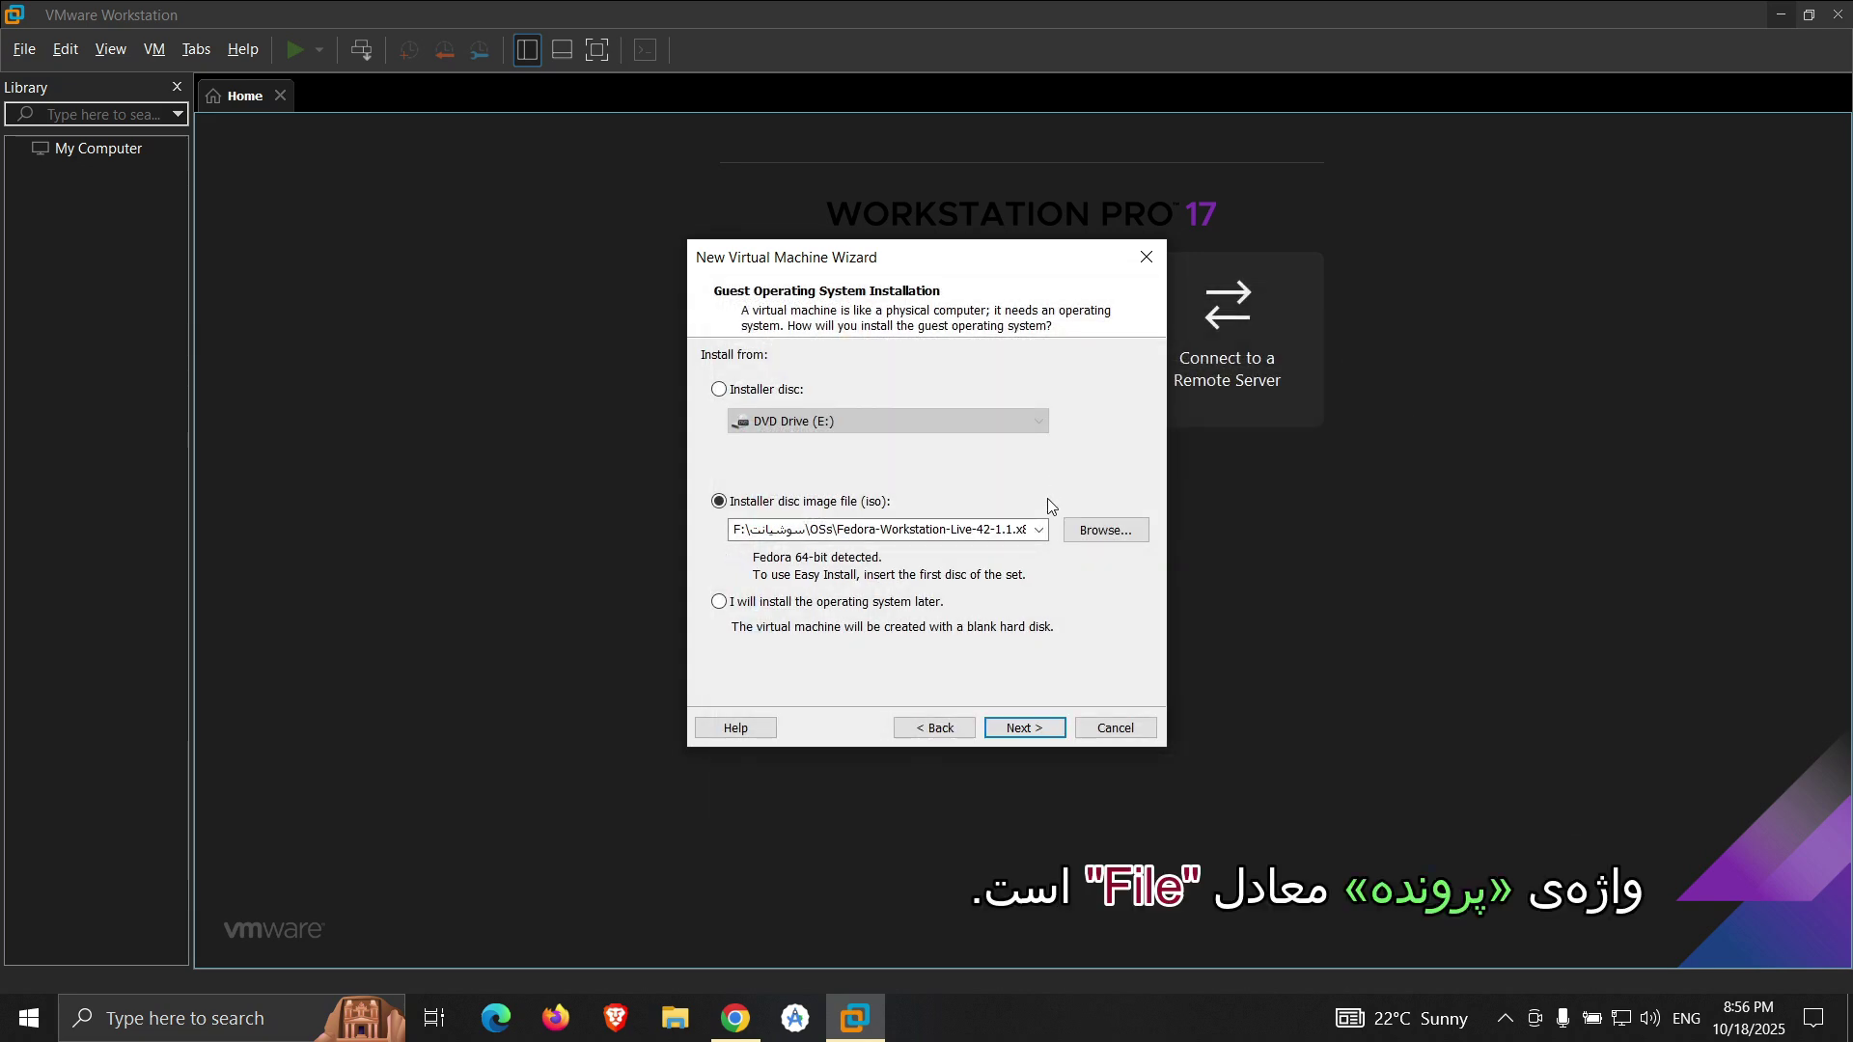
left_click(1028, 728)
left_click(1024, 730)
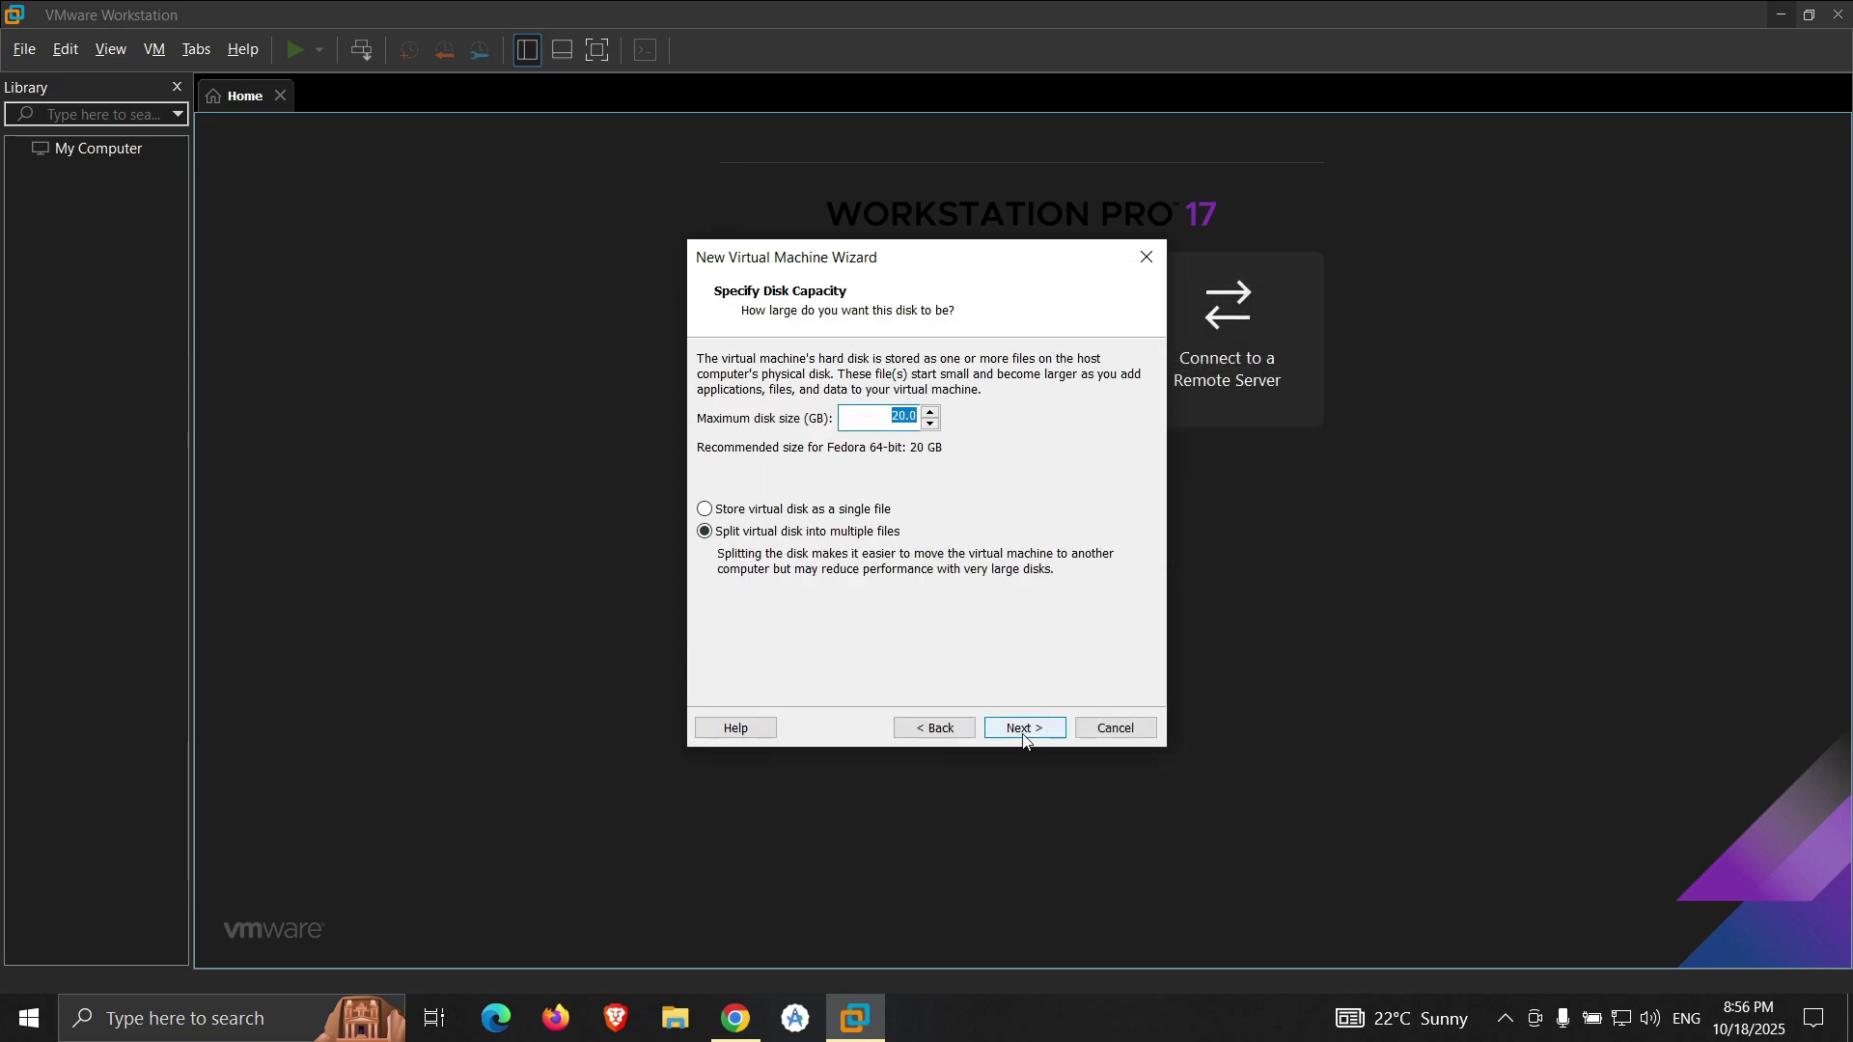
left_click(1024, 733)
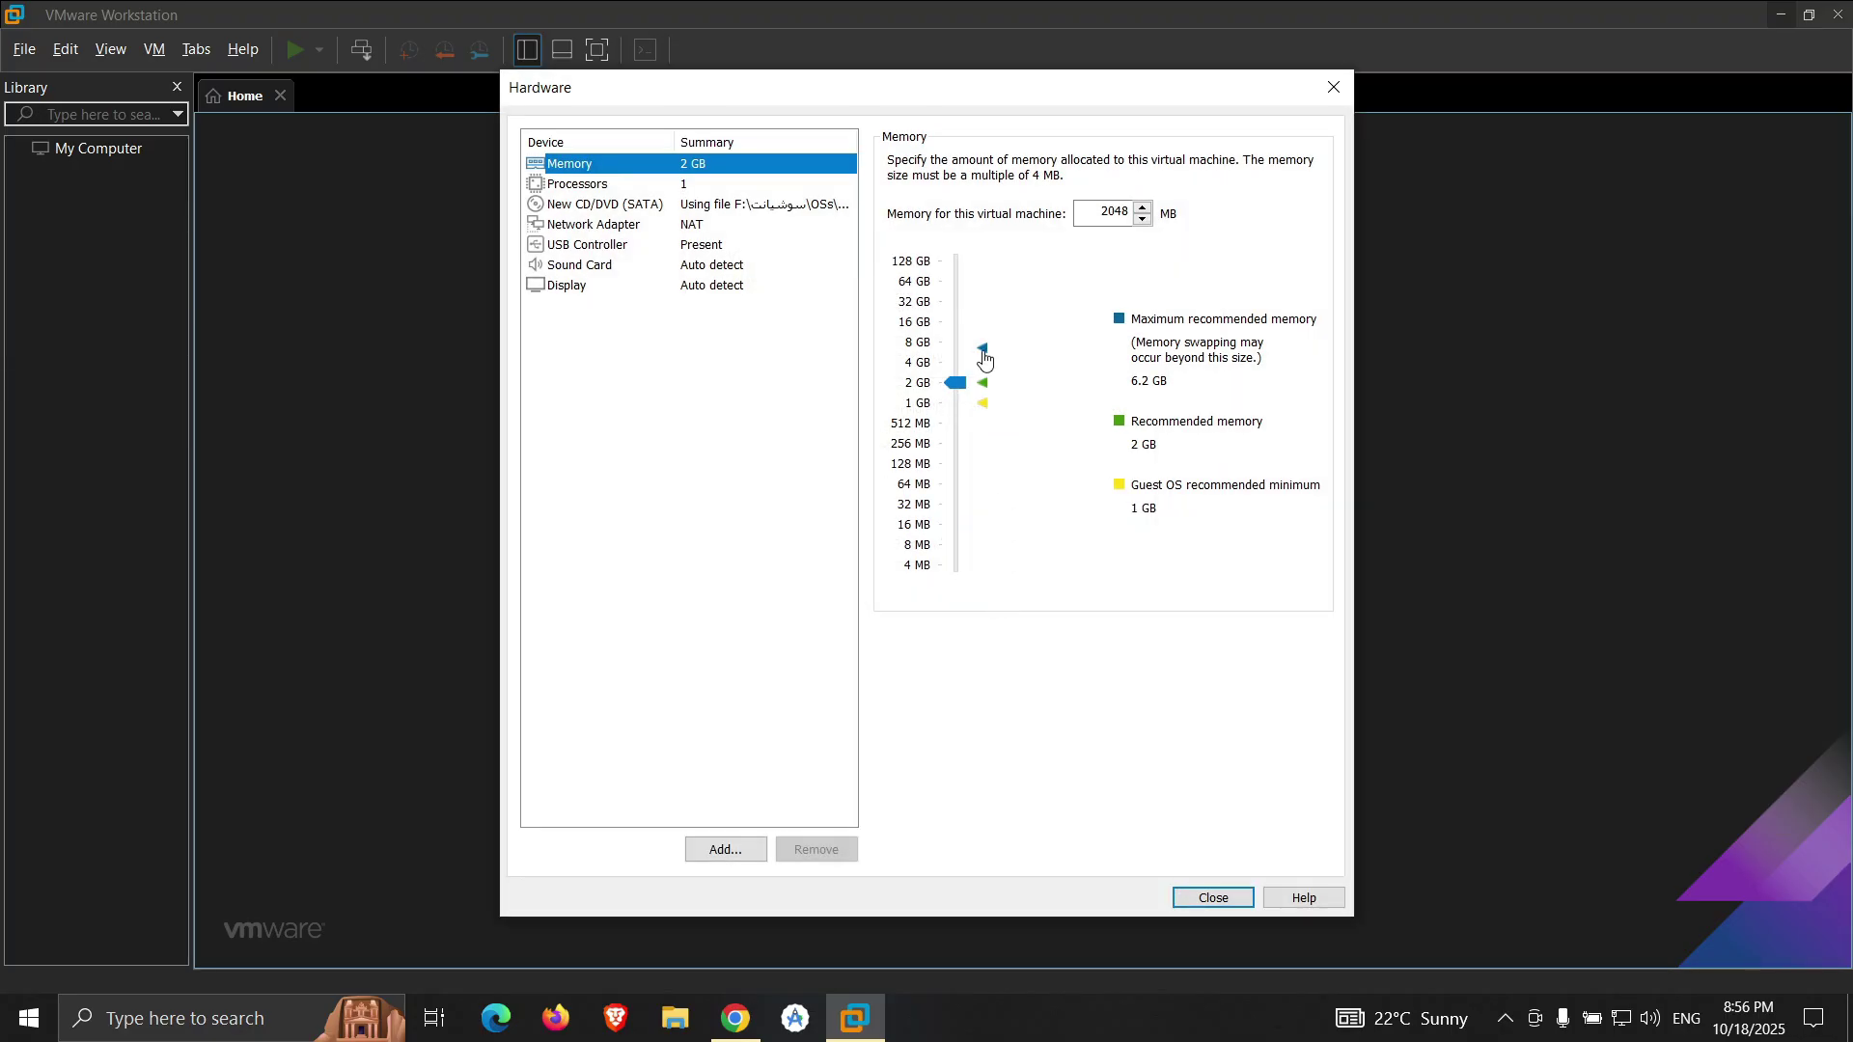
- Give the VM maximum recommended memory and 2 processors × 2 cores, then finish creation
left_click(982, 349)
left_click(606, 184)
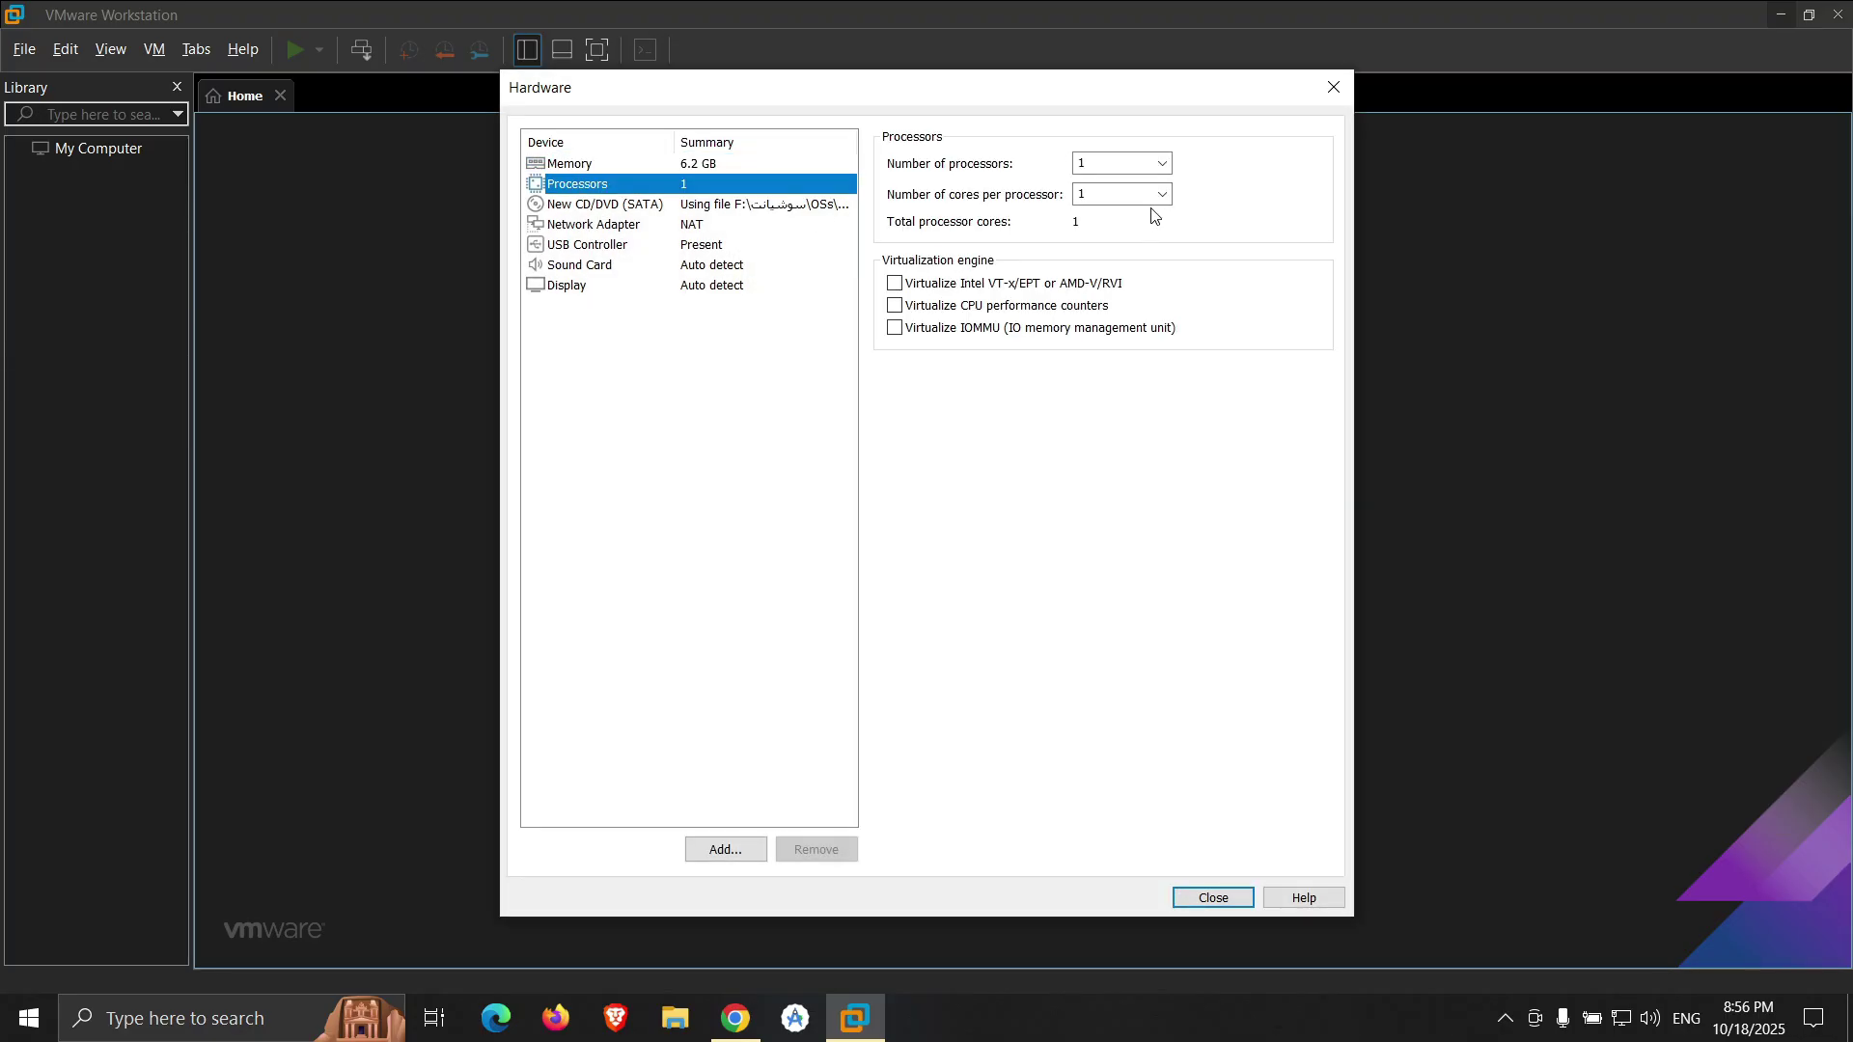
left_click(1163, 196)
left_click(1163, 196)
left_click(1163, 163)
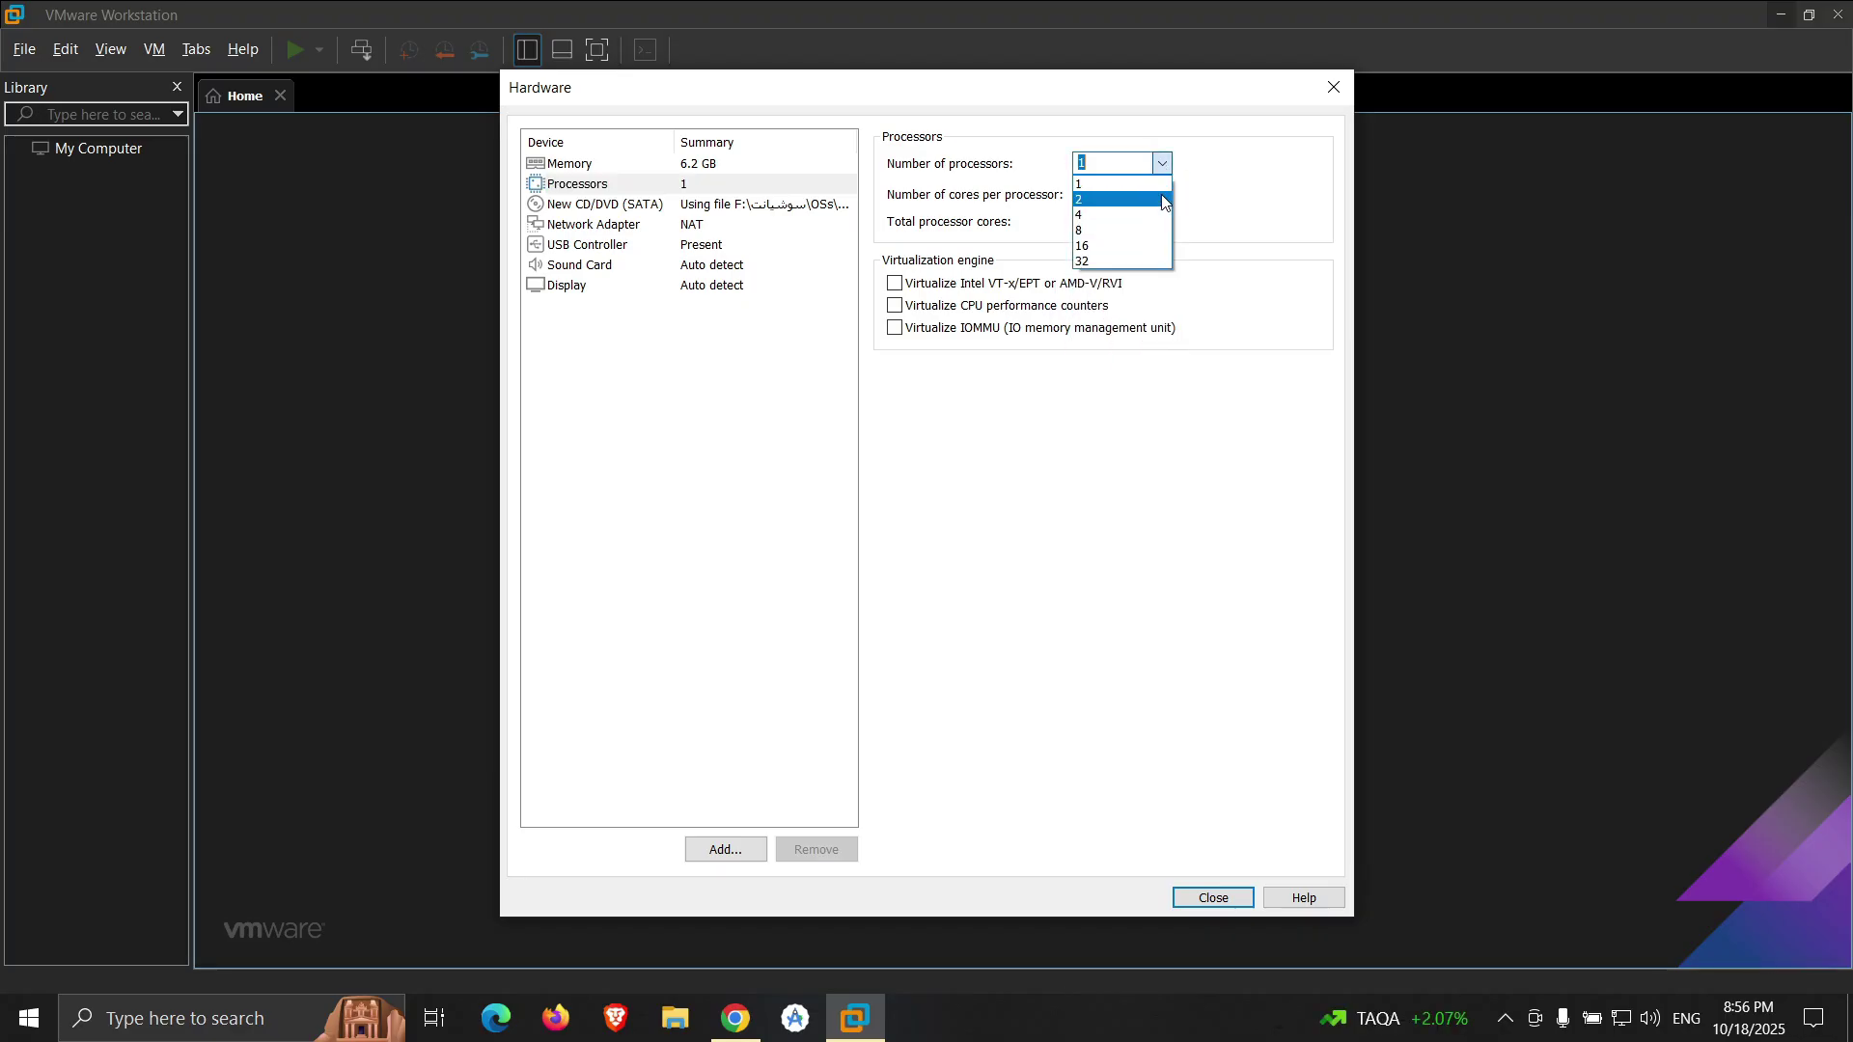
left_click(1158, 197)
left_click(1162, 196)
left_click(1162, 236)
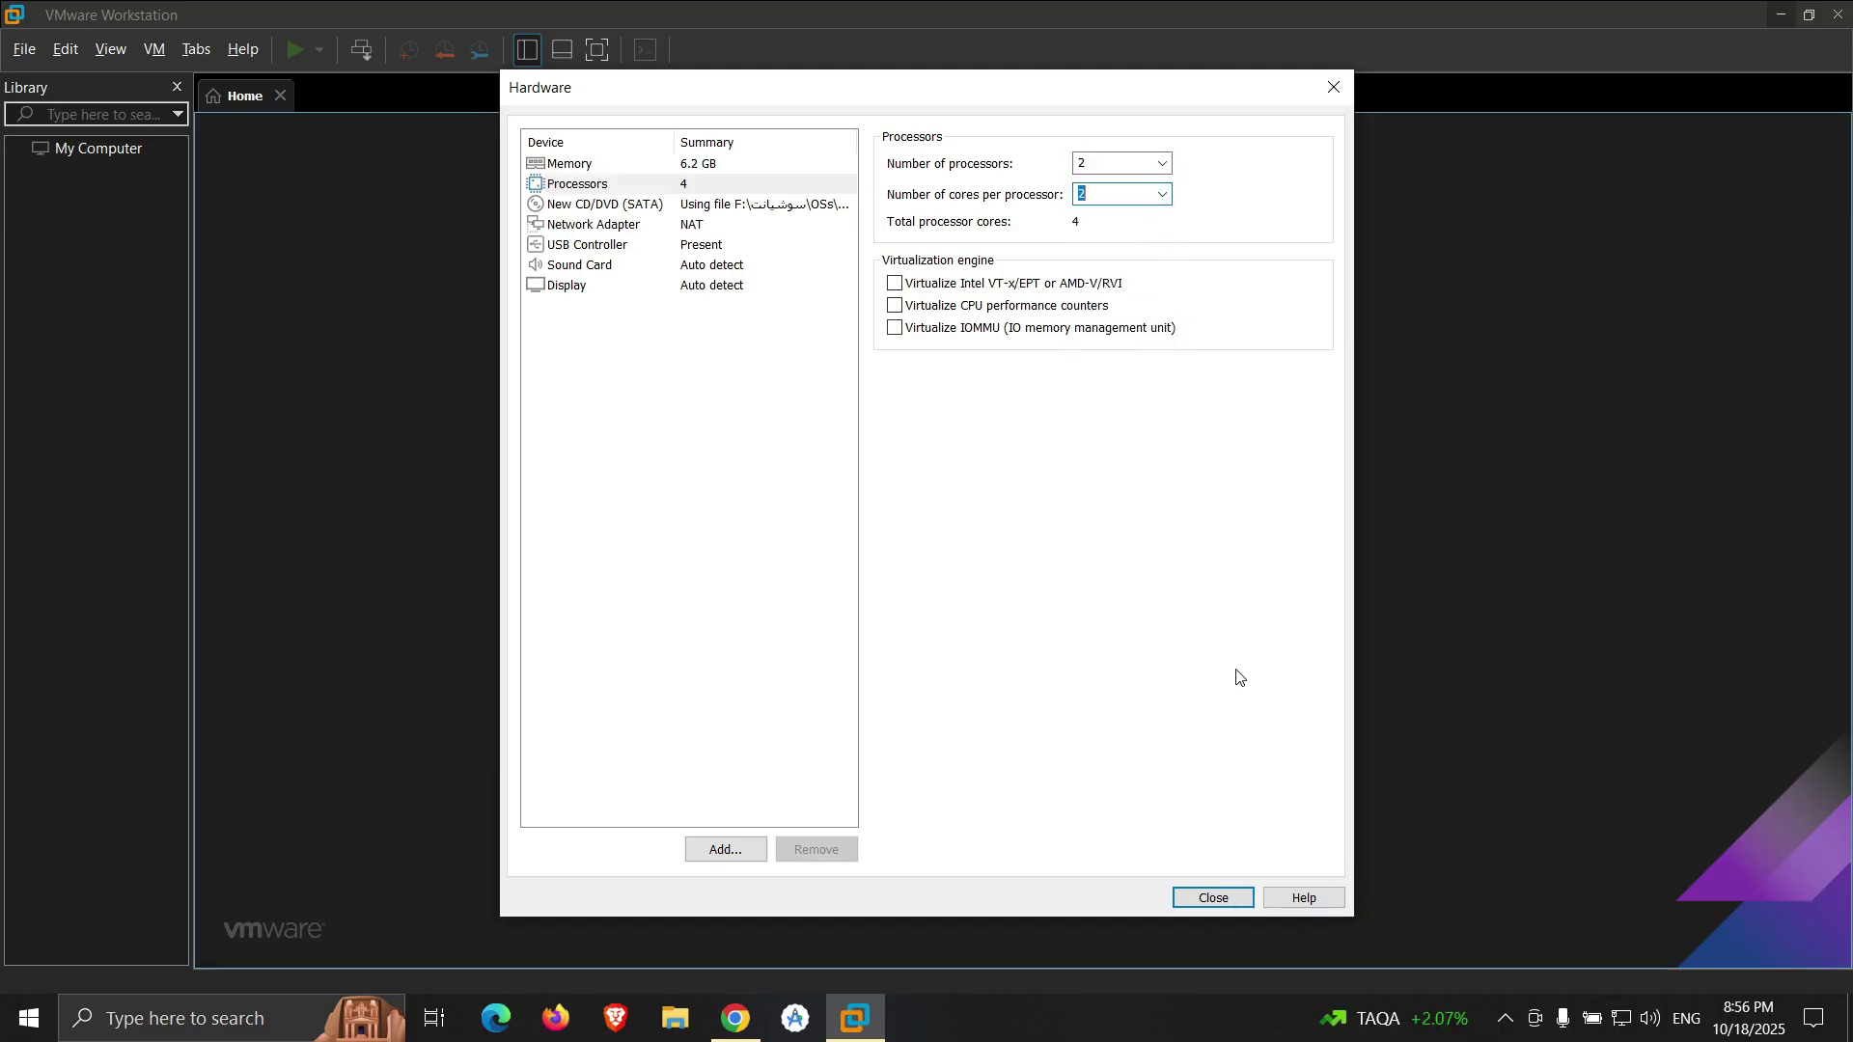
left_click(1219, 890)
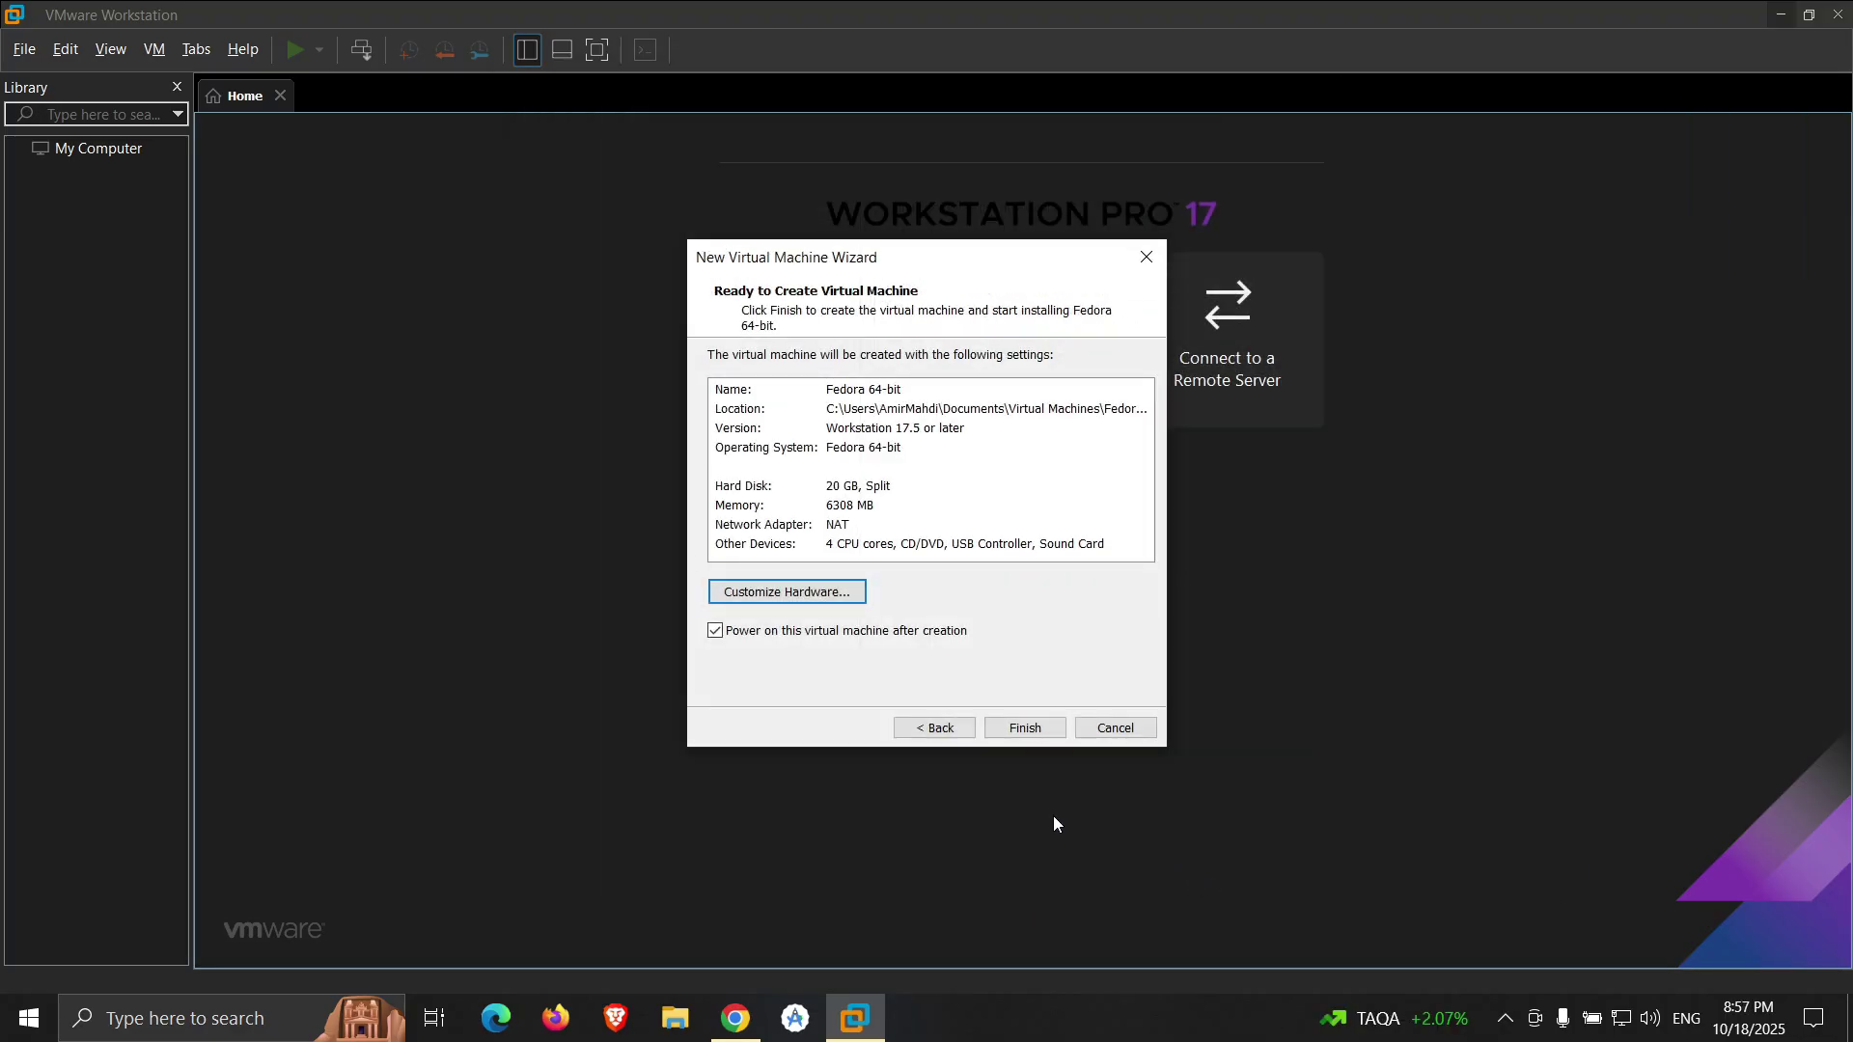
left_click(1025, 727)
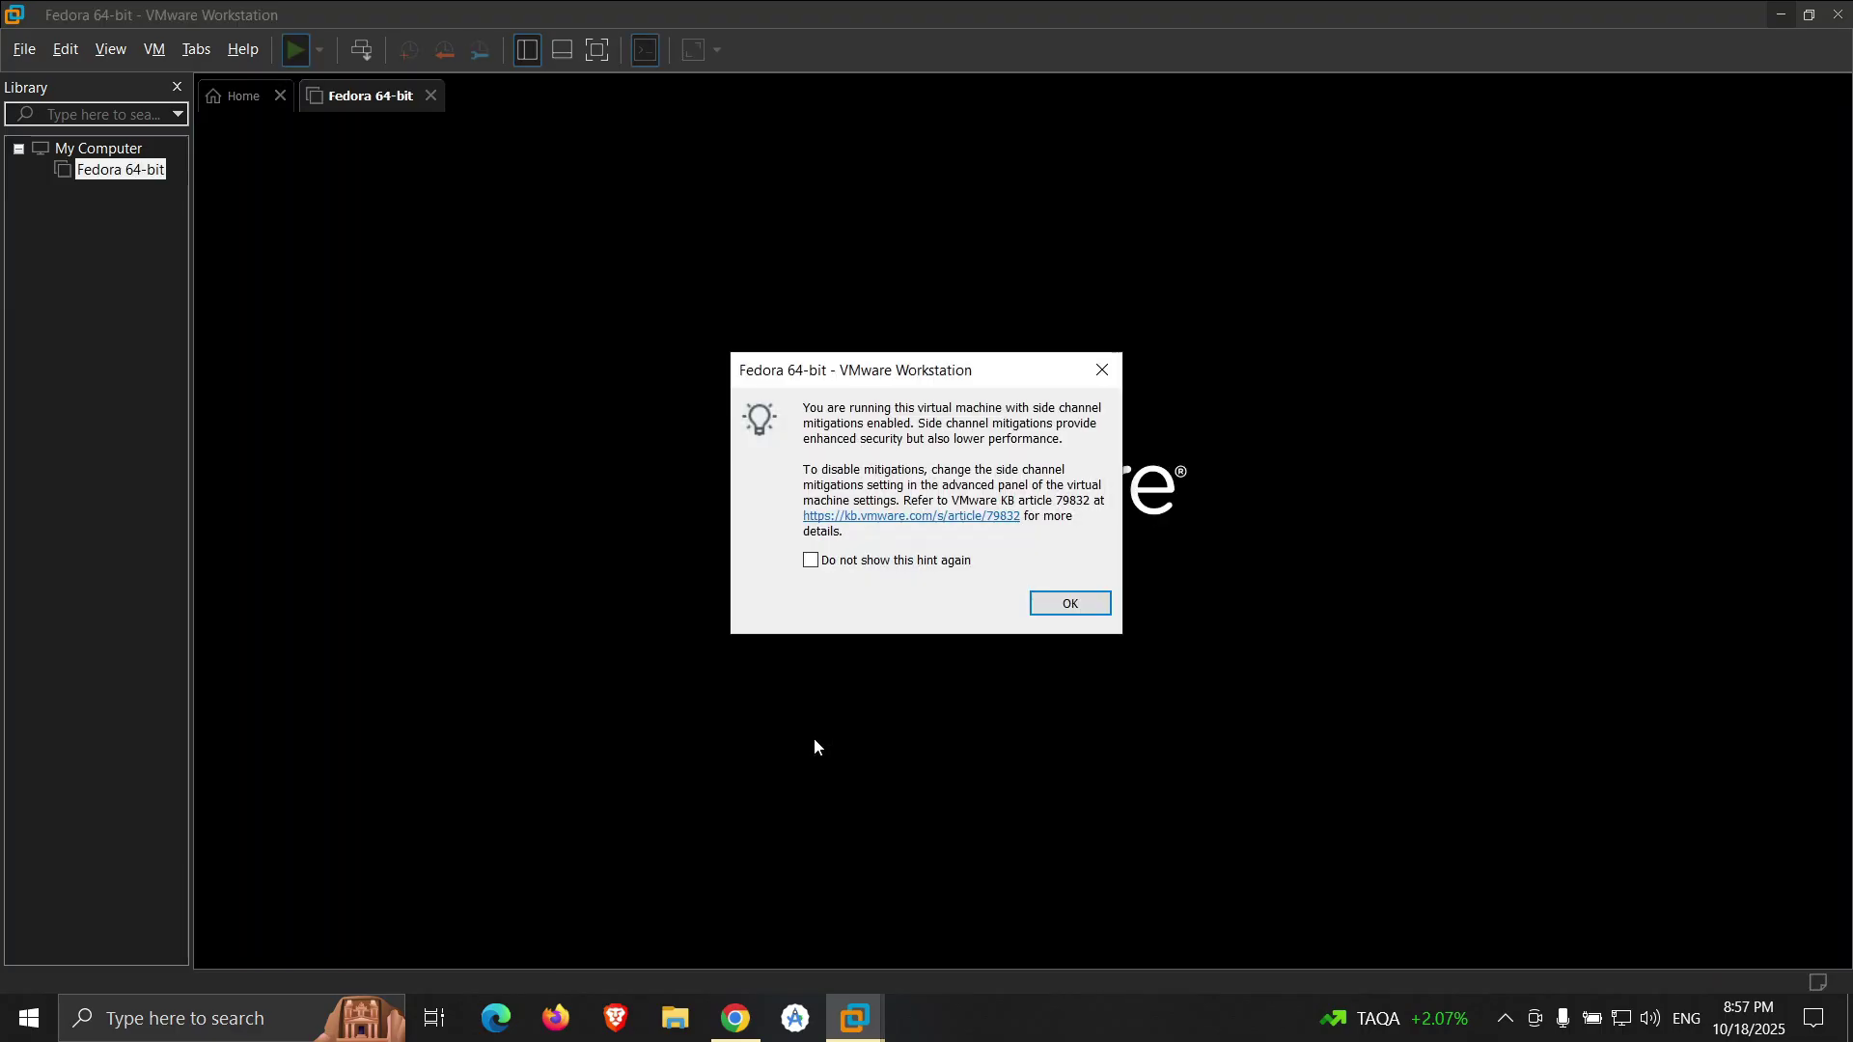
- Dismiss the mitigations hint, go full screen, and boot the Start Fedora-Workstation-Live GRUB entry
left_click(1067, 606)
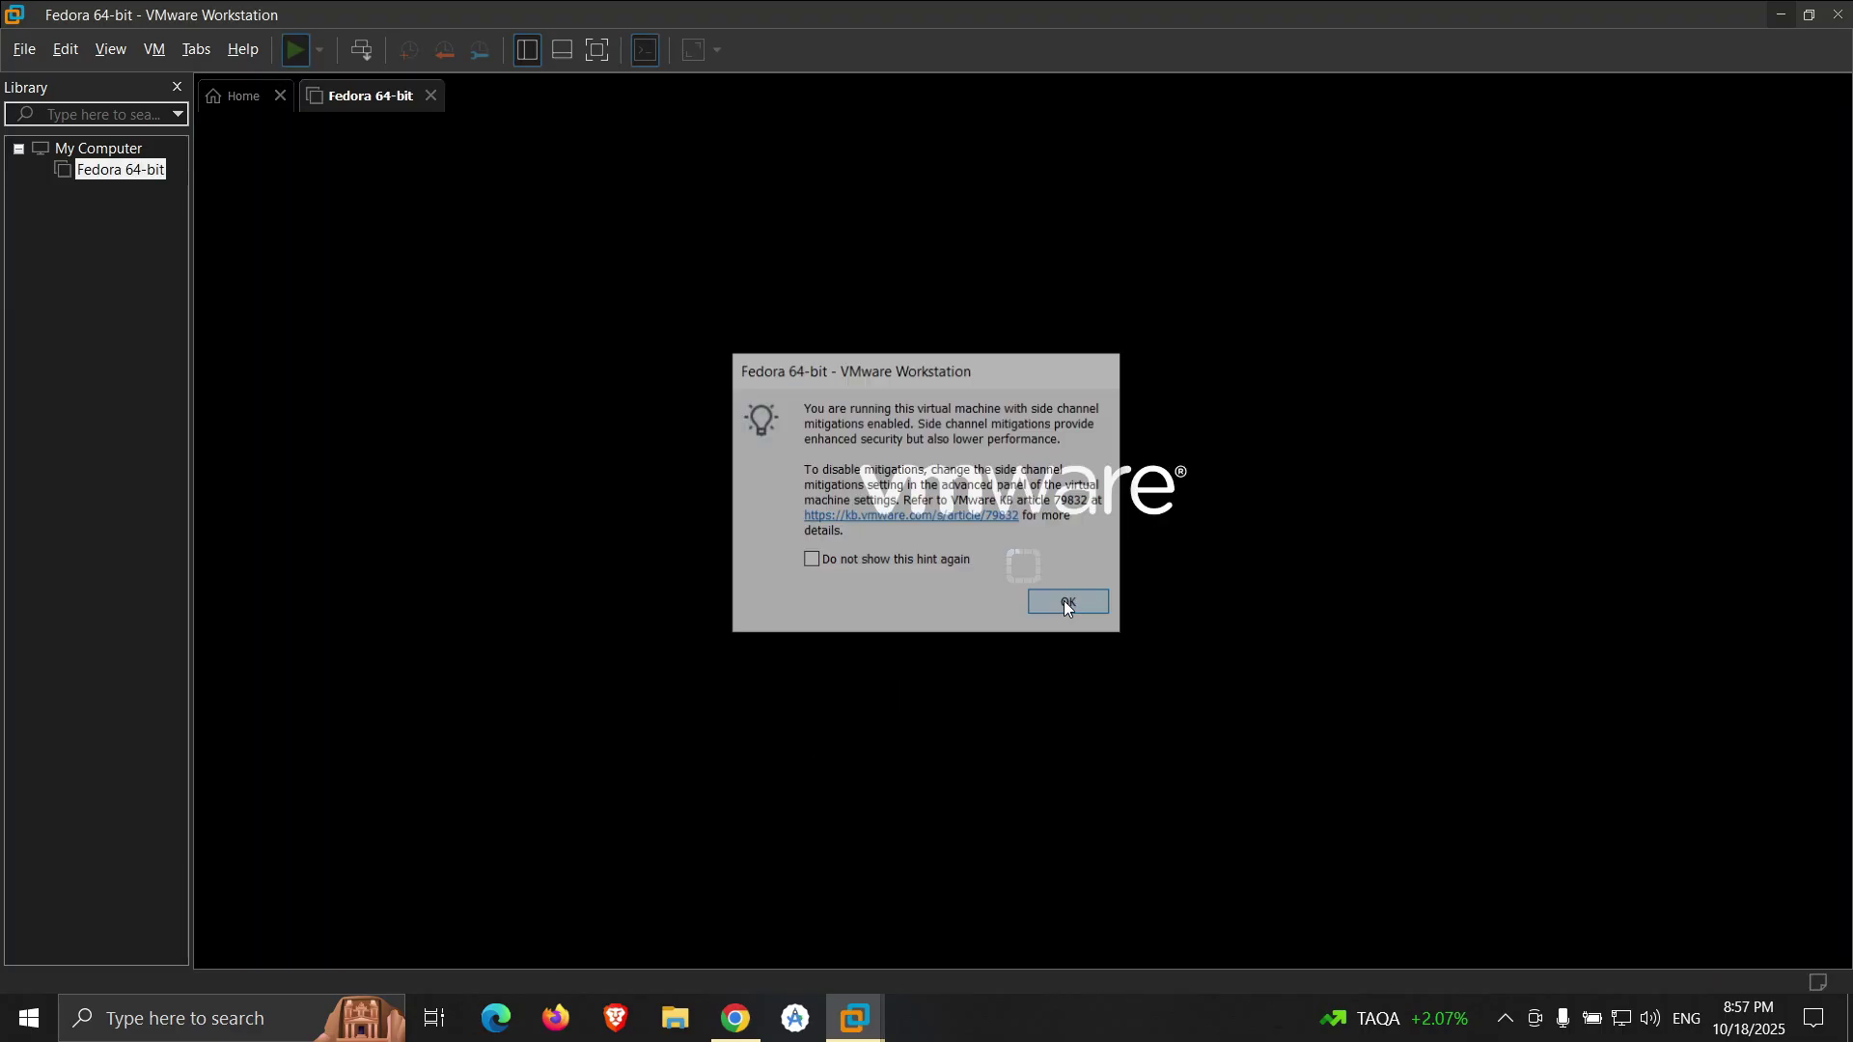
left_click(599, 50)
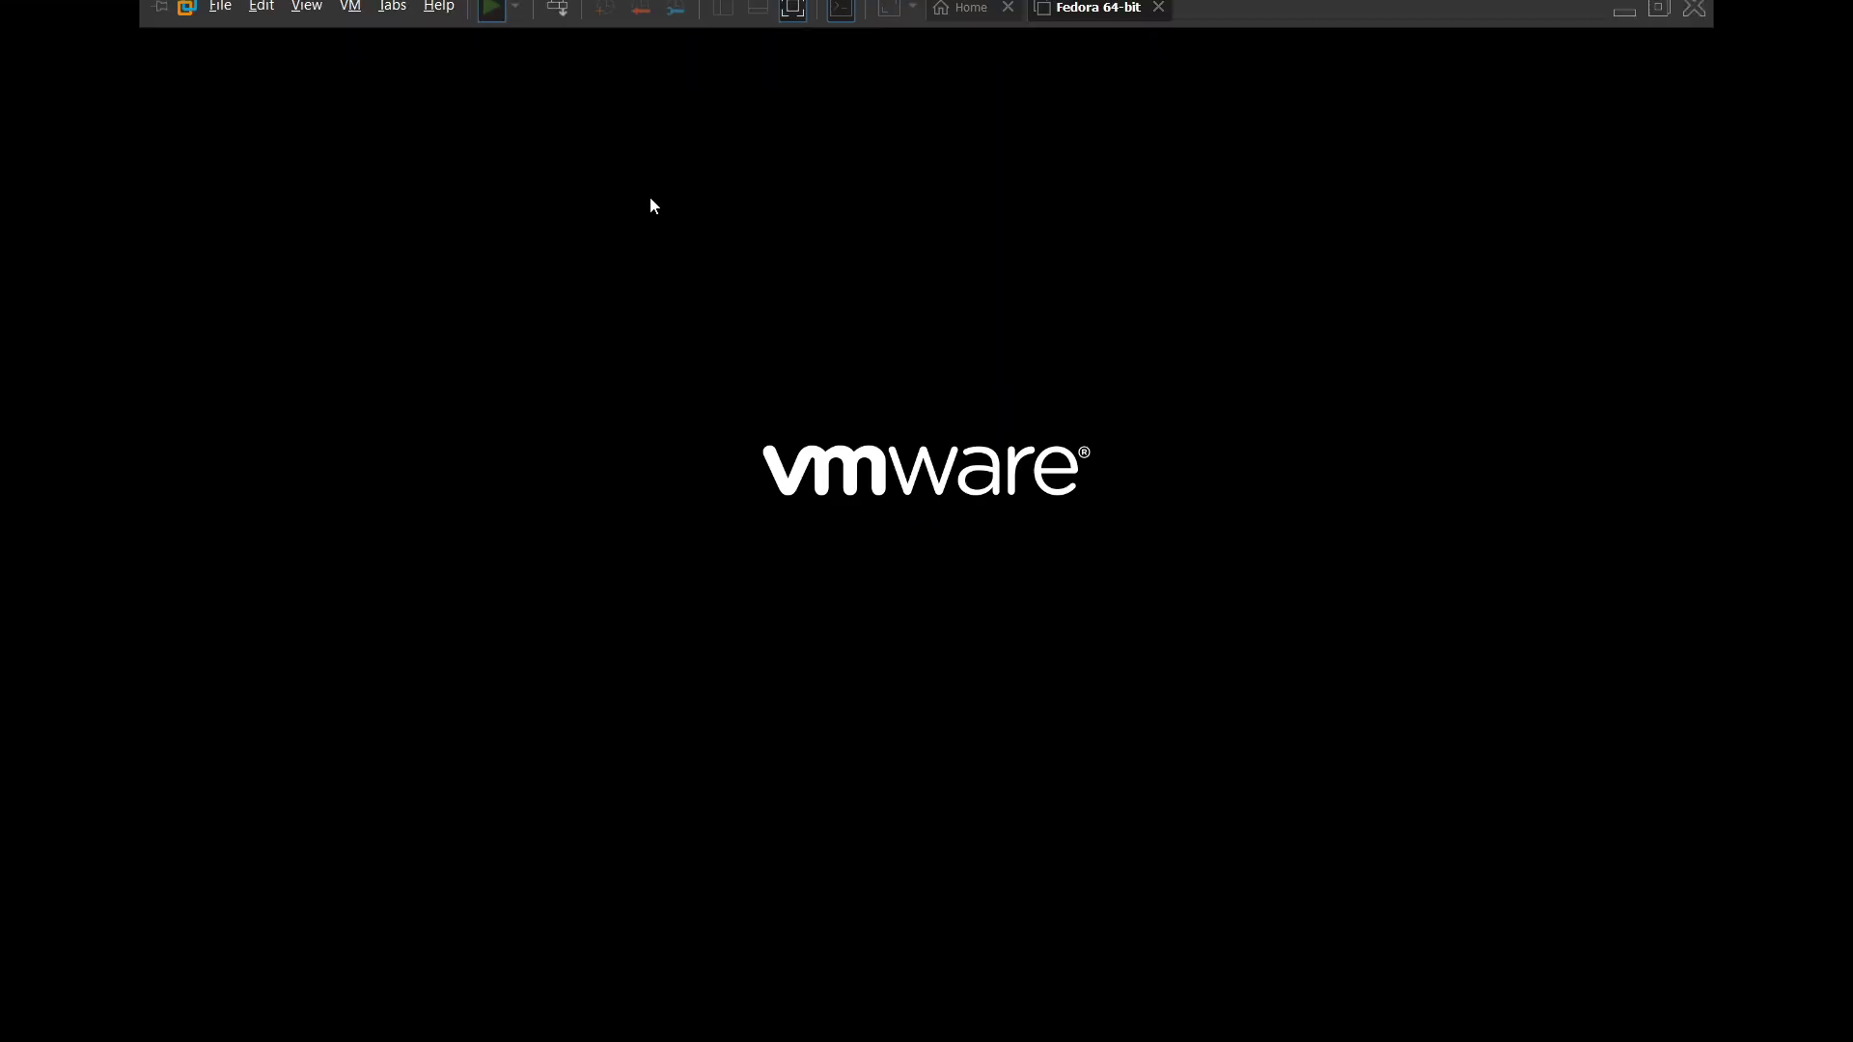
left_click(848, 533)
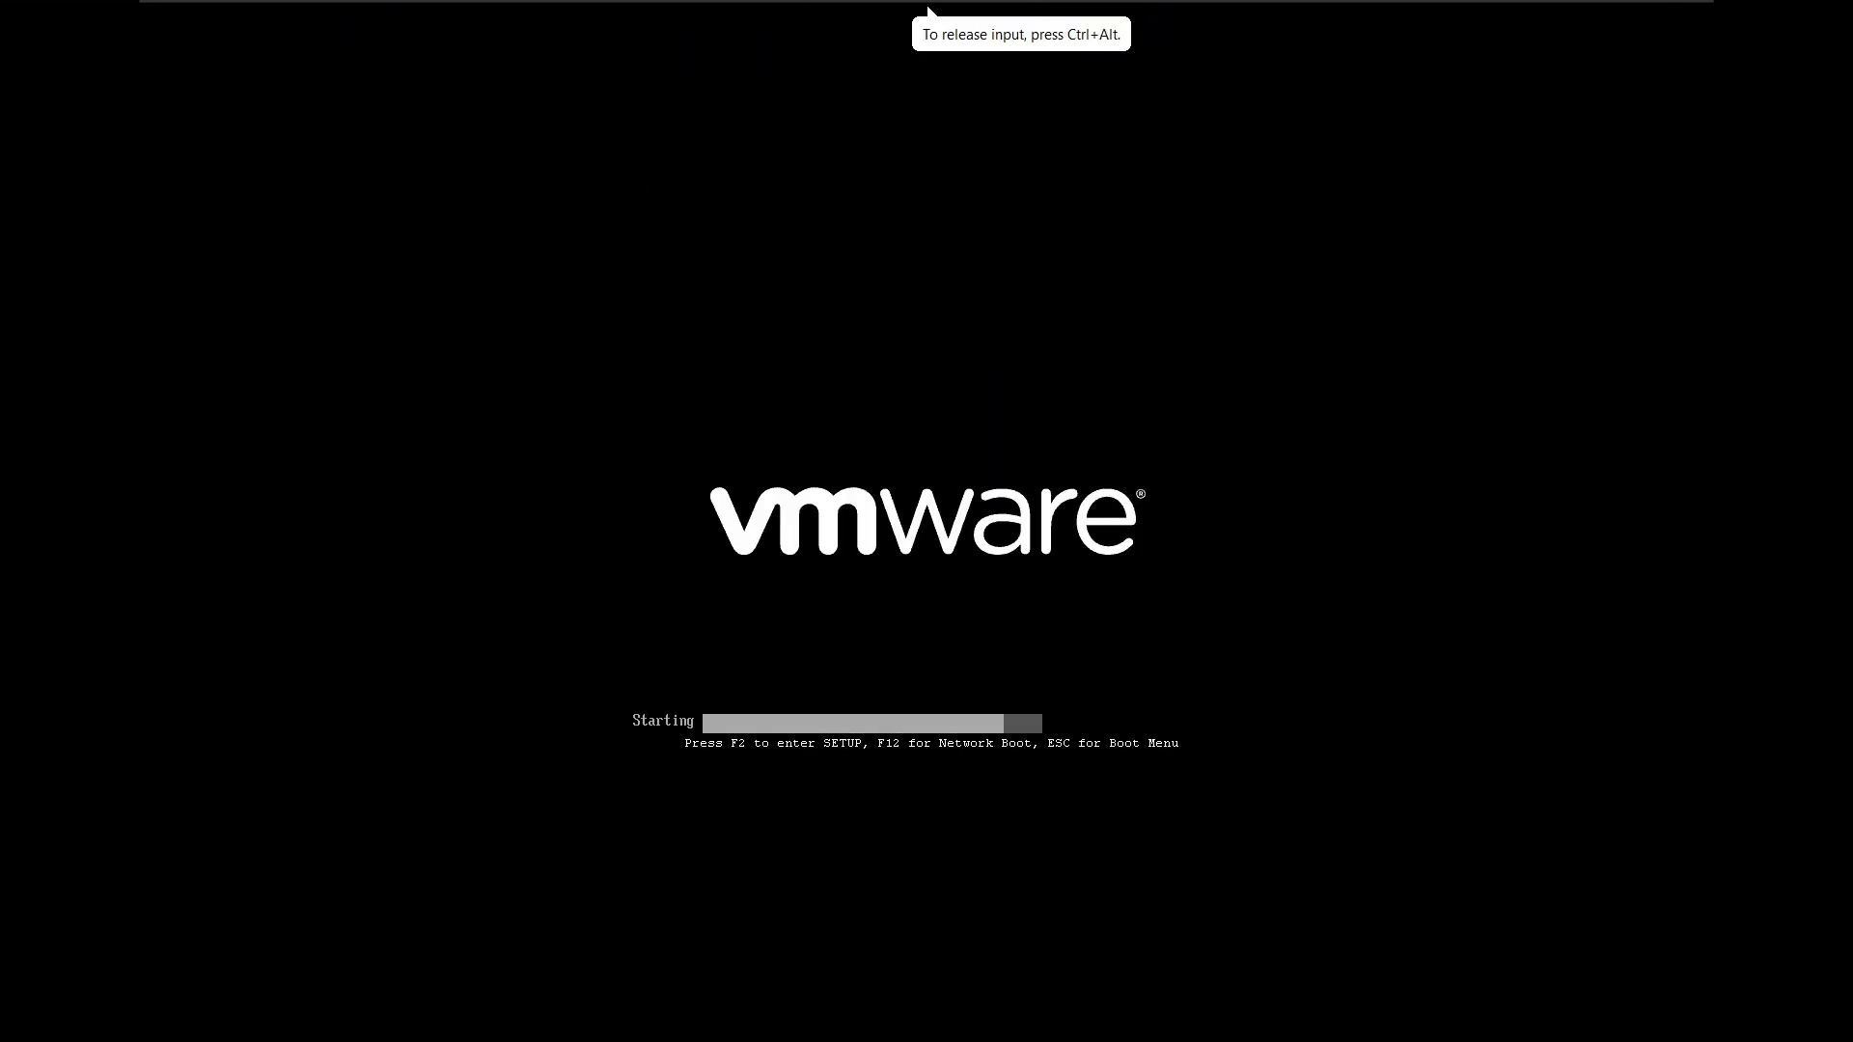
key("Up")
key("Up")
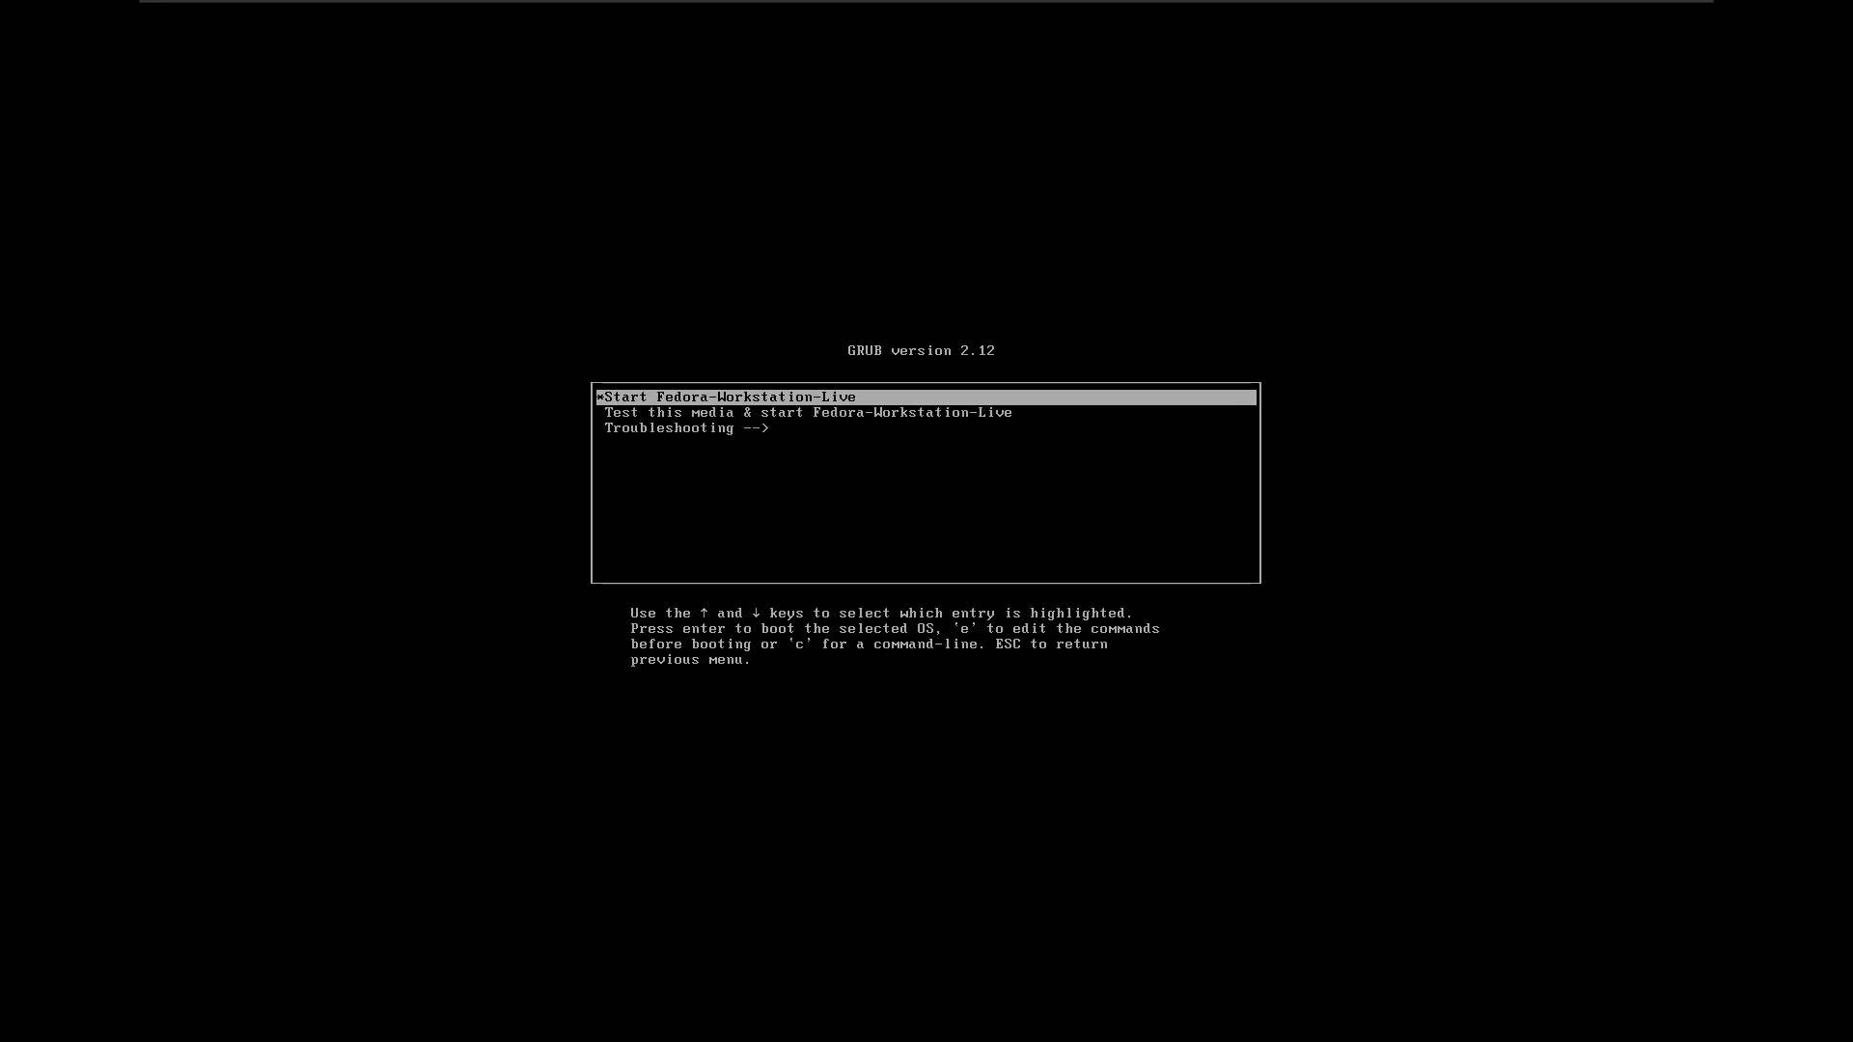
key("Return")
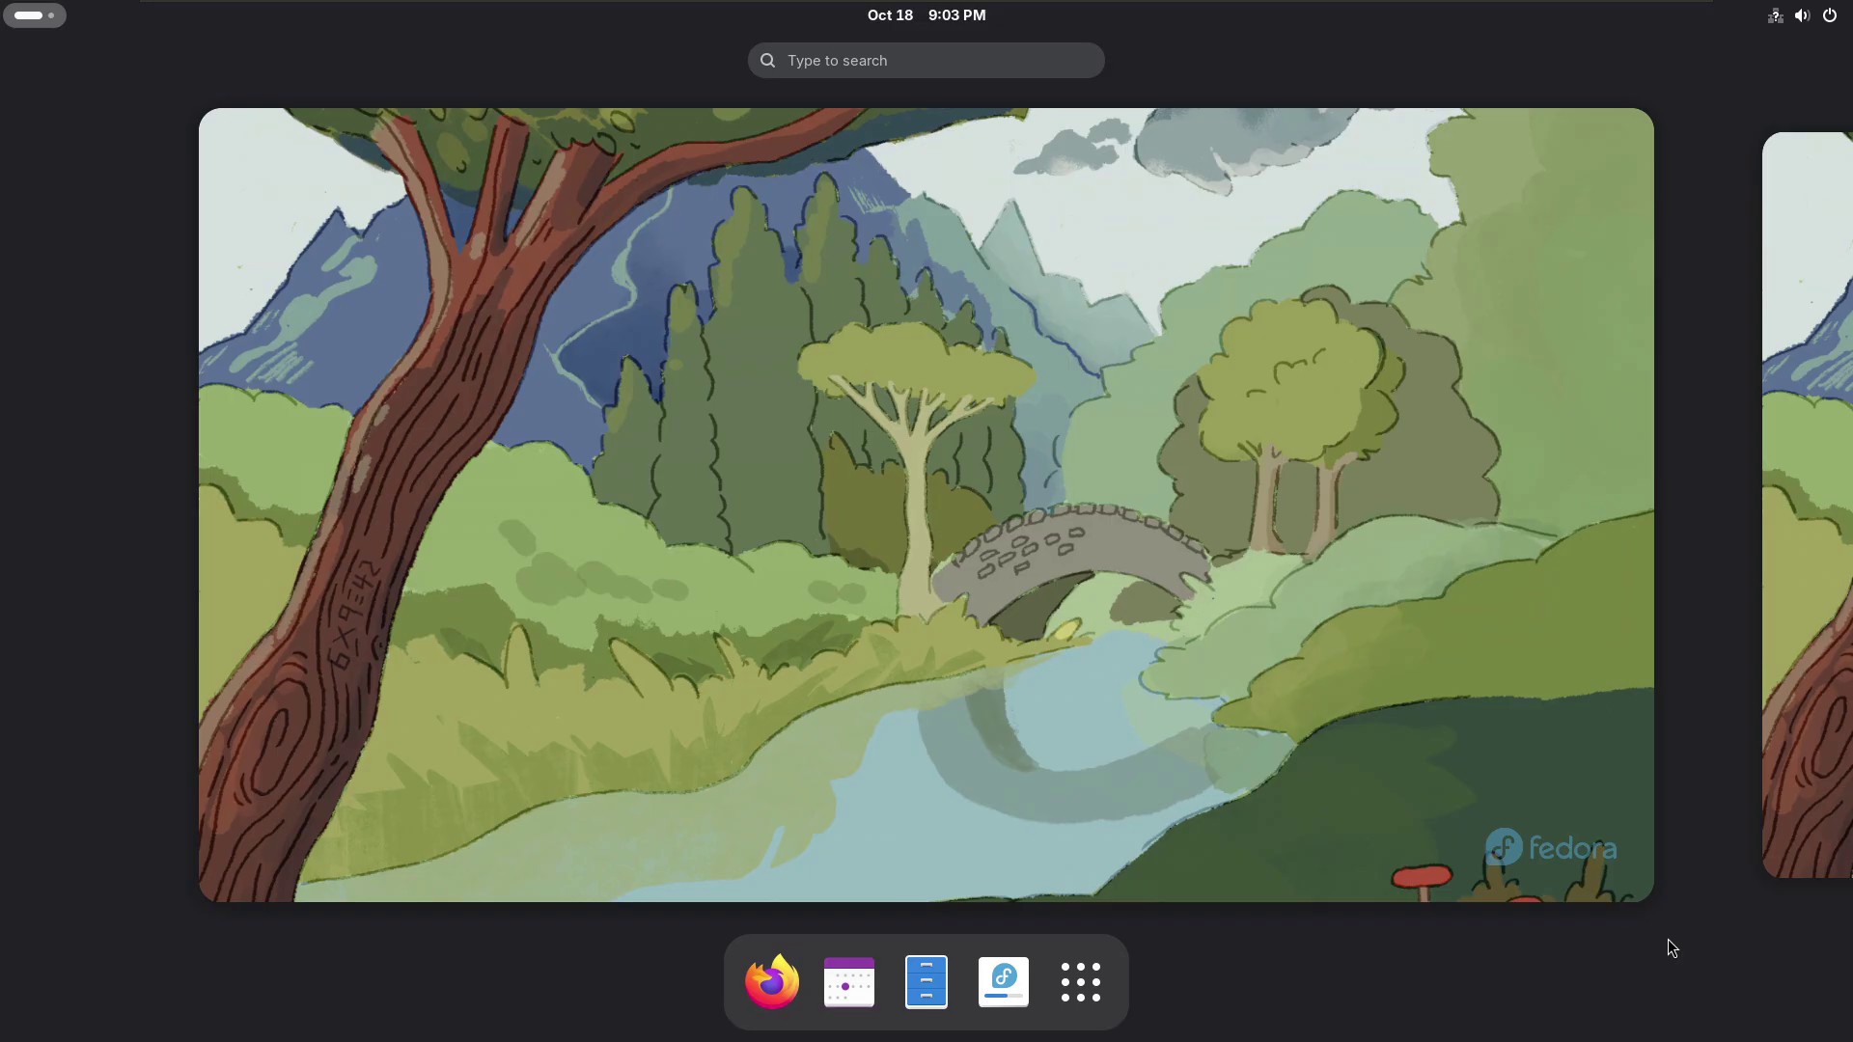
- Leave Activities for the desktop and launch Install Fedora from the Welcome dialog
left_click(793, 485)
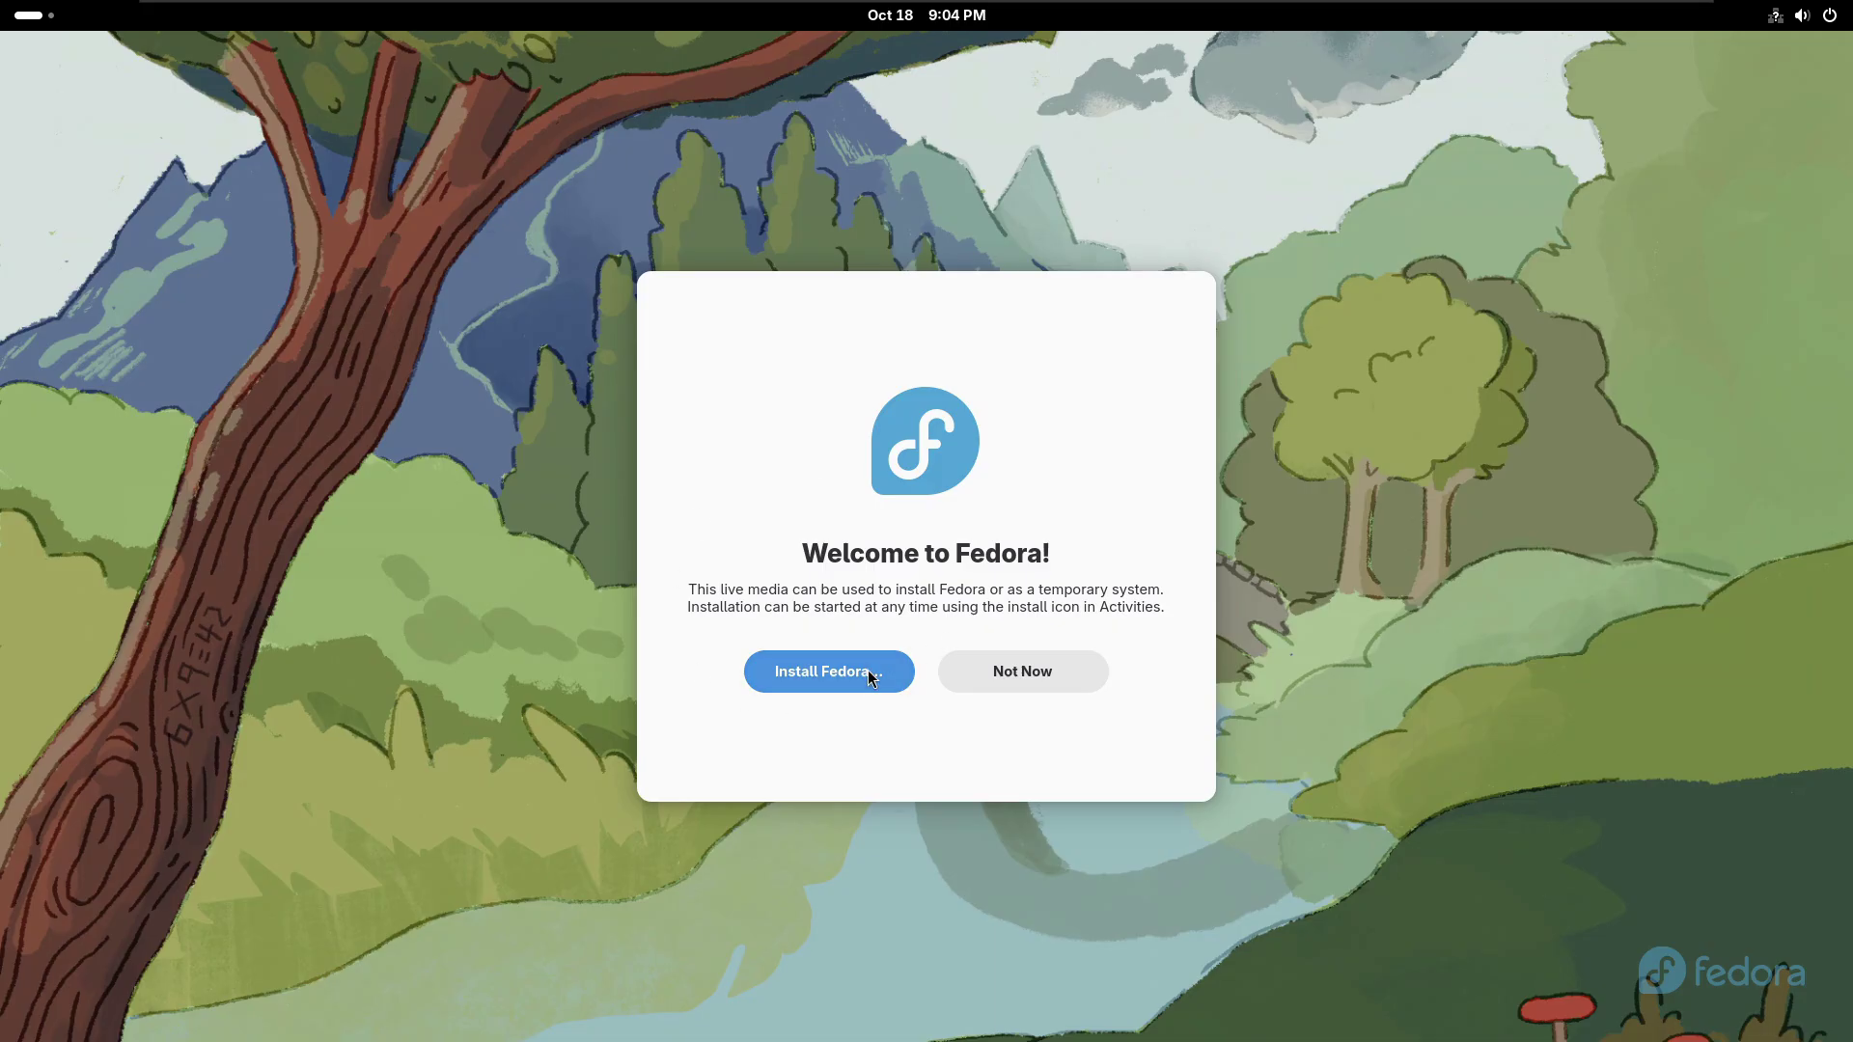
left_click(806, 681)
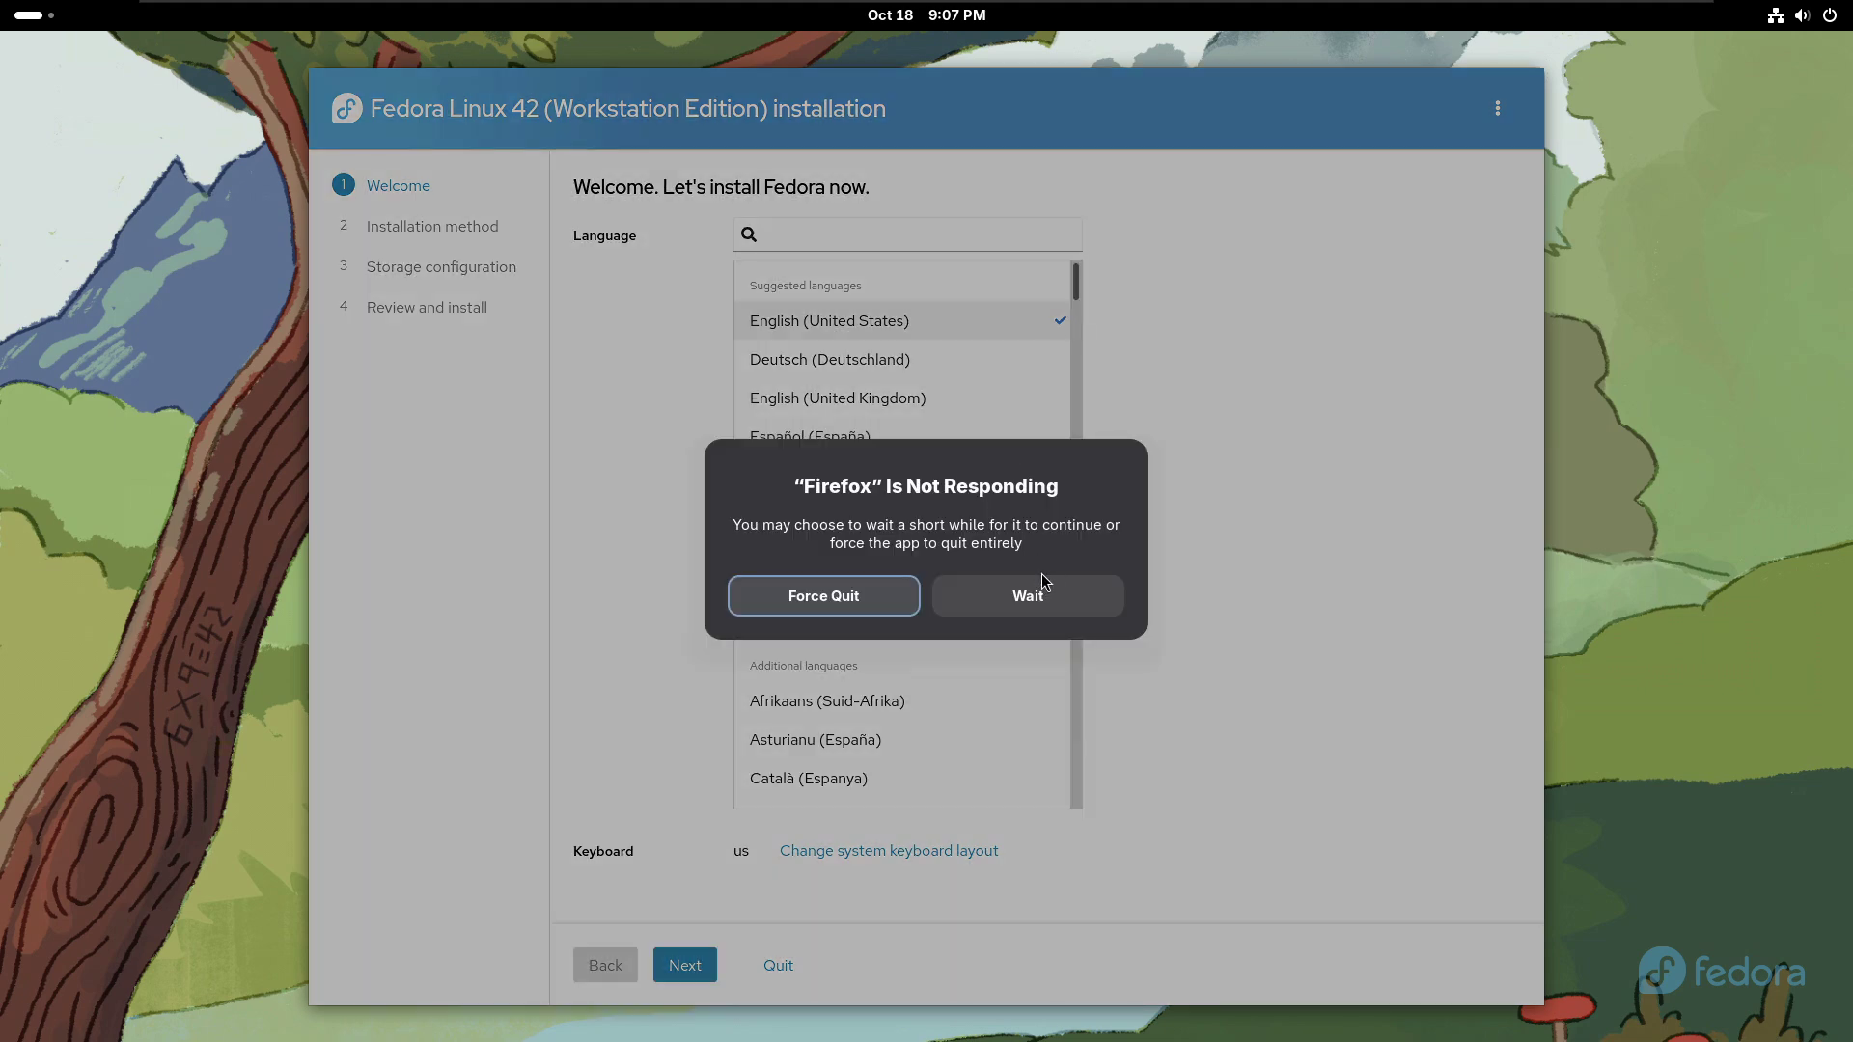
- Wait out the Firefox not-responding prompt and pick فارسی (ایران) as the installer language
left_click(989, 610)
scroll(995, 614, "down", 6)
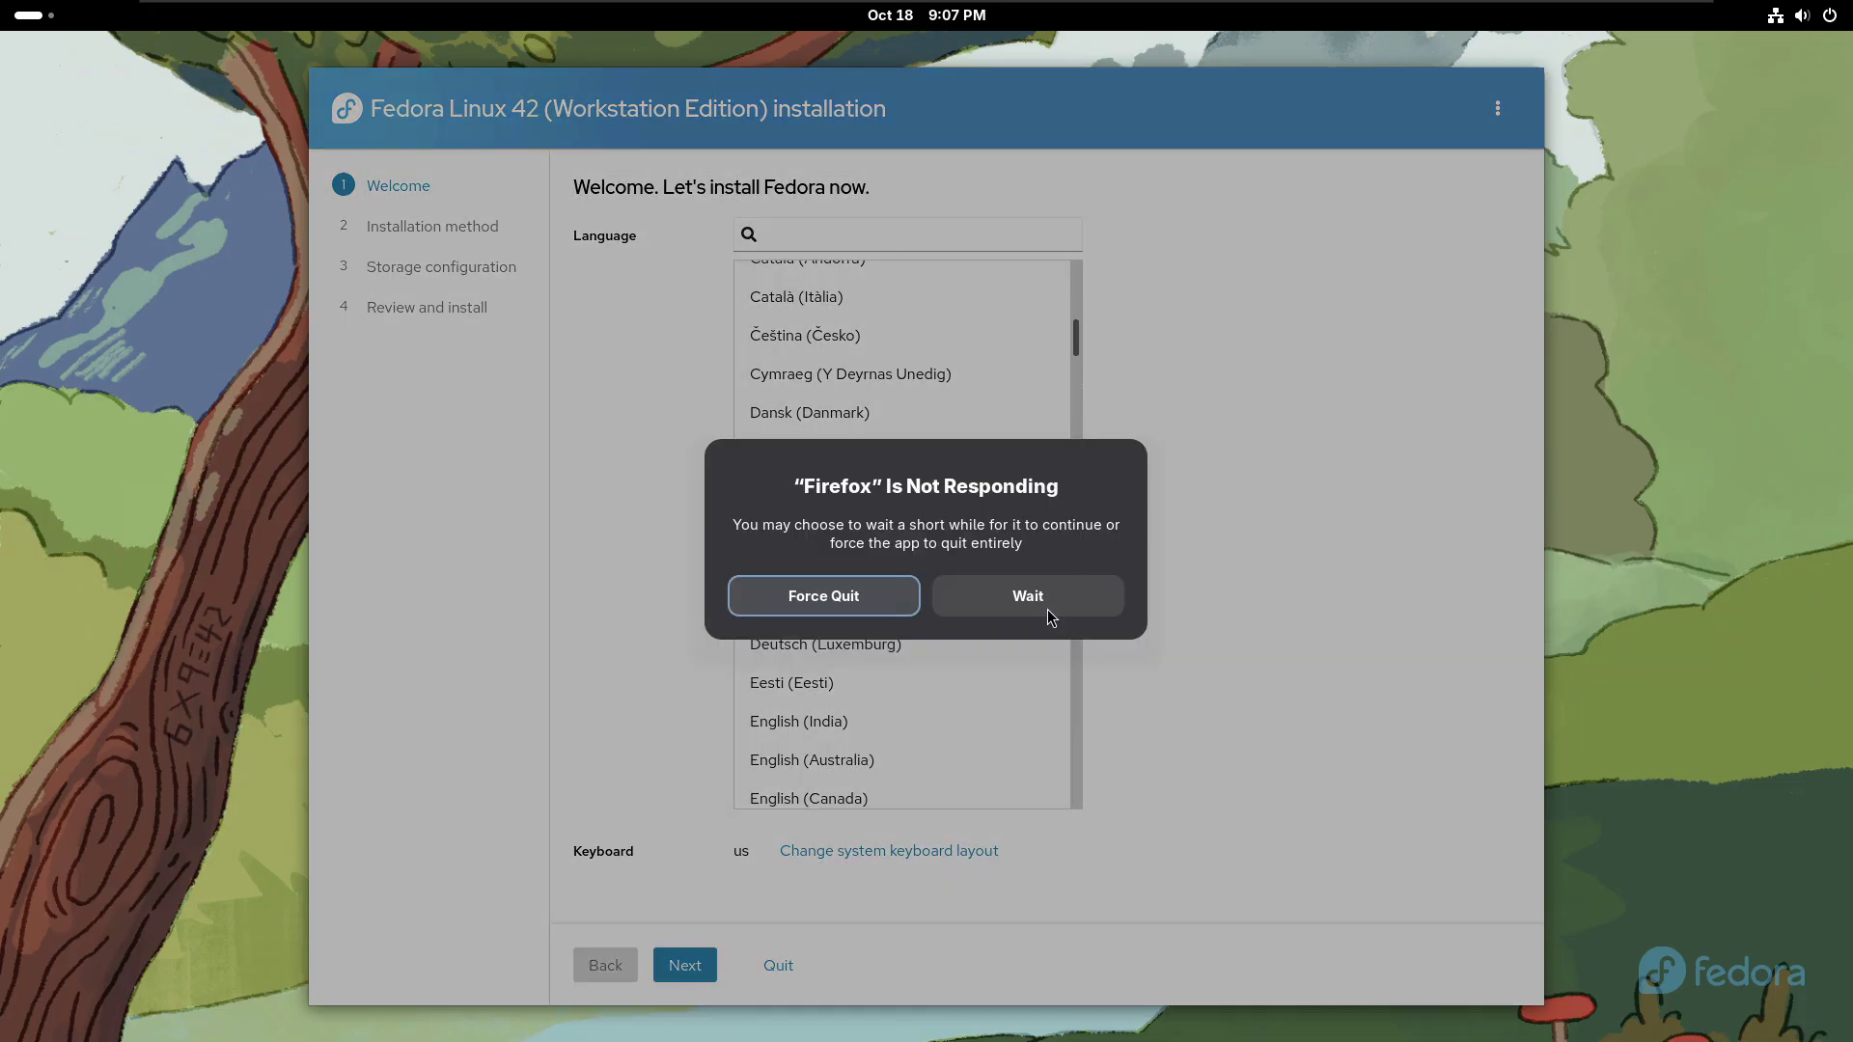
left_click(1048, 611)
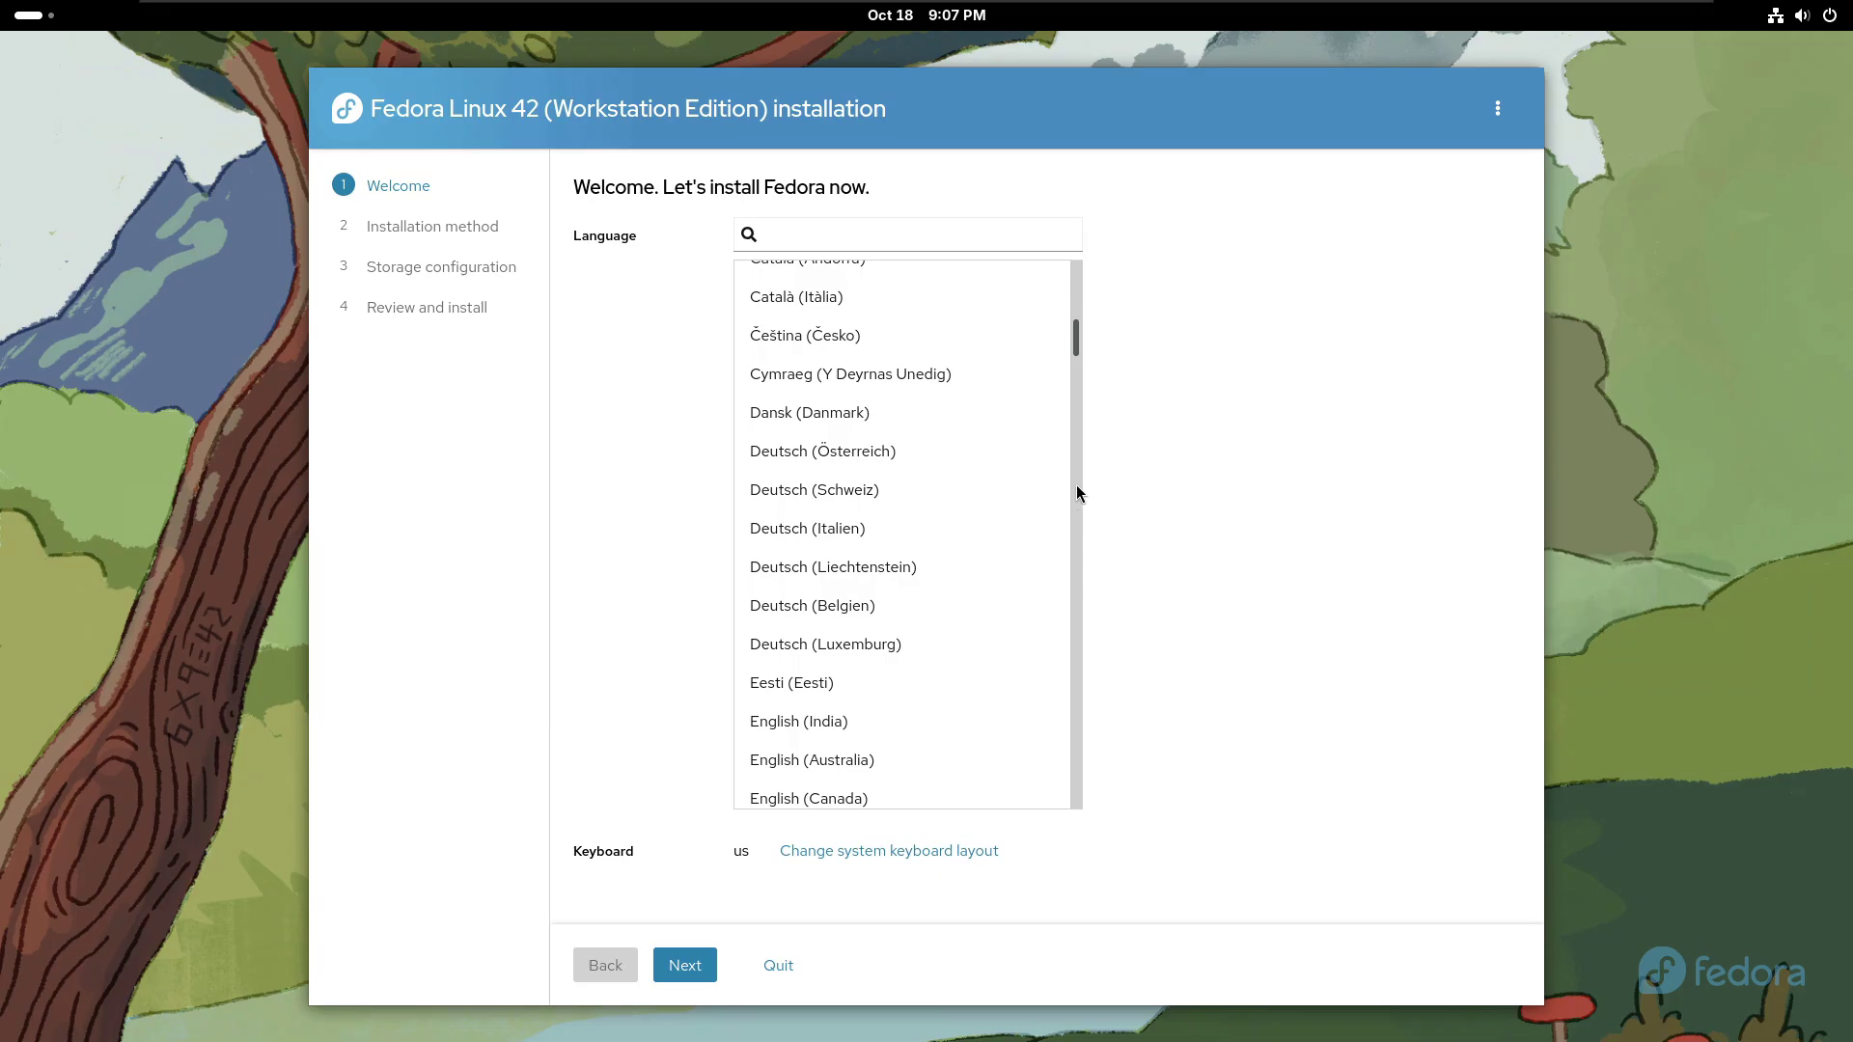
scroll(1078, 493, "down", 5)
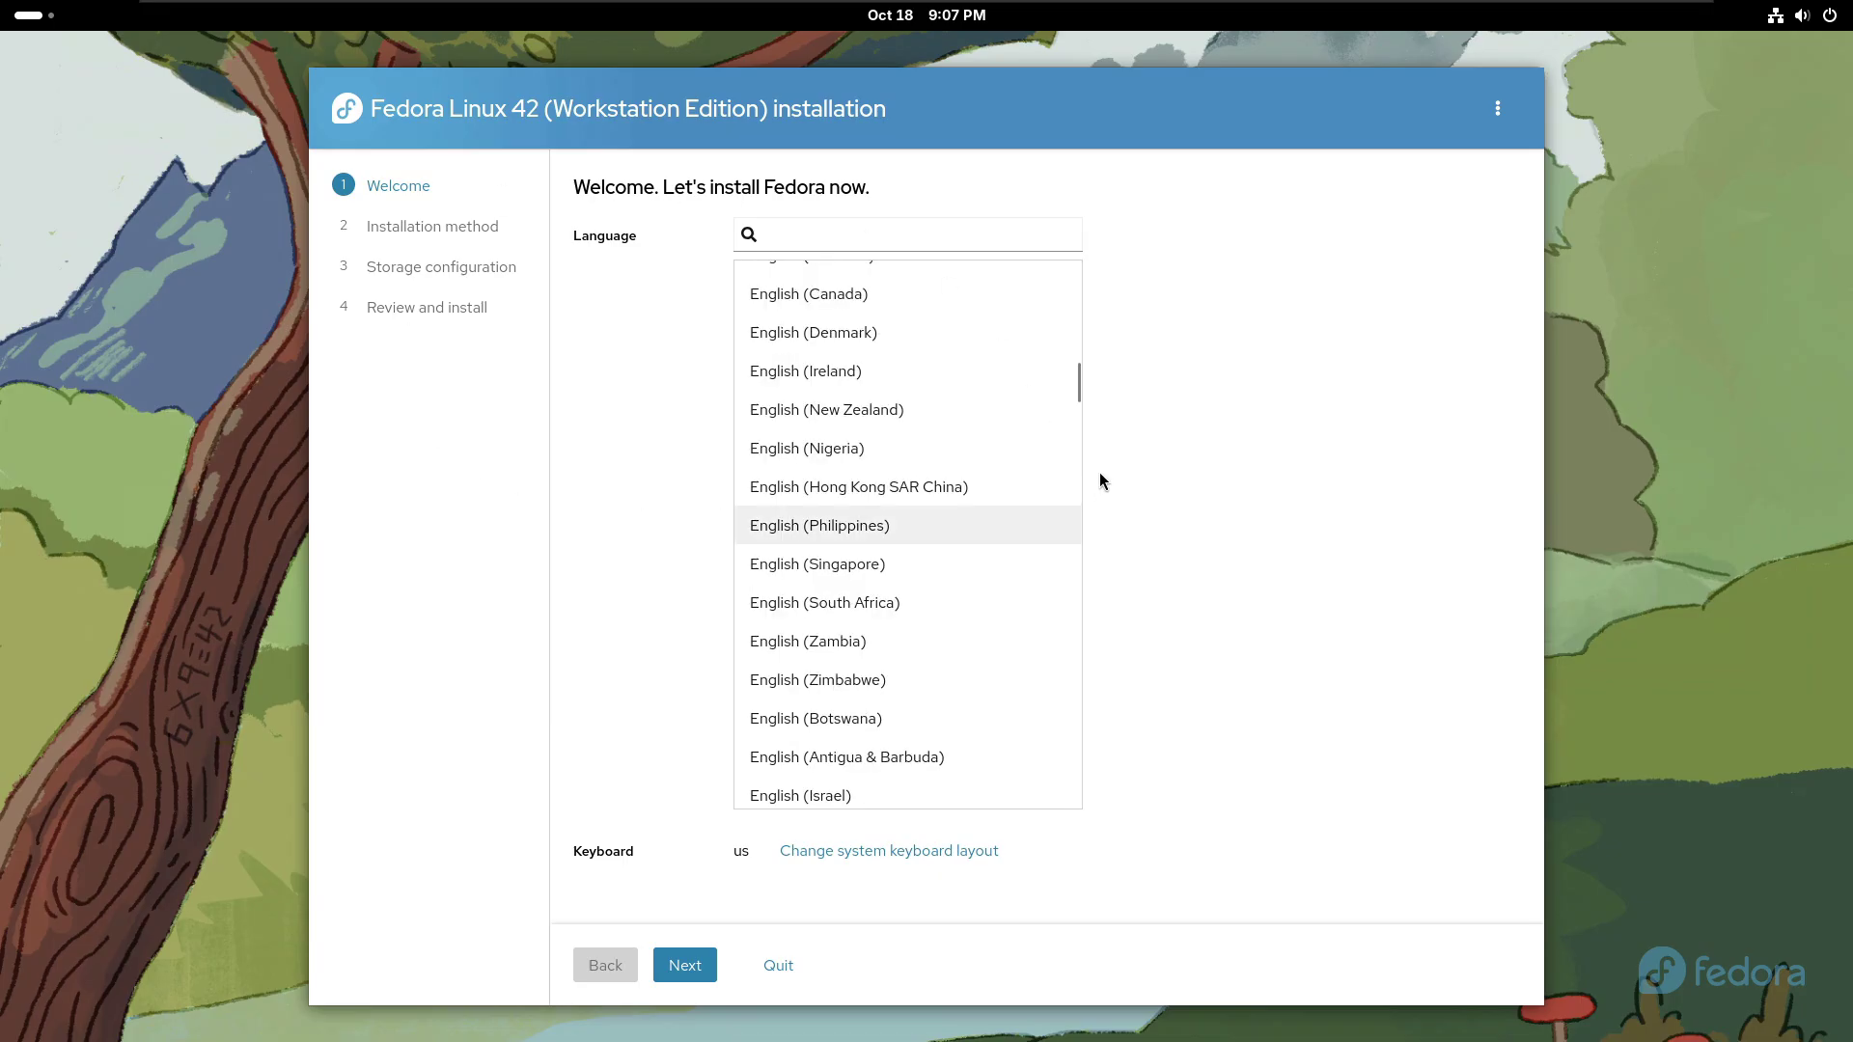
left_click_drag(1079, 381, 1079, 758)
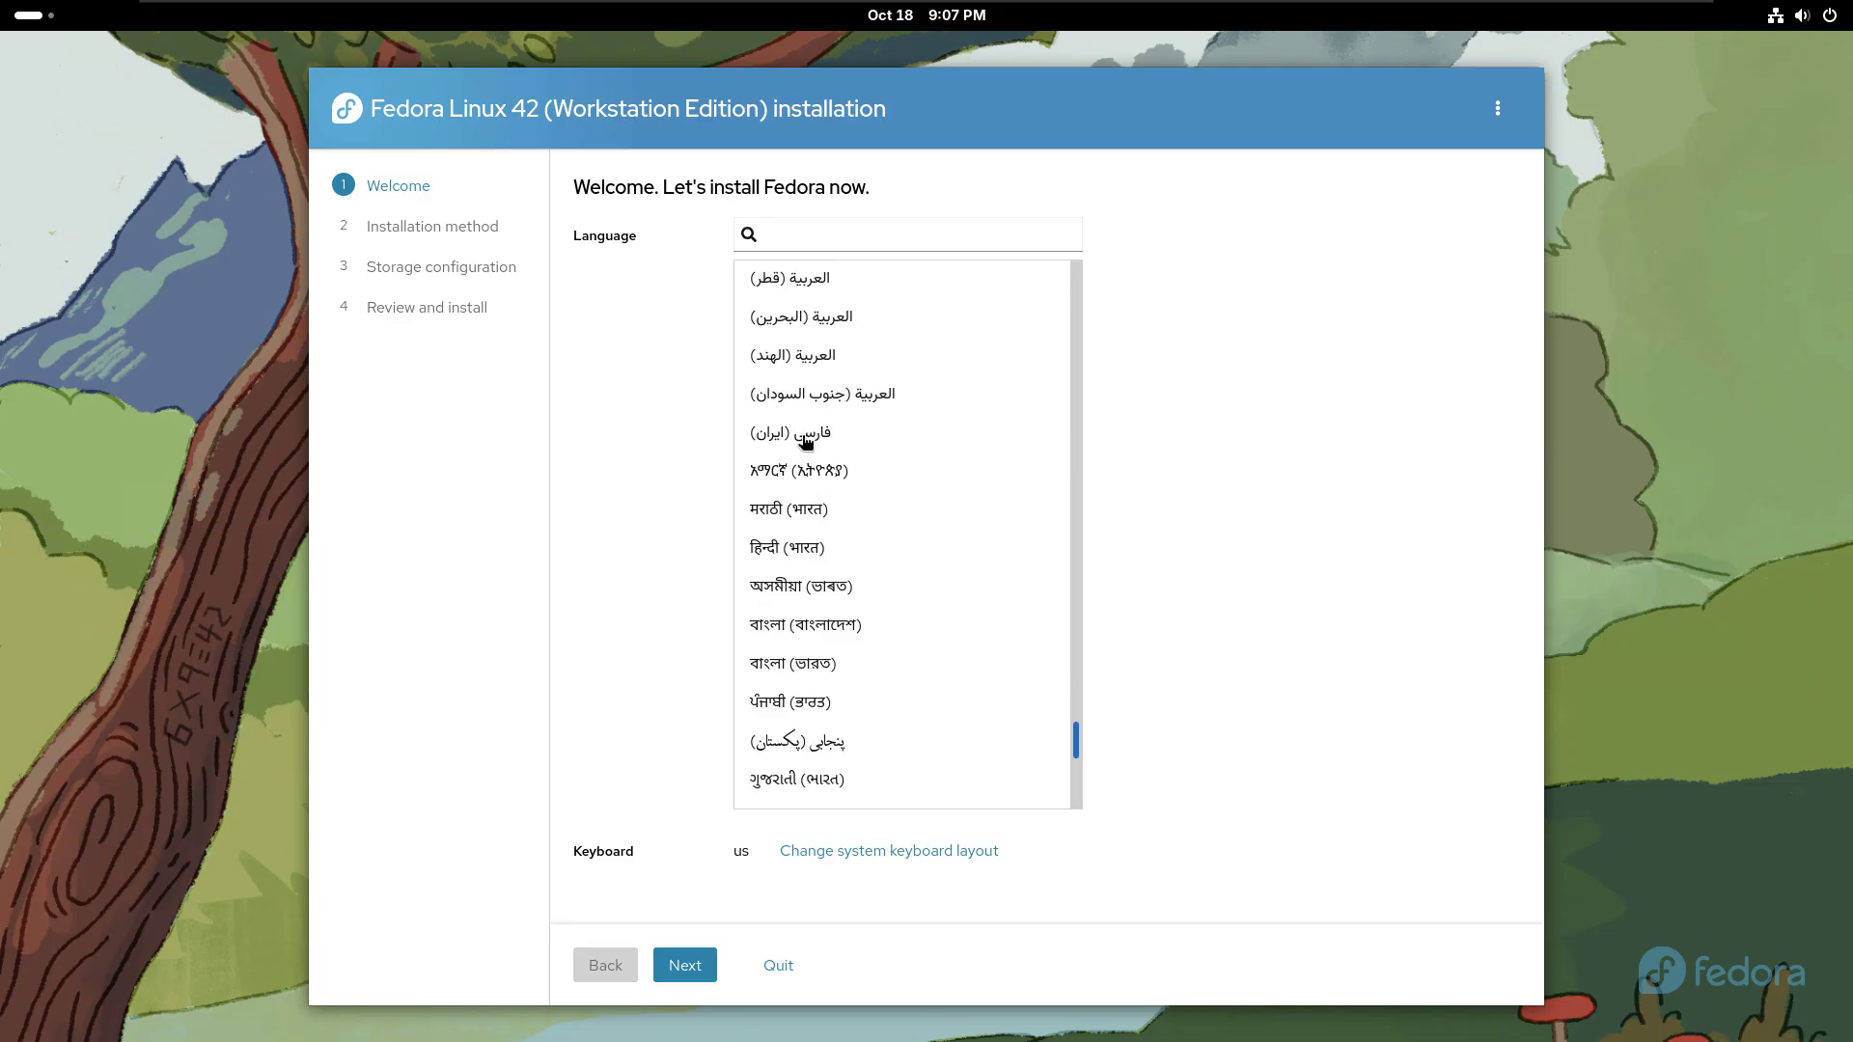
scroll(807, 441, "up", 20)
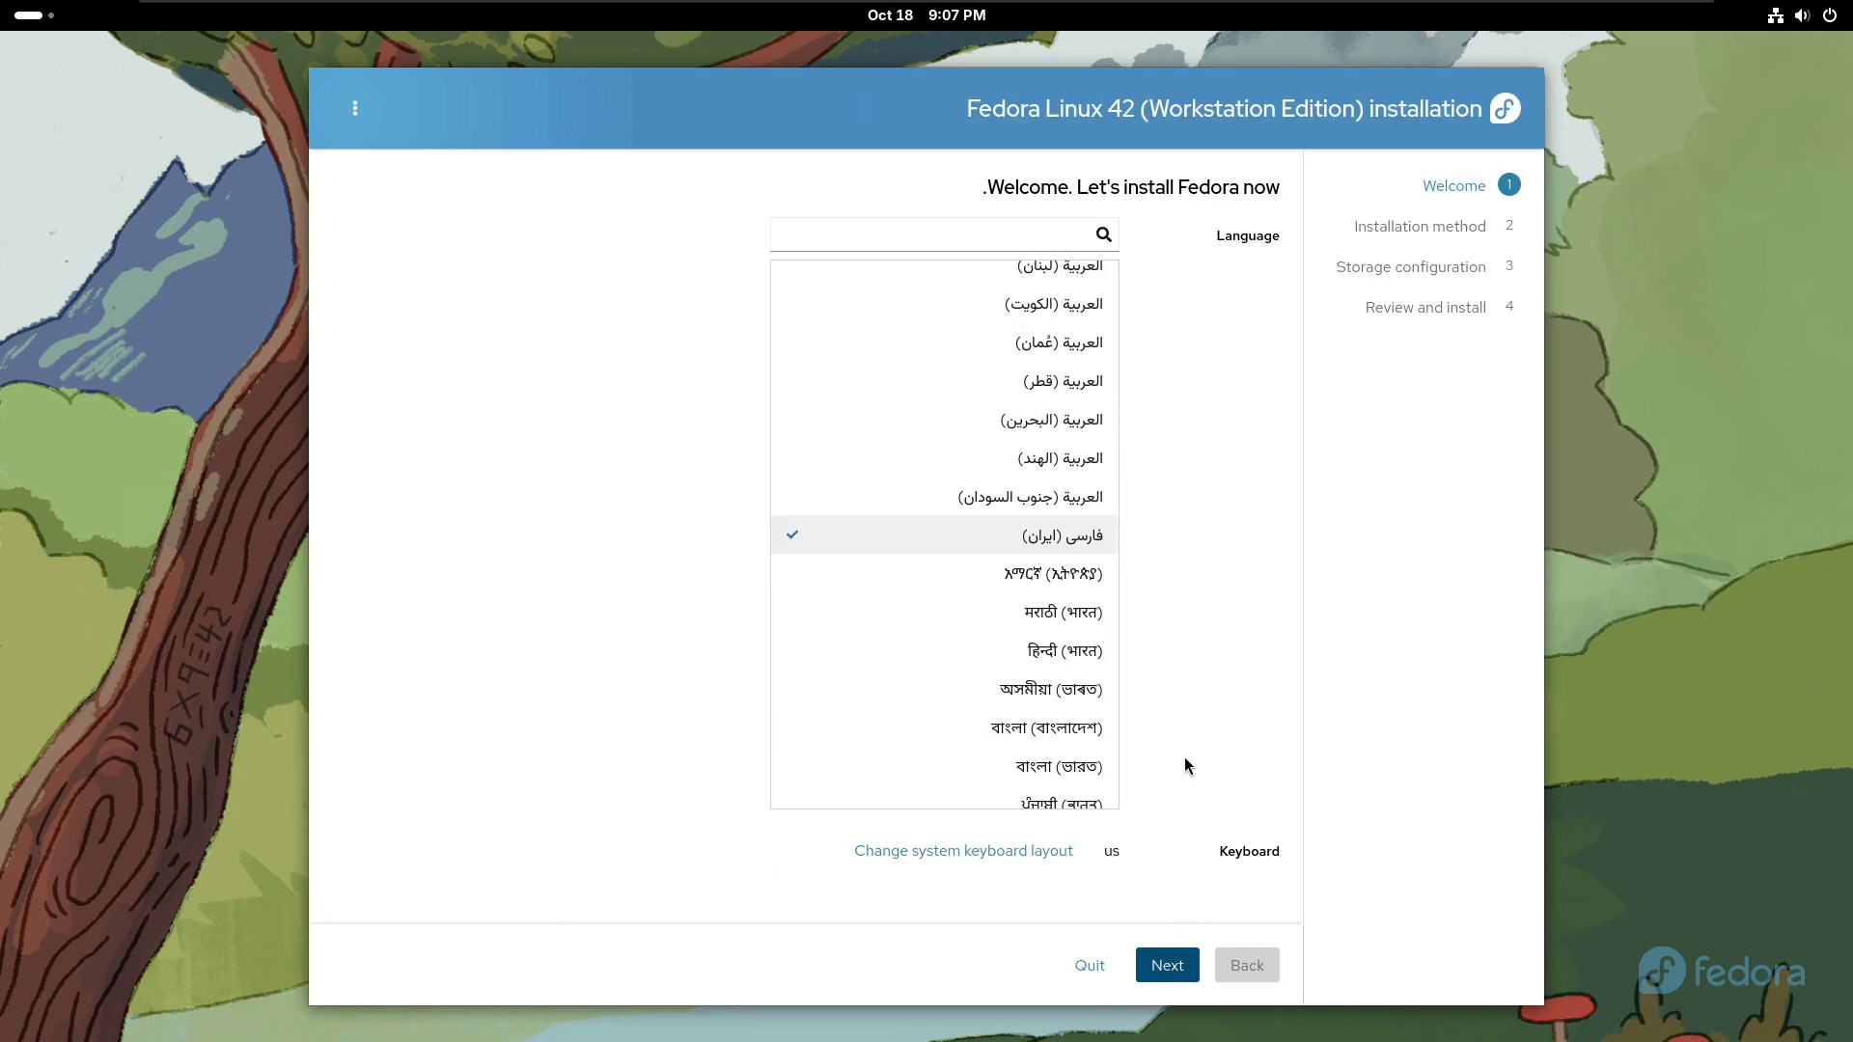
key("Return")
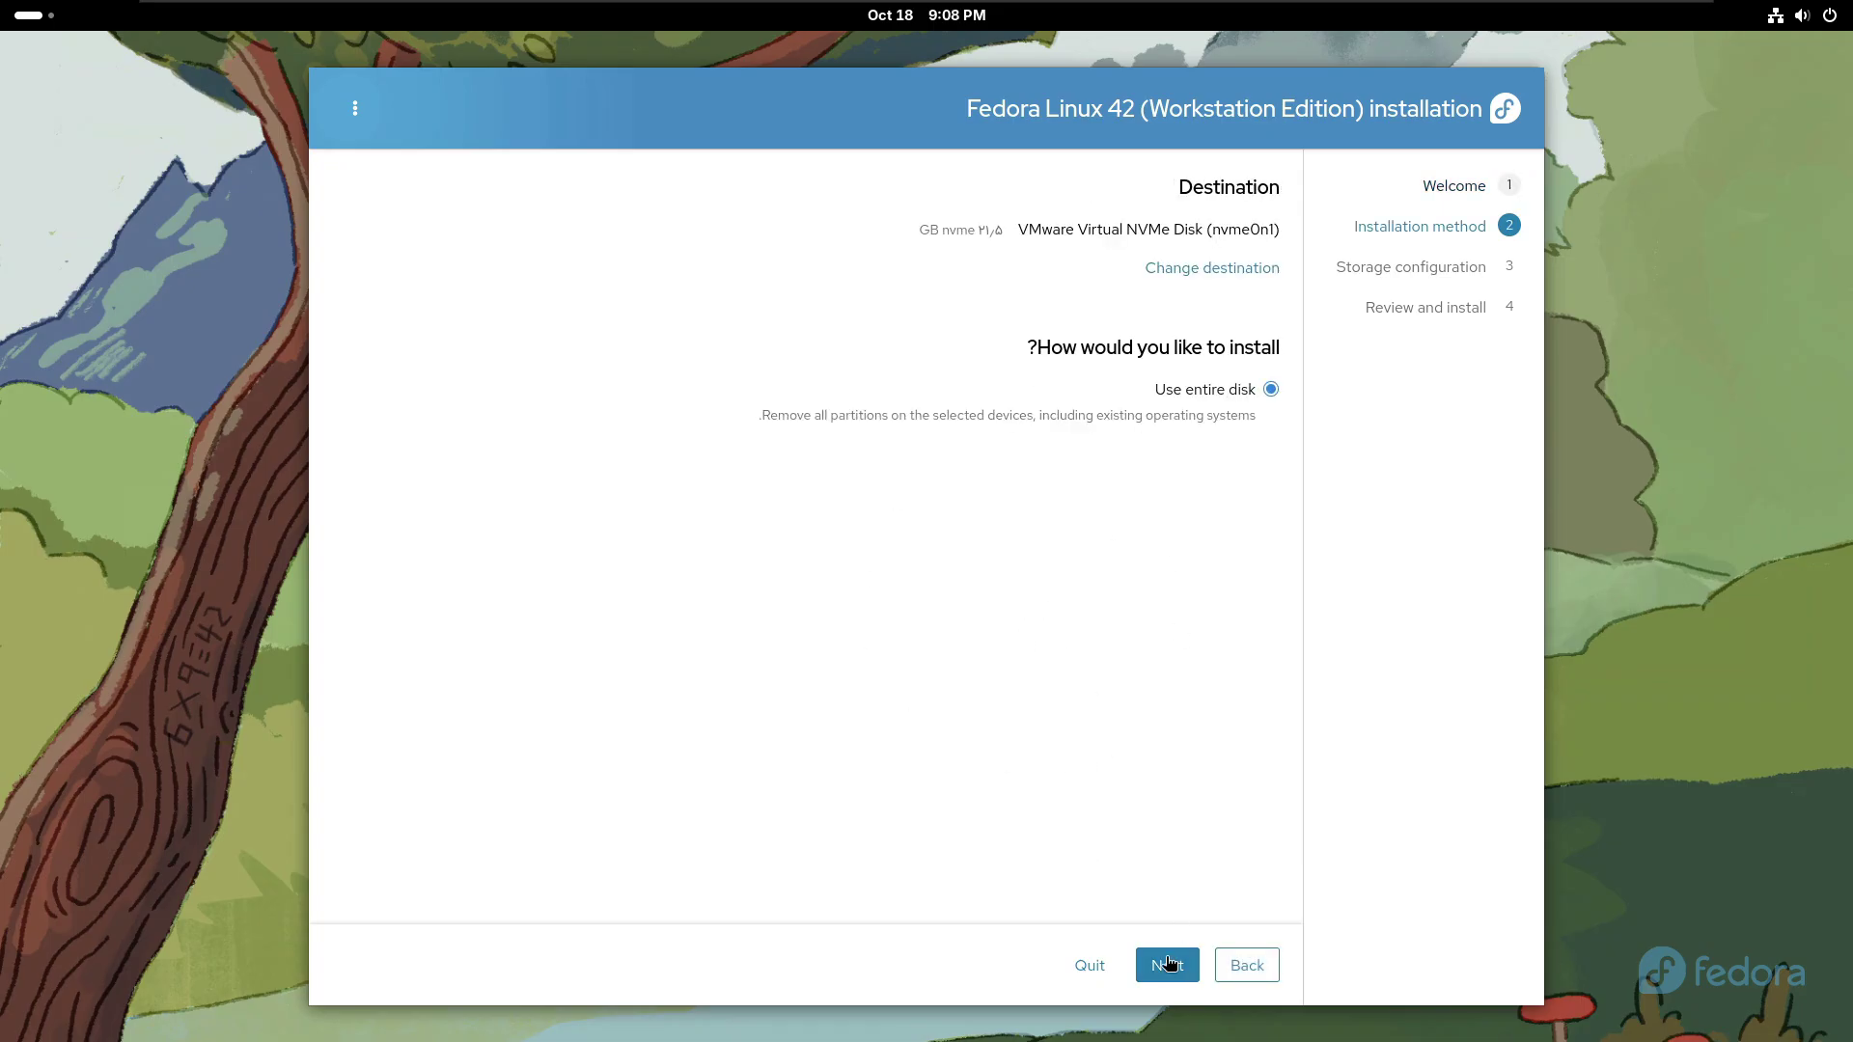
- Install onto the entire VMware Virtual NVMe Disk without encryption, erasing its data
left_click(1168, 965)
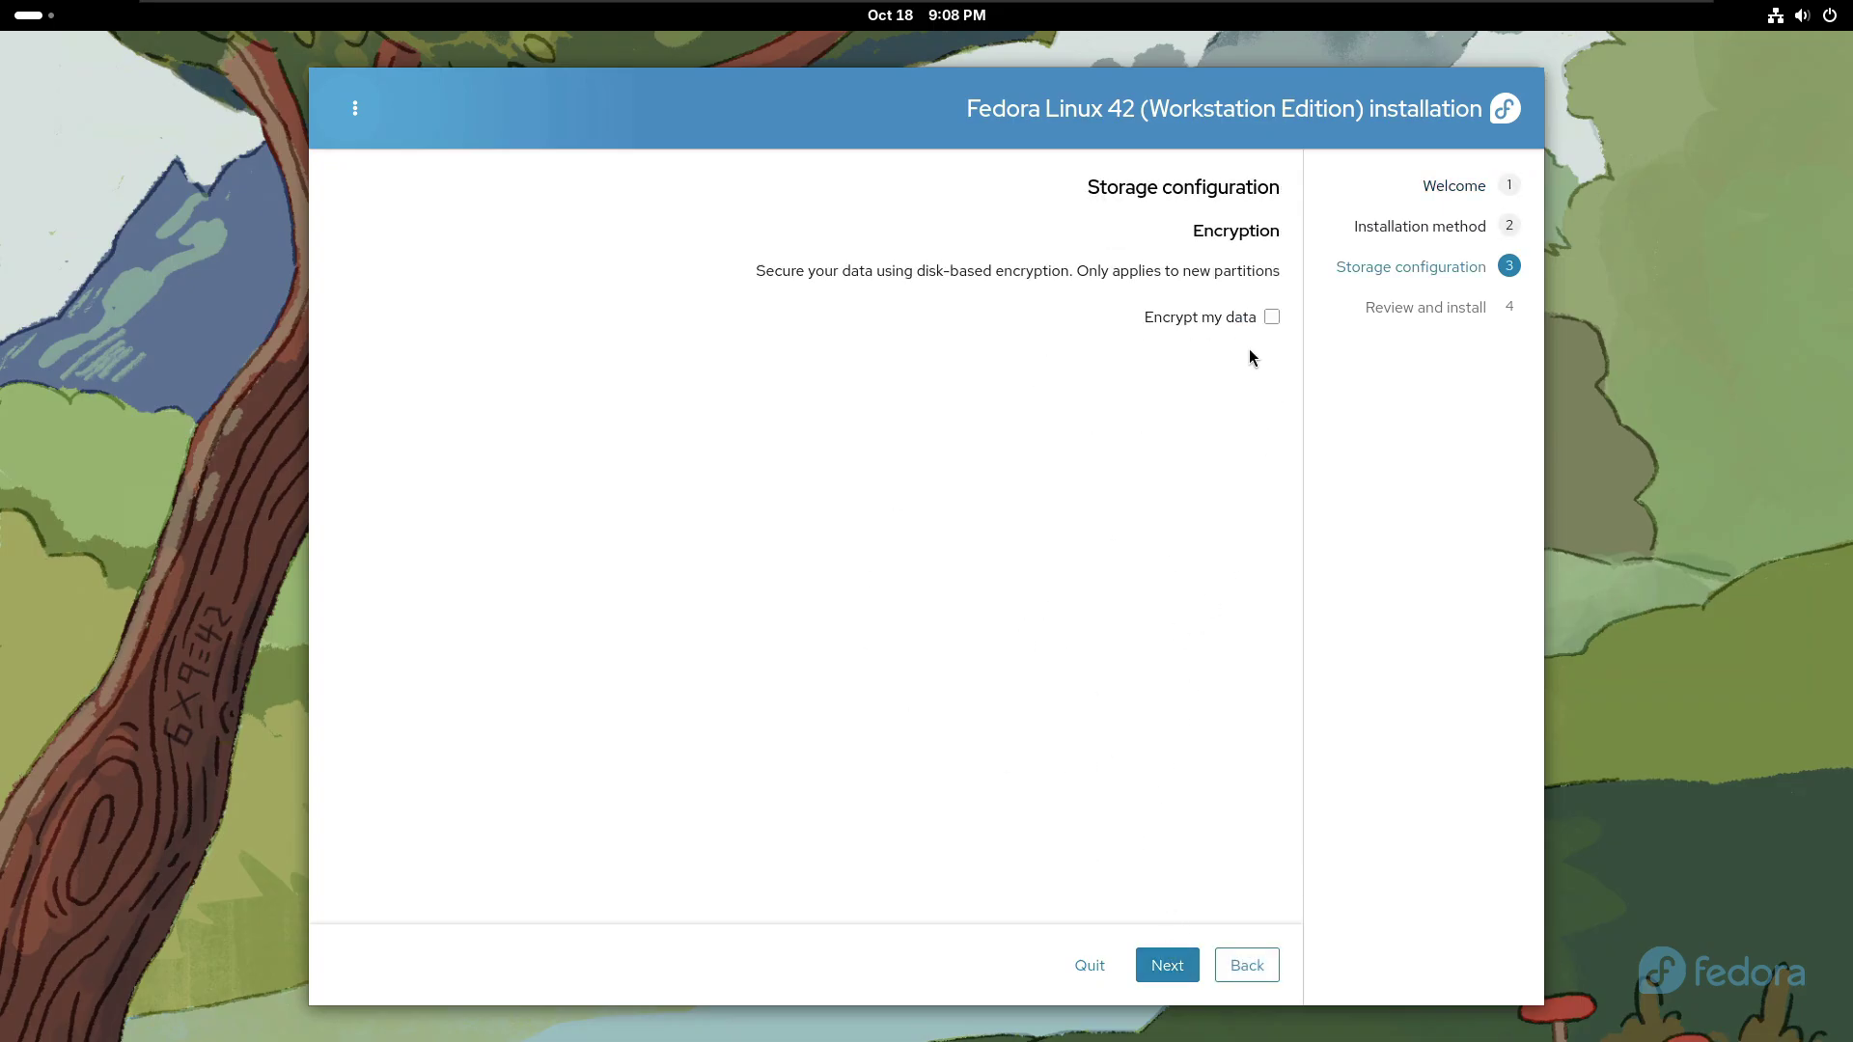
left_click(1171, 974)
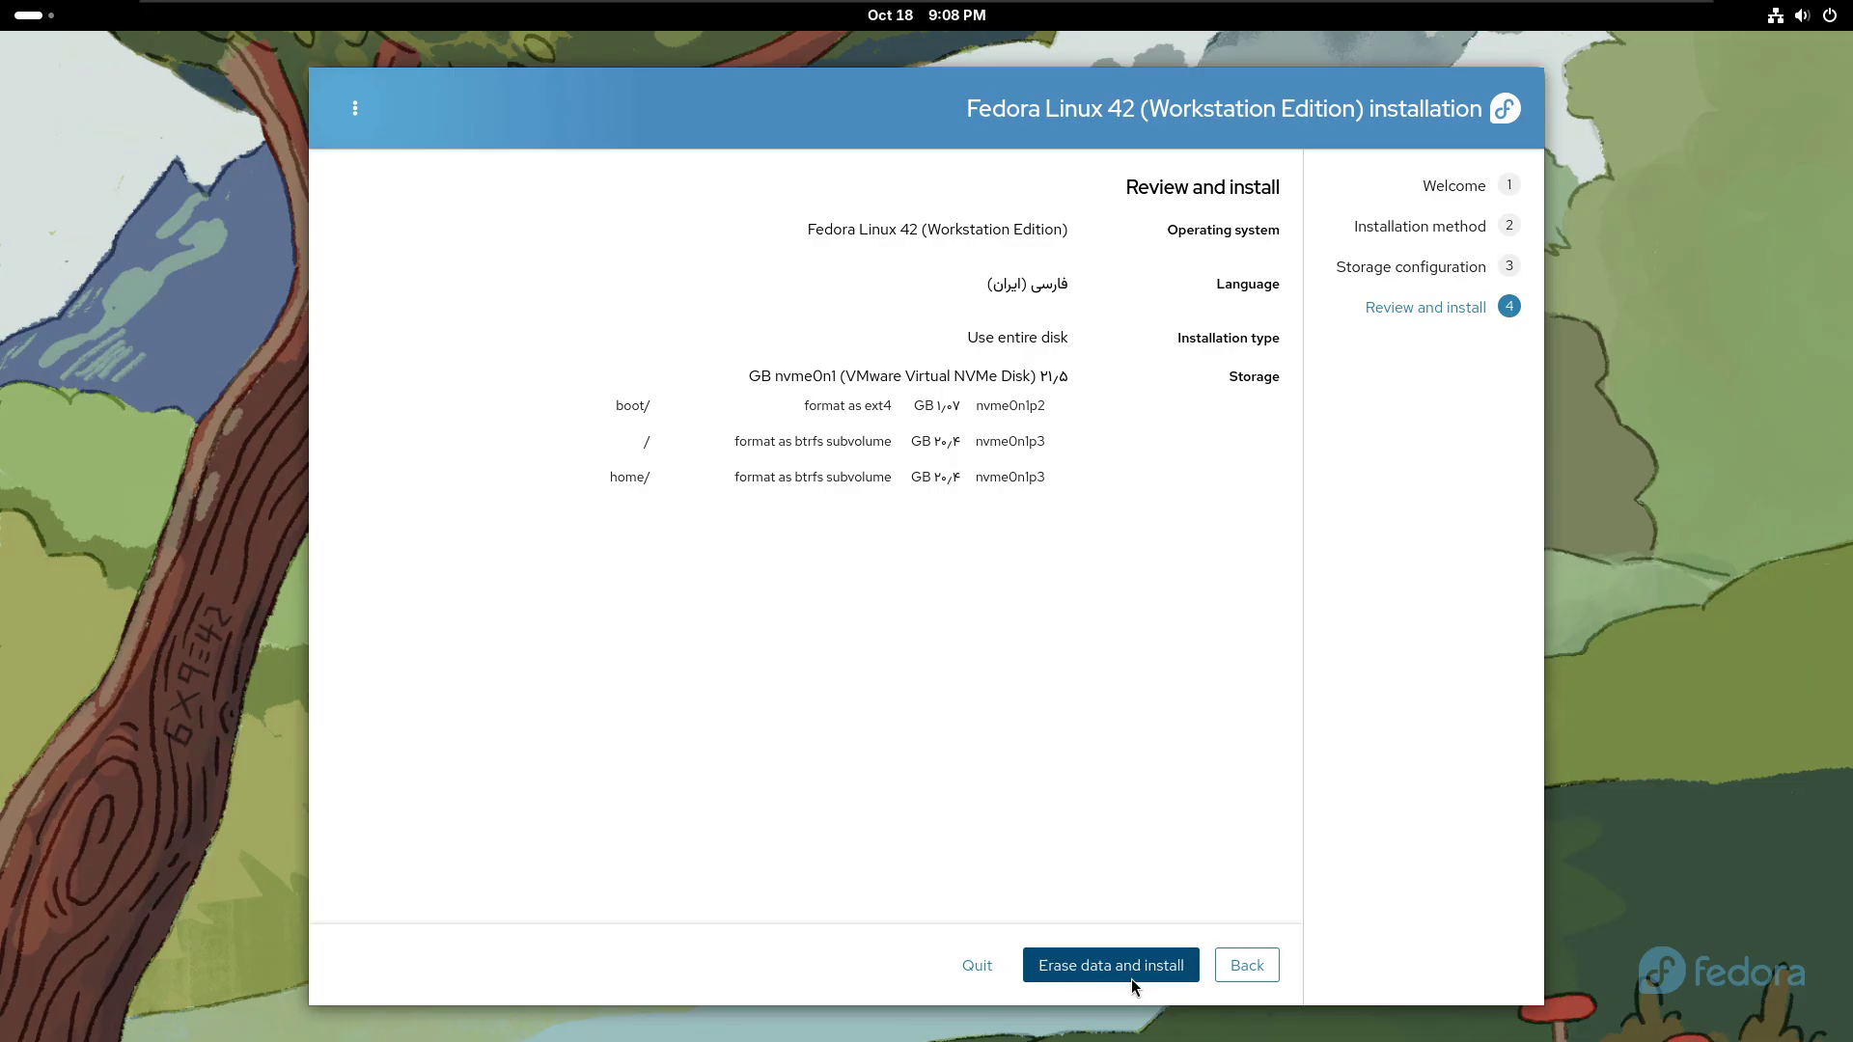
left_click(1131, 978)
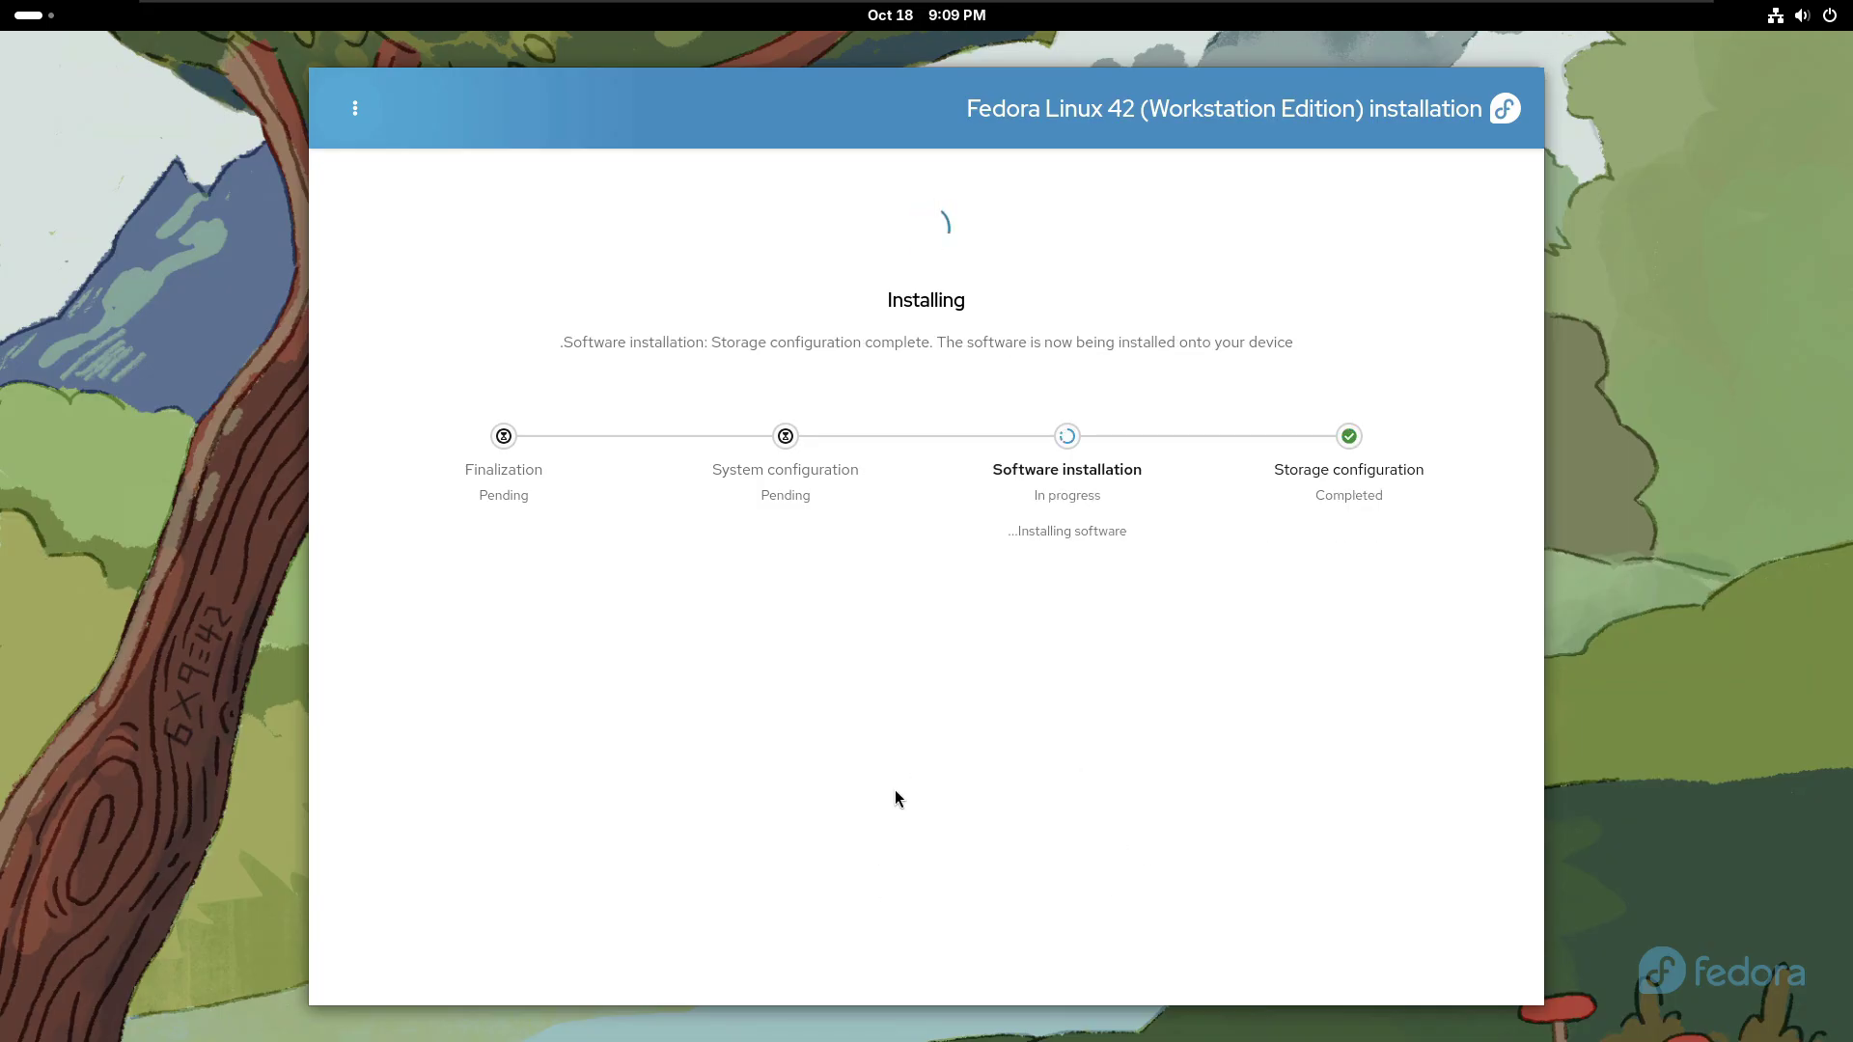
- Glance at the installer's ⋮ menu, close it, and let installation complete
left_click(356, 106)
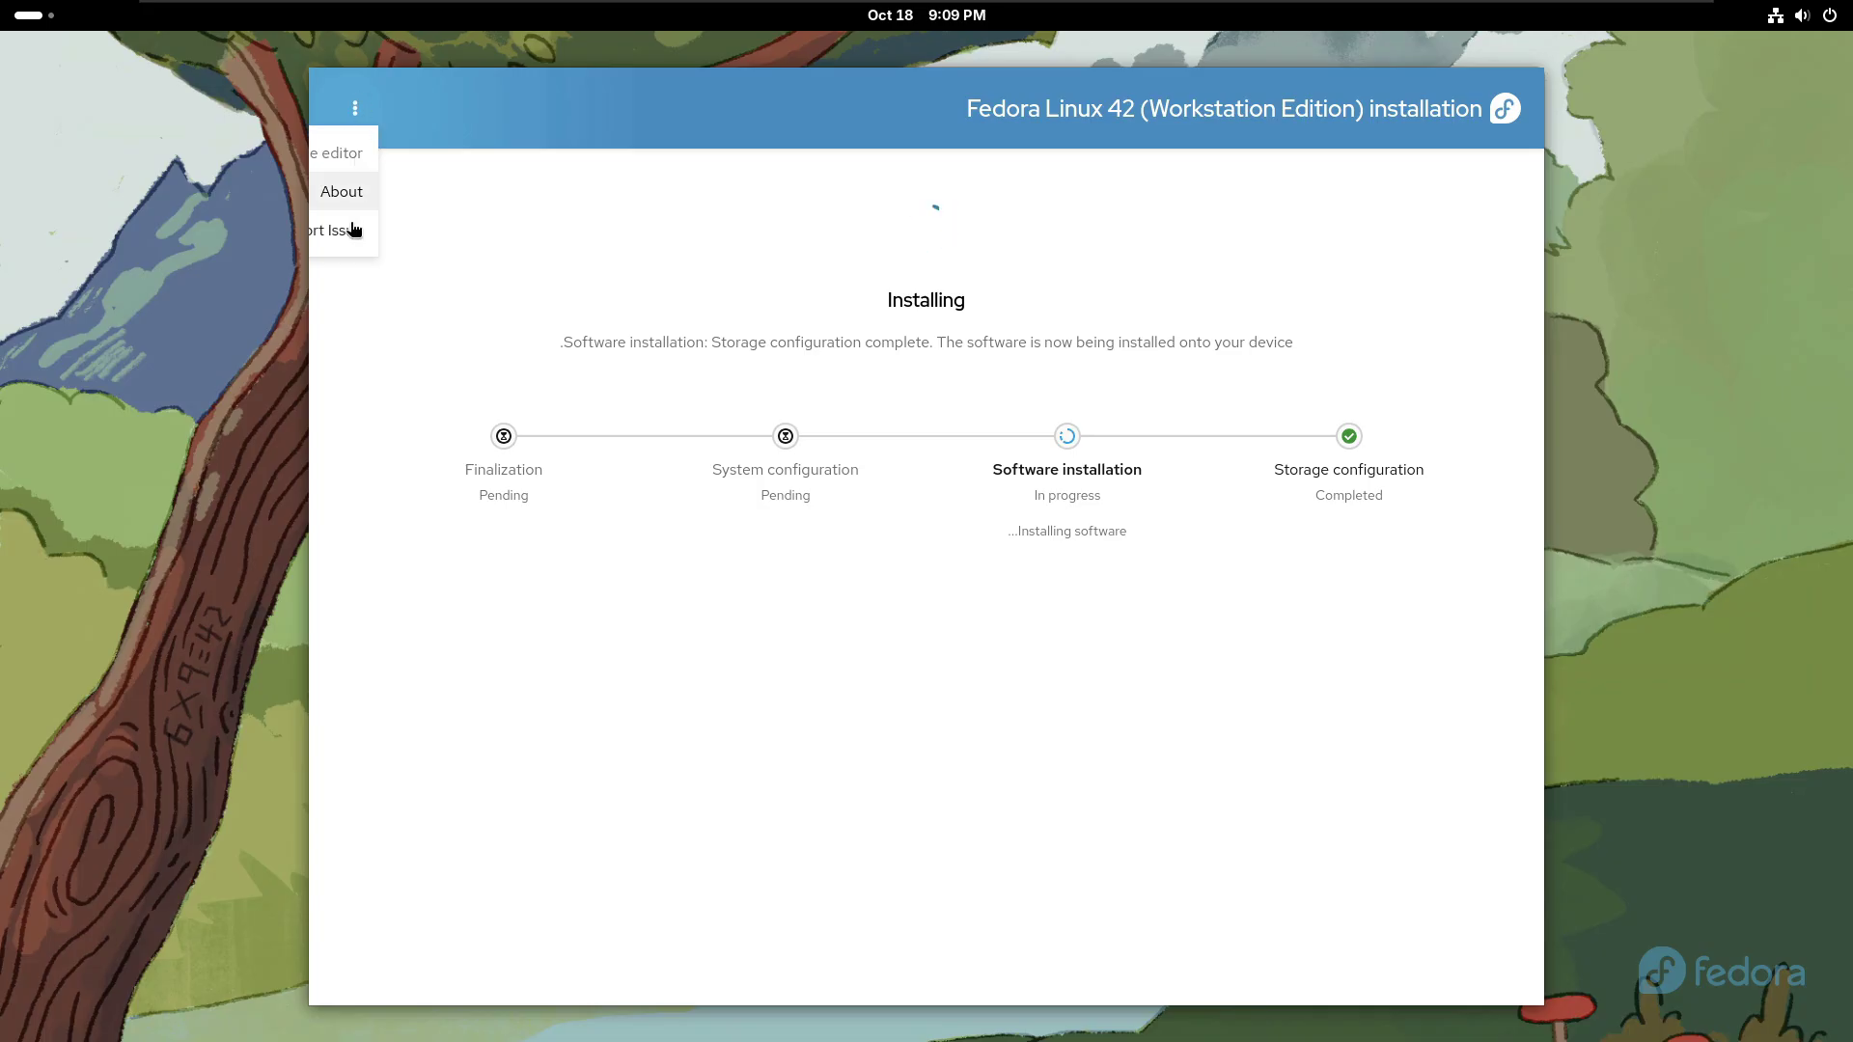
left_click(842, 334)
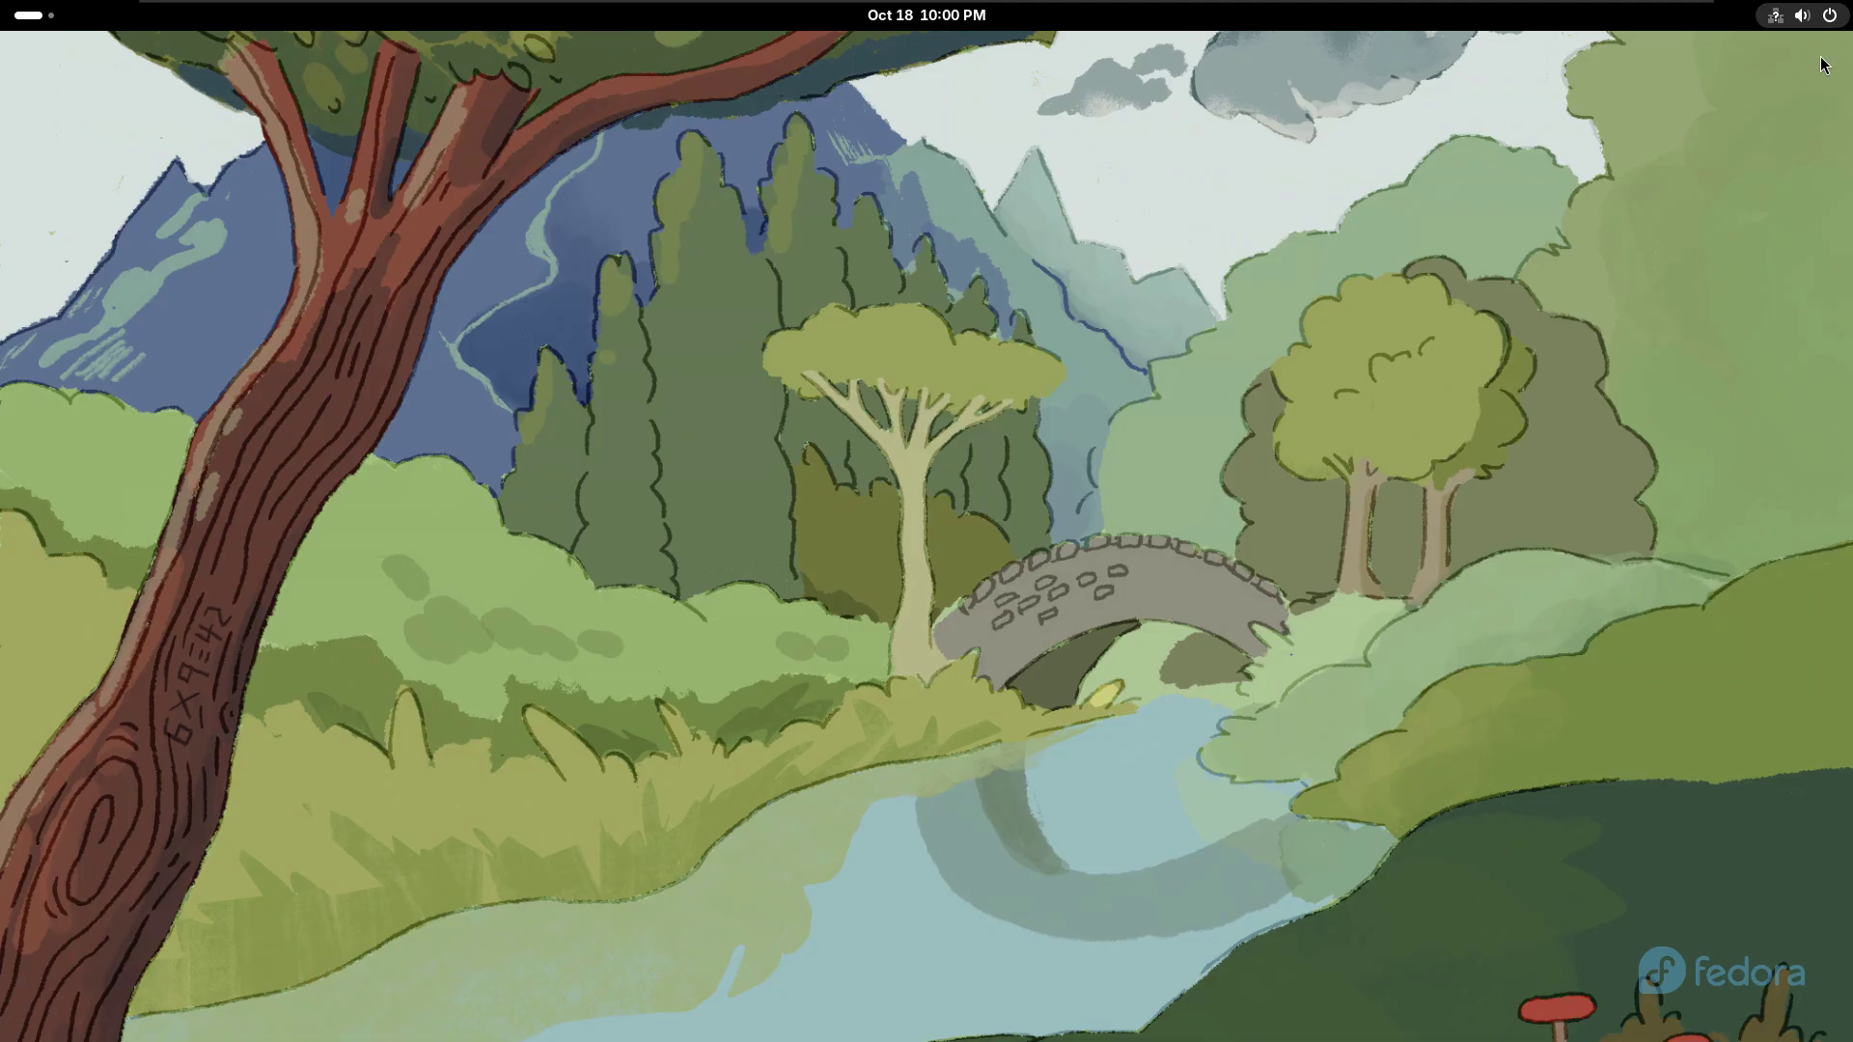
- Restart Fedora from the quick settings power menu and confirm the Restart dialog
left_click(1815, 15)
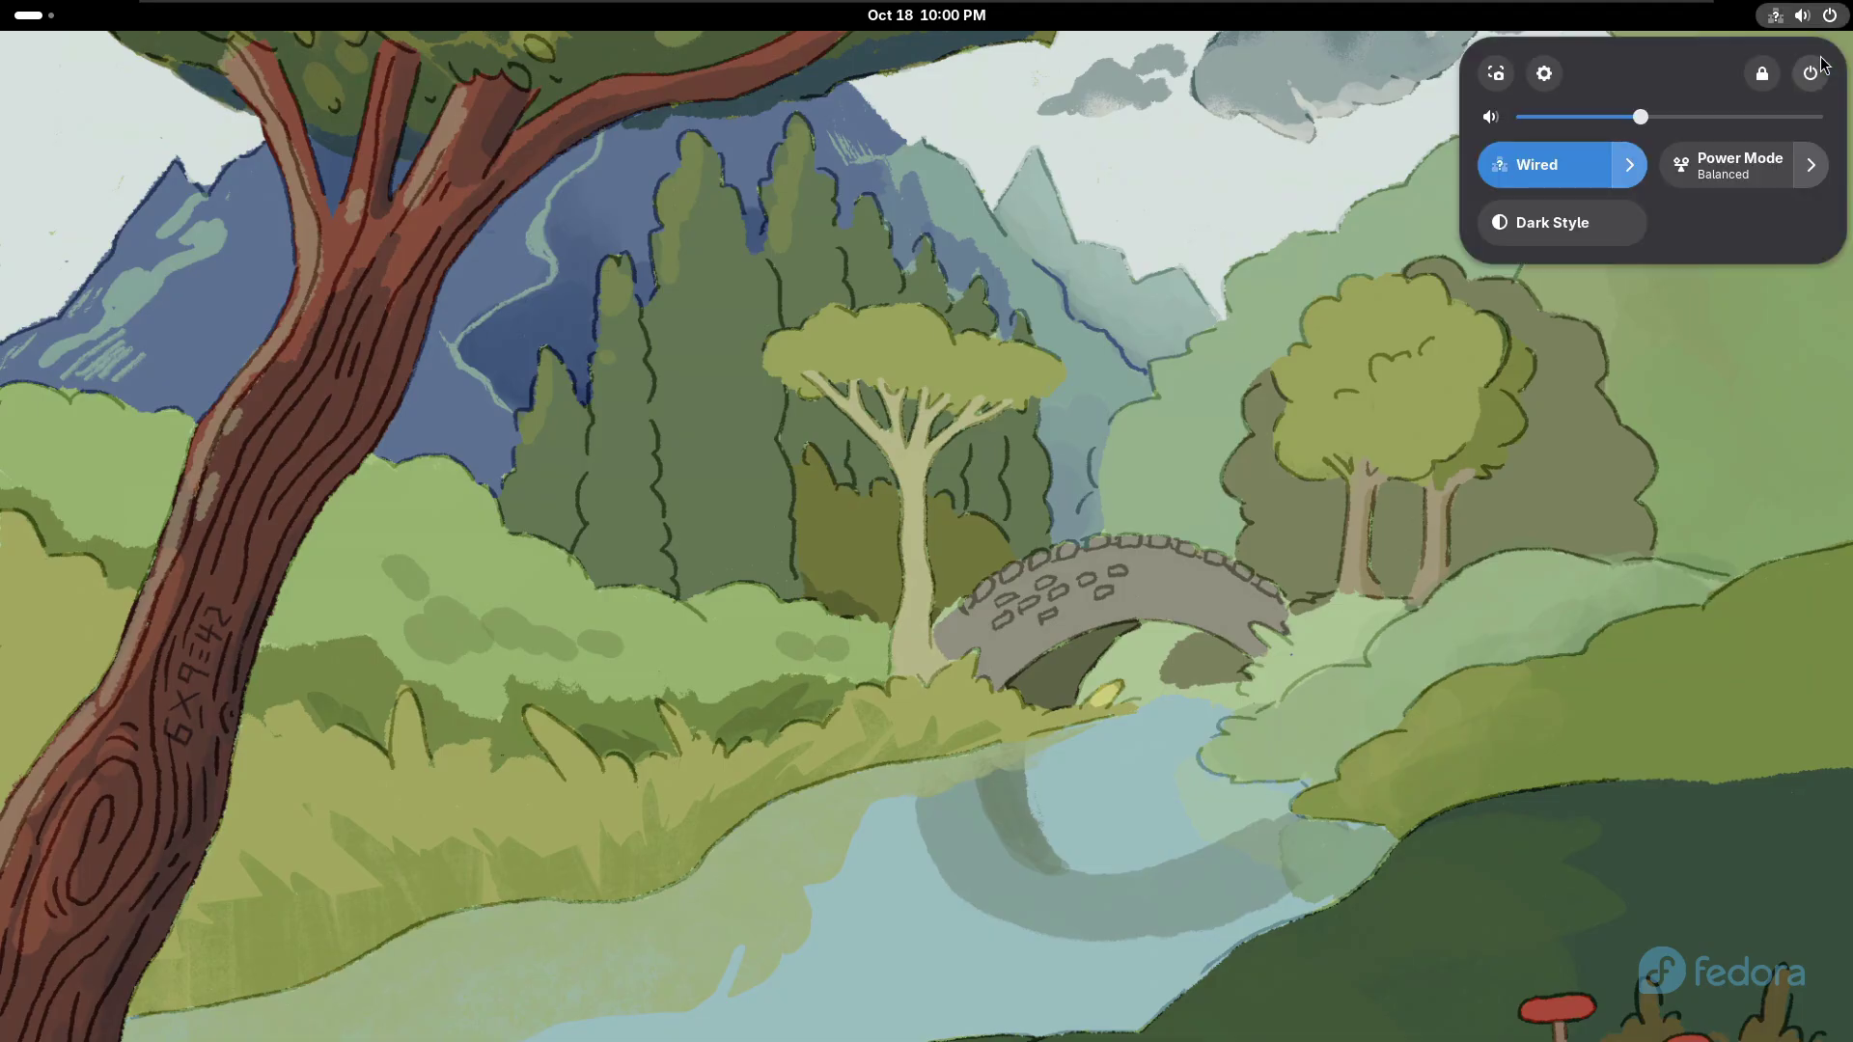
left_click(1808, 75)
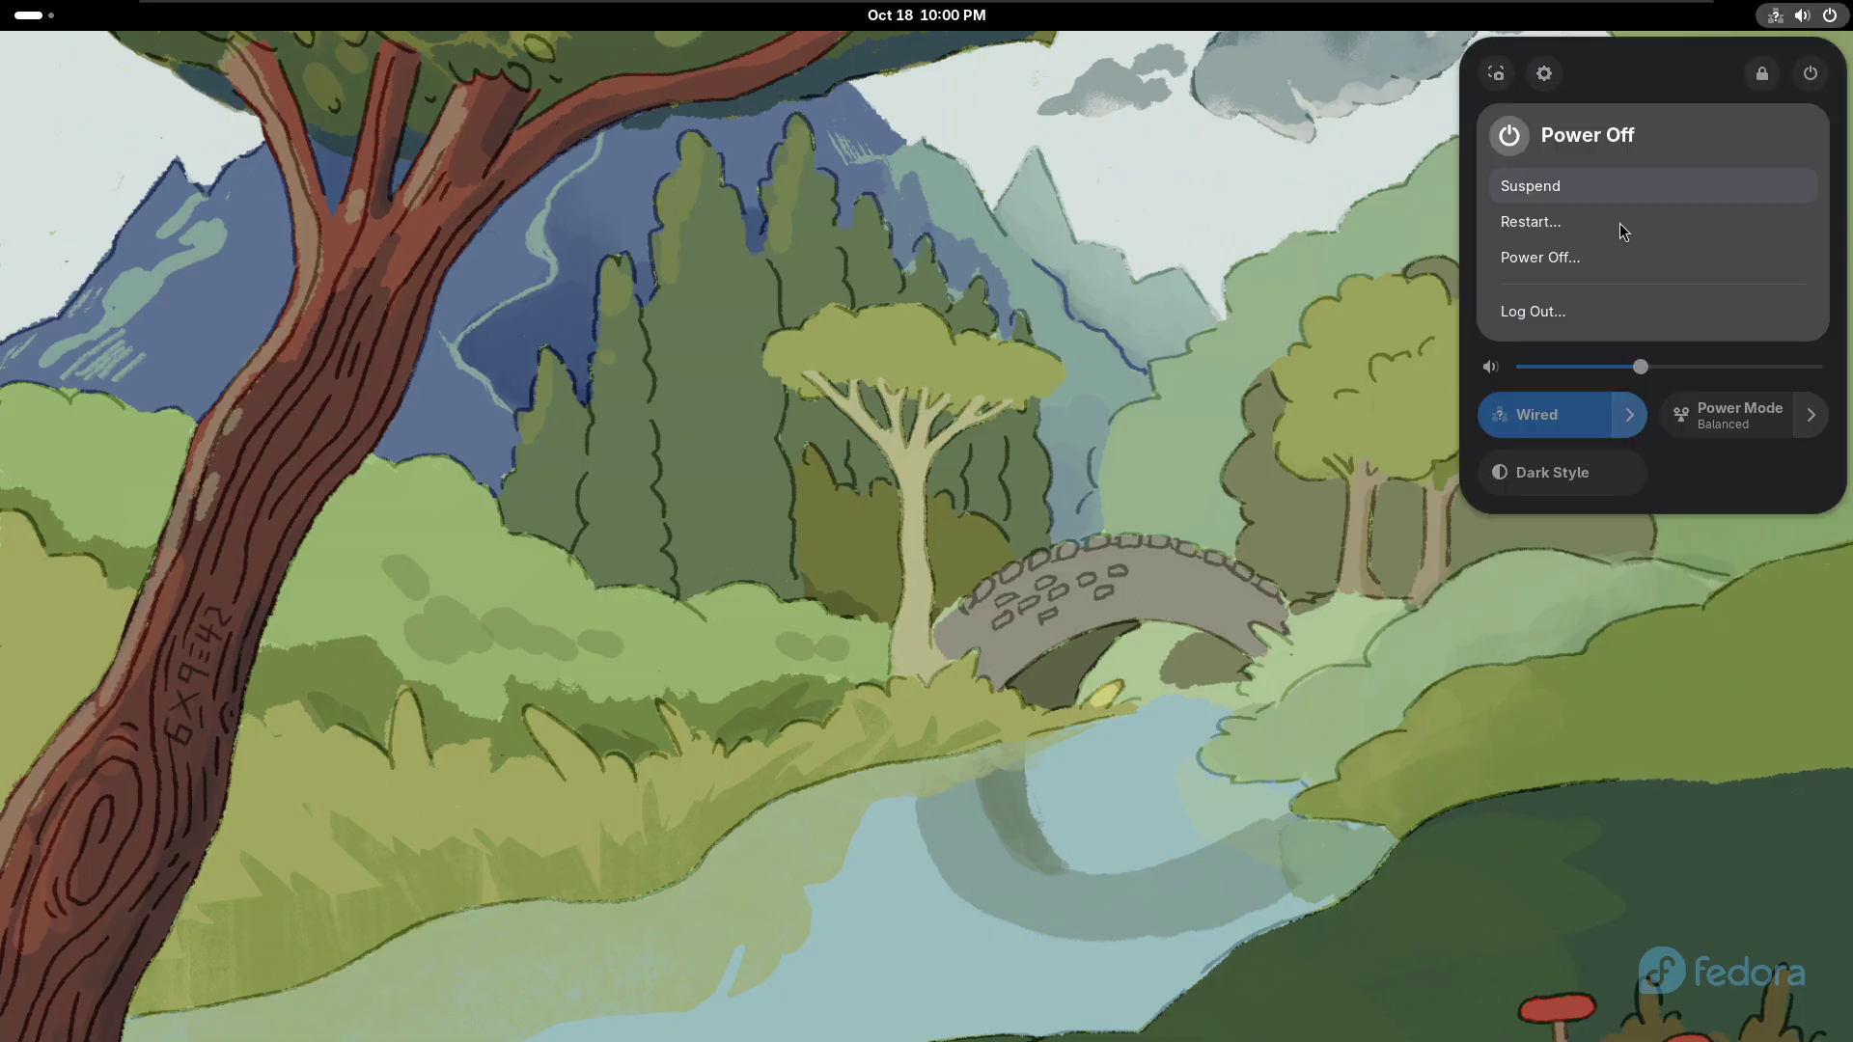
left_click(1174, 380)
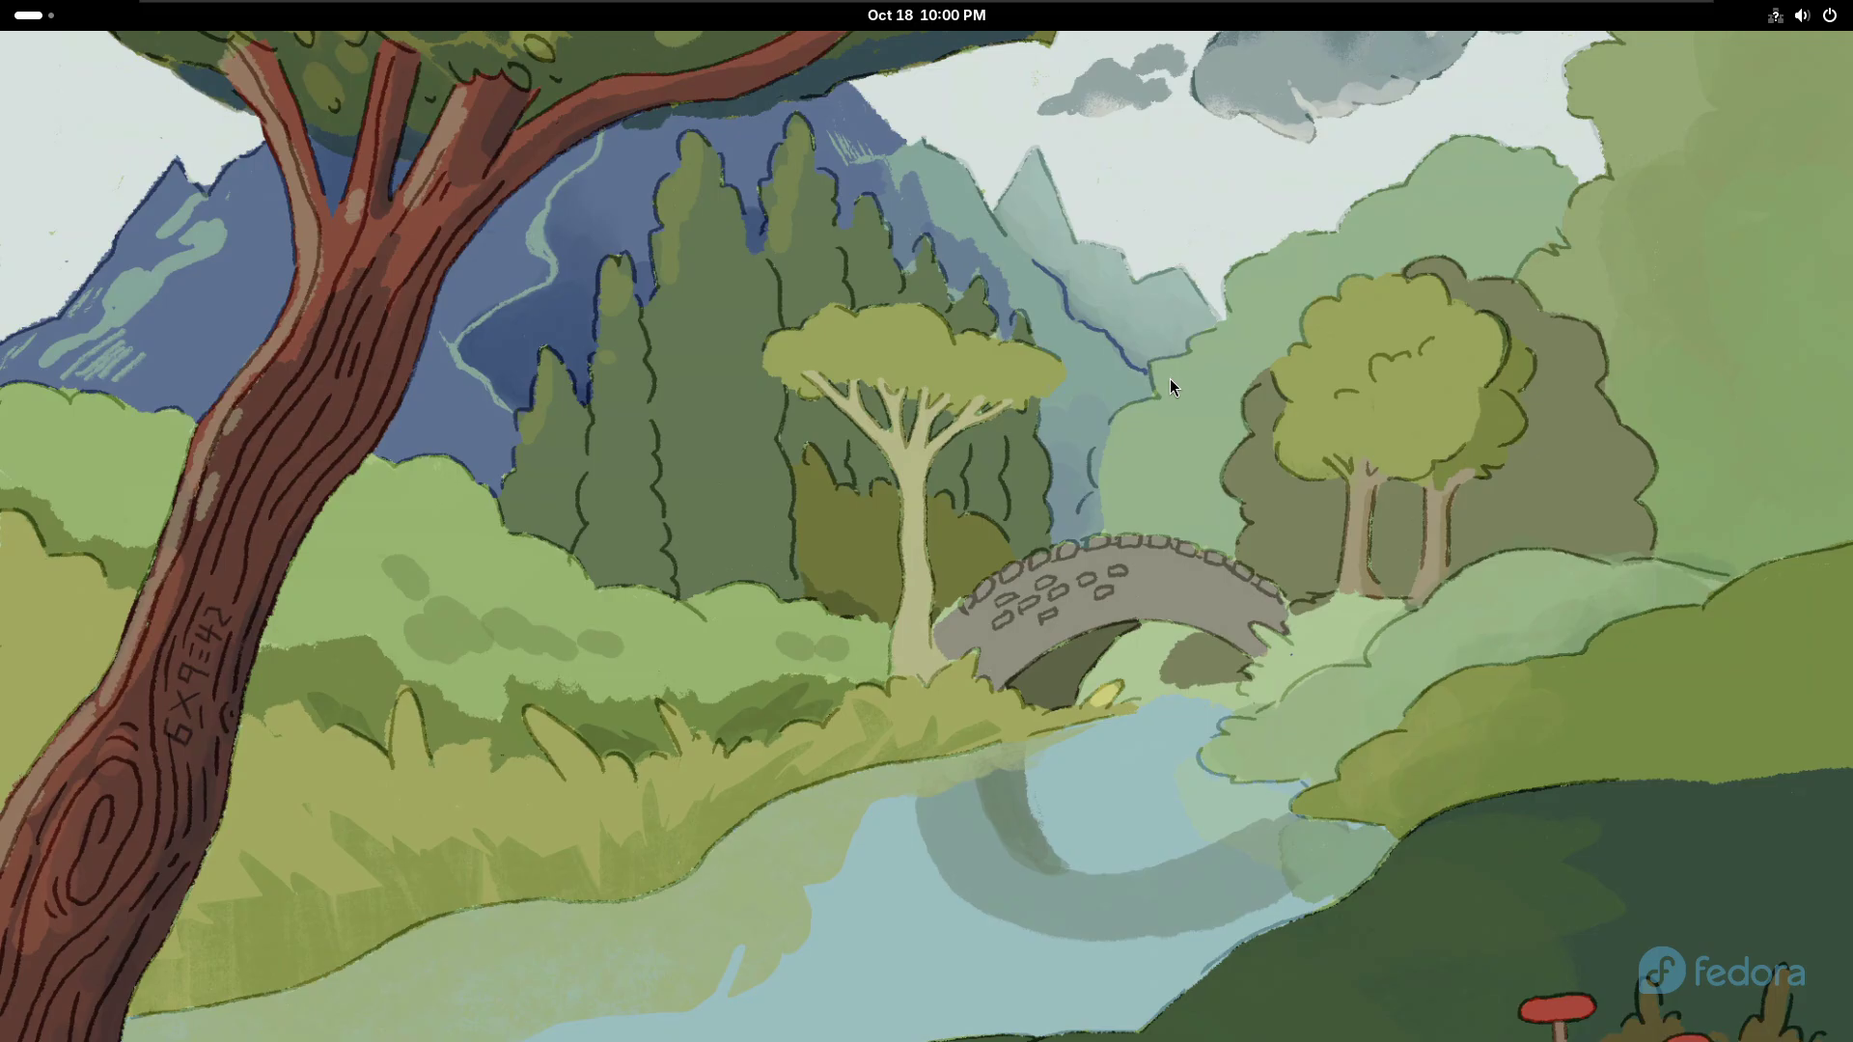
left_click(1822, 13)
left_click(1811, 70)
left_click(1728, 135)
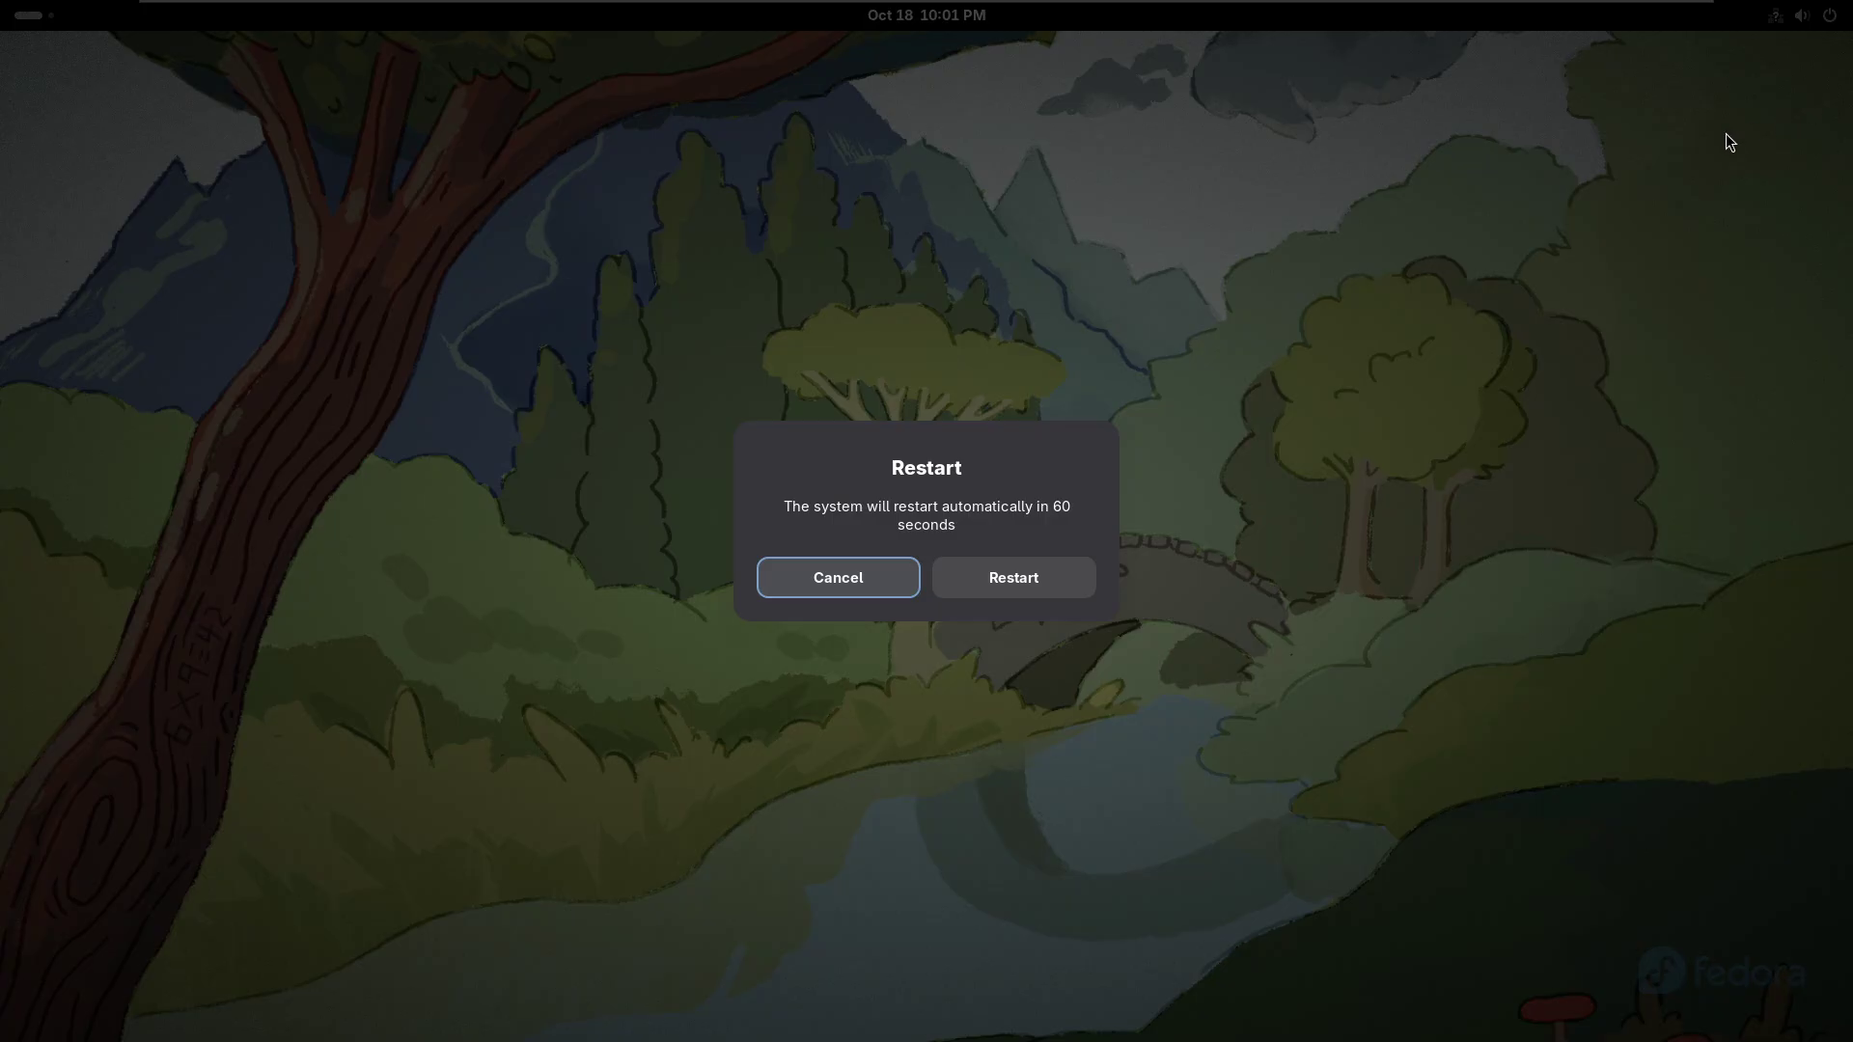
left_click(1024, 591)
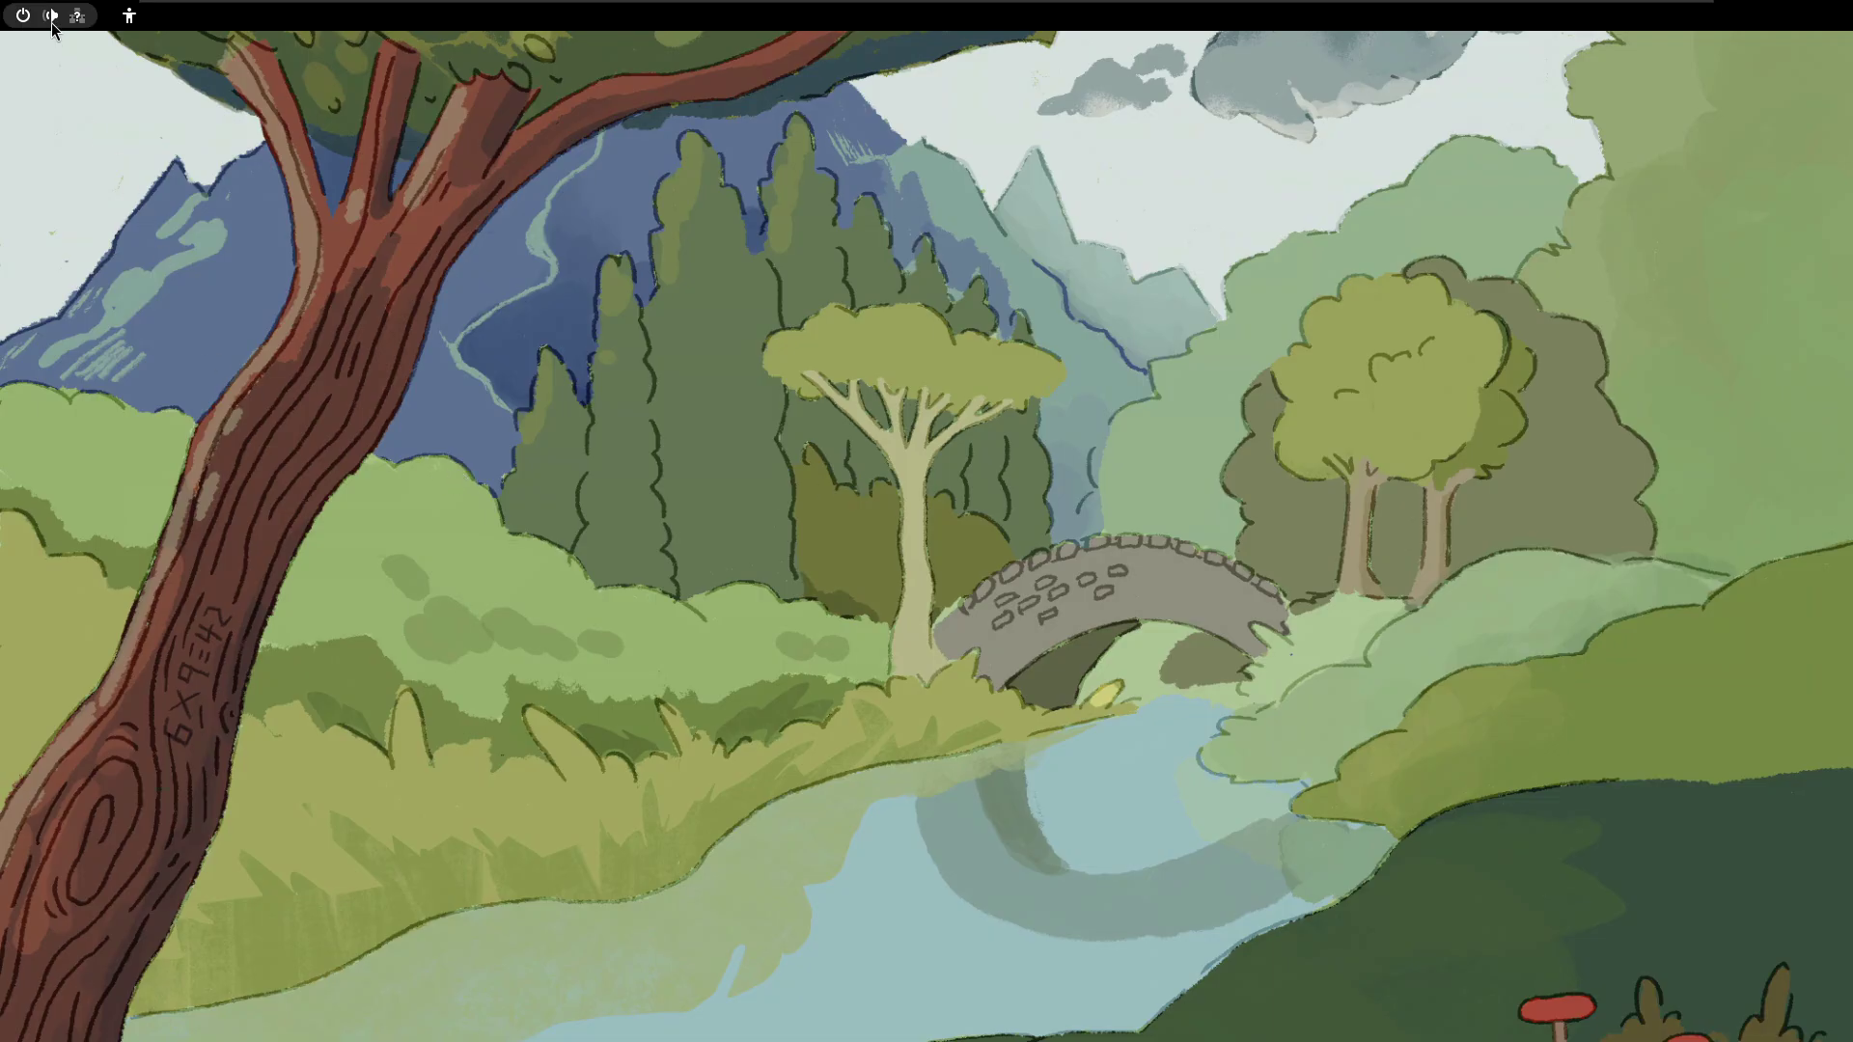
- Switch Power Mode from Balanced to Performance (کارایی) in quick settings
key("super+s")
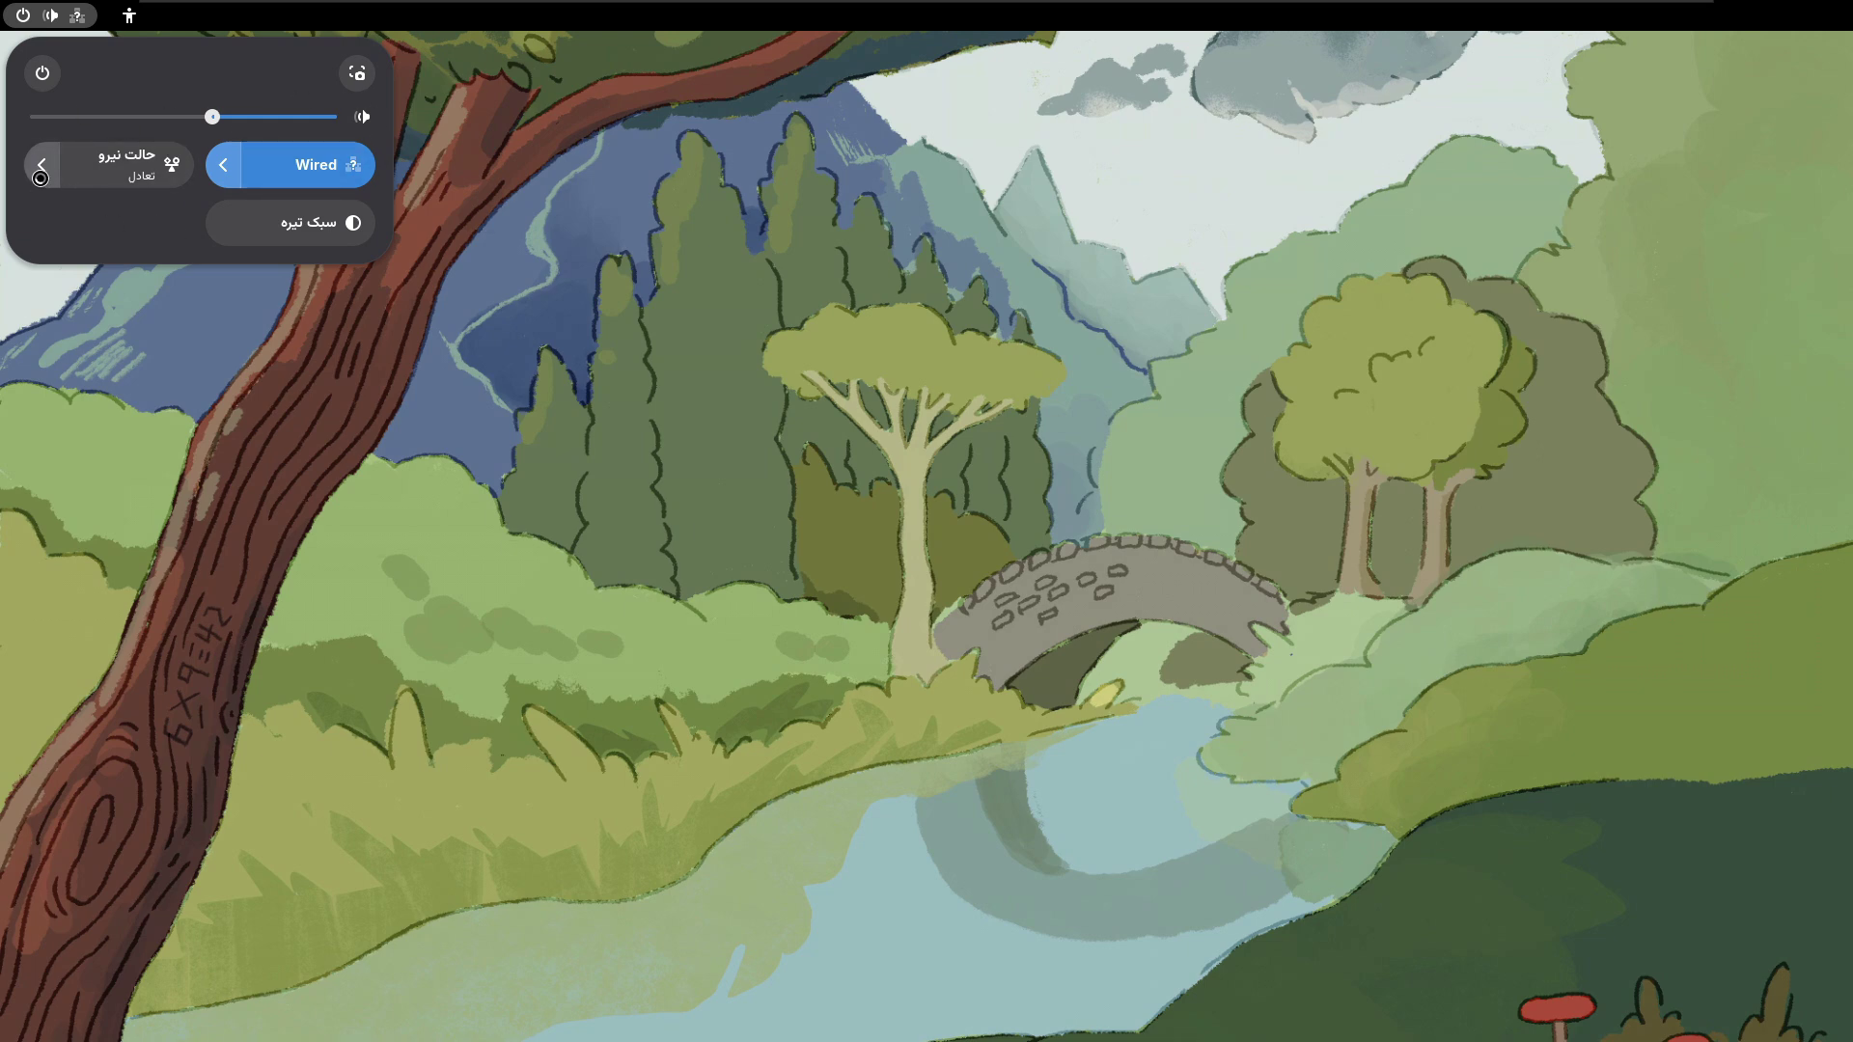
key("Return")
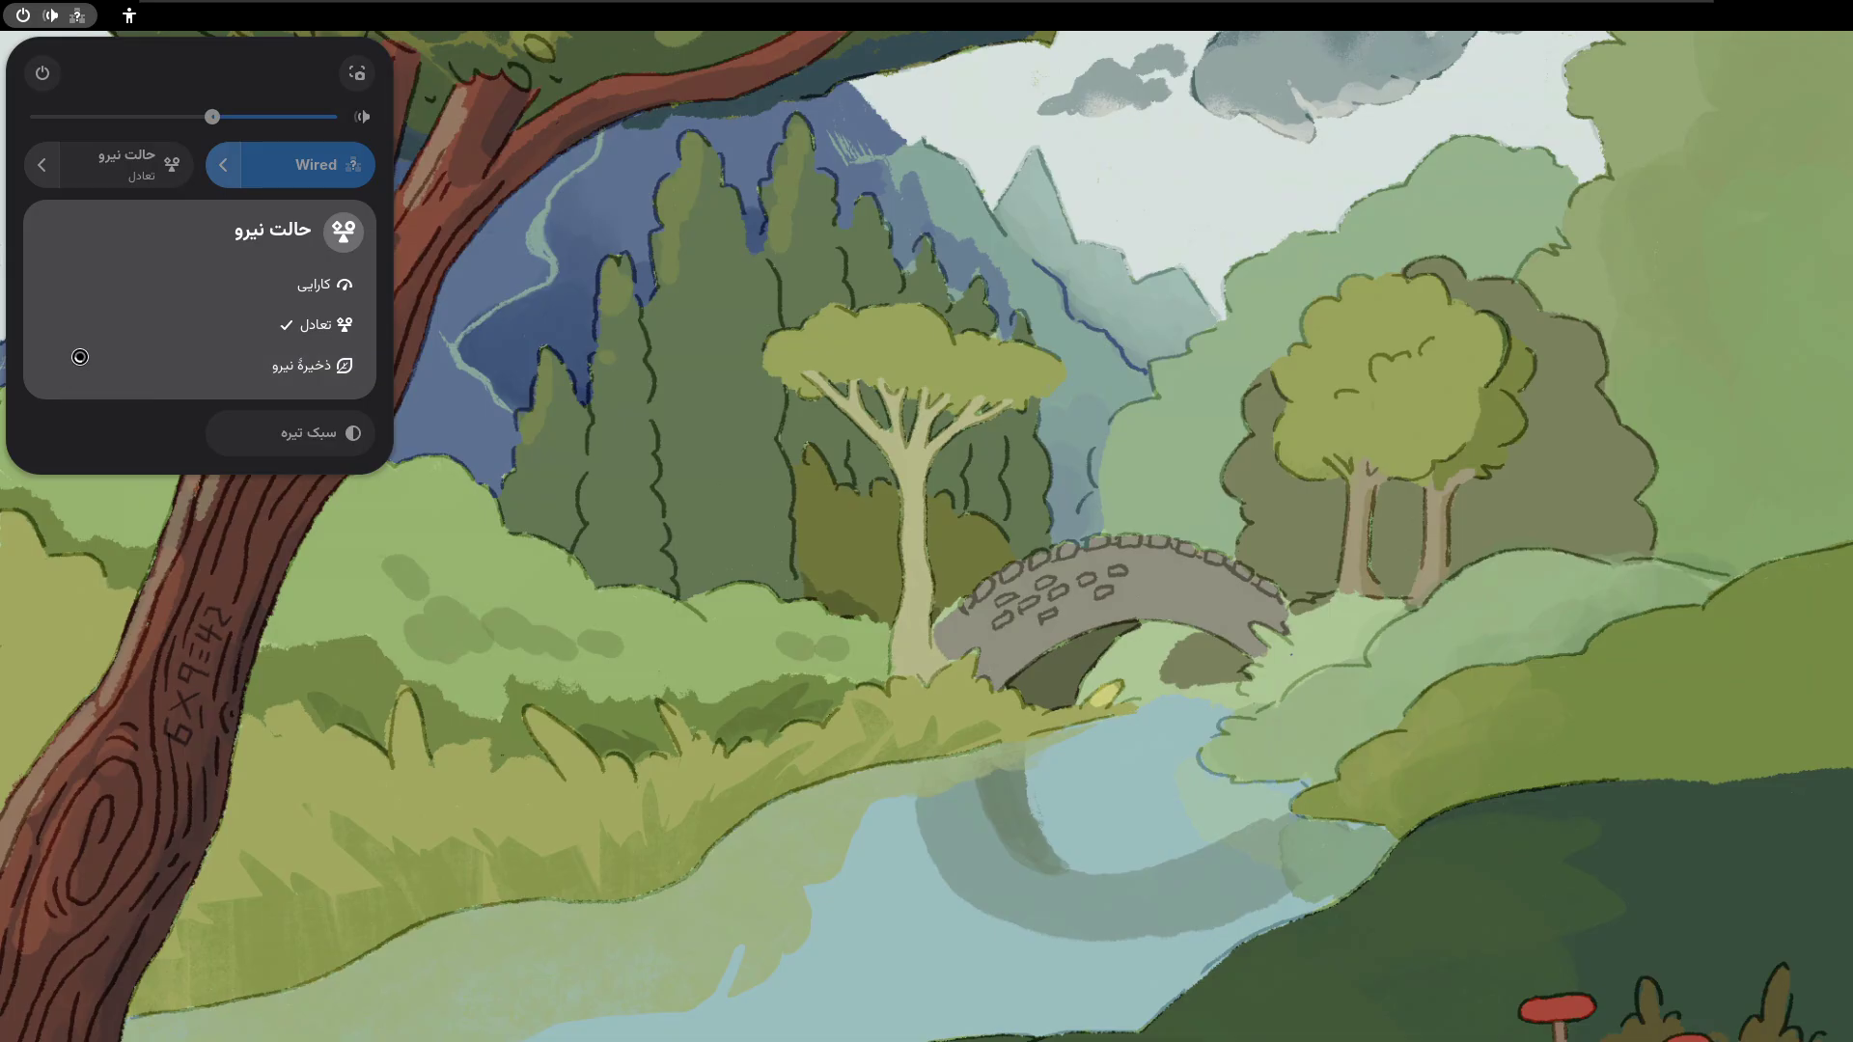
left_click(183, 285)
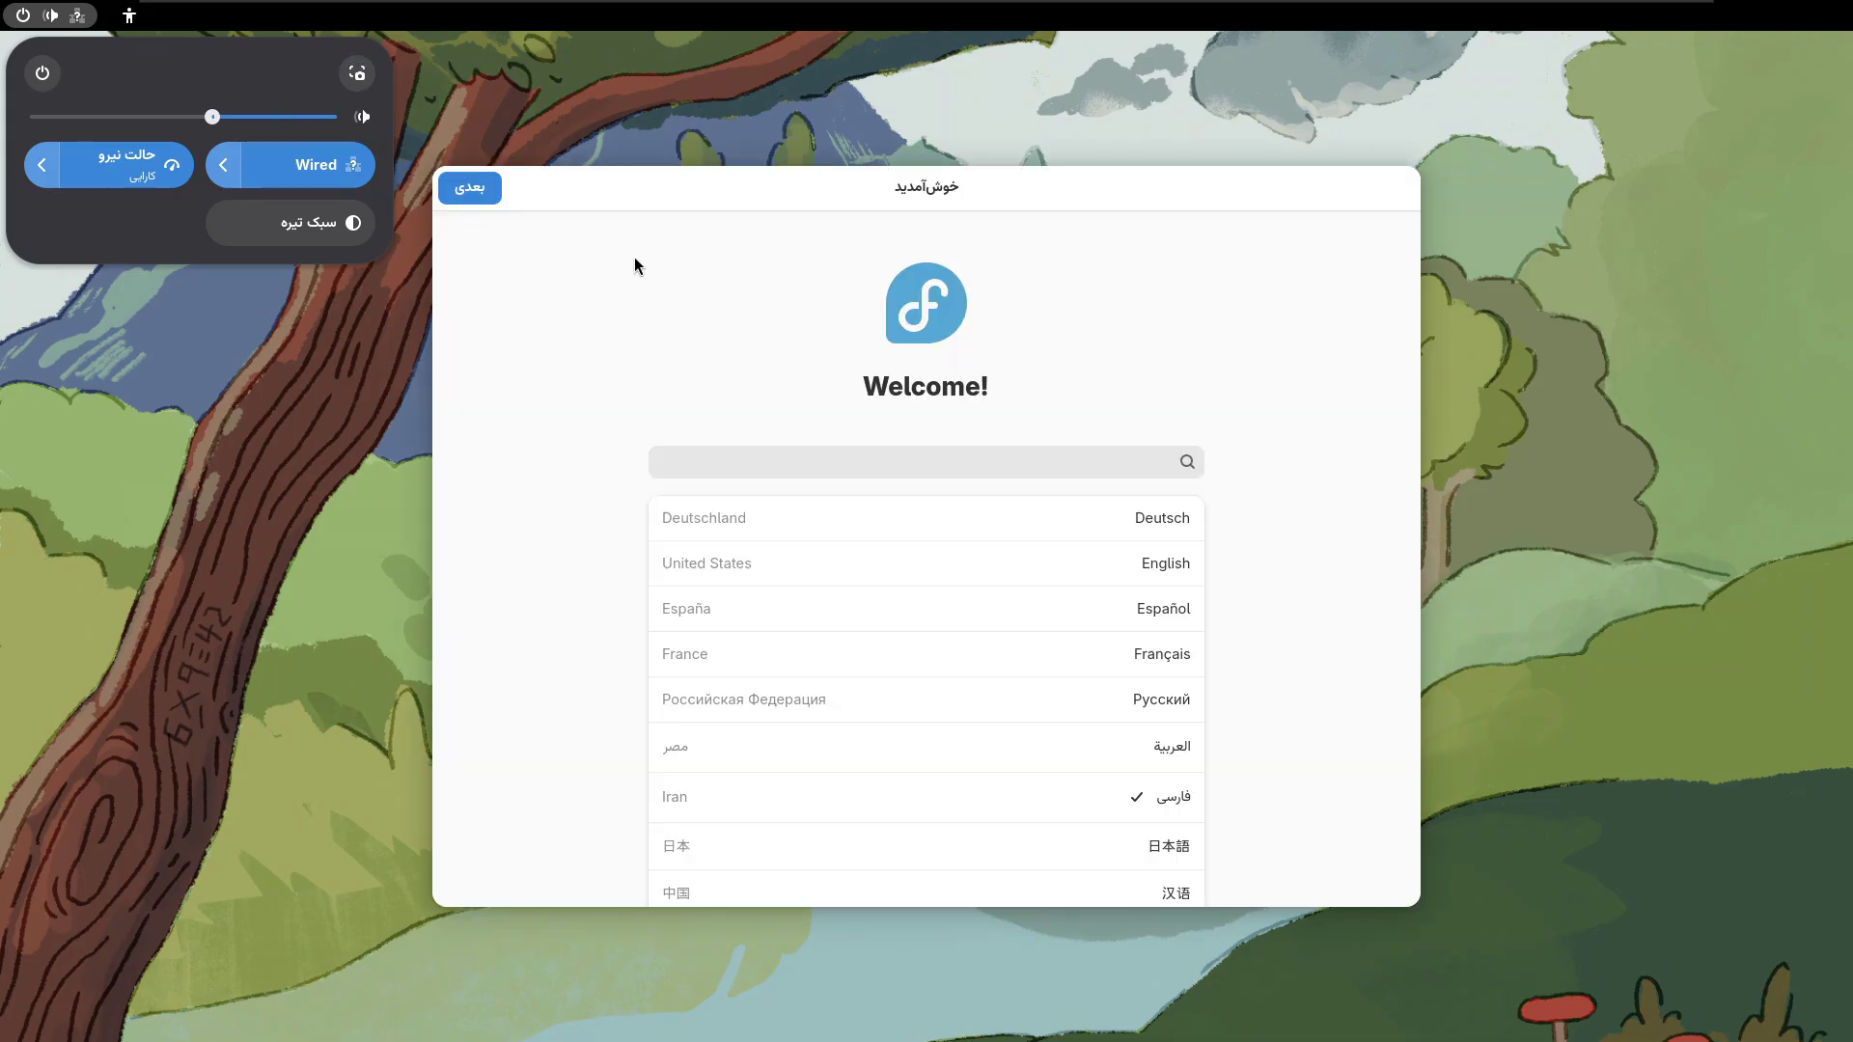
left_click(634, 256)
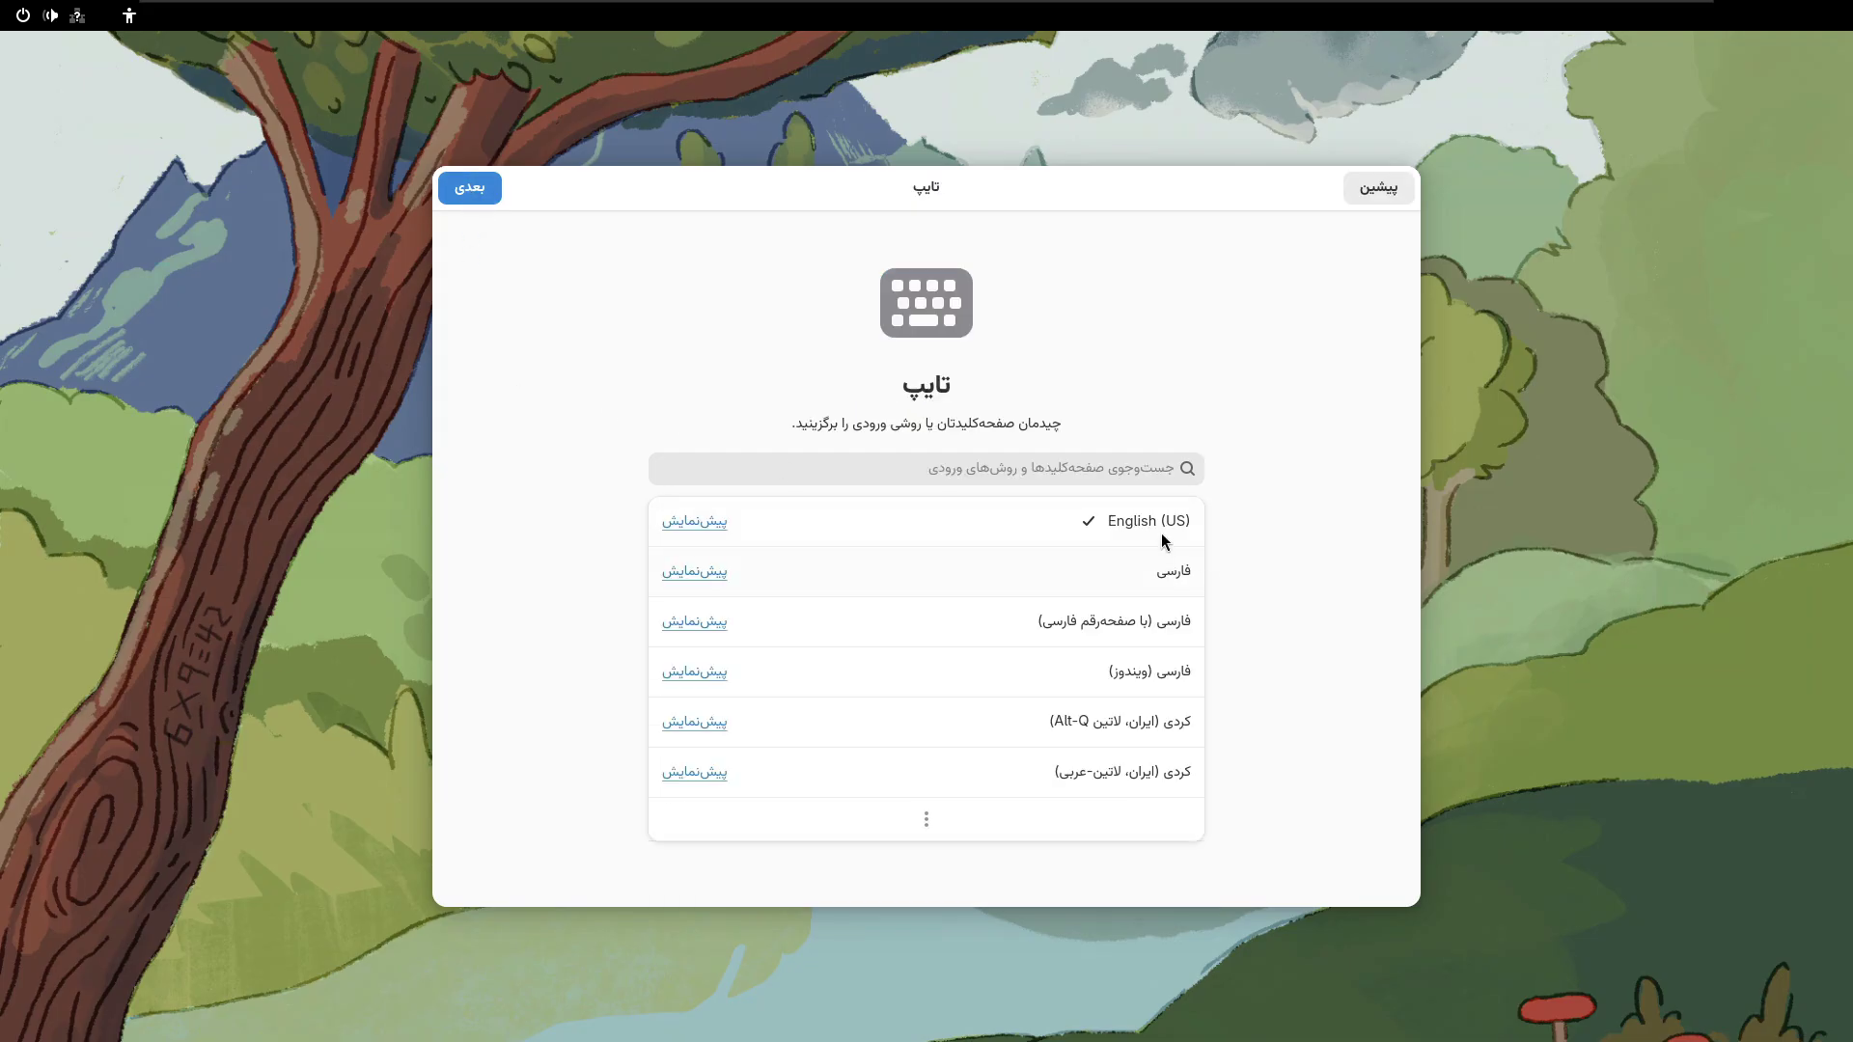
- Keep the keyboard layout and switch Location Services off
left_click(471, 188)
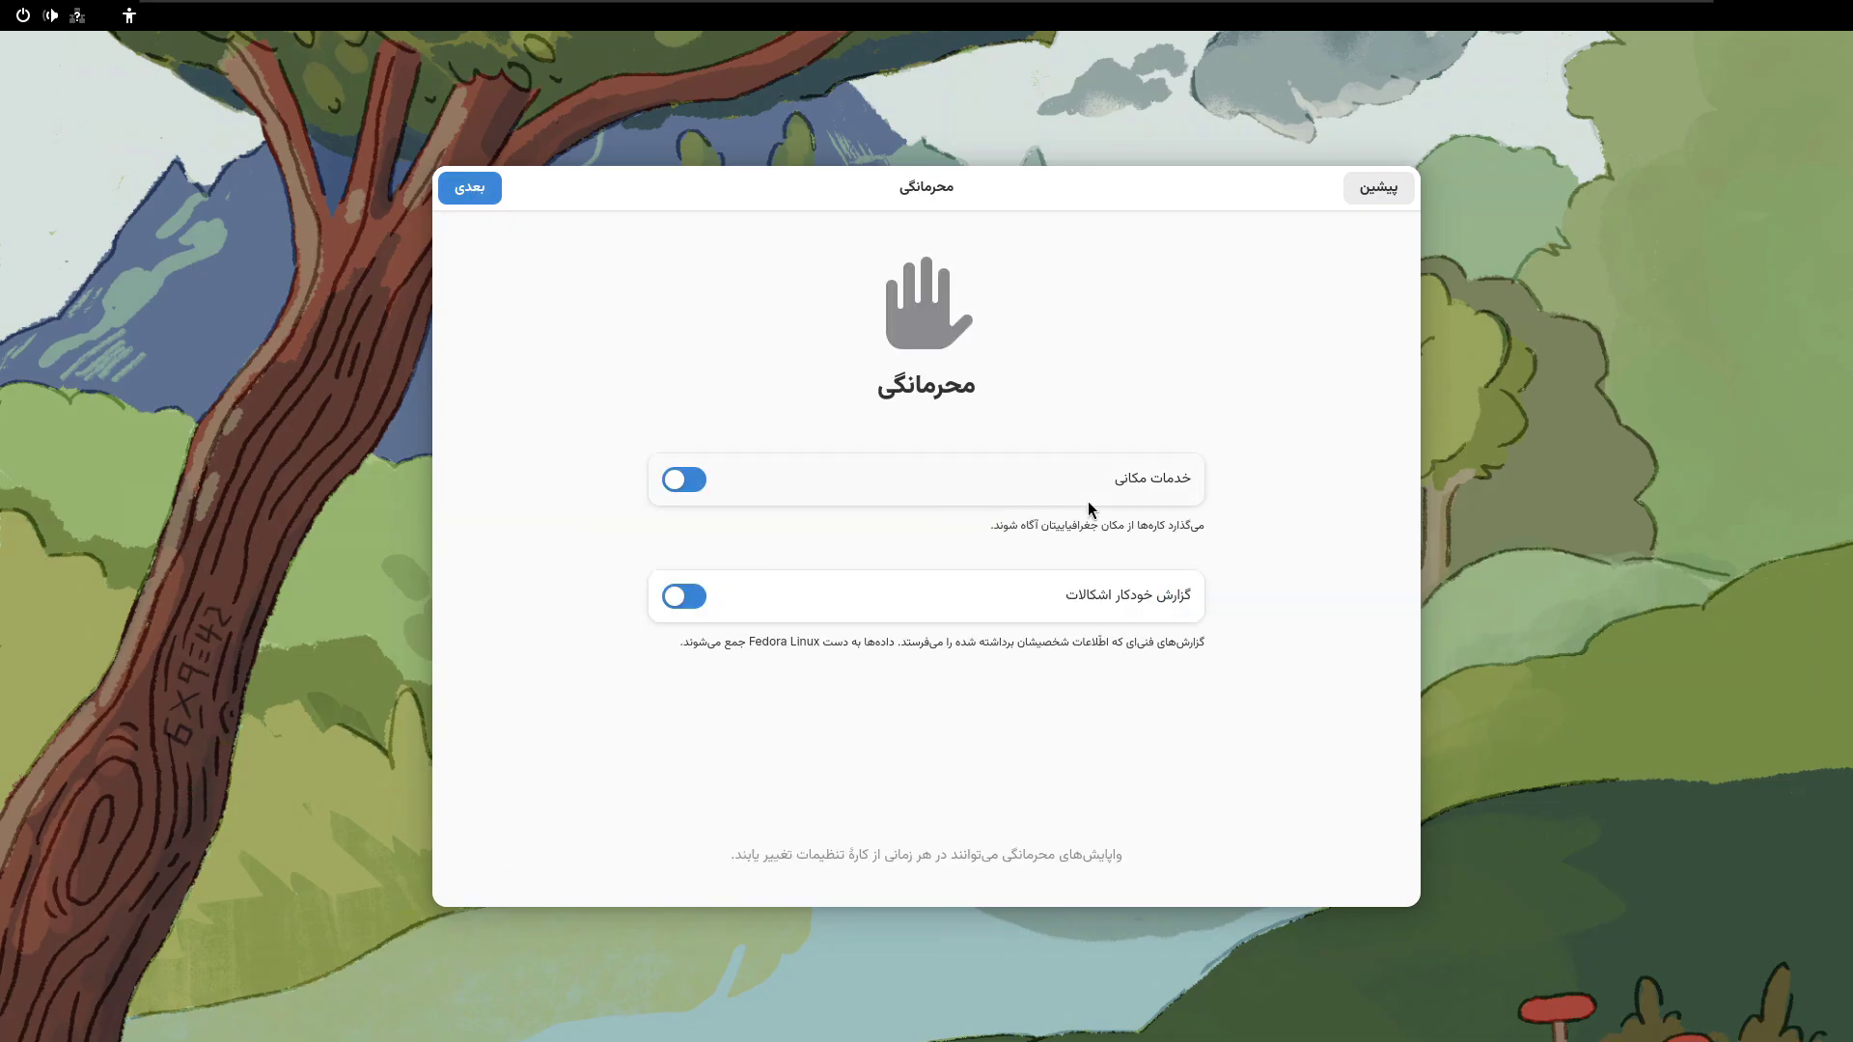
left_click(695, 487)
left_click(471, 189)
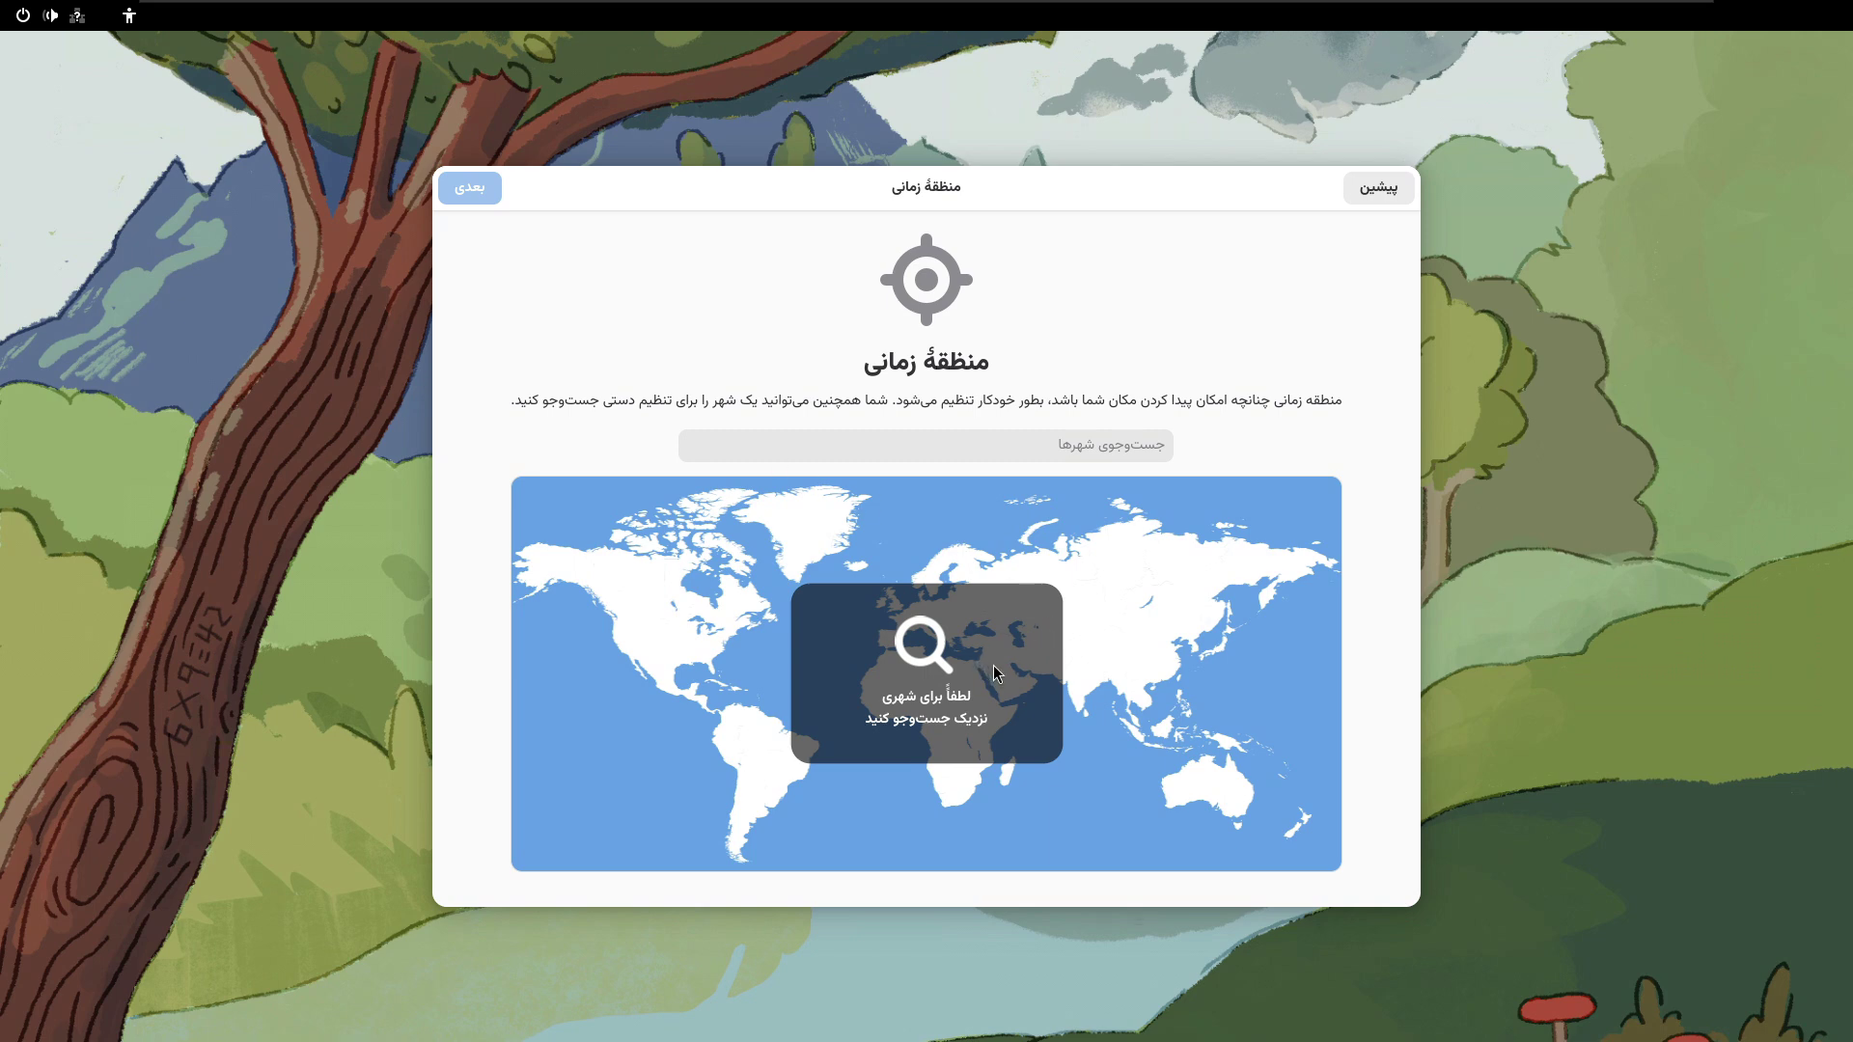
- Search 'Teh' and set the time zone to تهران، ایران (UTC+03:30)
left_click(1086, 447)
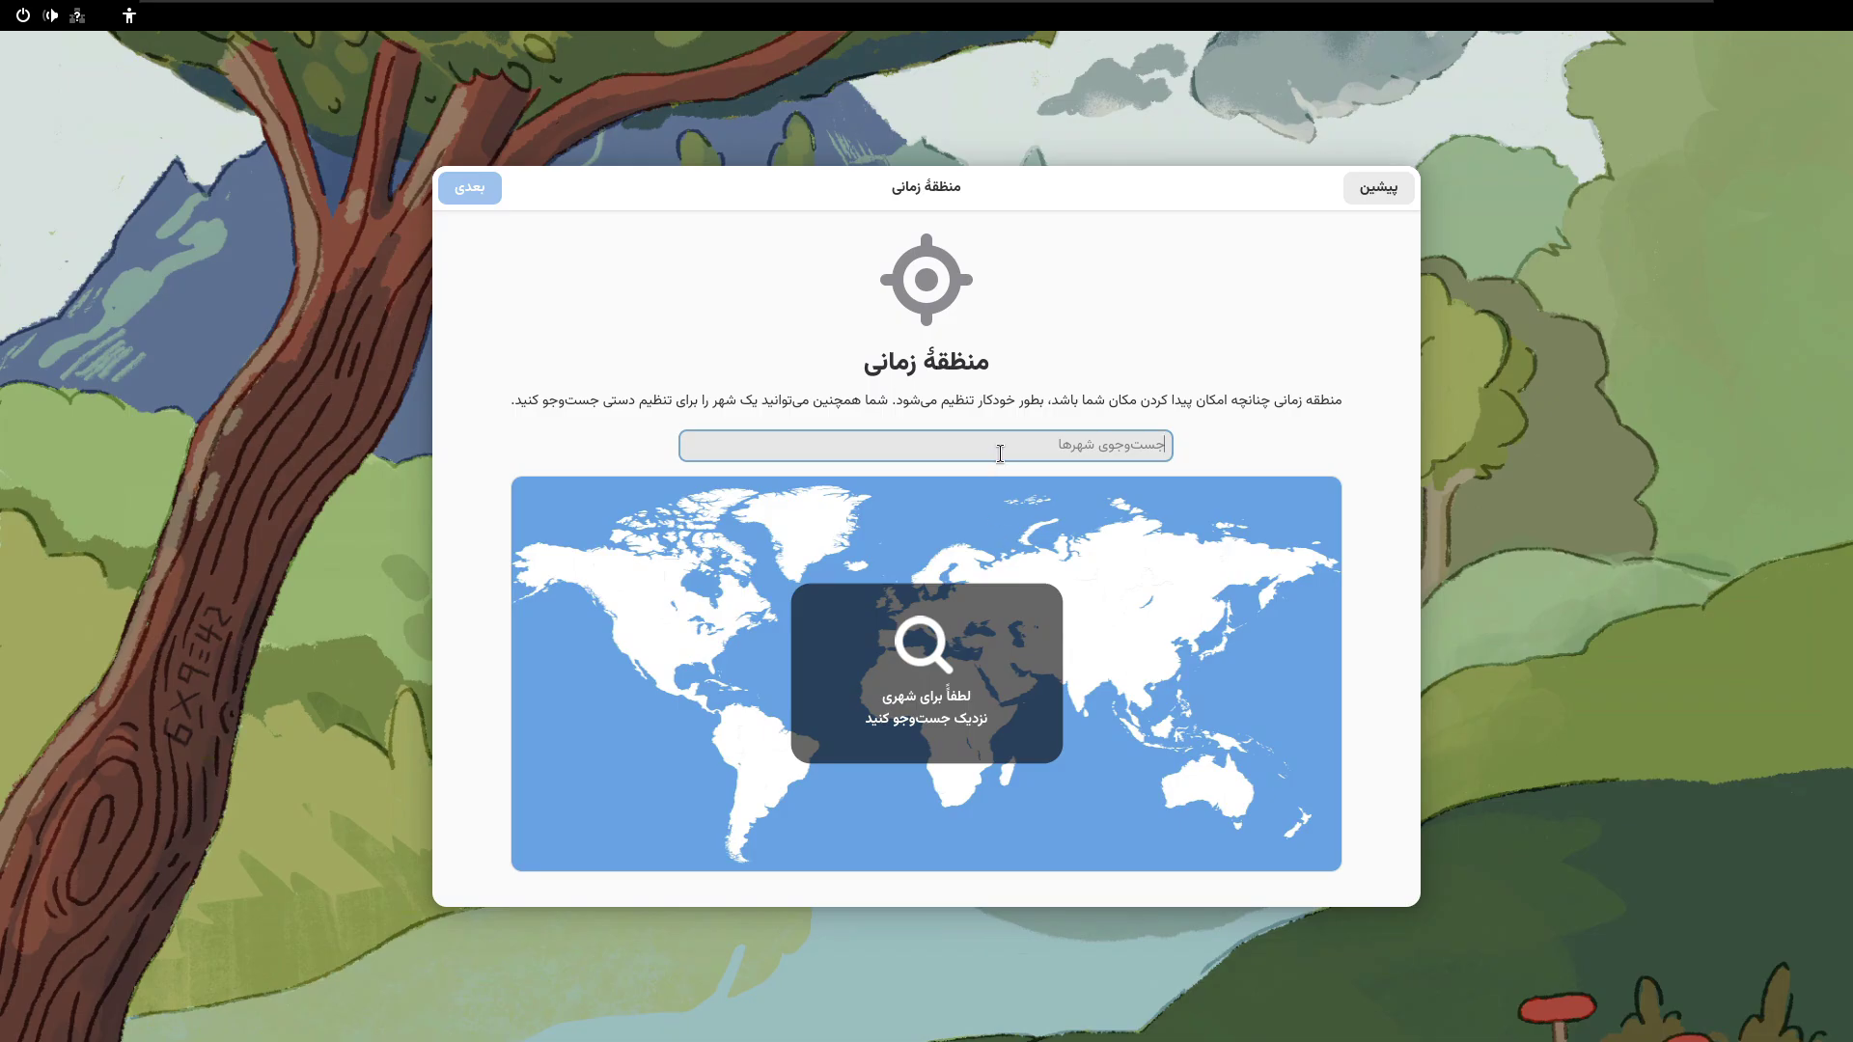
type("Te")
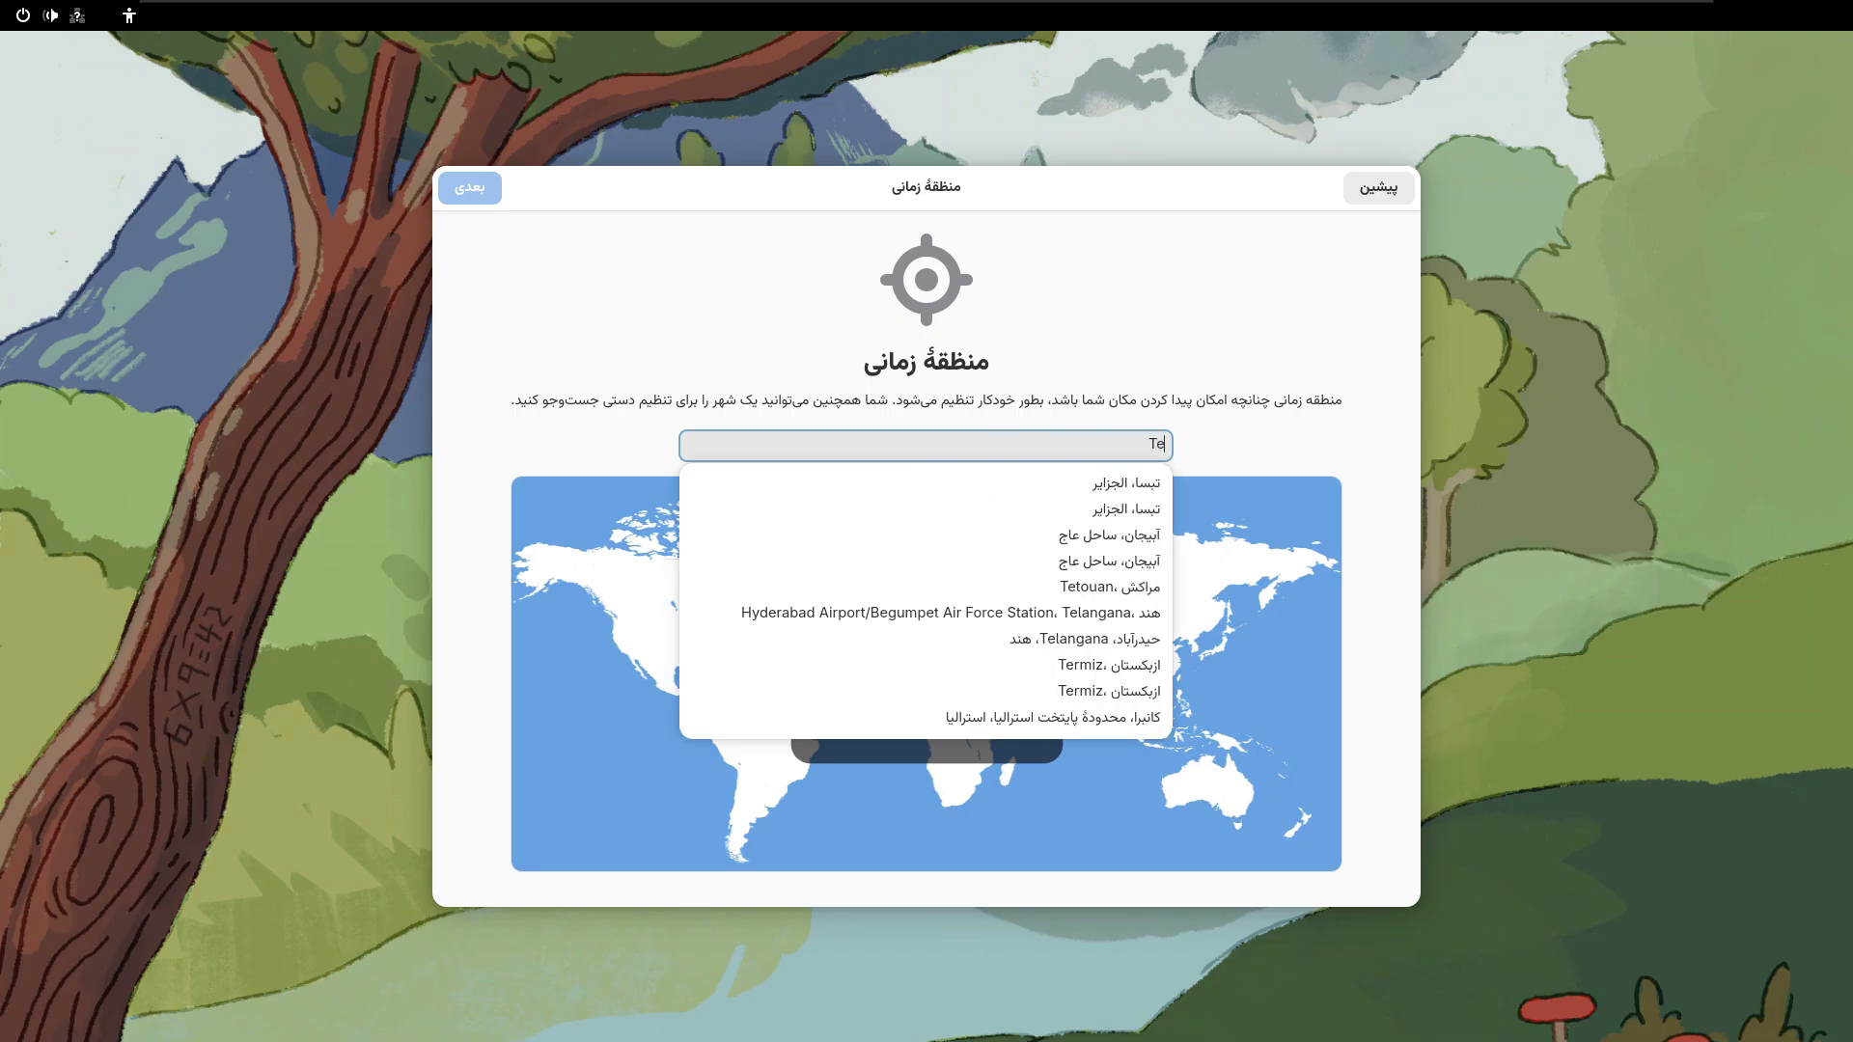
type("h")
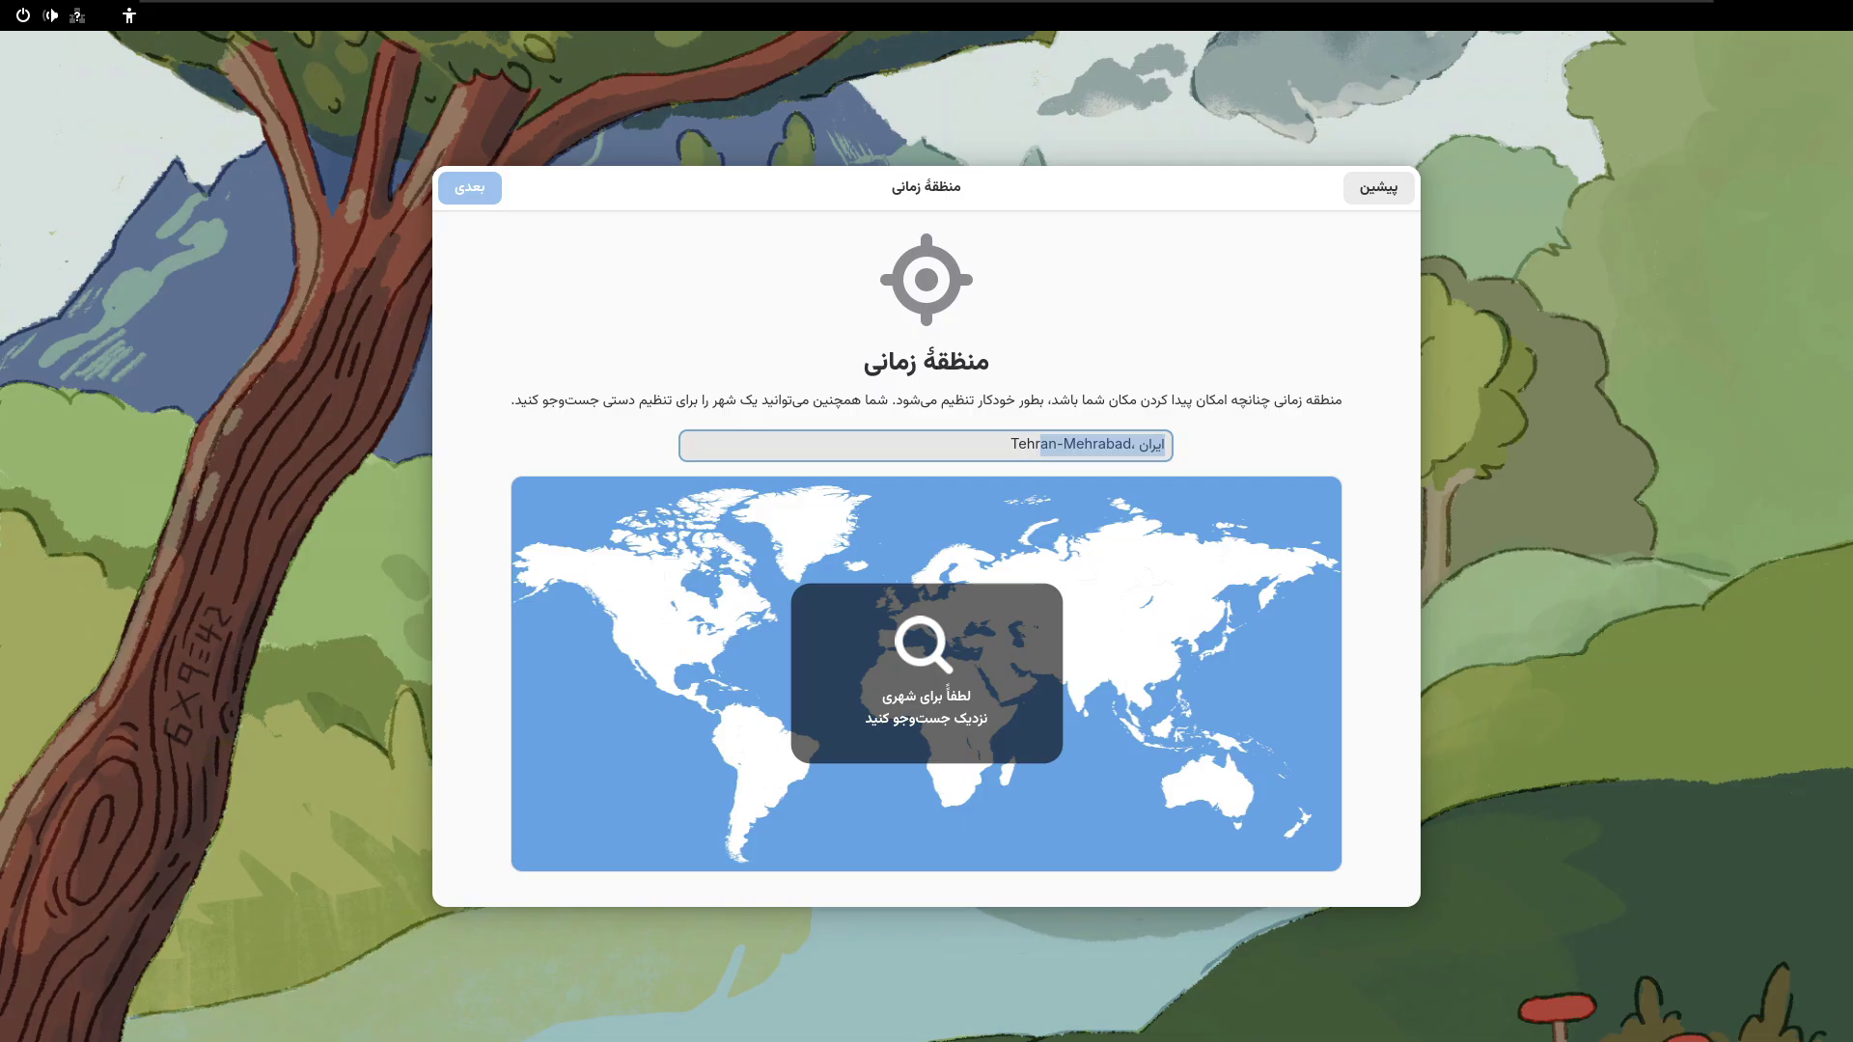
key("BackSpace")
key("BackSpace")
key("BackSpace")
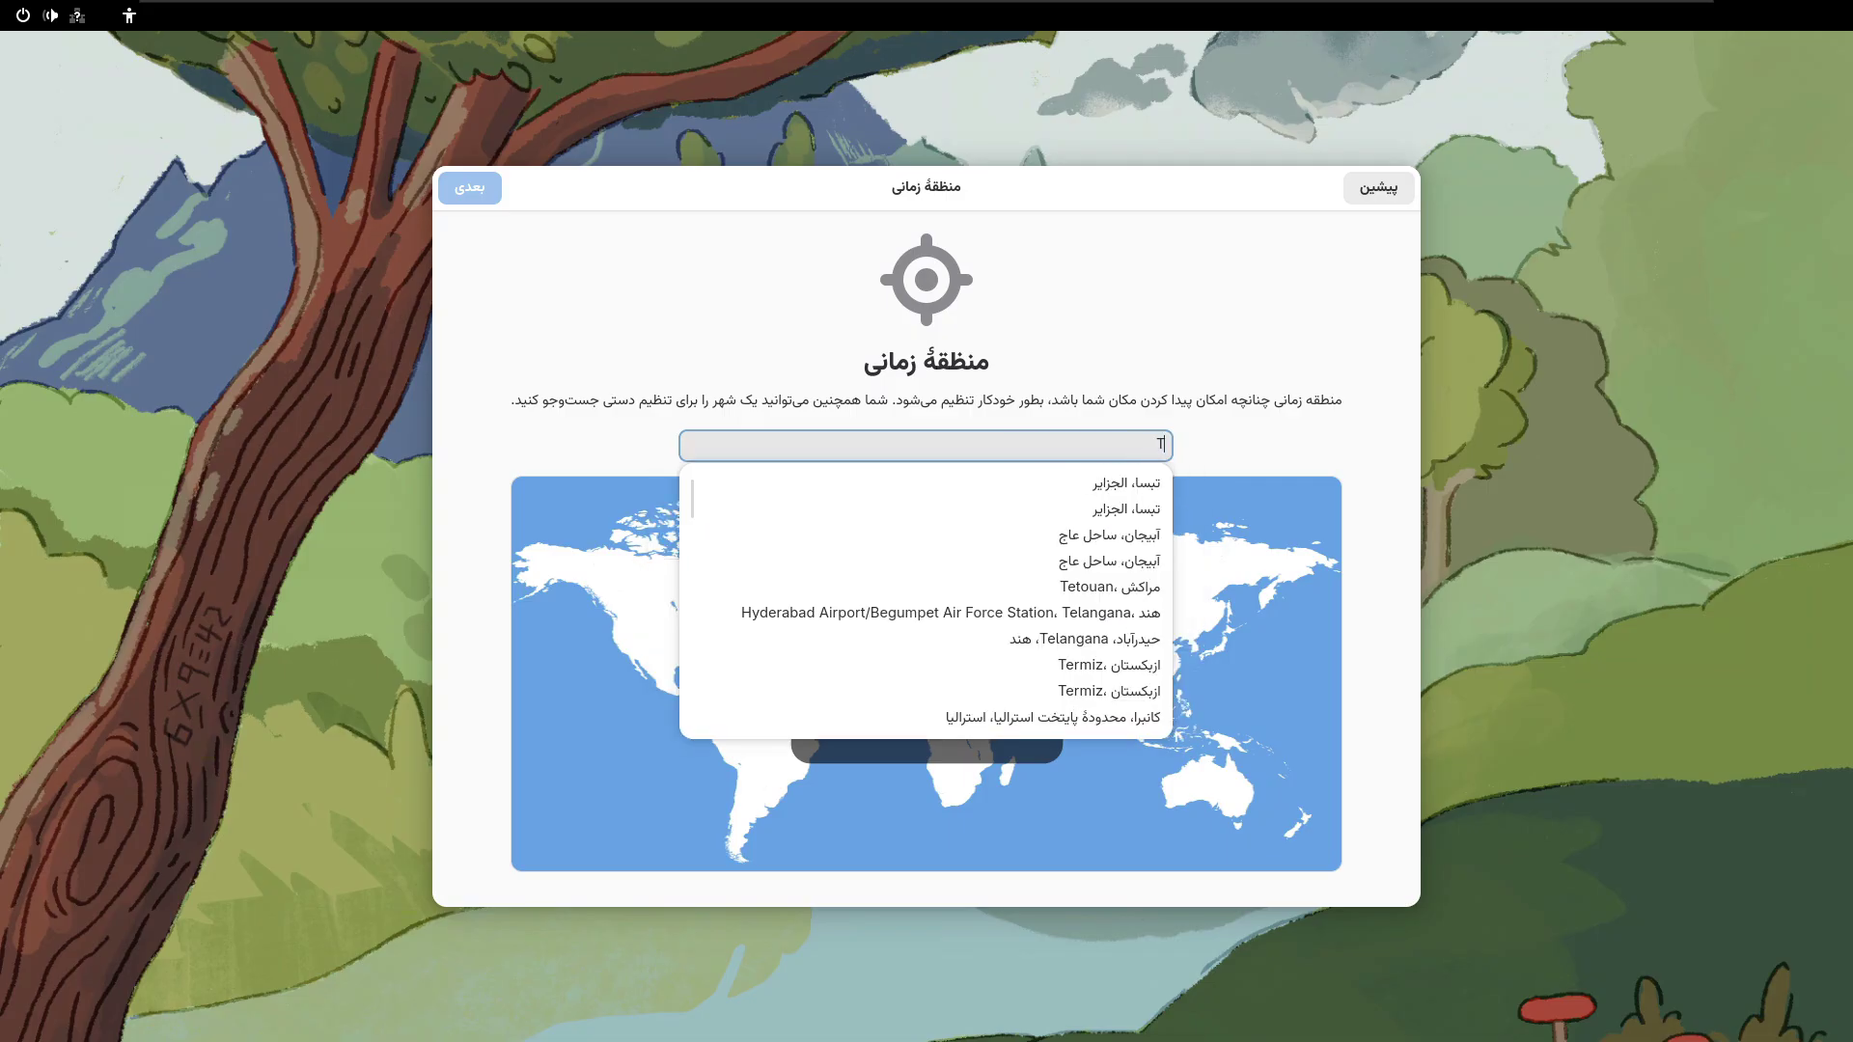
type("eh")
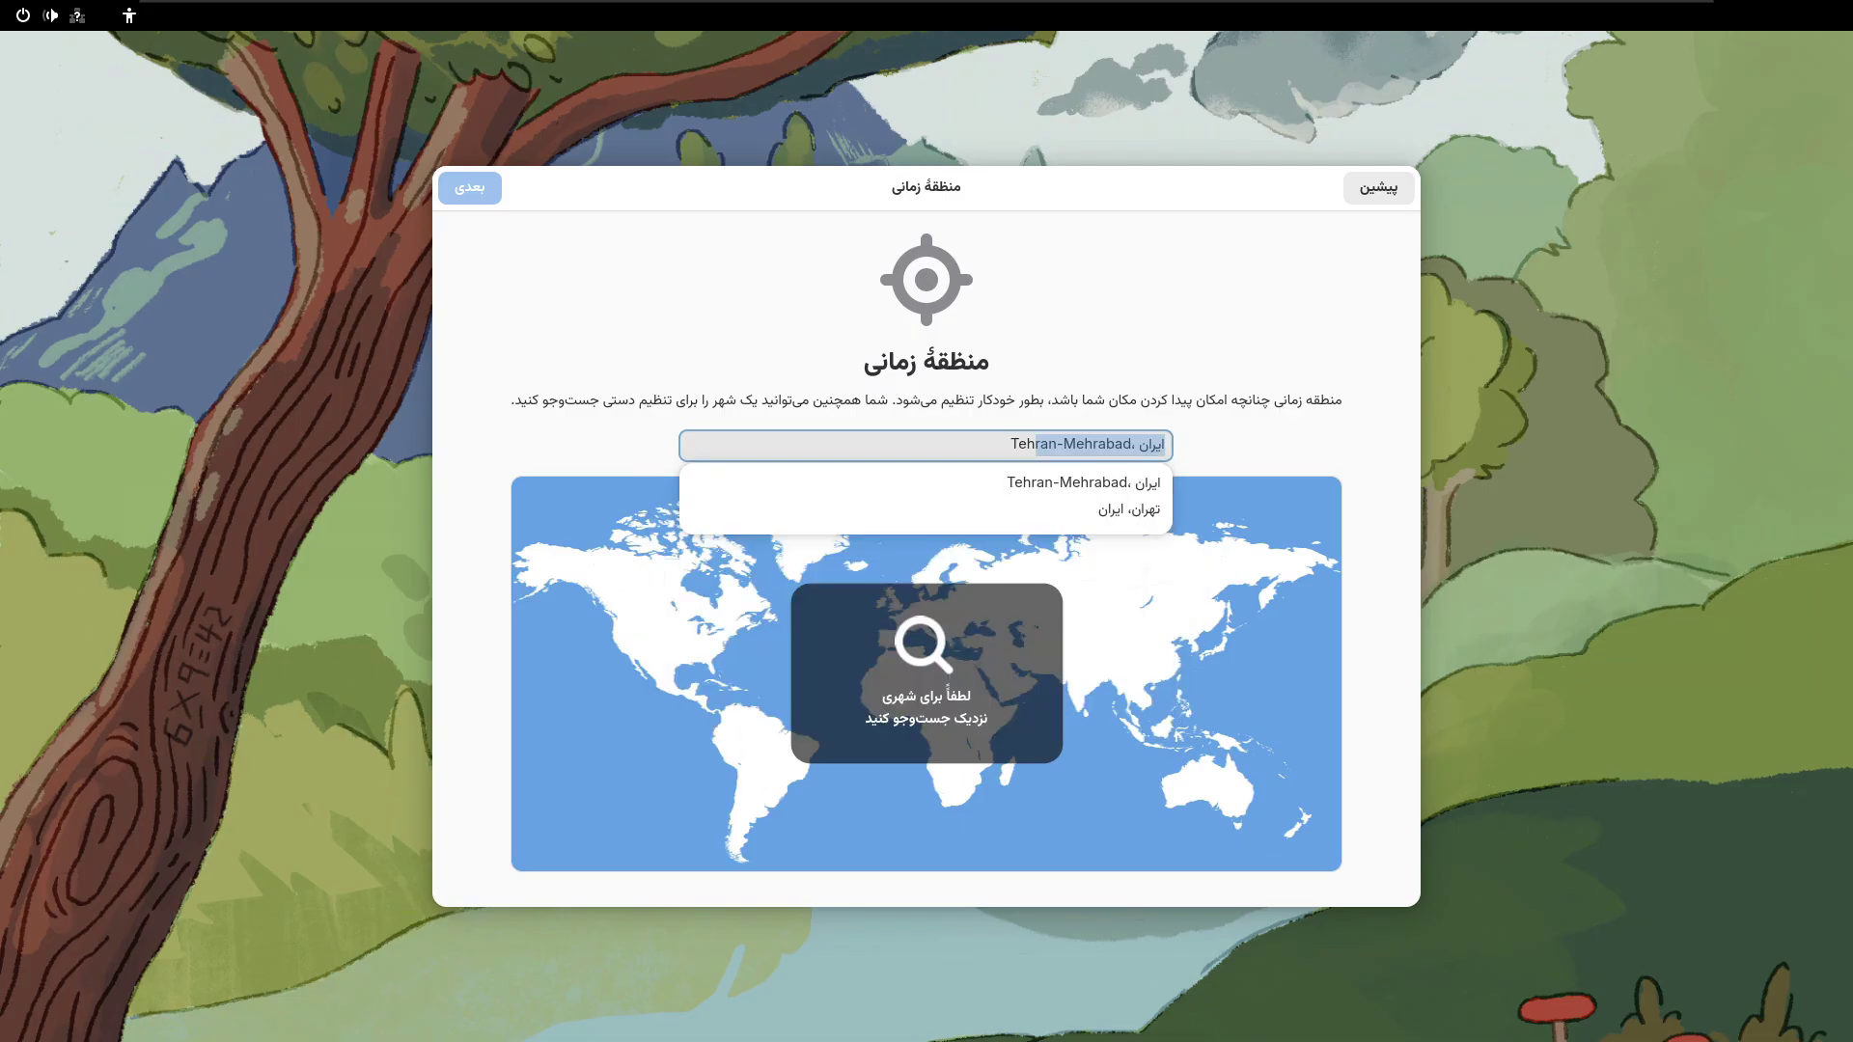
key("BackSpace")
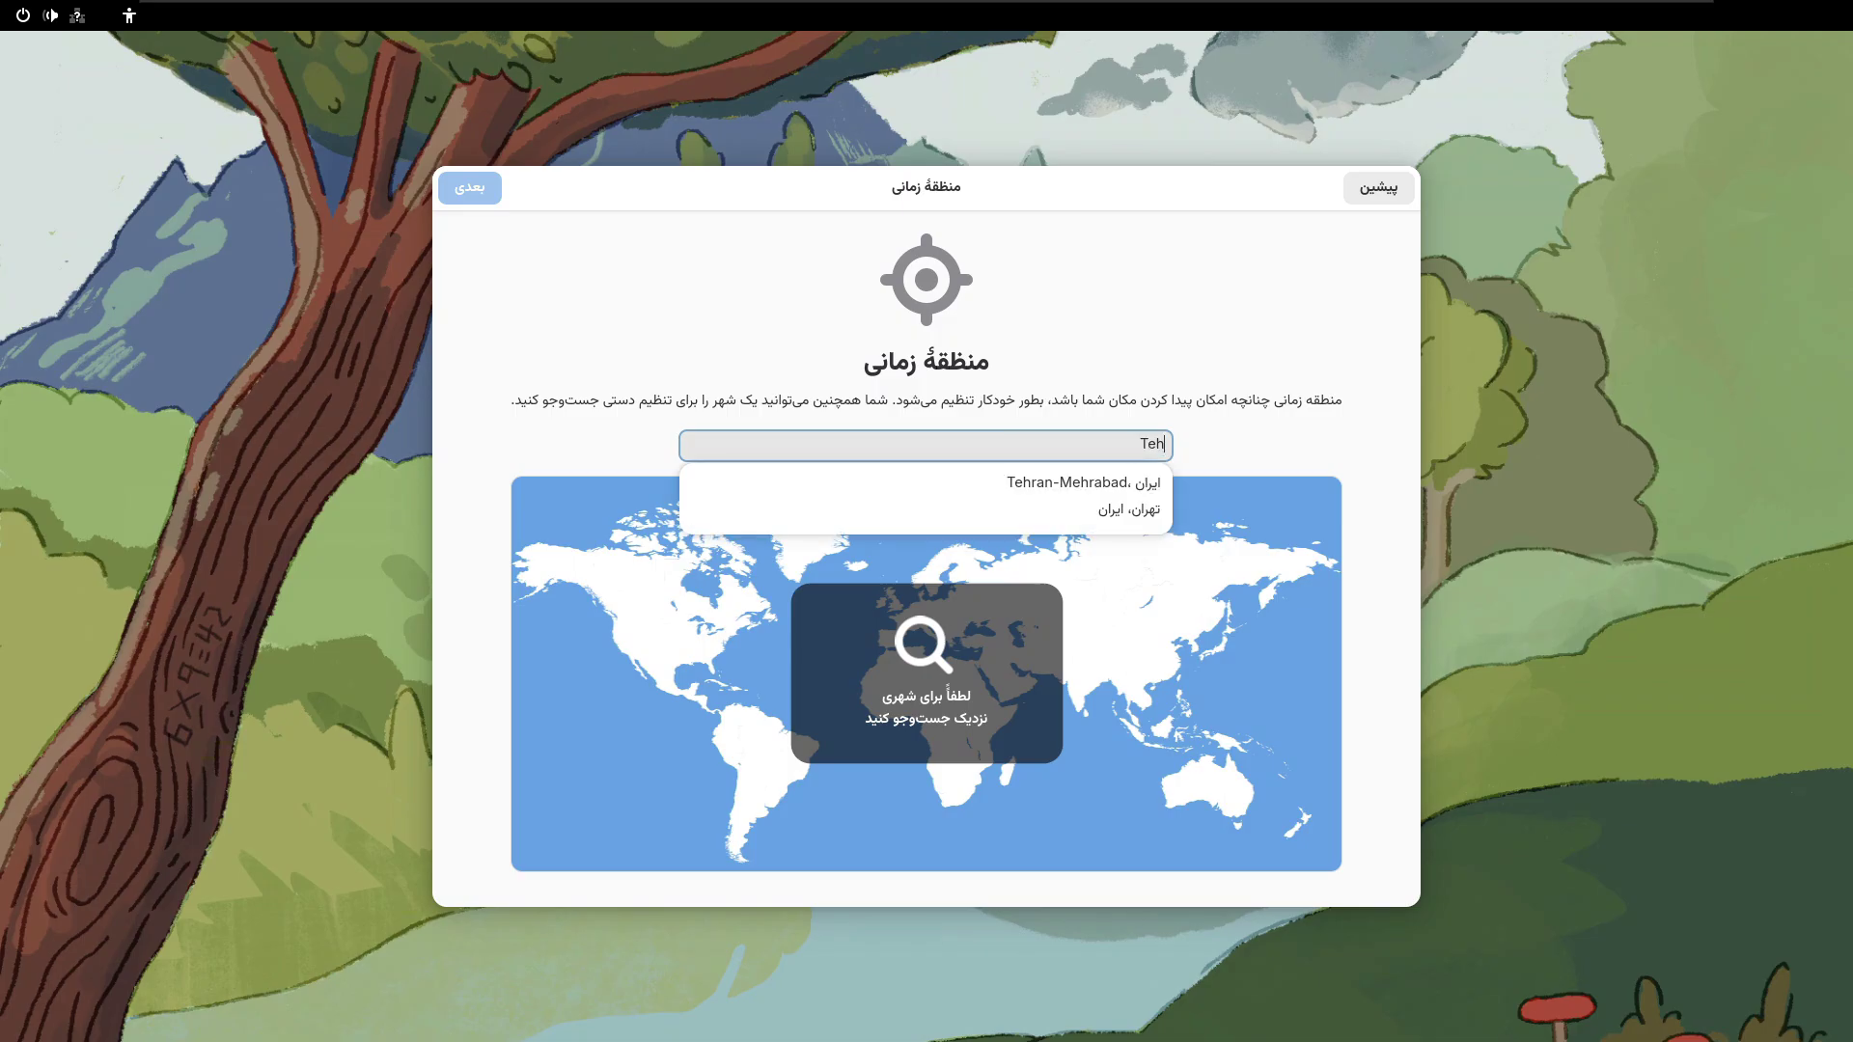
left_click(1139, 511)
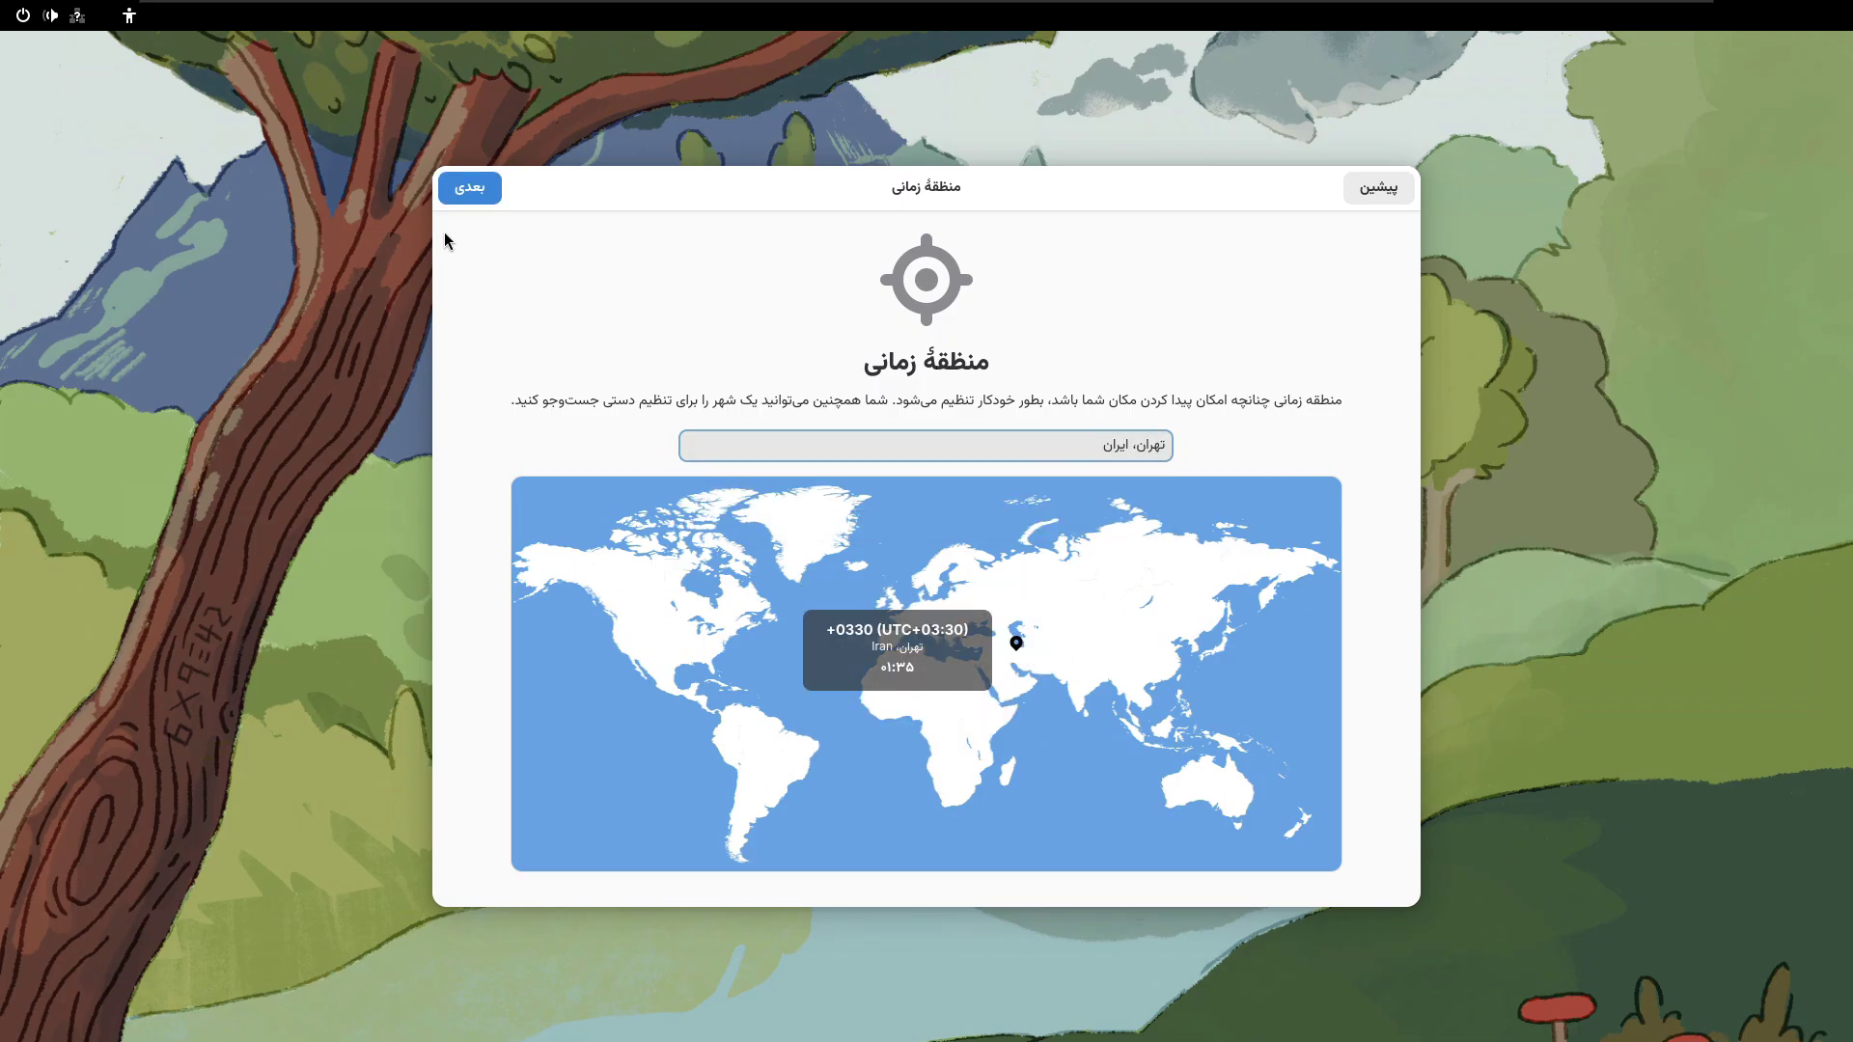
left_click(469, 189)
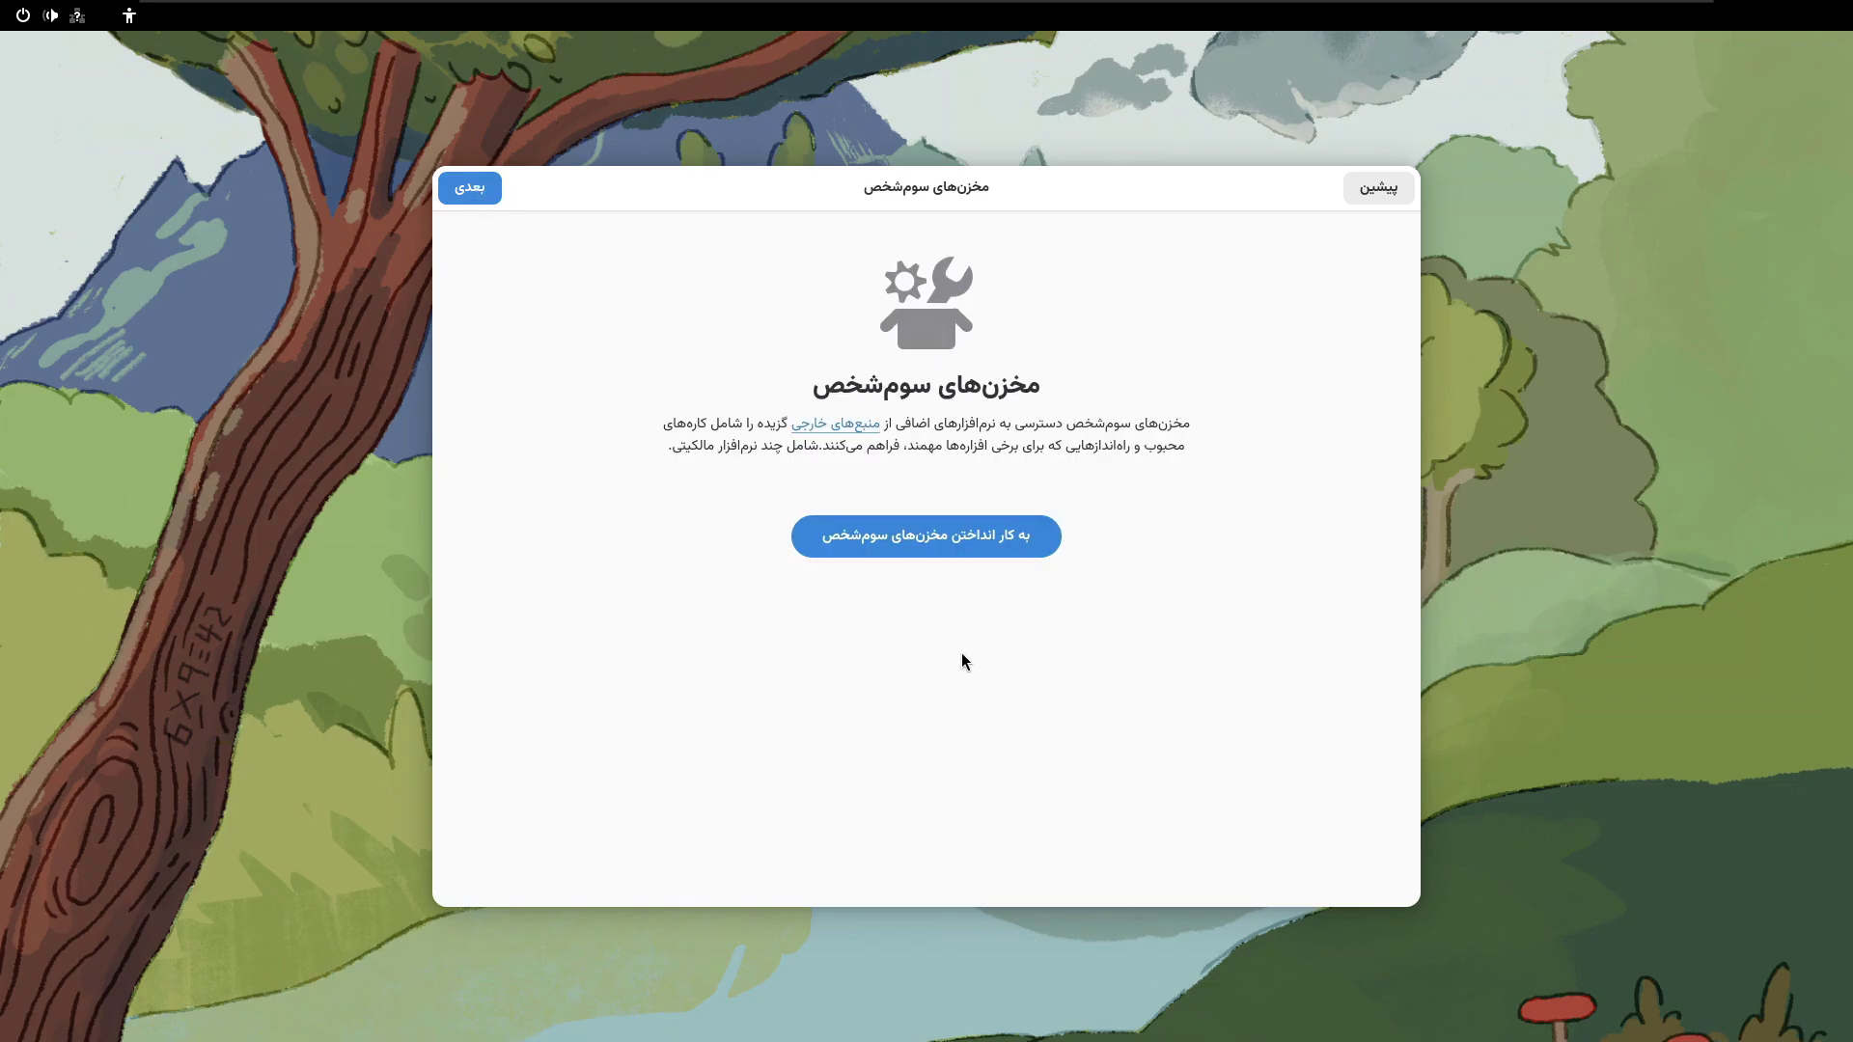
- Enable third-party repositories, wait out the unresponsive dialog, and enter the account's full name
left_click(830, 554)
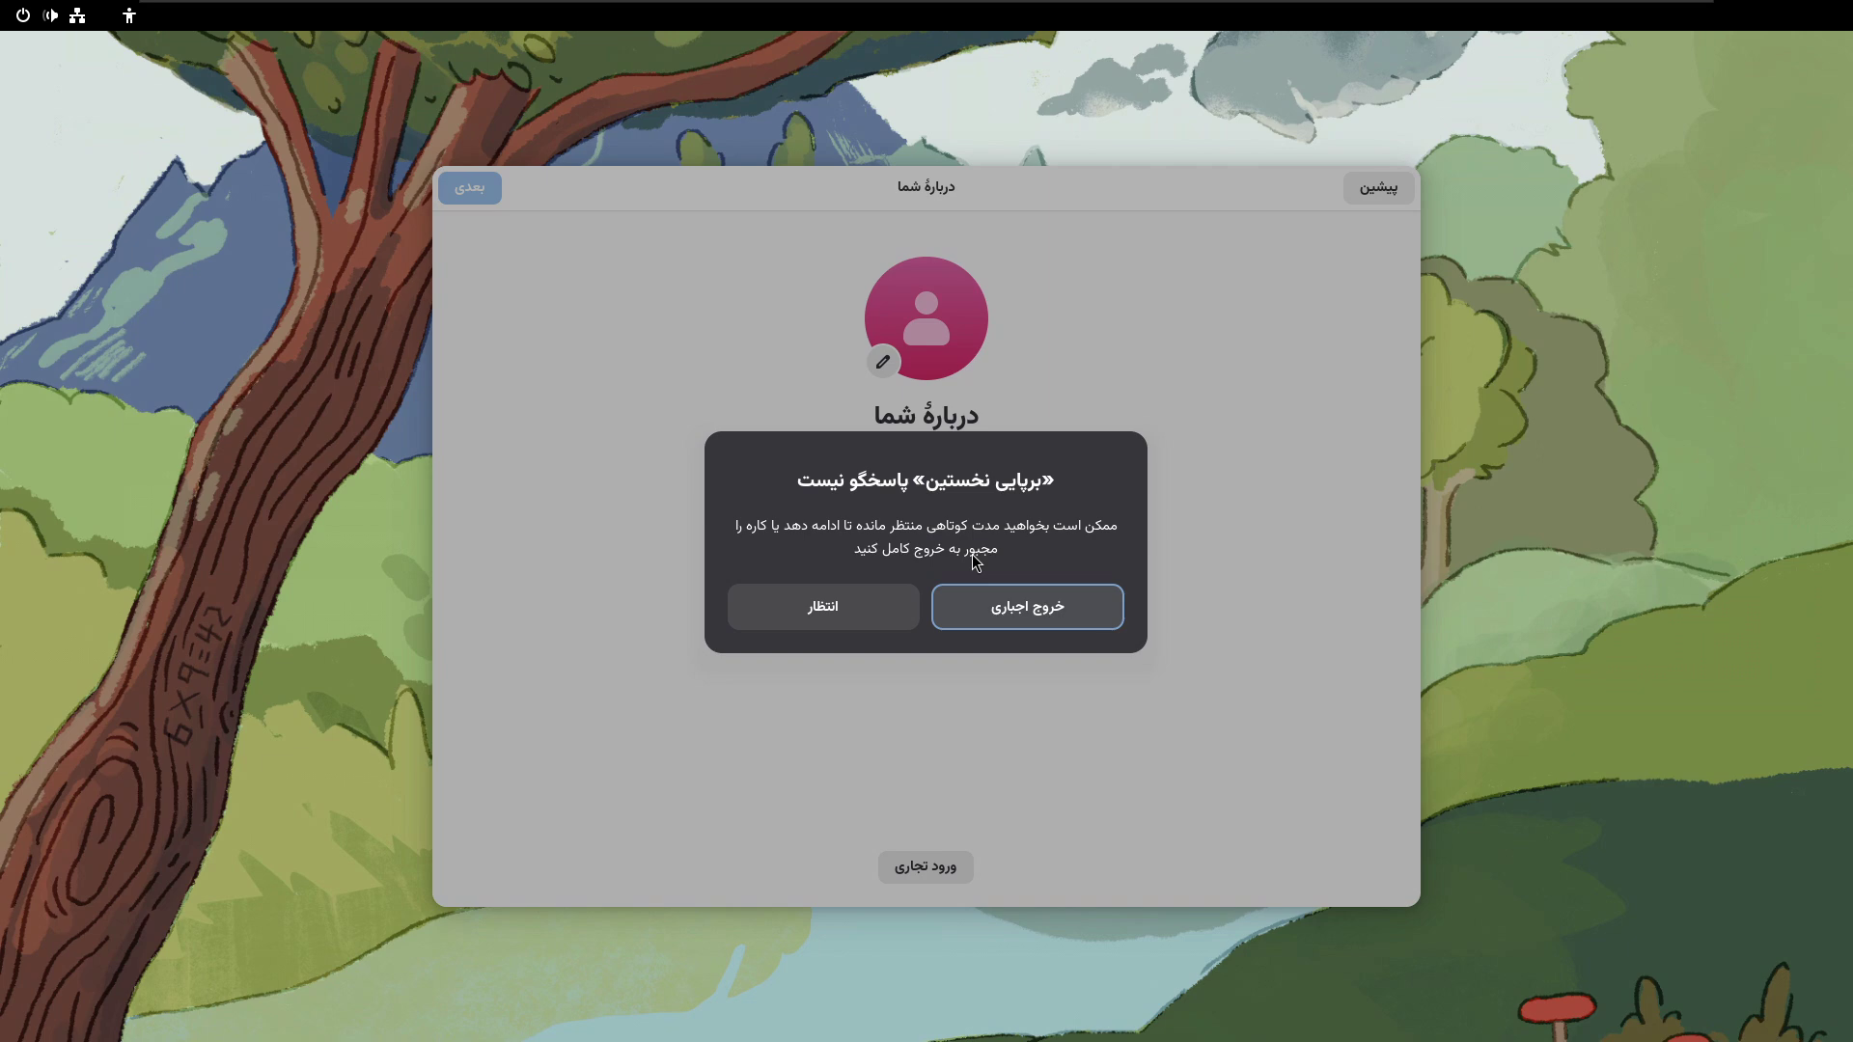
left_click(855, 605)
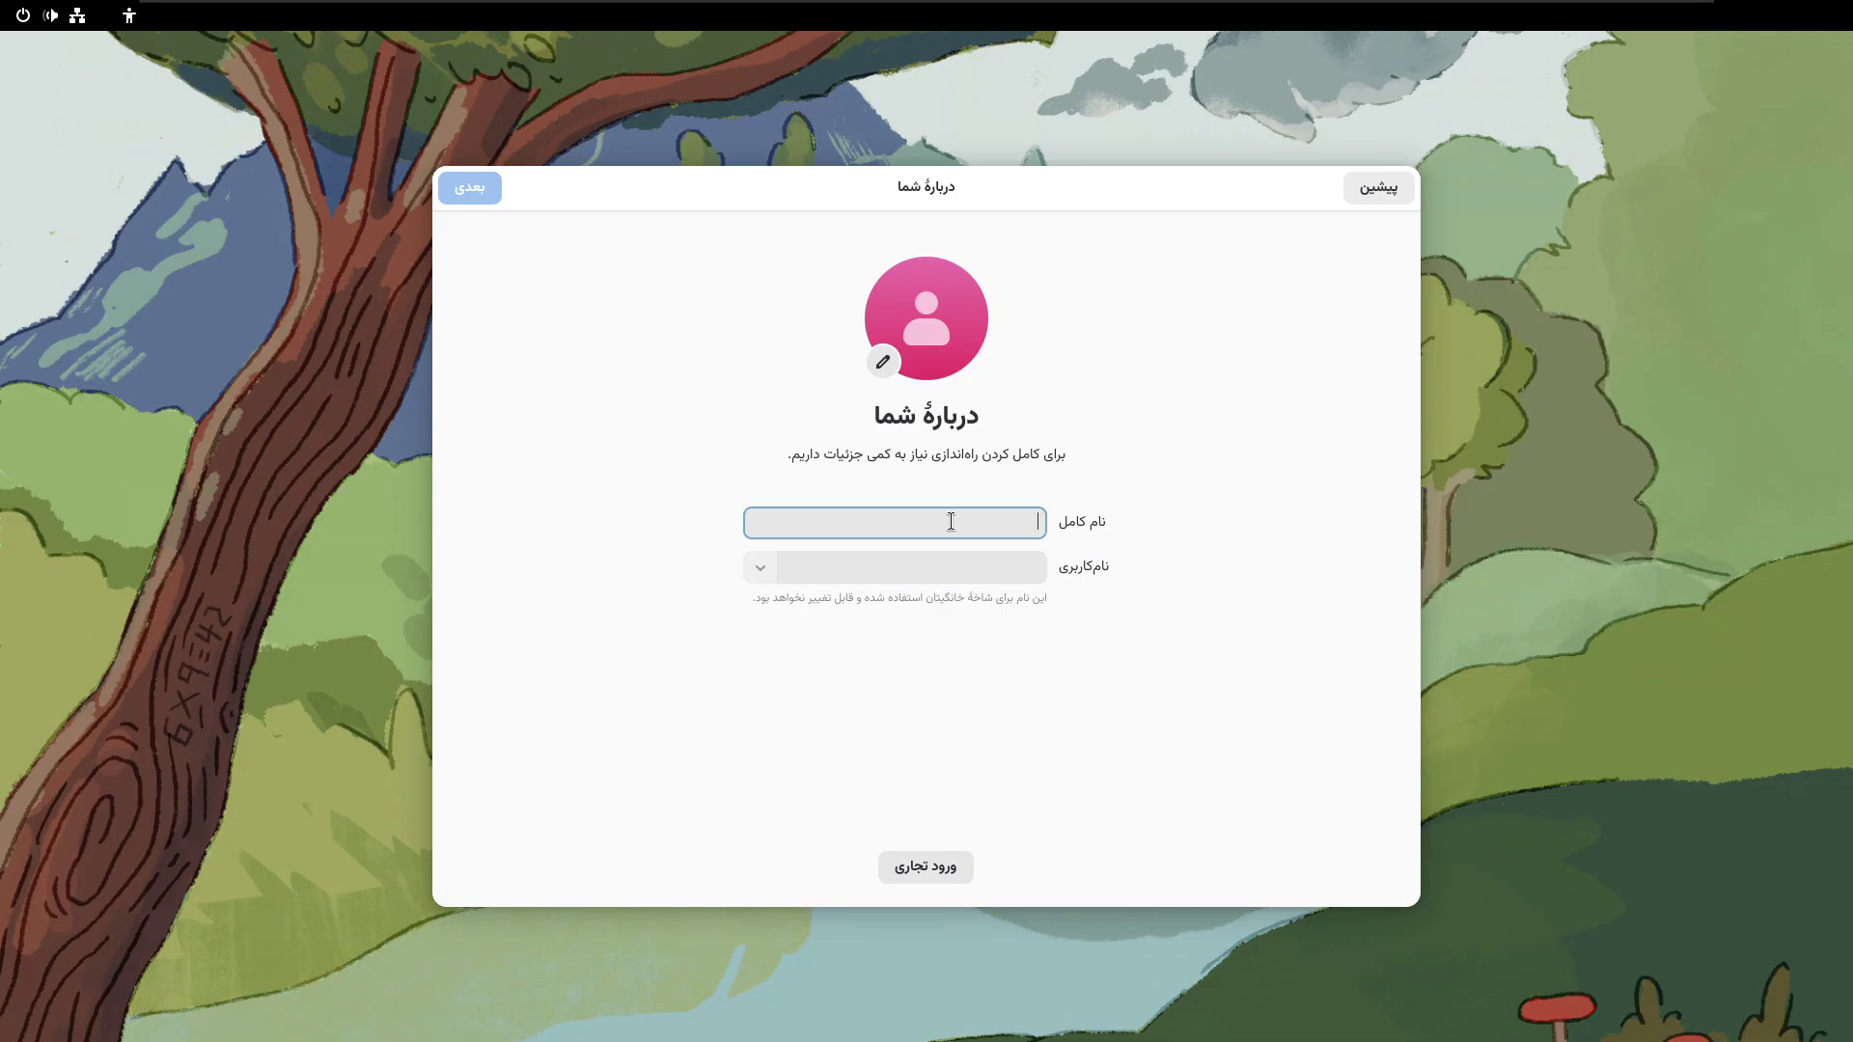
type("user")
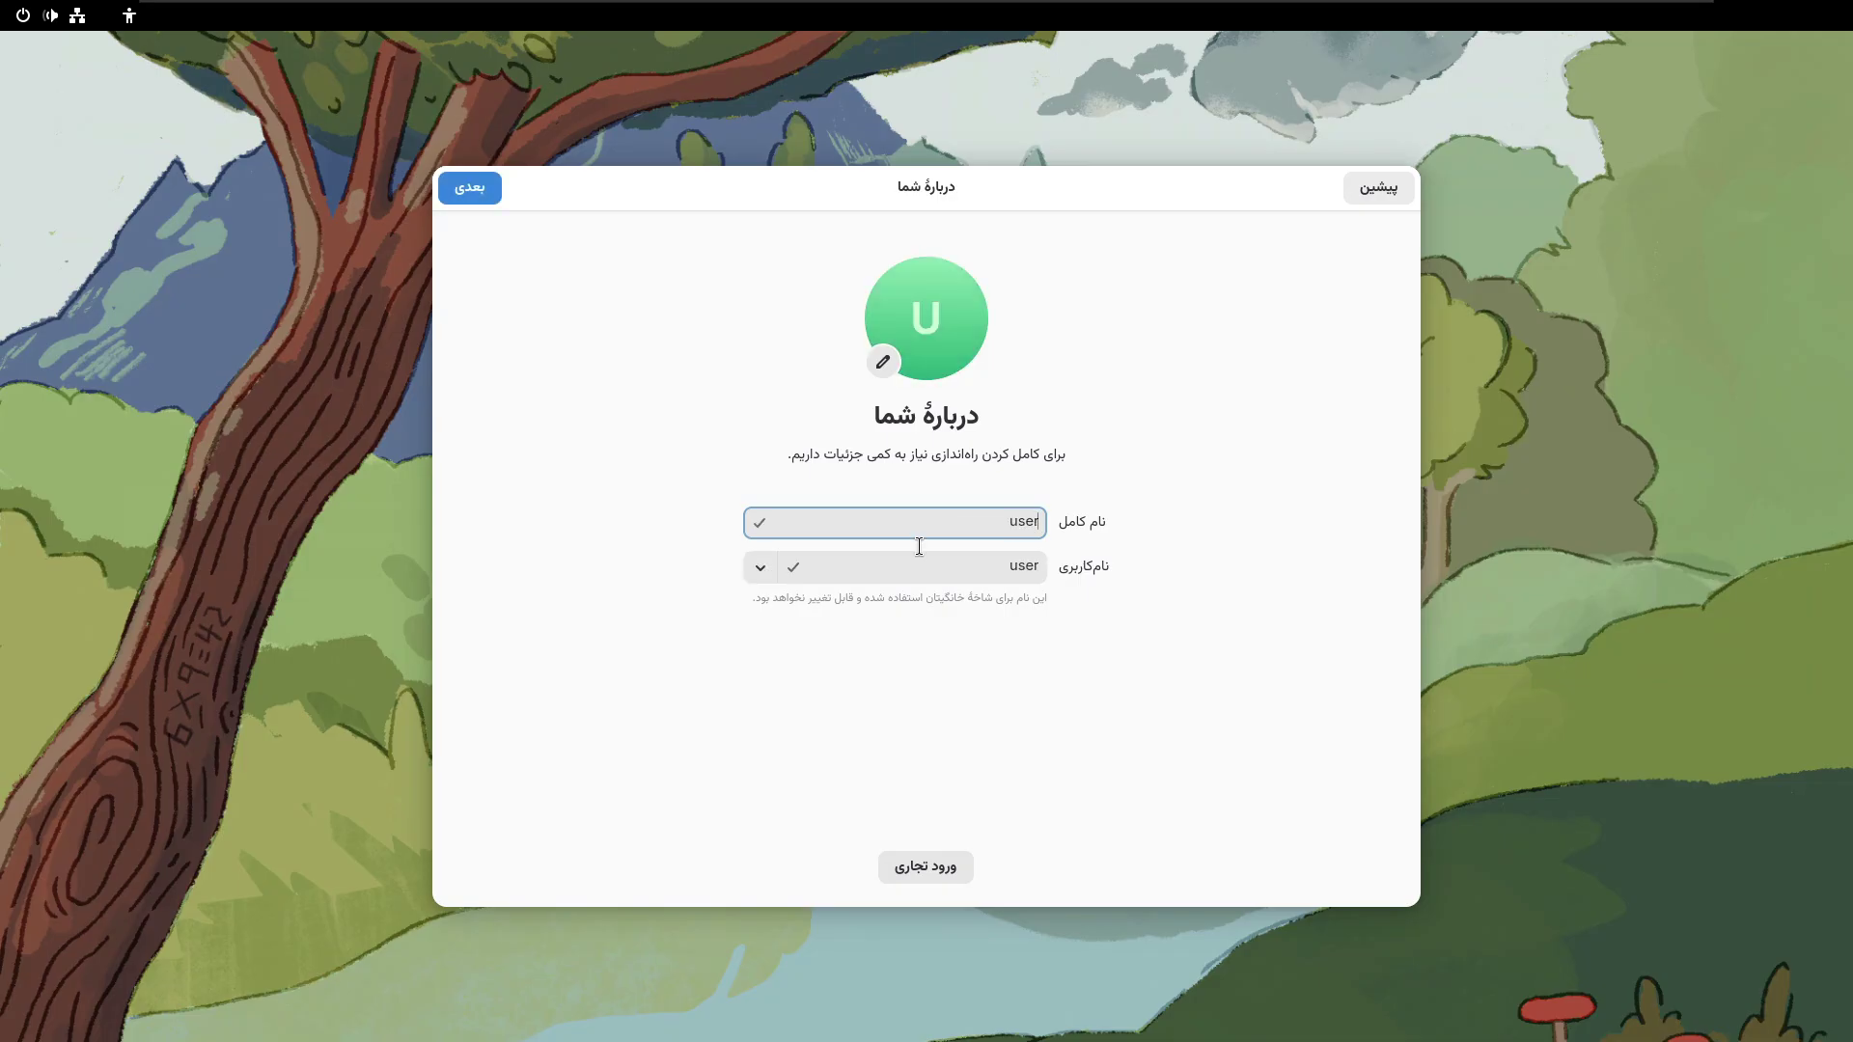
key("Return")
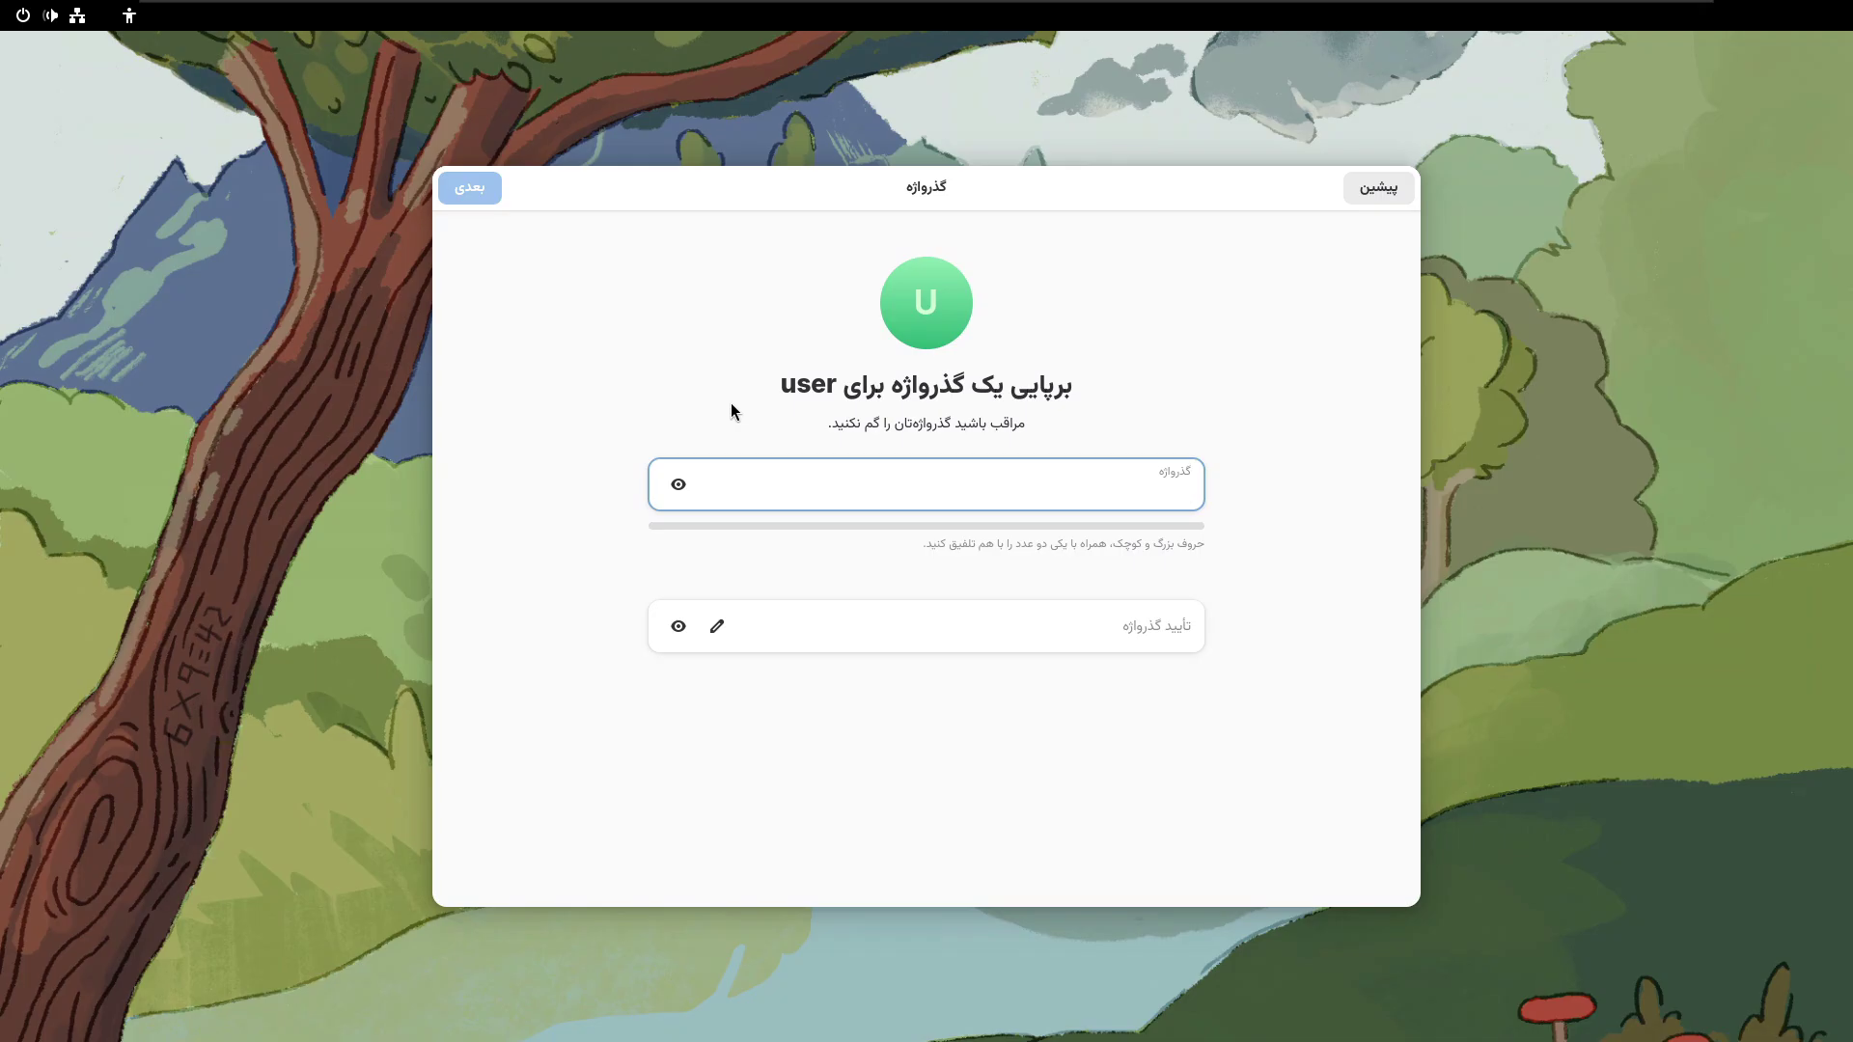
- Enter the account password in both fields so they match, then continue setup
type("••••••")
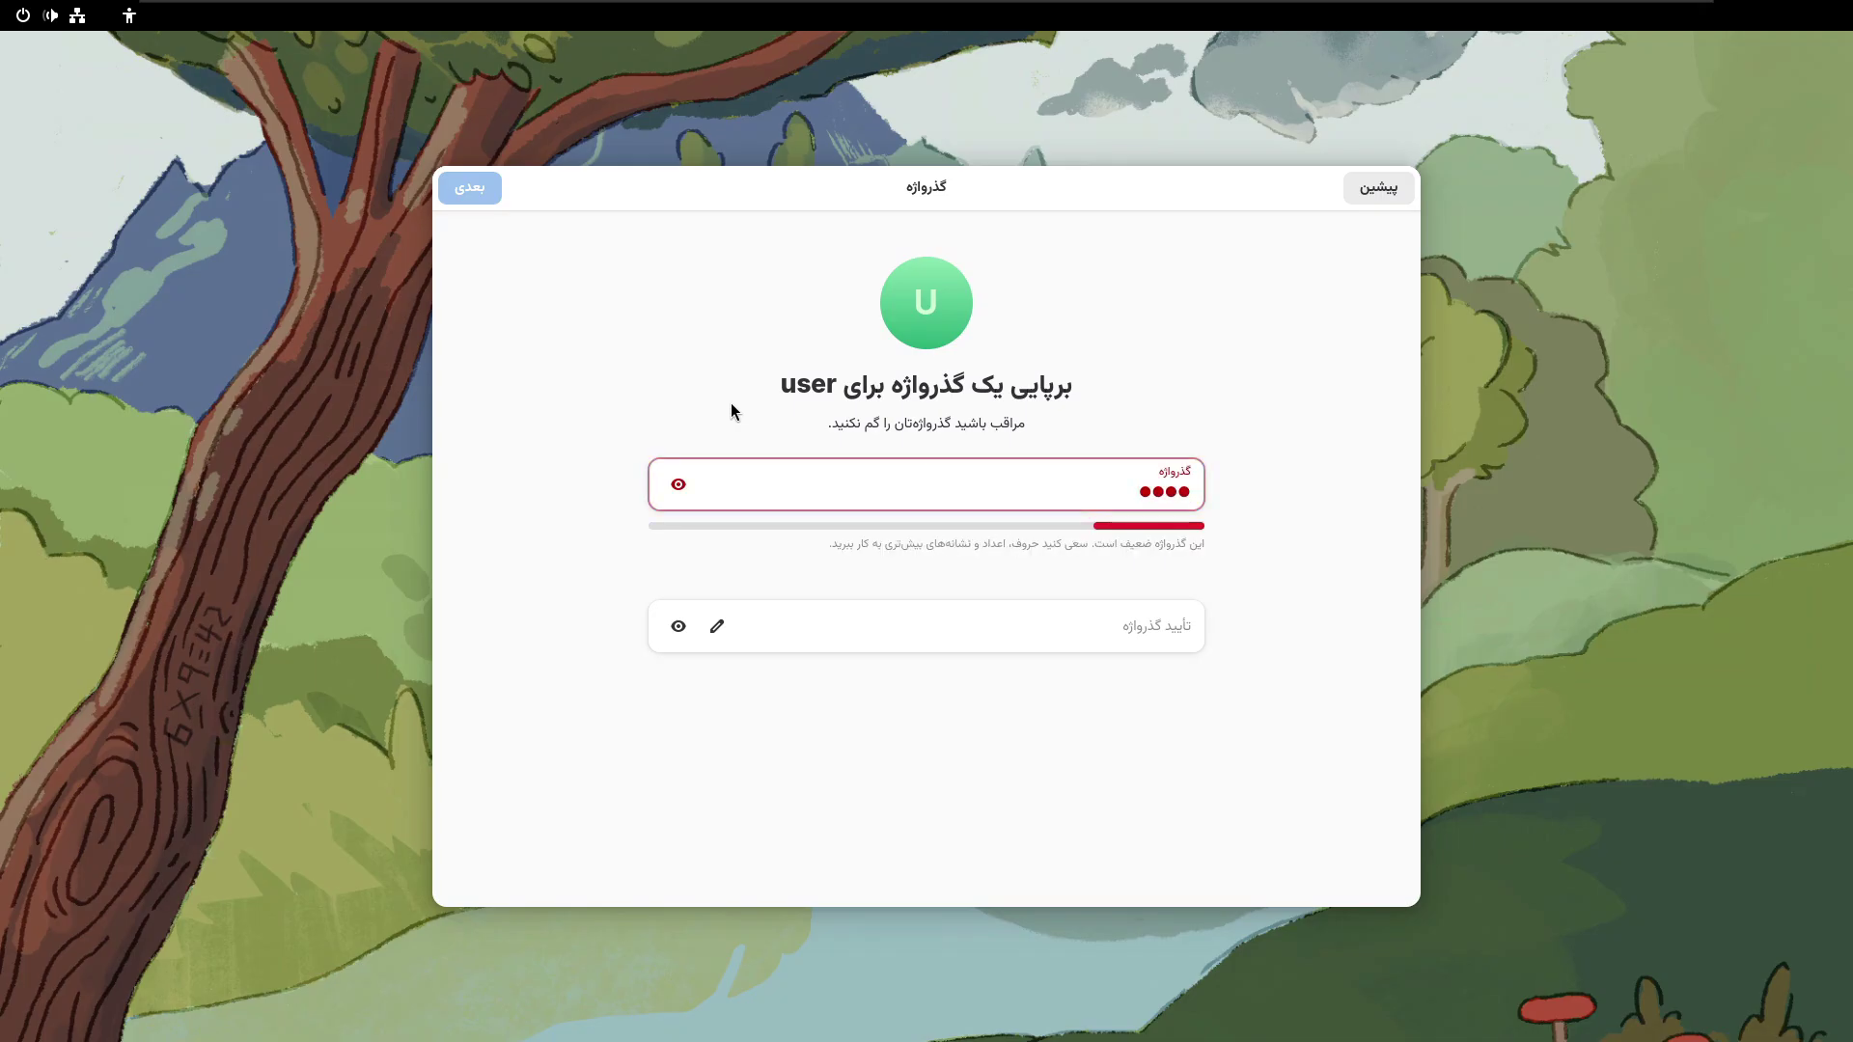
type("•")
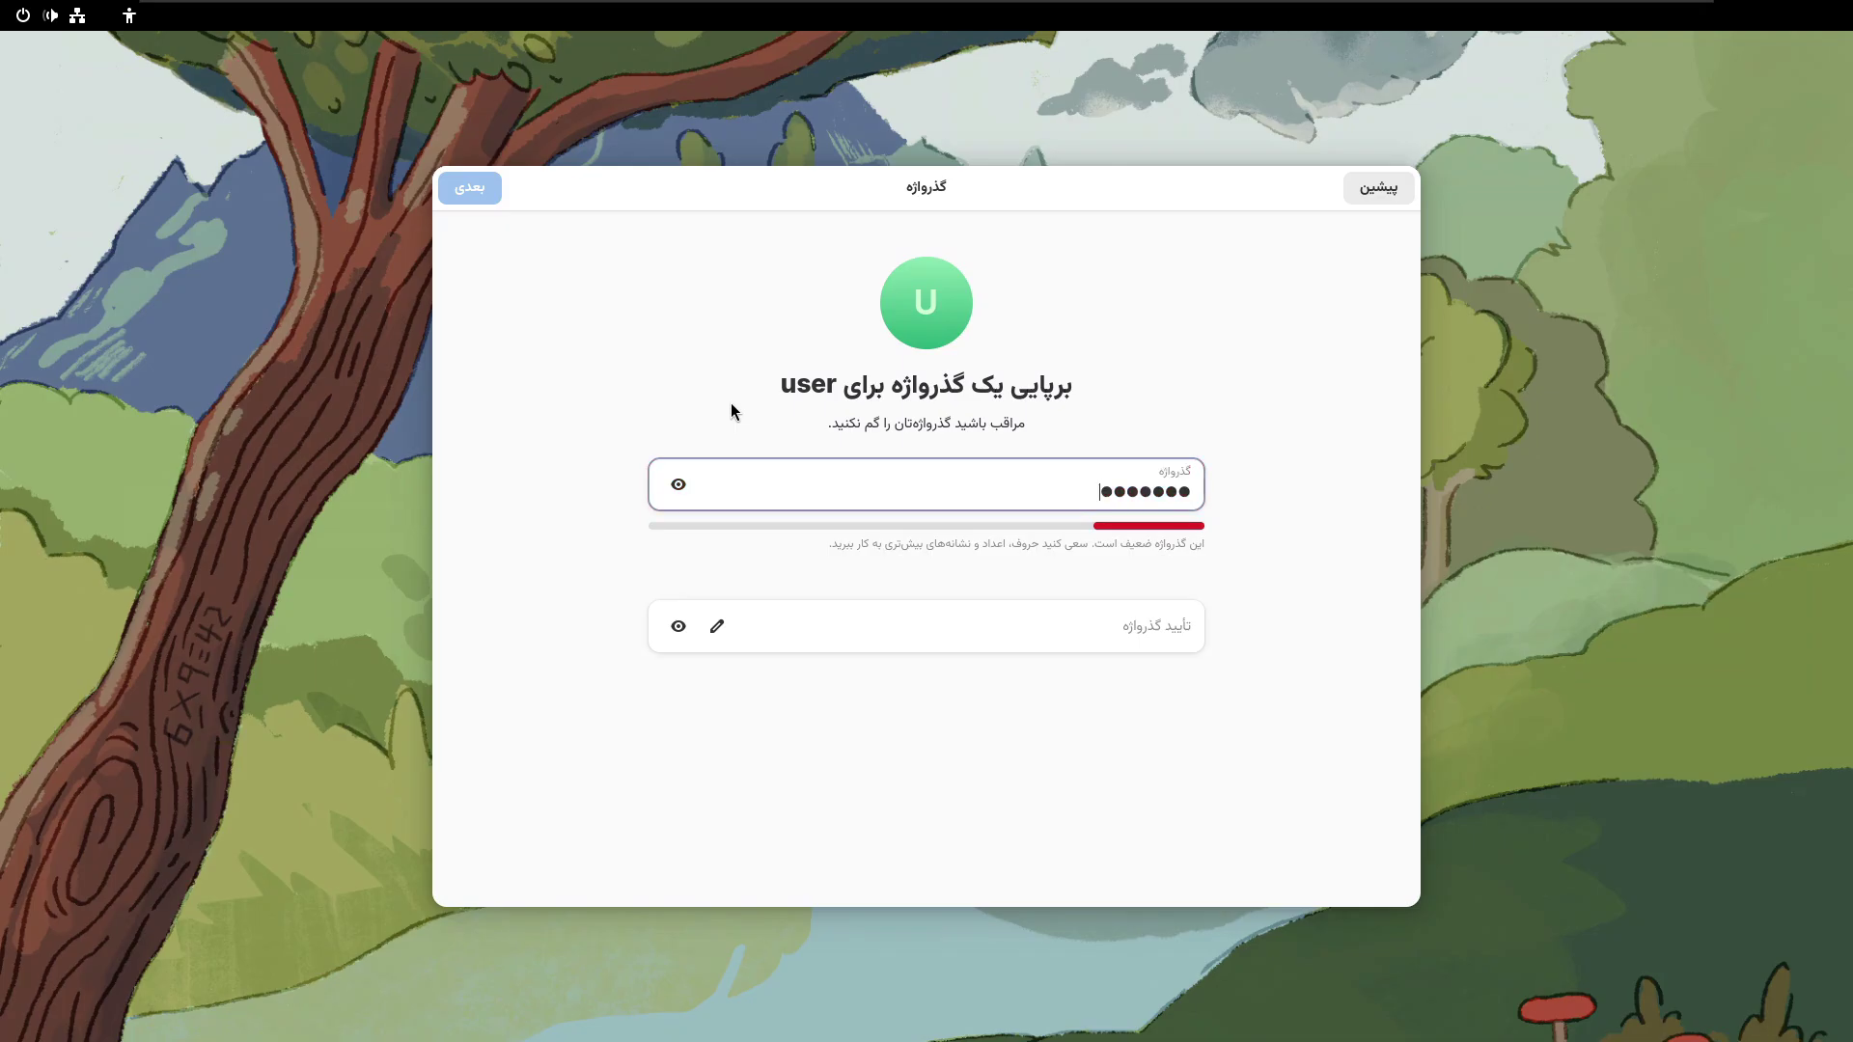
key("BackSpace")
key("BackSpace")
key("BackSpace")
key("BackSpace")
key("BackSpace")
key("BackSpace")
key("BackSpace")
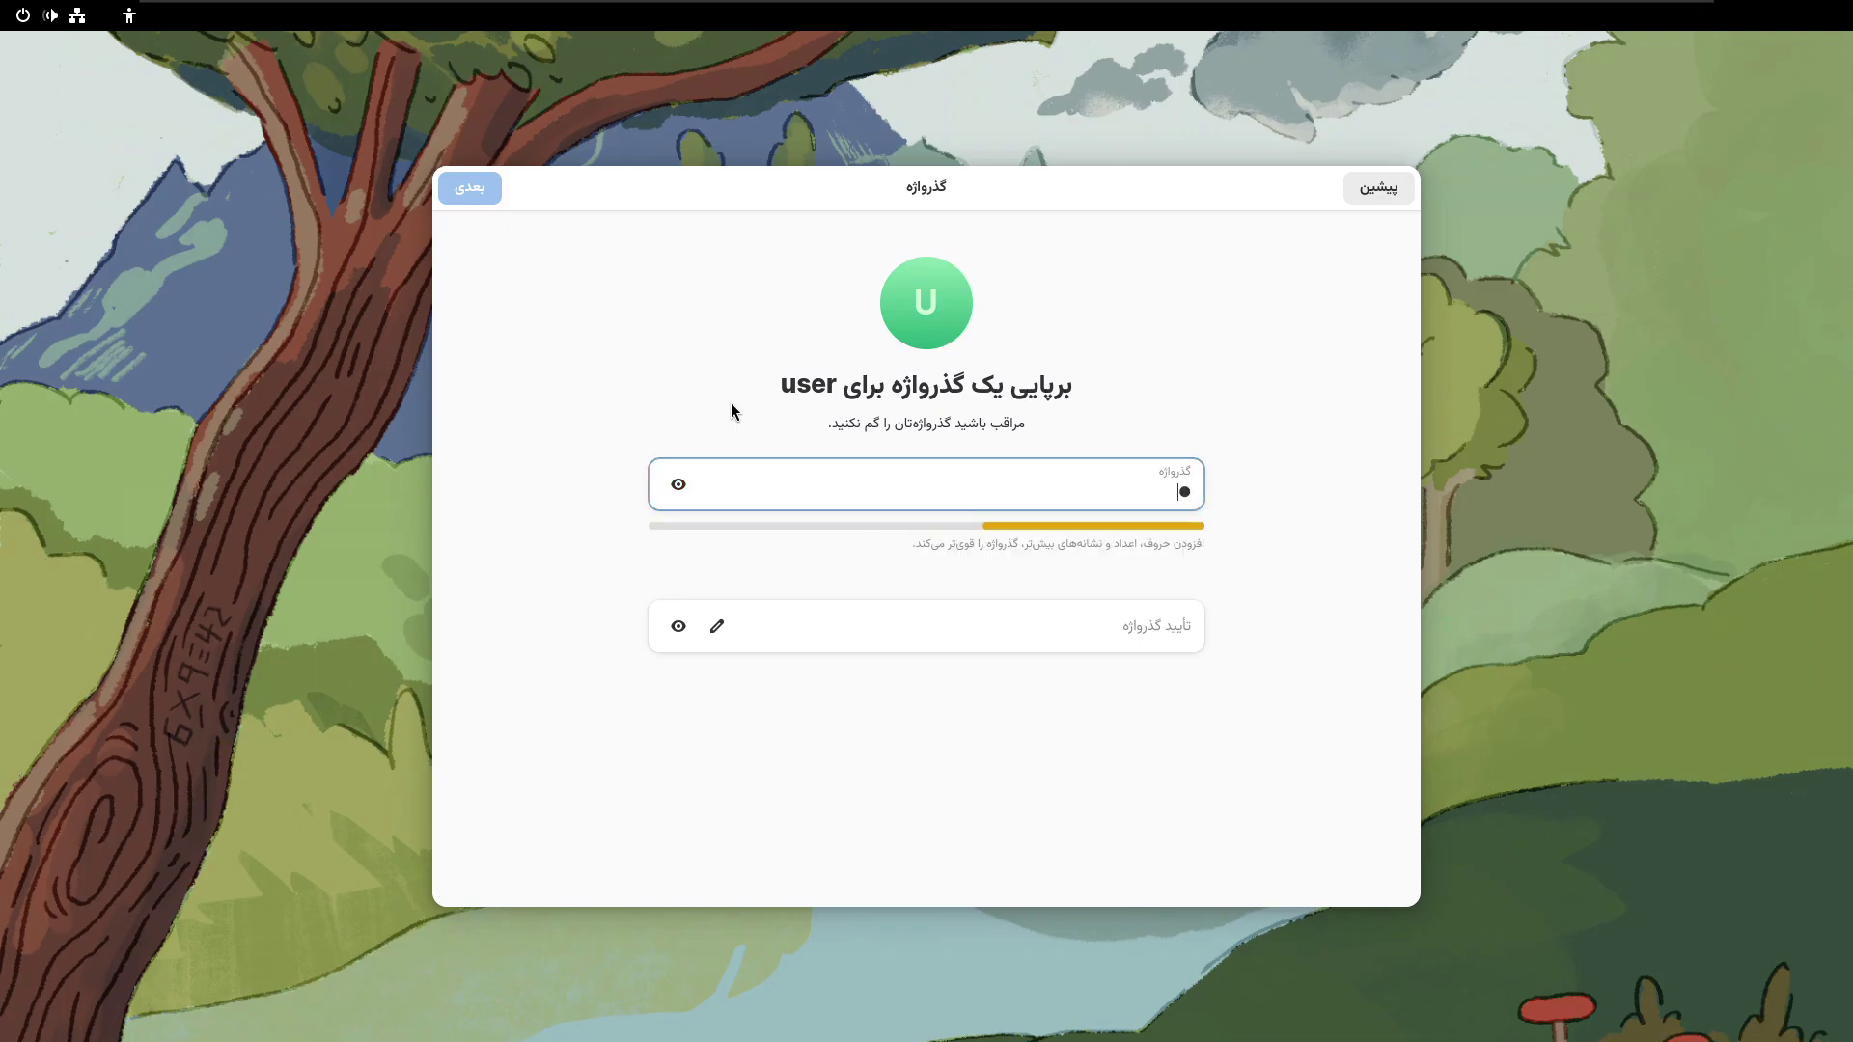
type("•••••••")
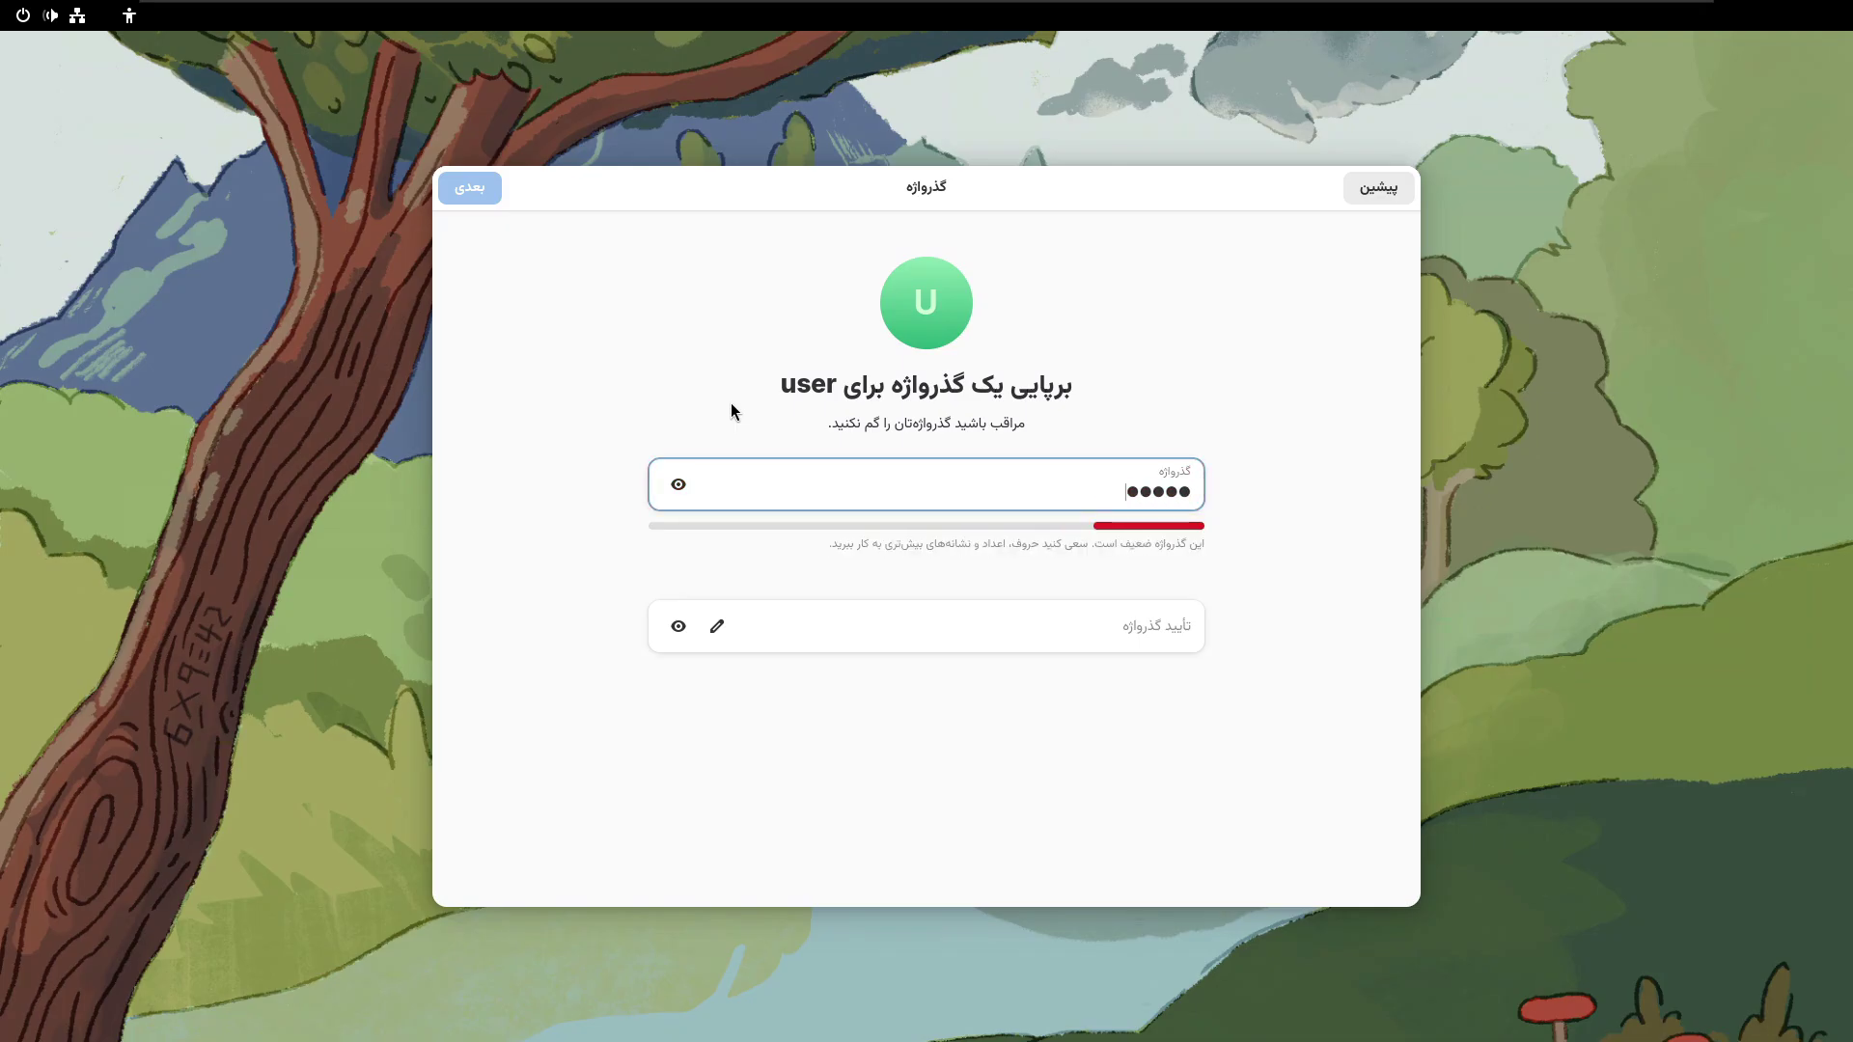
type("••")
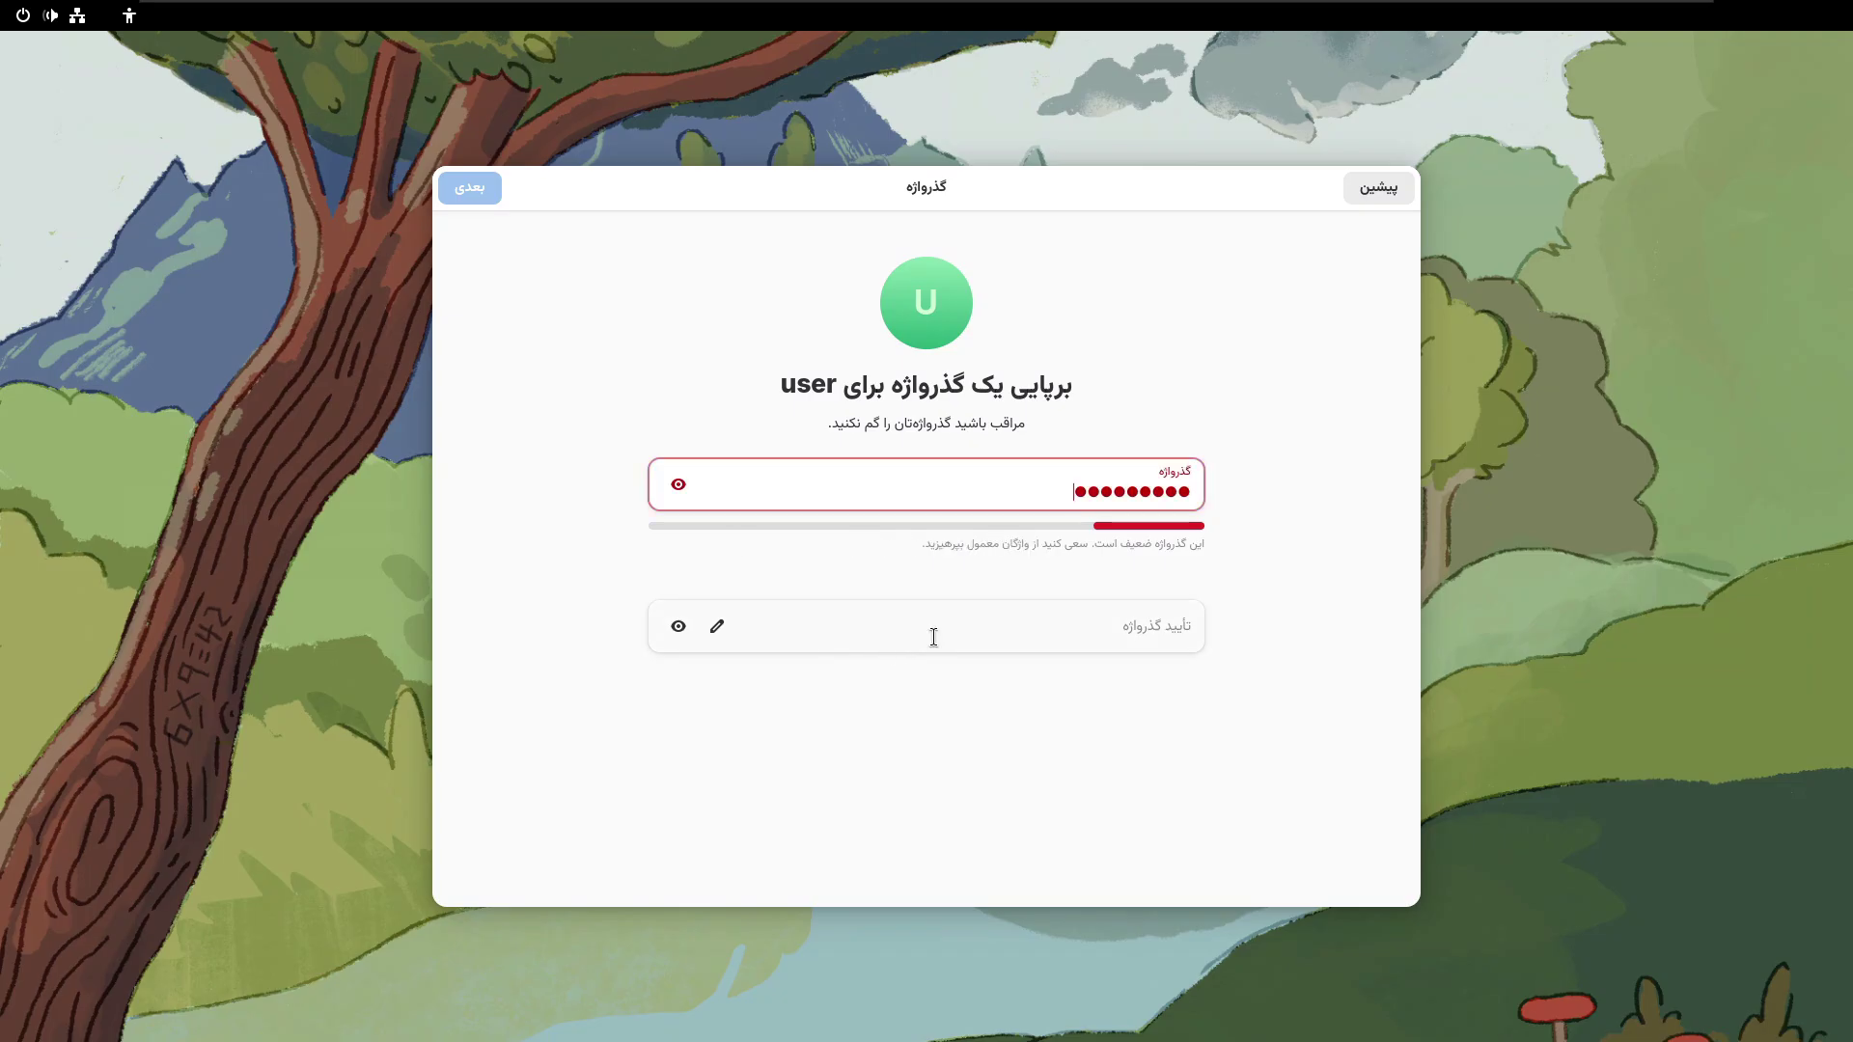
left_click(933, 637)
type("•")
type("******")
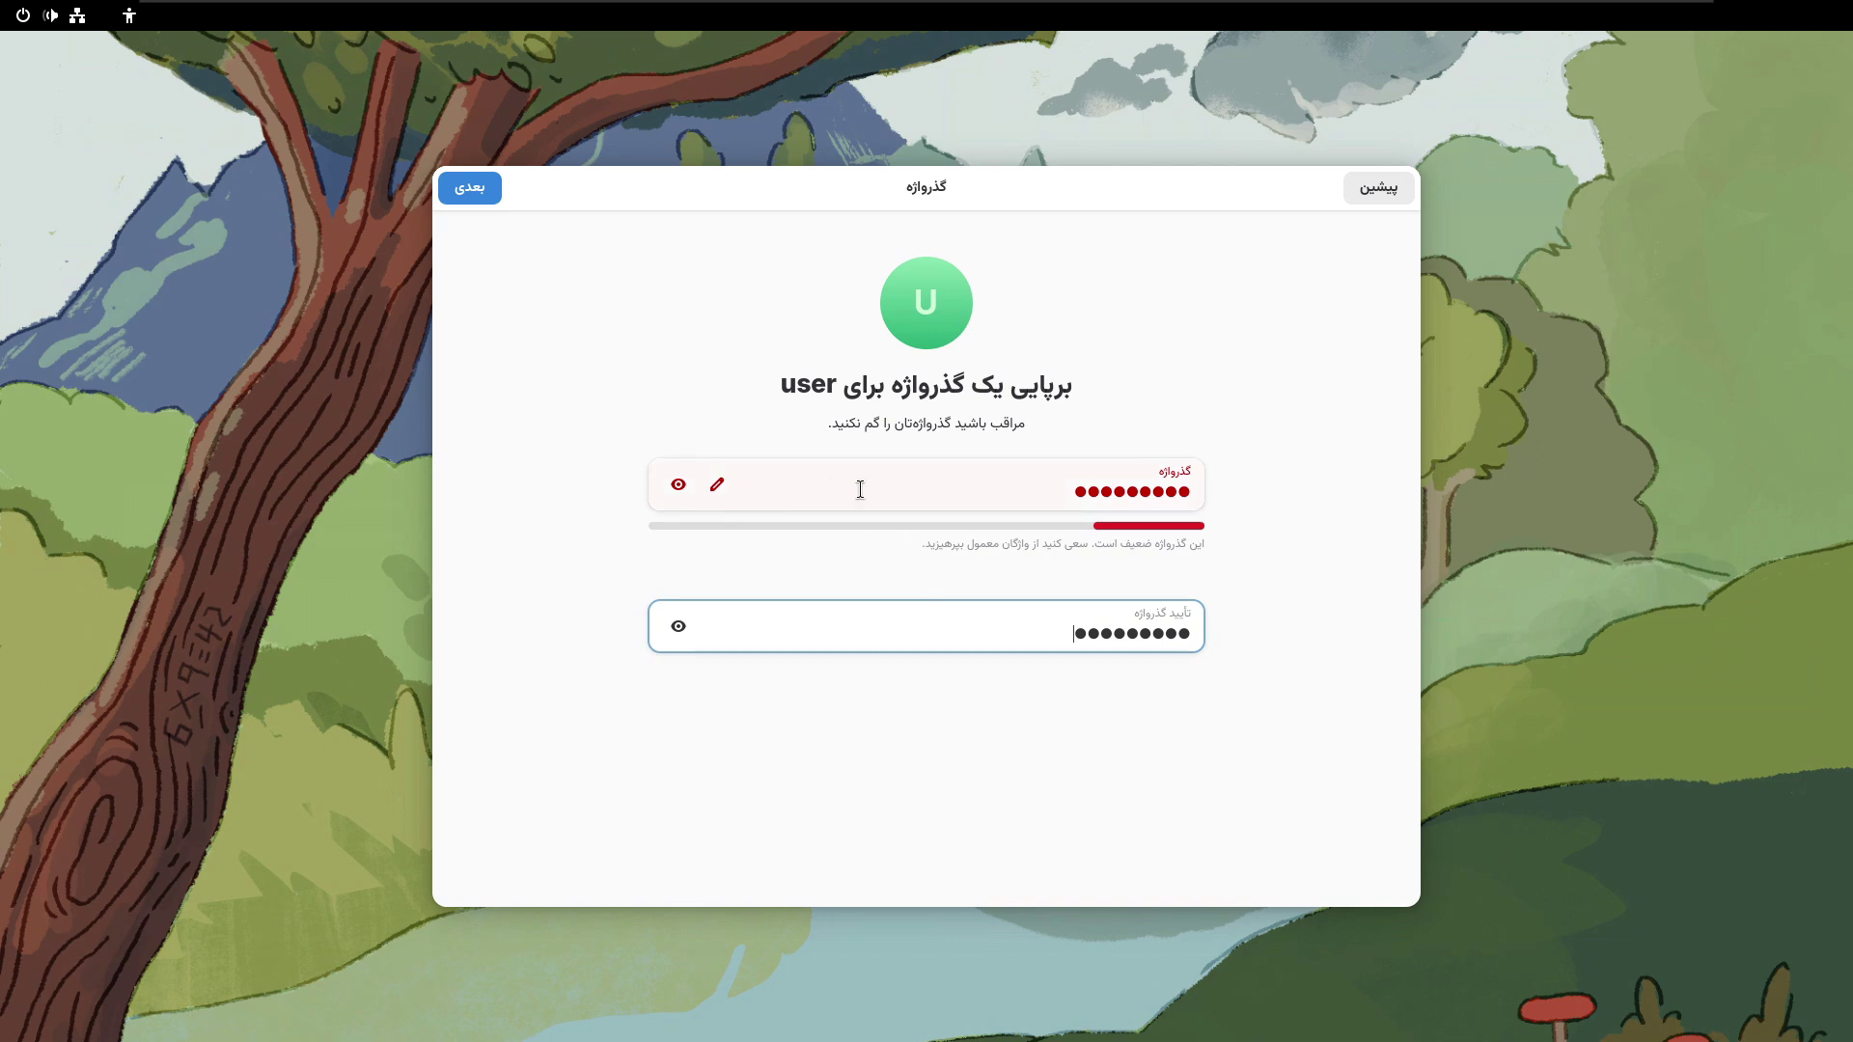
key("shift+Tab")
type("***")
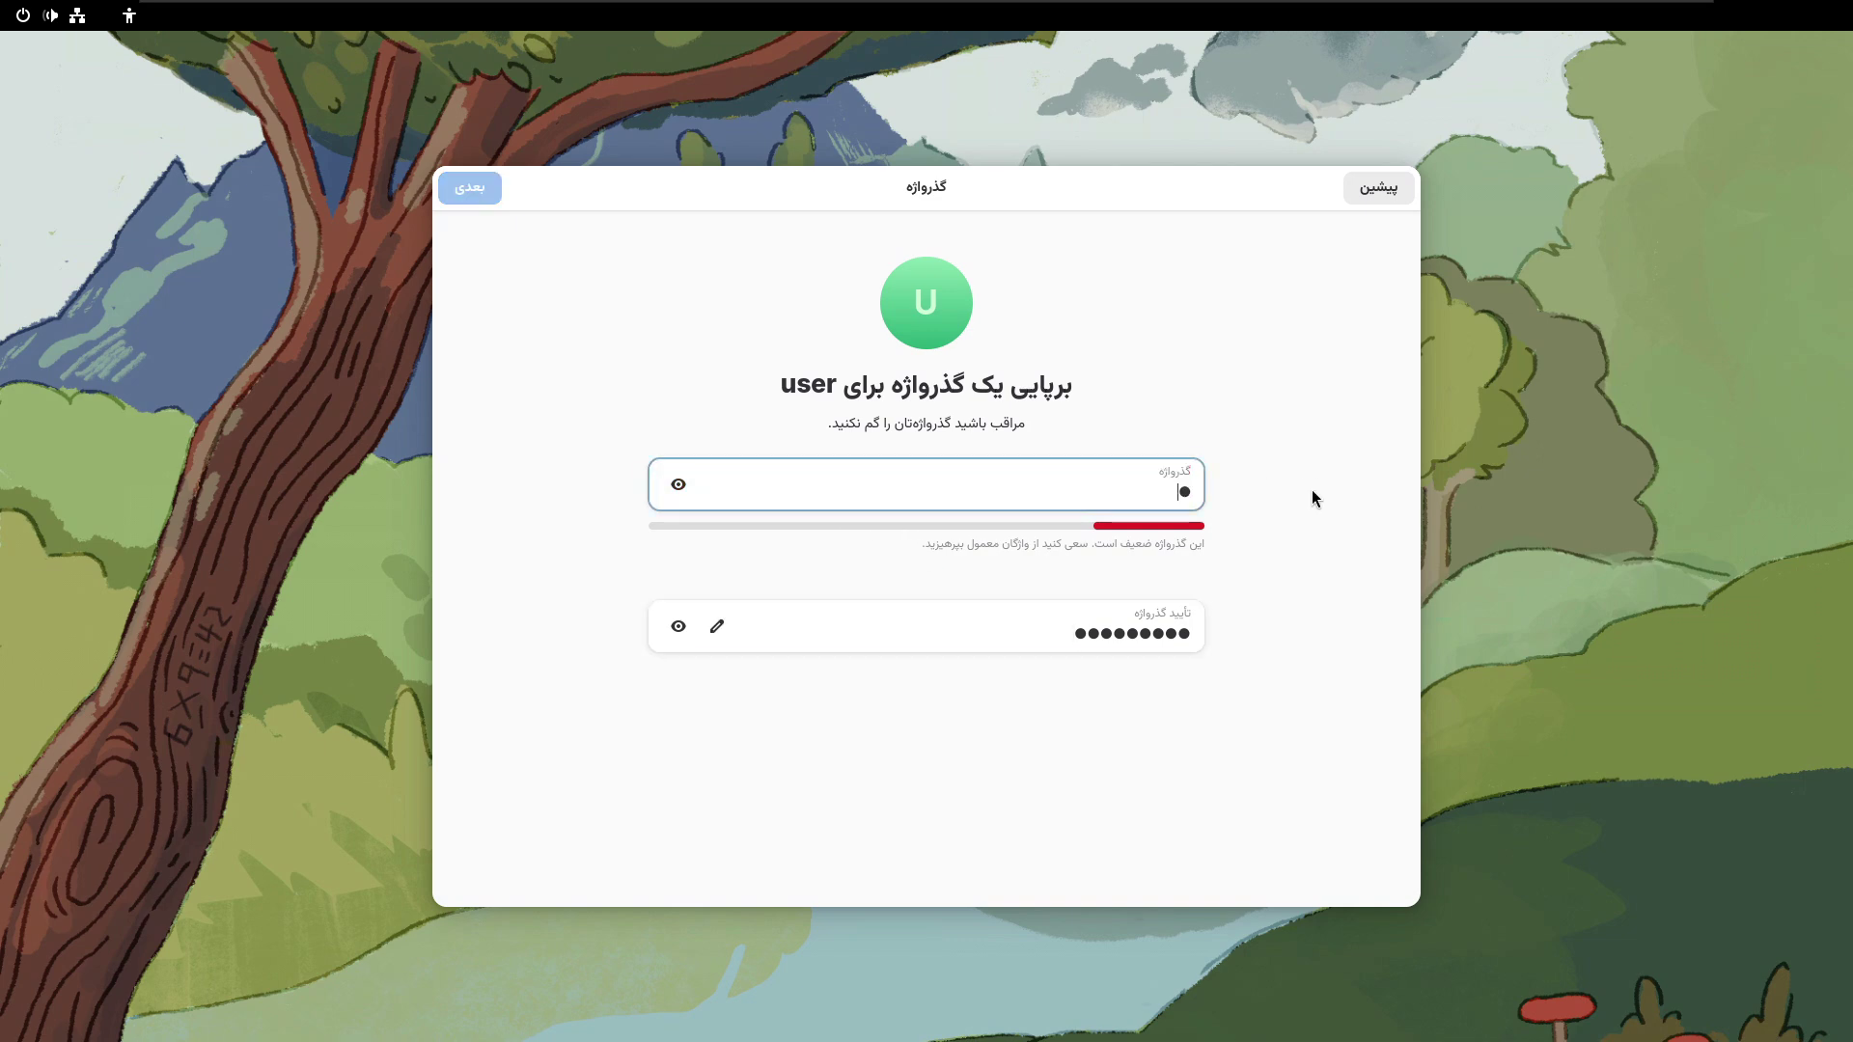
type("*****")
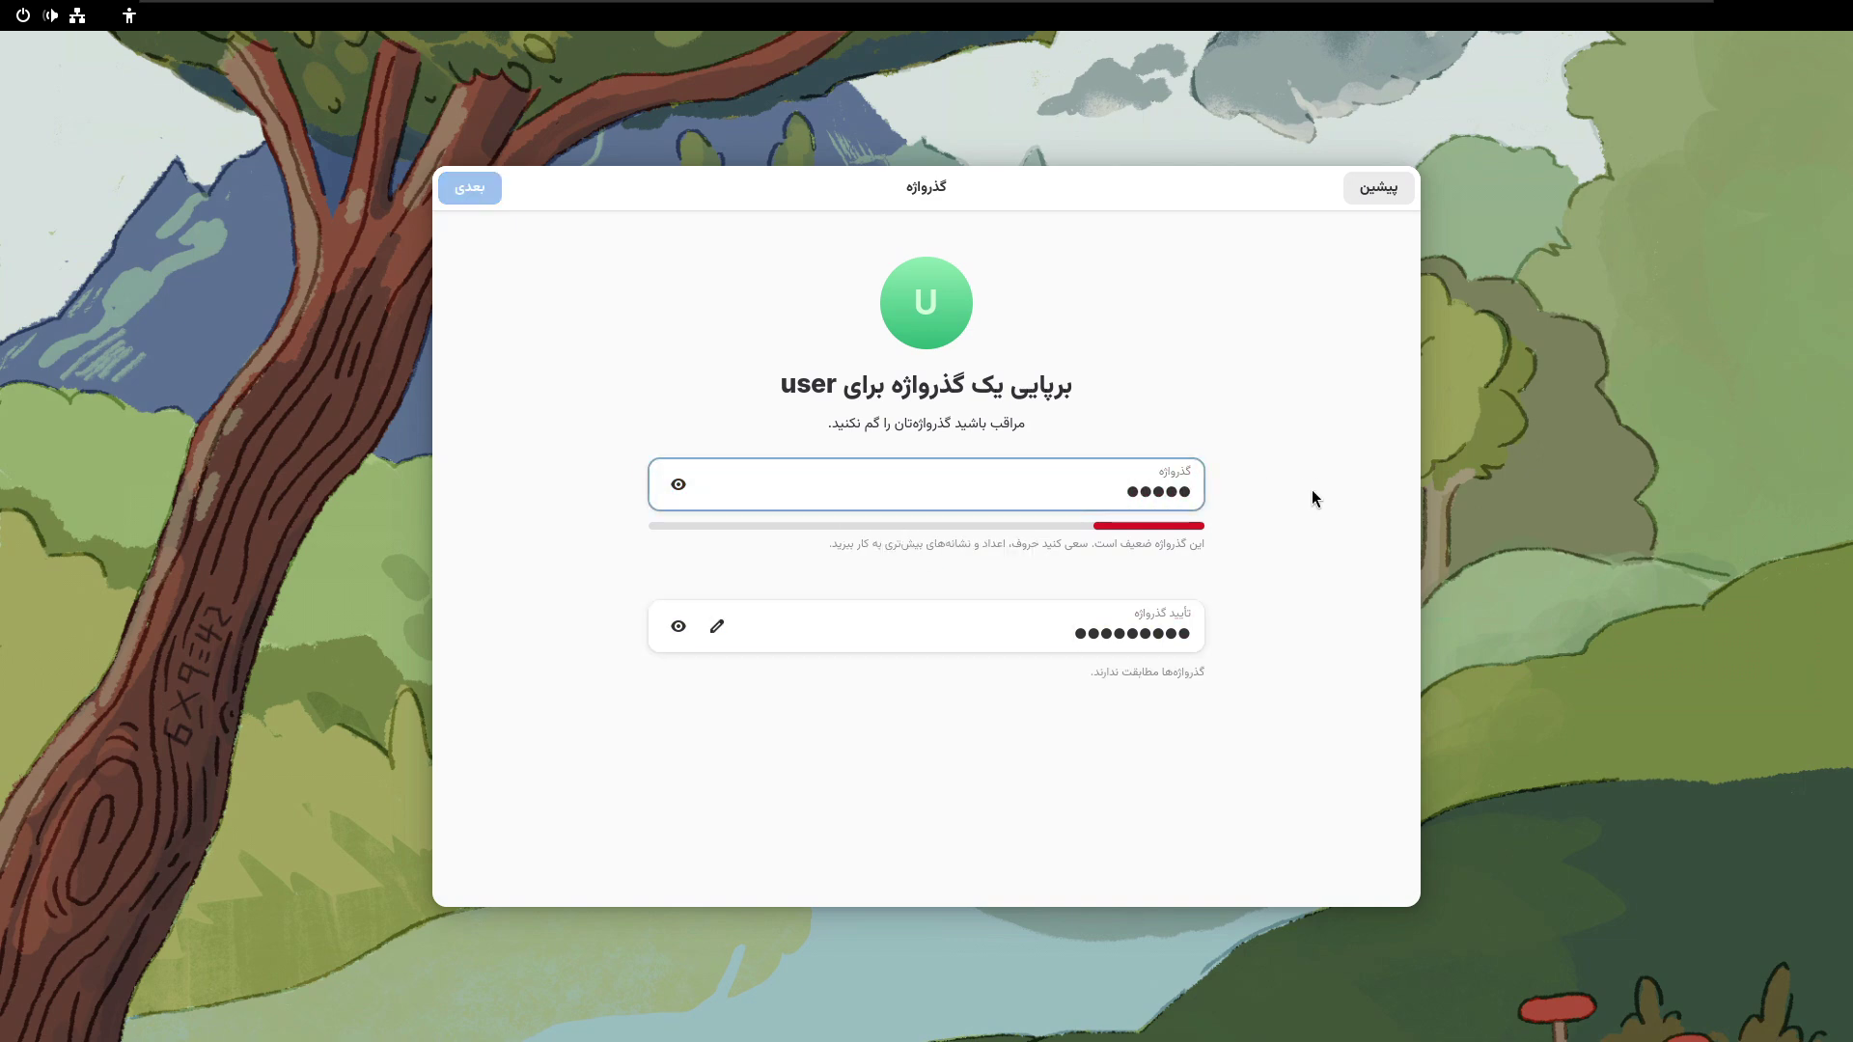
type("**")
key("Tab")
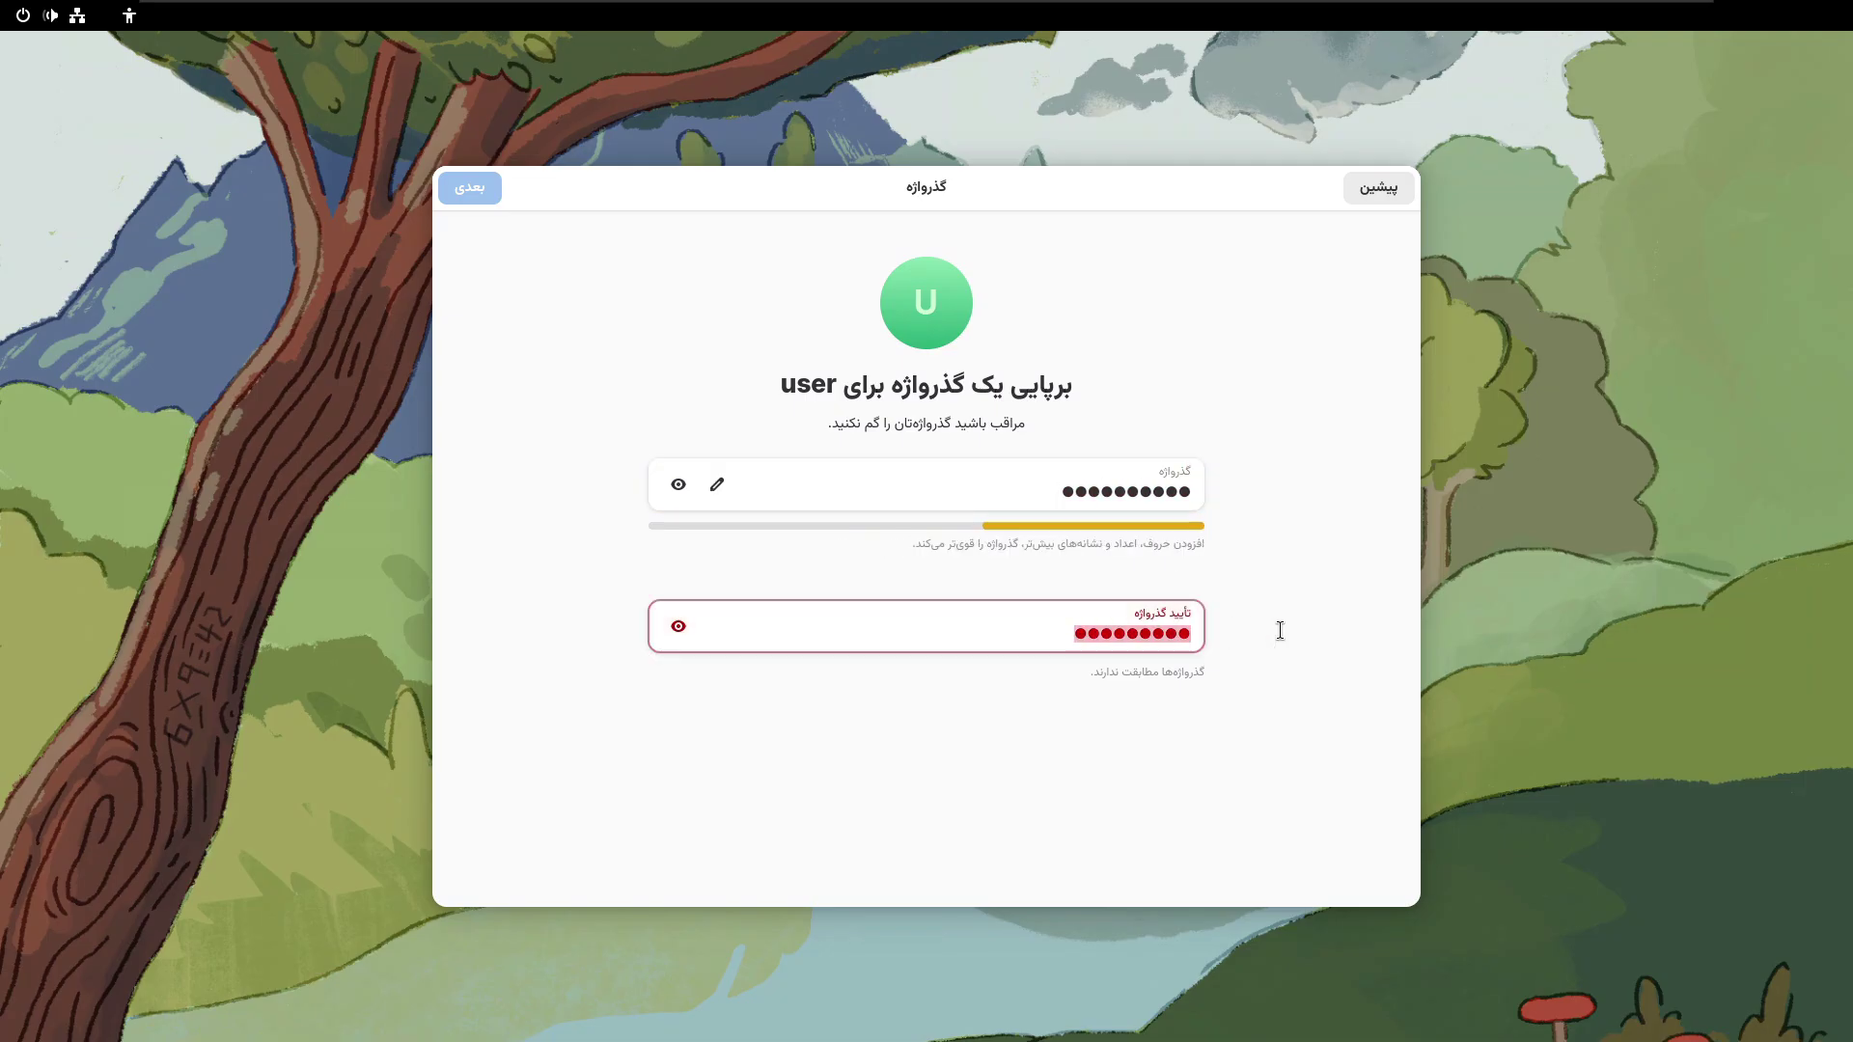
type("*****")
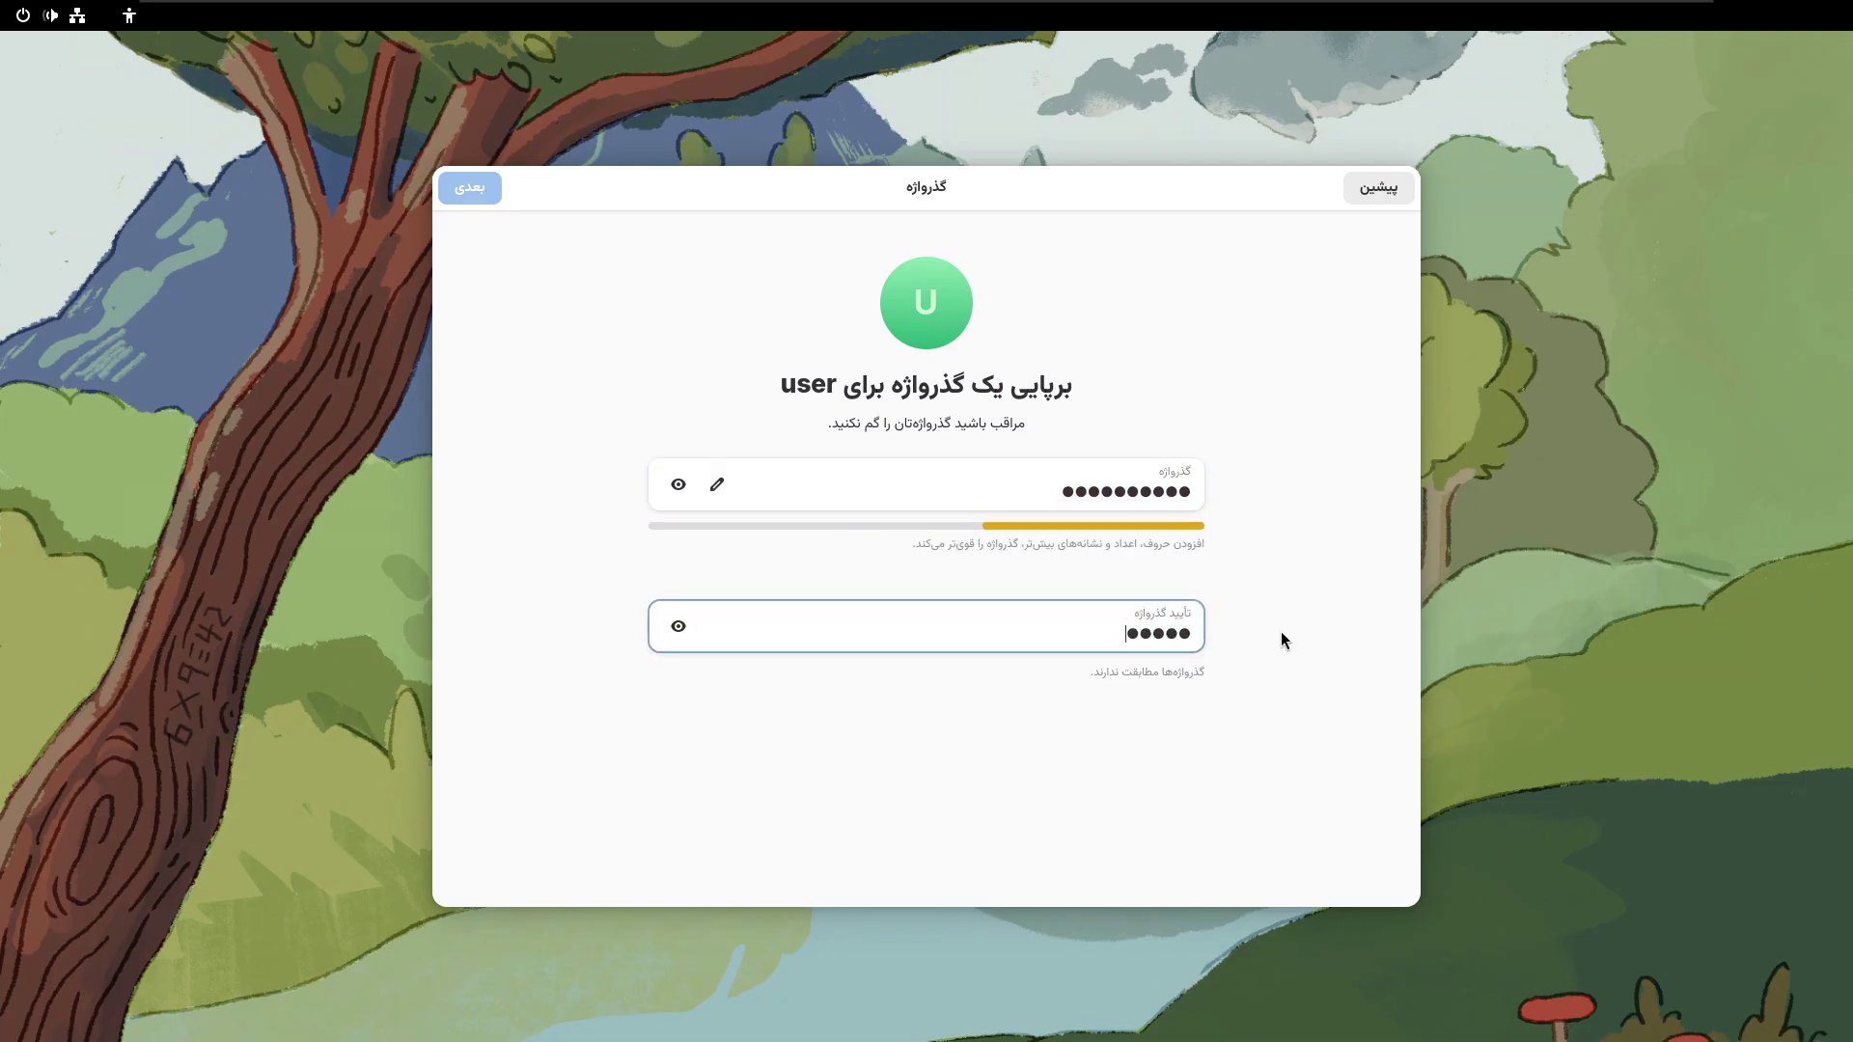
type("*****")
left_click(488, 187)
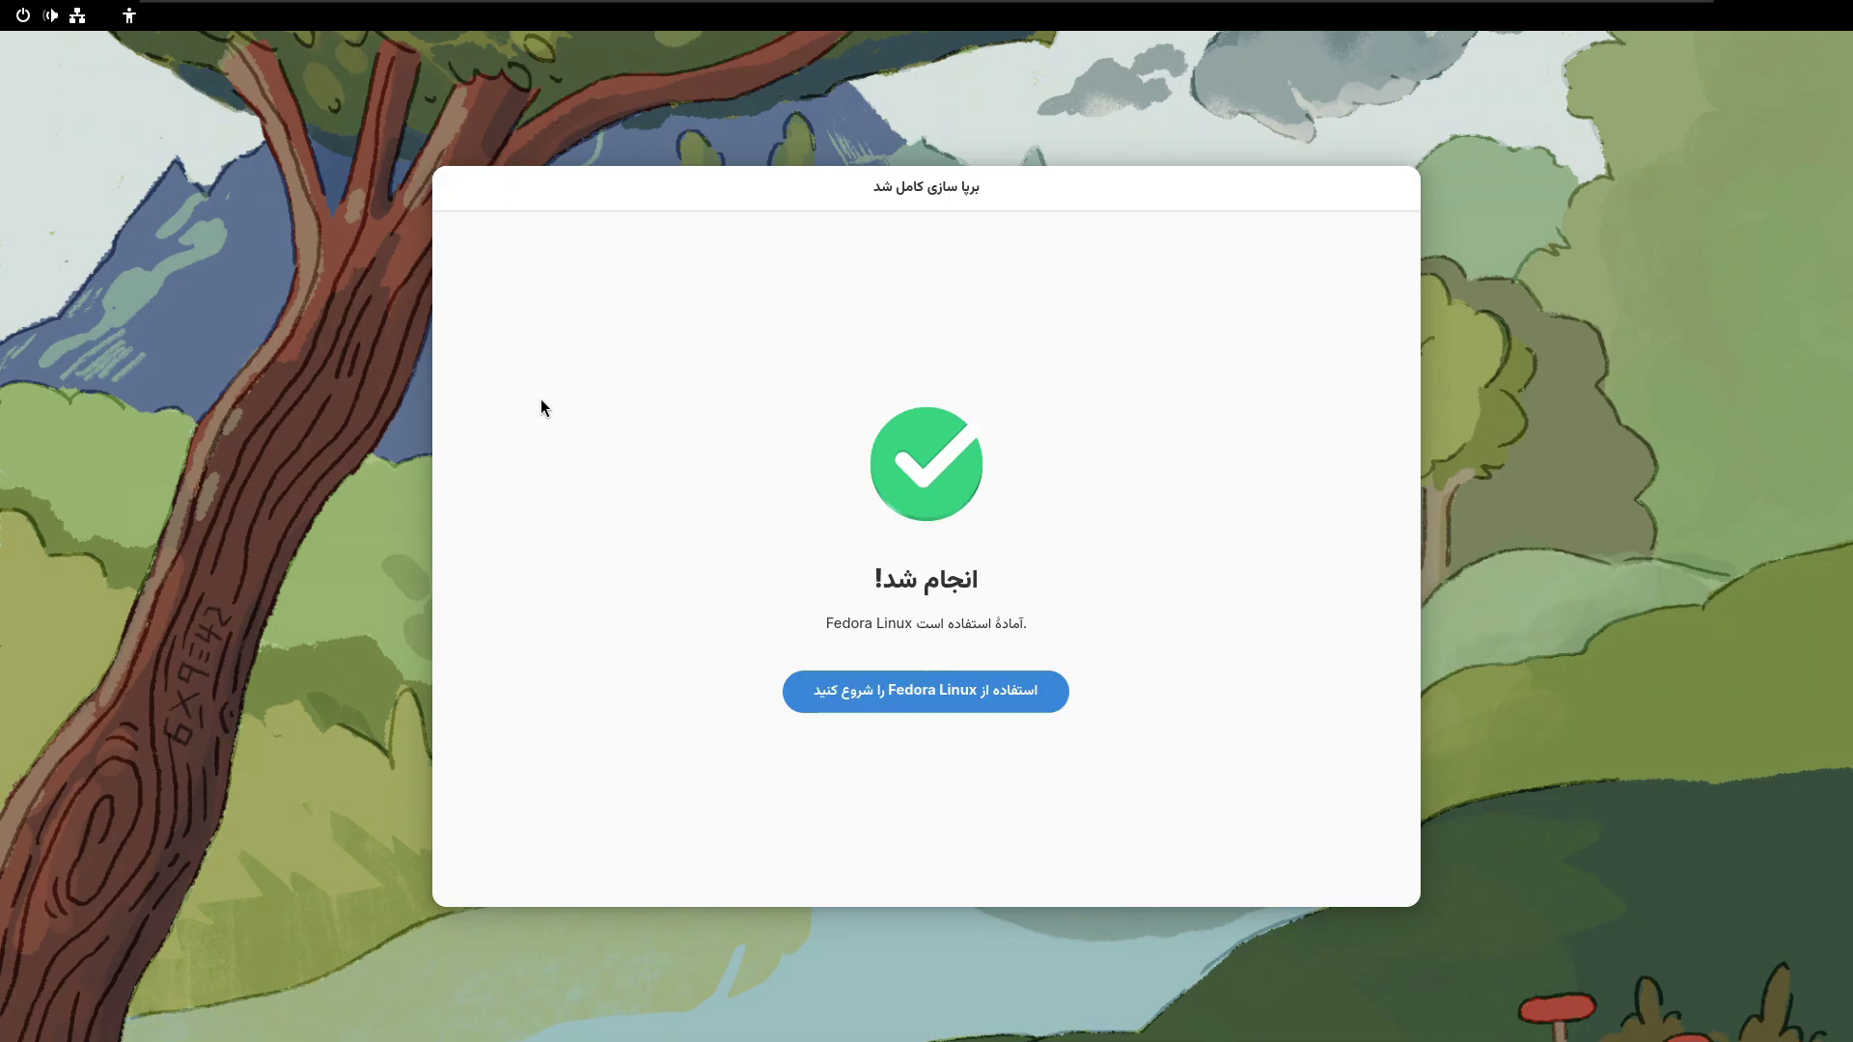
- Finish initial setup with 'Start Using Fedora Linux' and wait for the welcome dialog
left_click(859, 700)
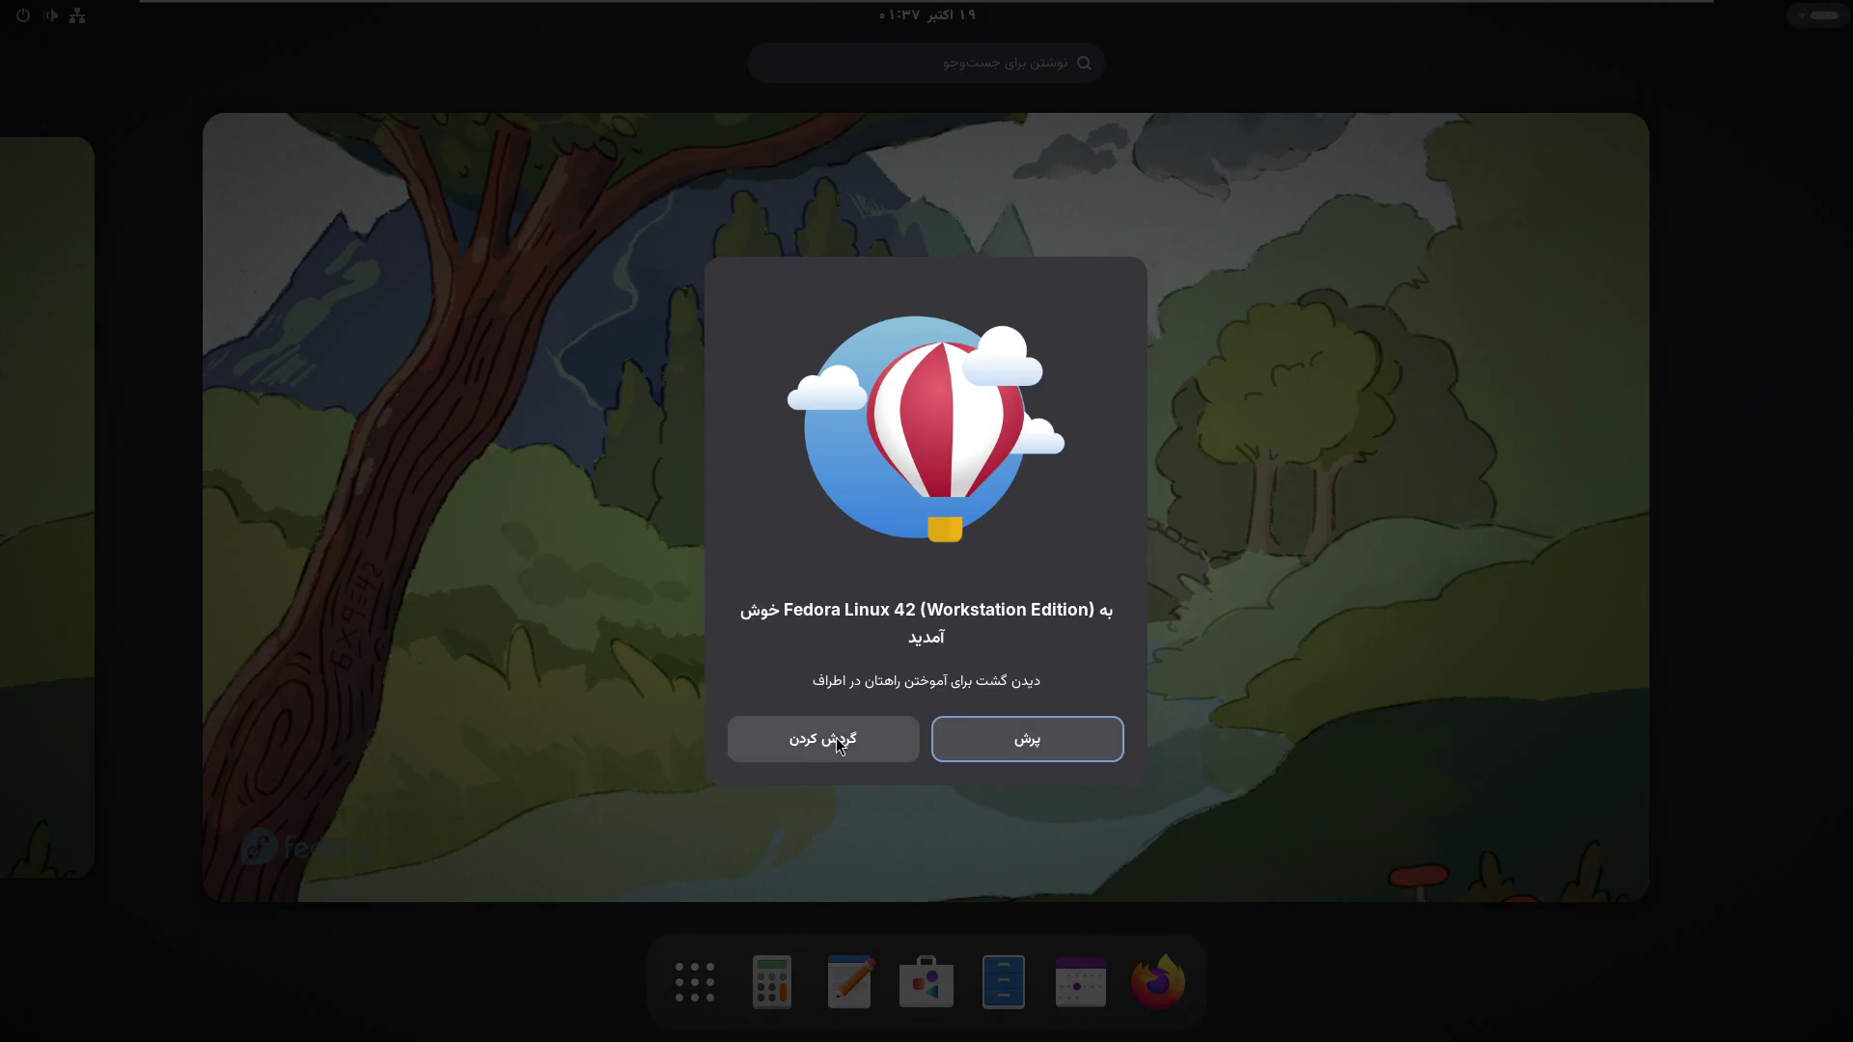
- Take the Fedora welcome tour, page back through its slides to the first, and close it
left_click(830, 738)
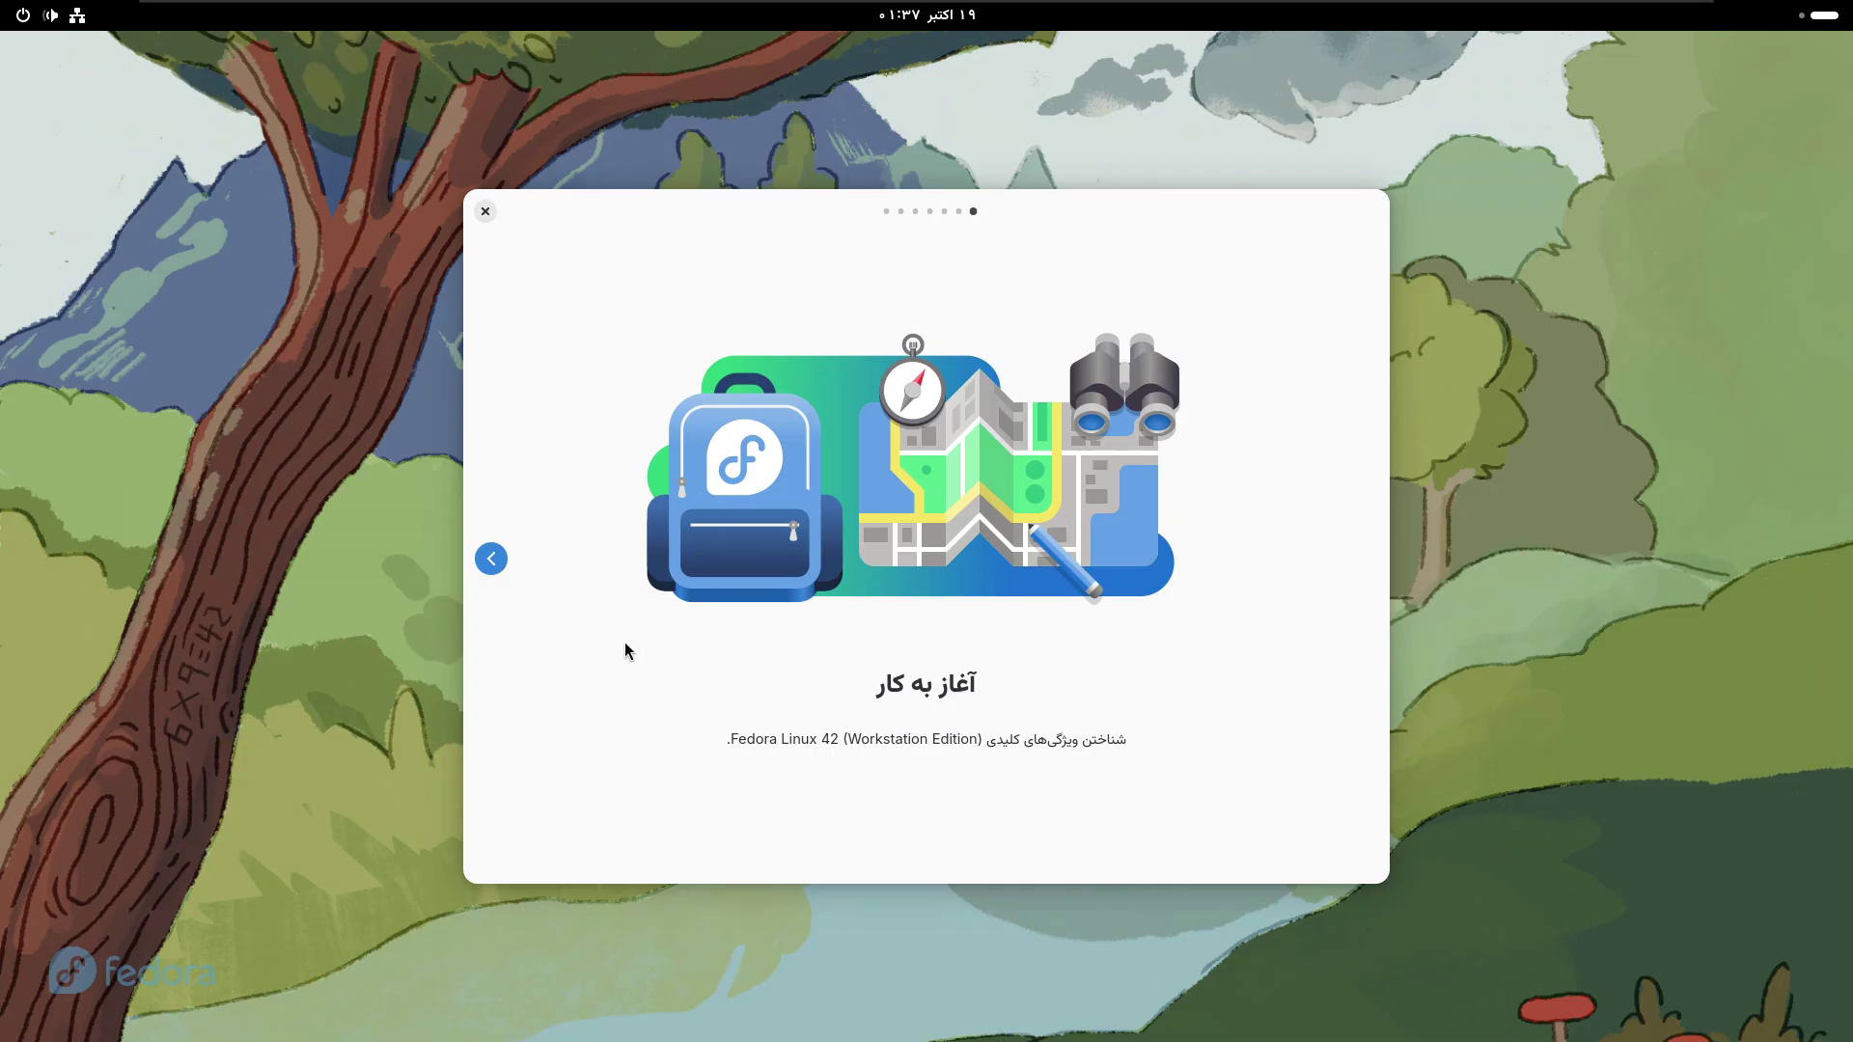
left_click(491, 559)
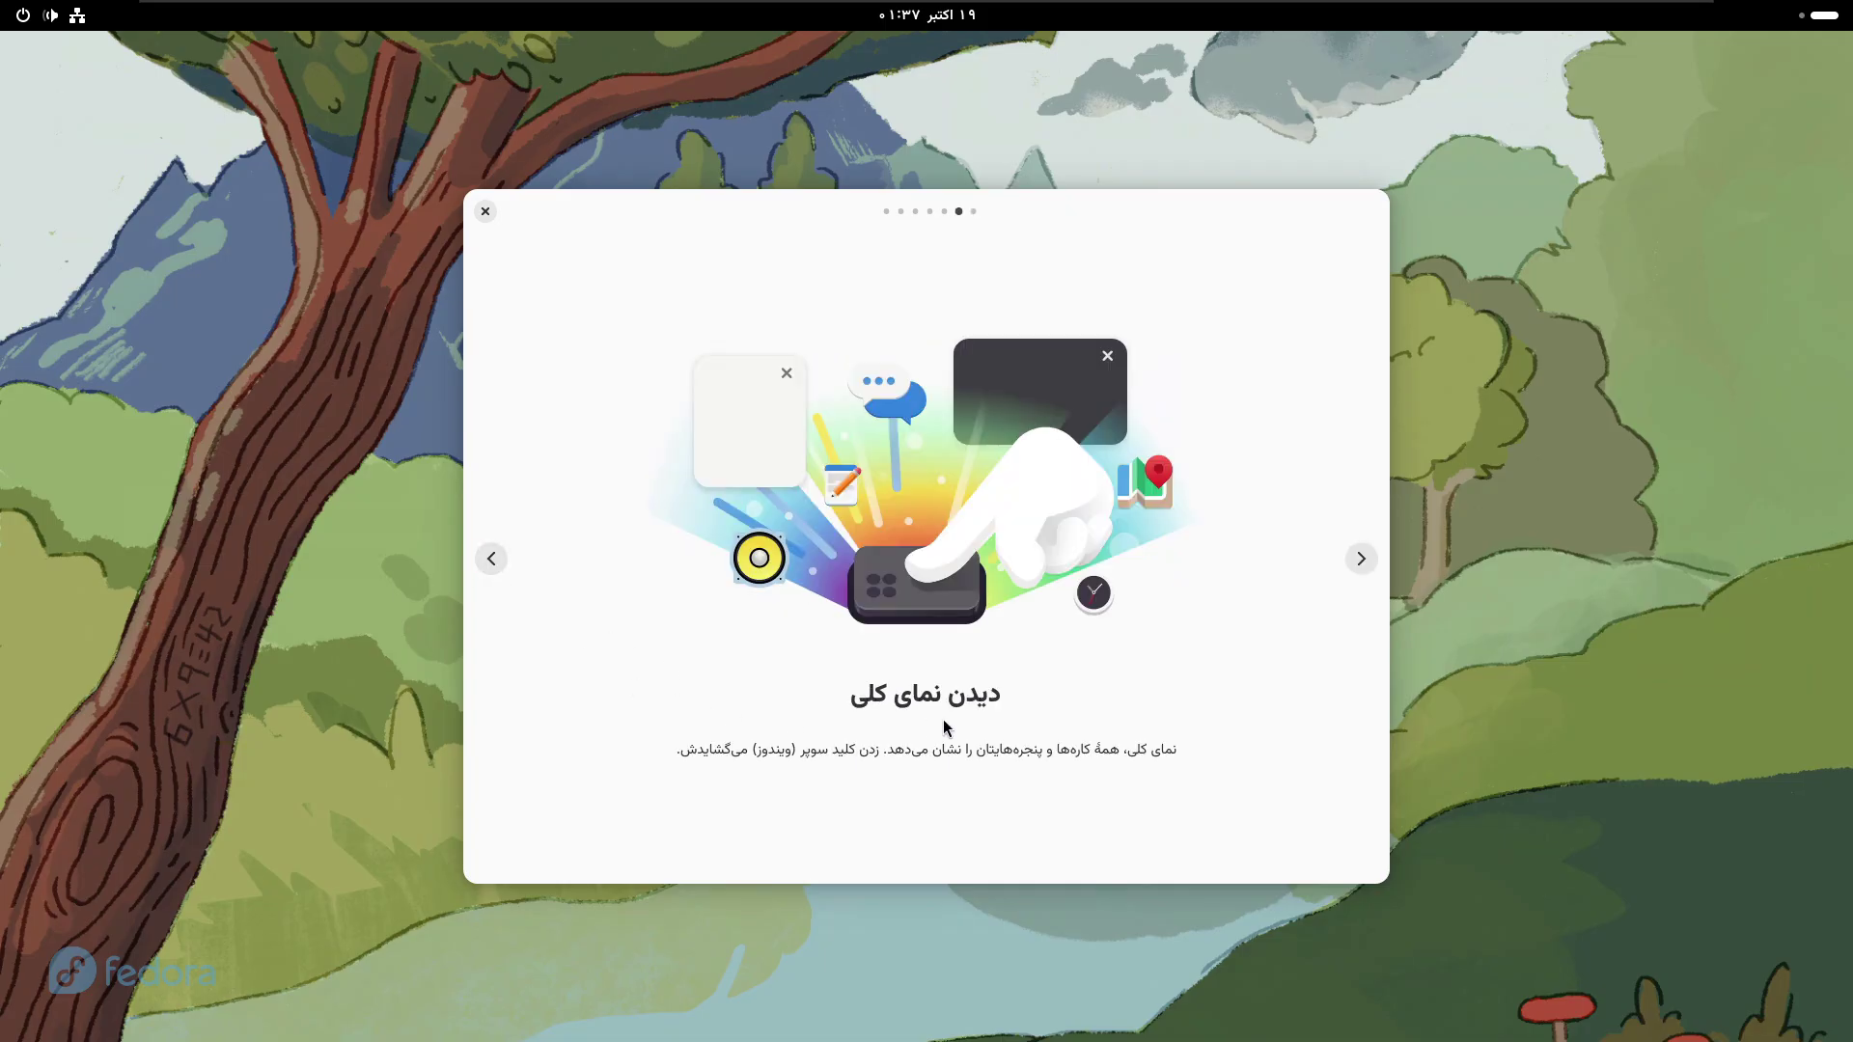
left_click(492, 565)
left_click(1364, 561)
left_click(494, 560)
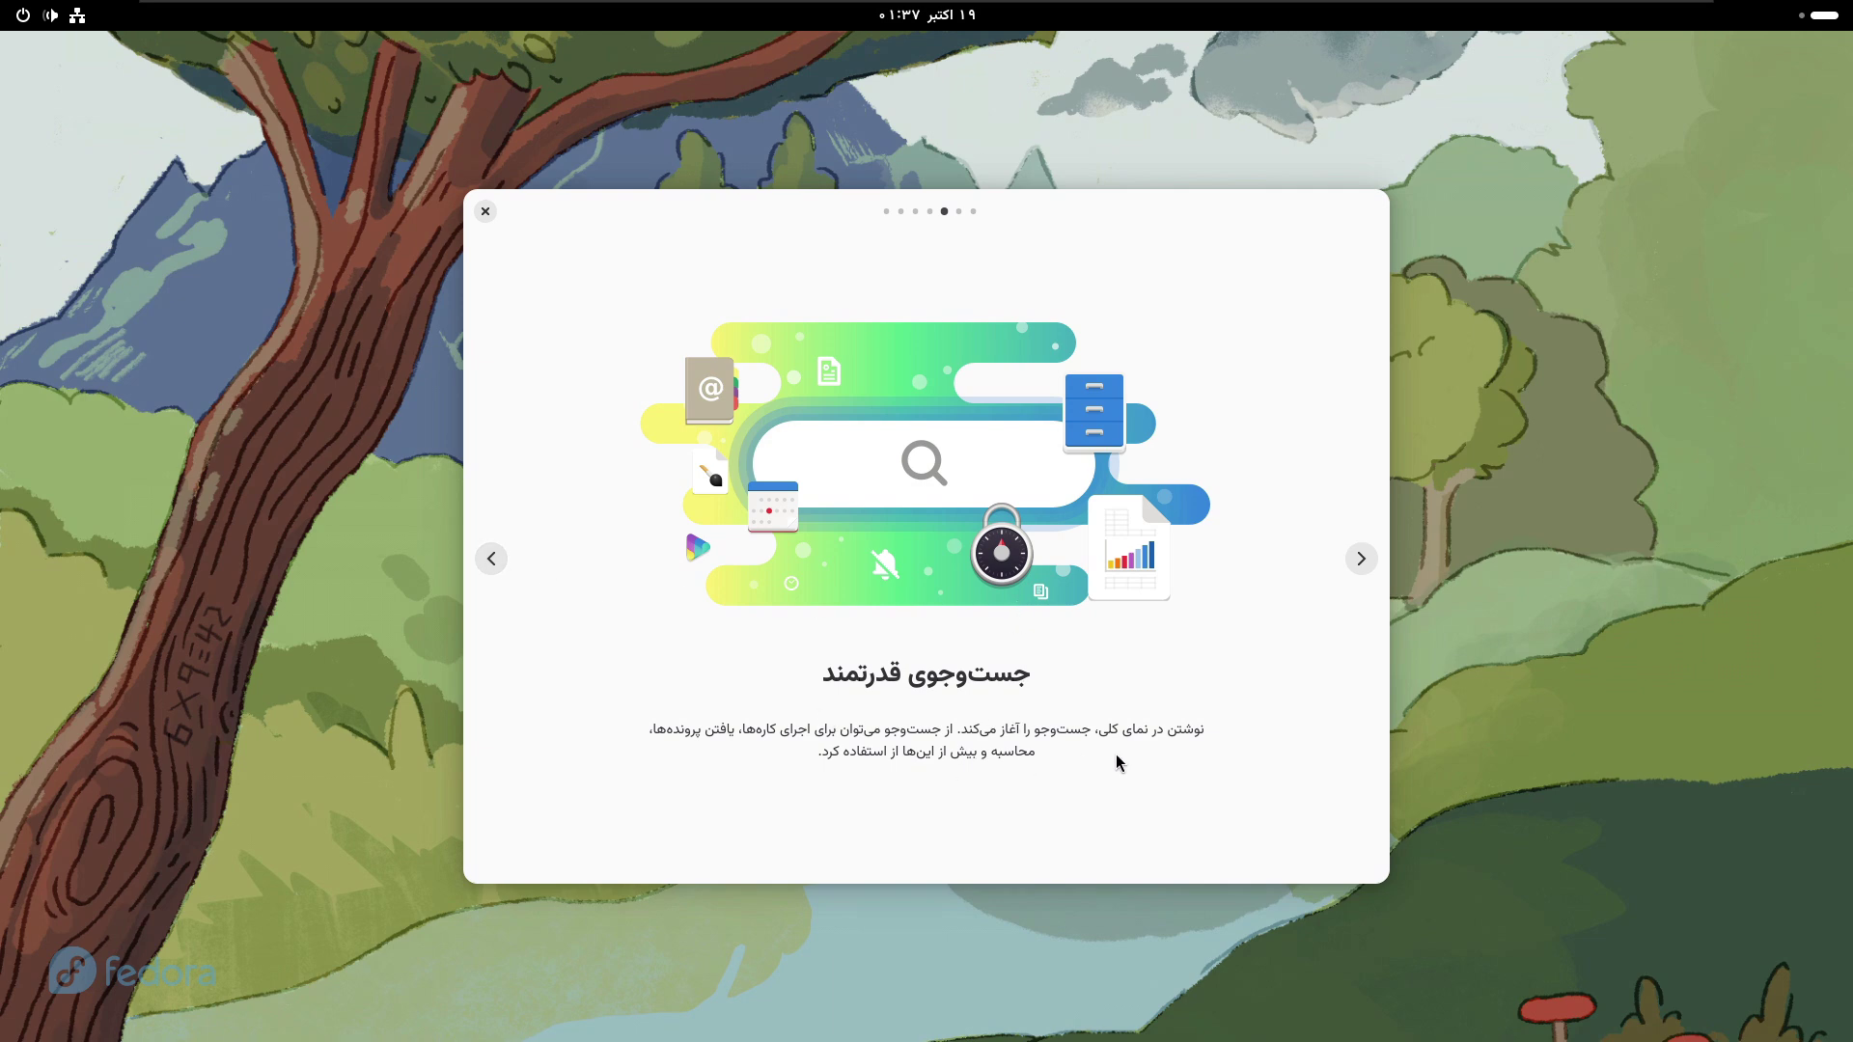
left_click(492, 559)
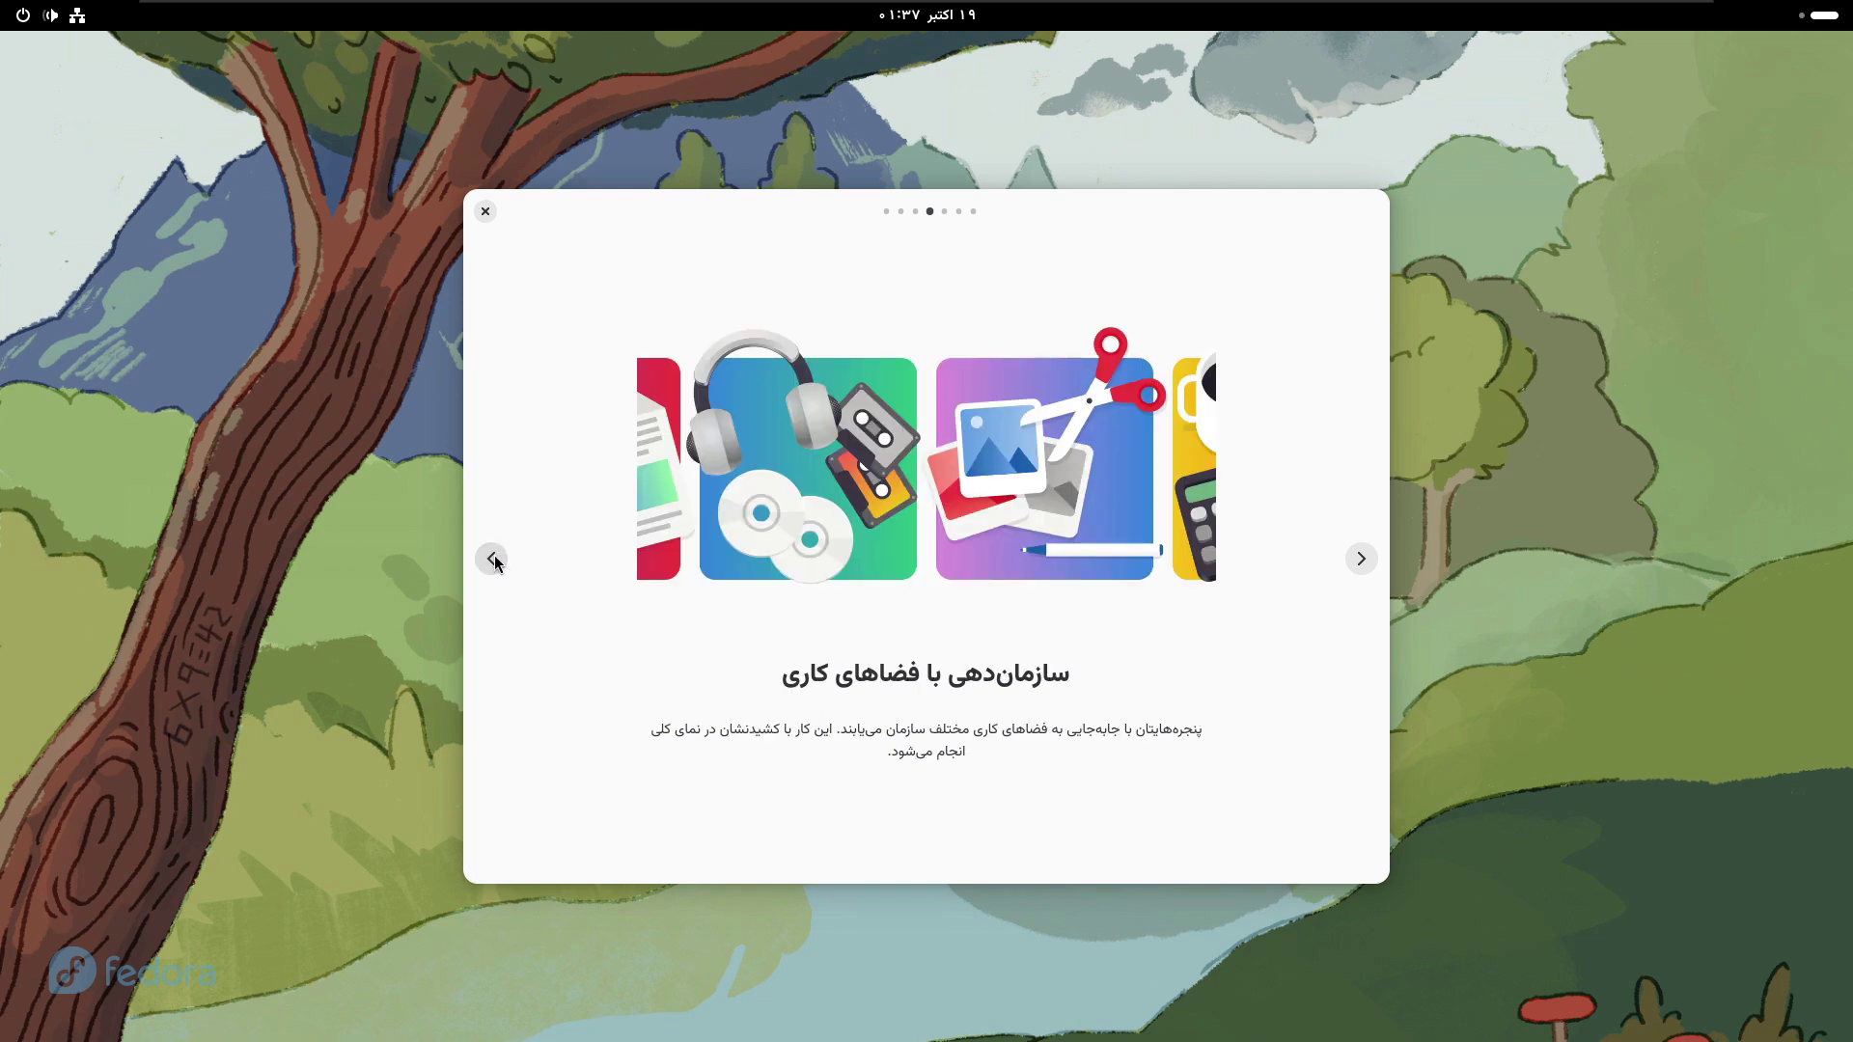
left_click(492, 559)
left_click(492, 559)
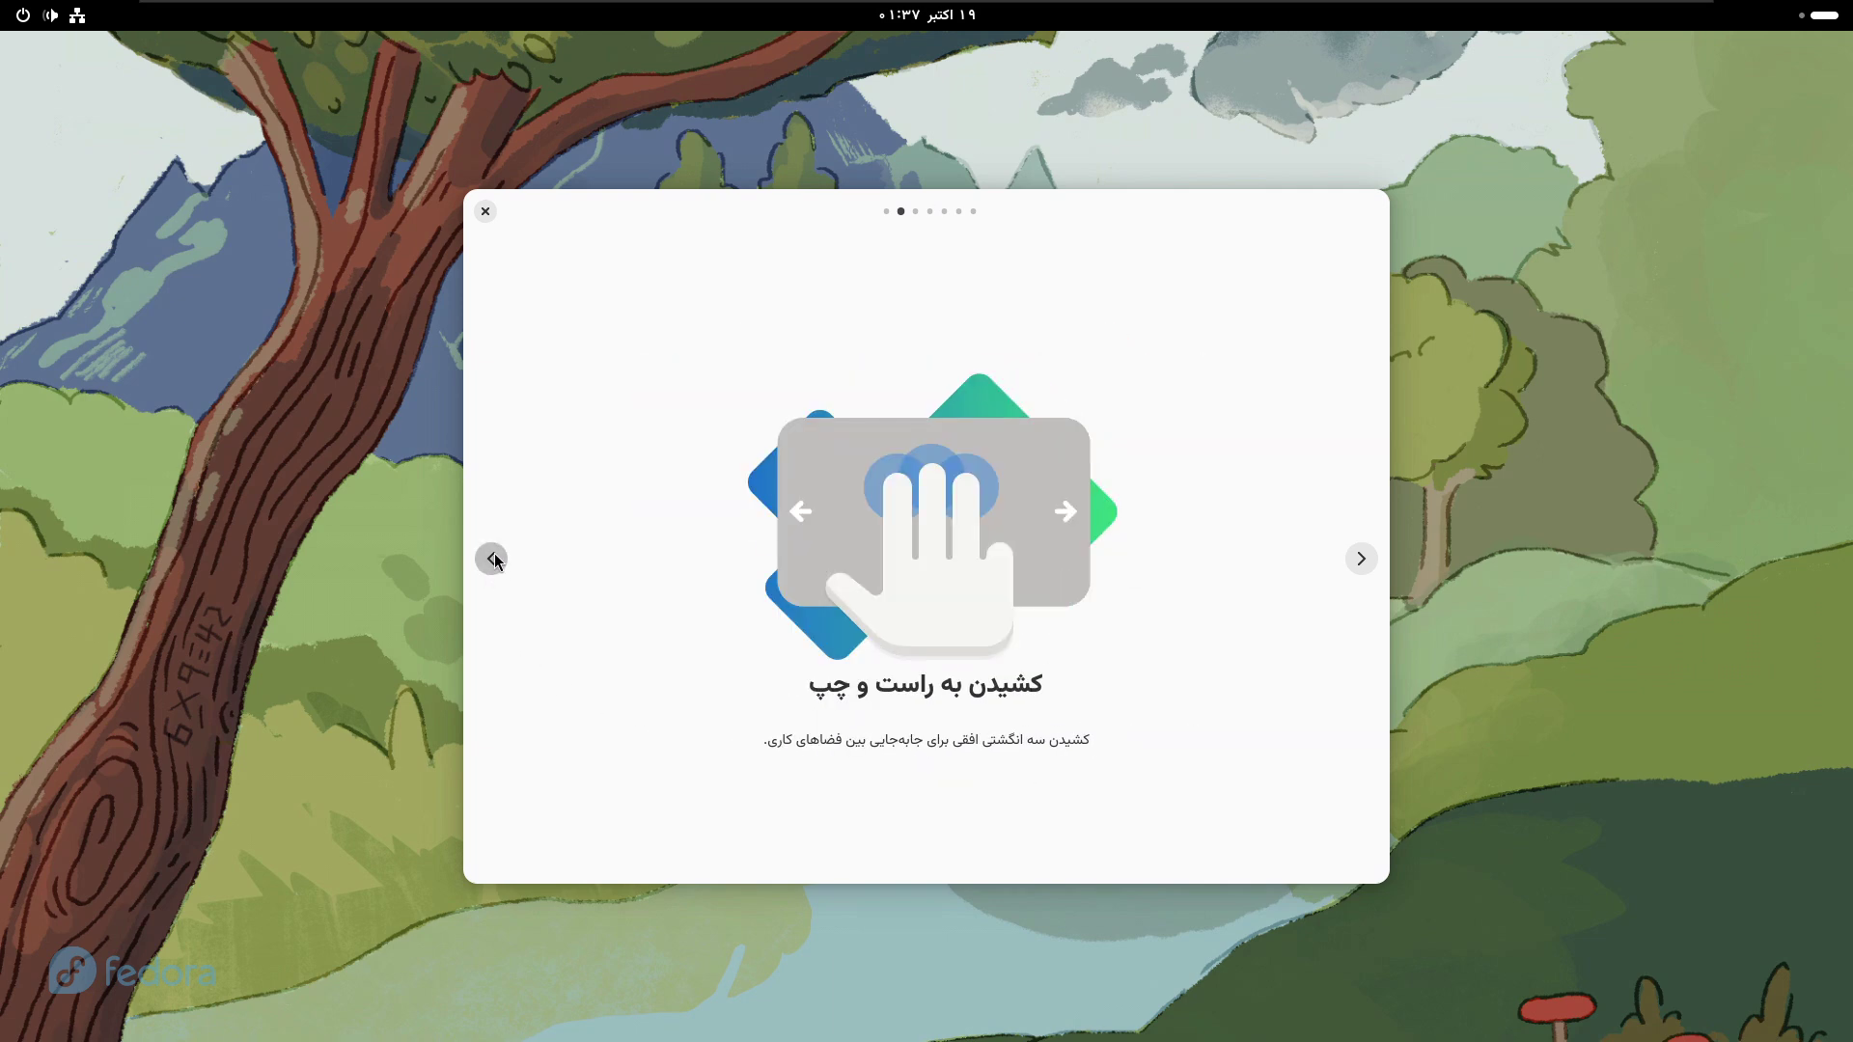
left_click(492, 559)
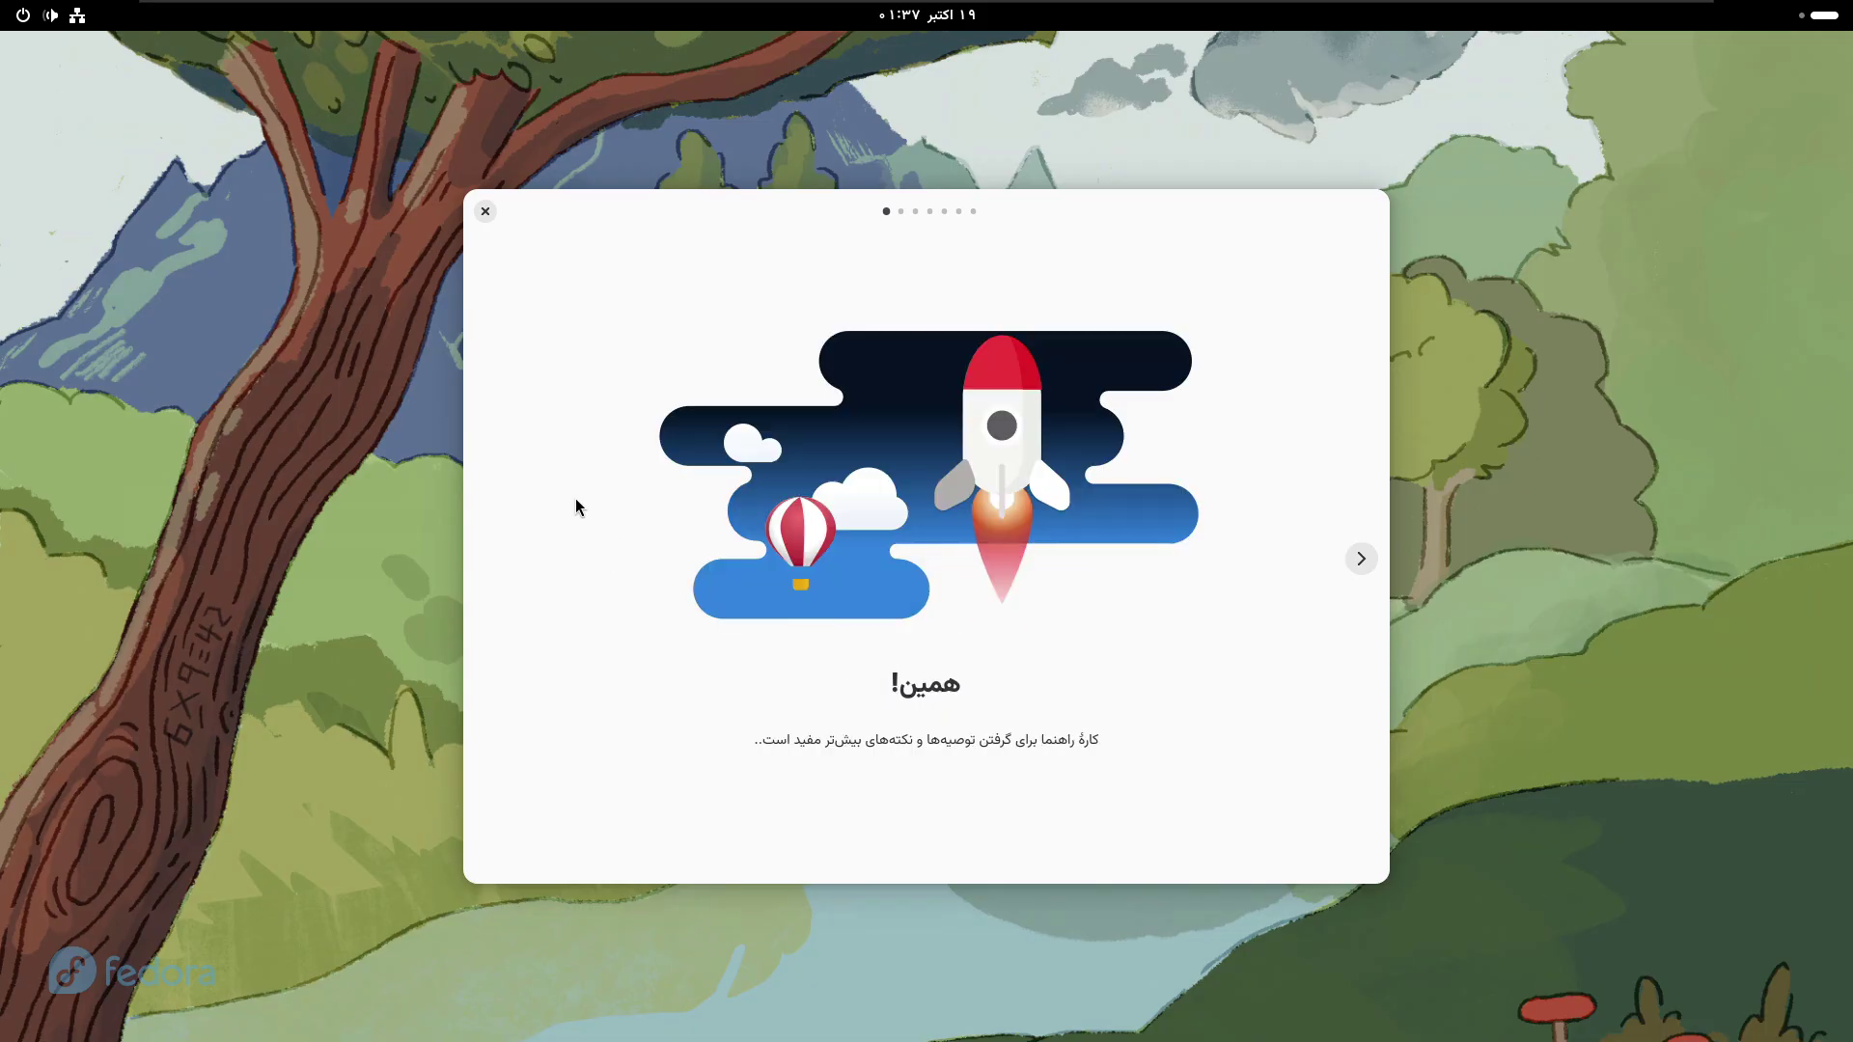
left_click(486, 211)
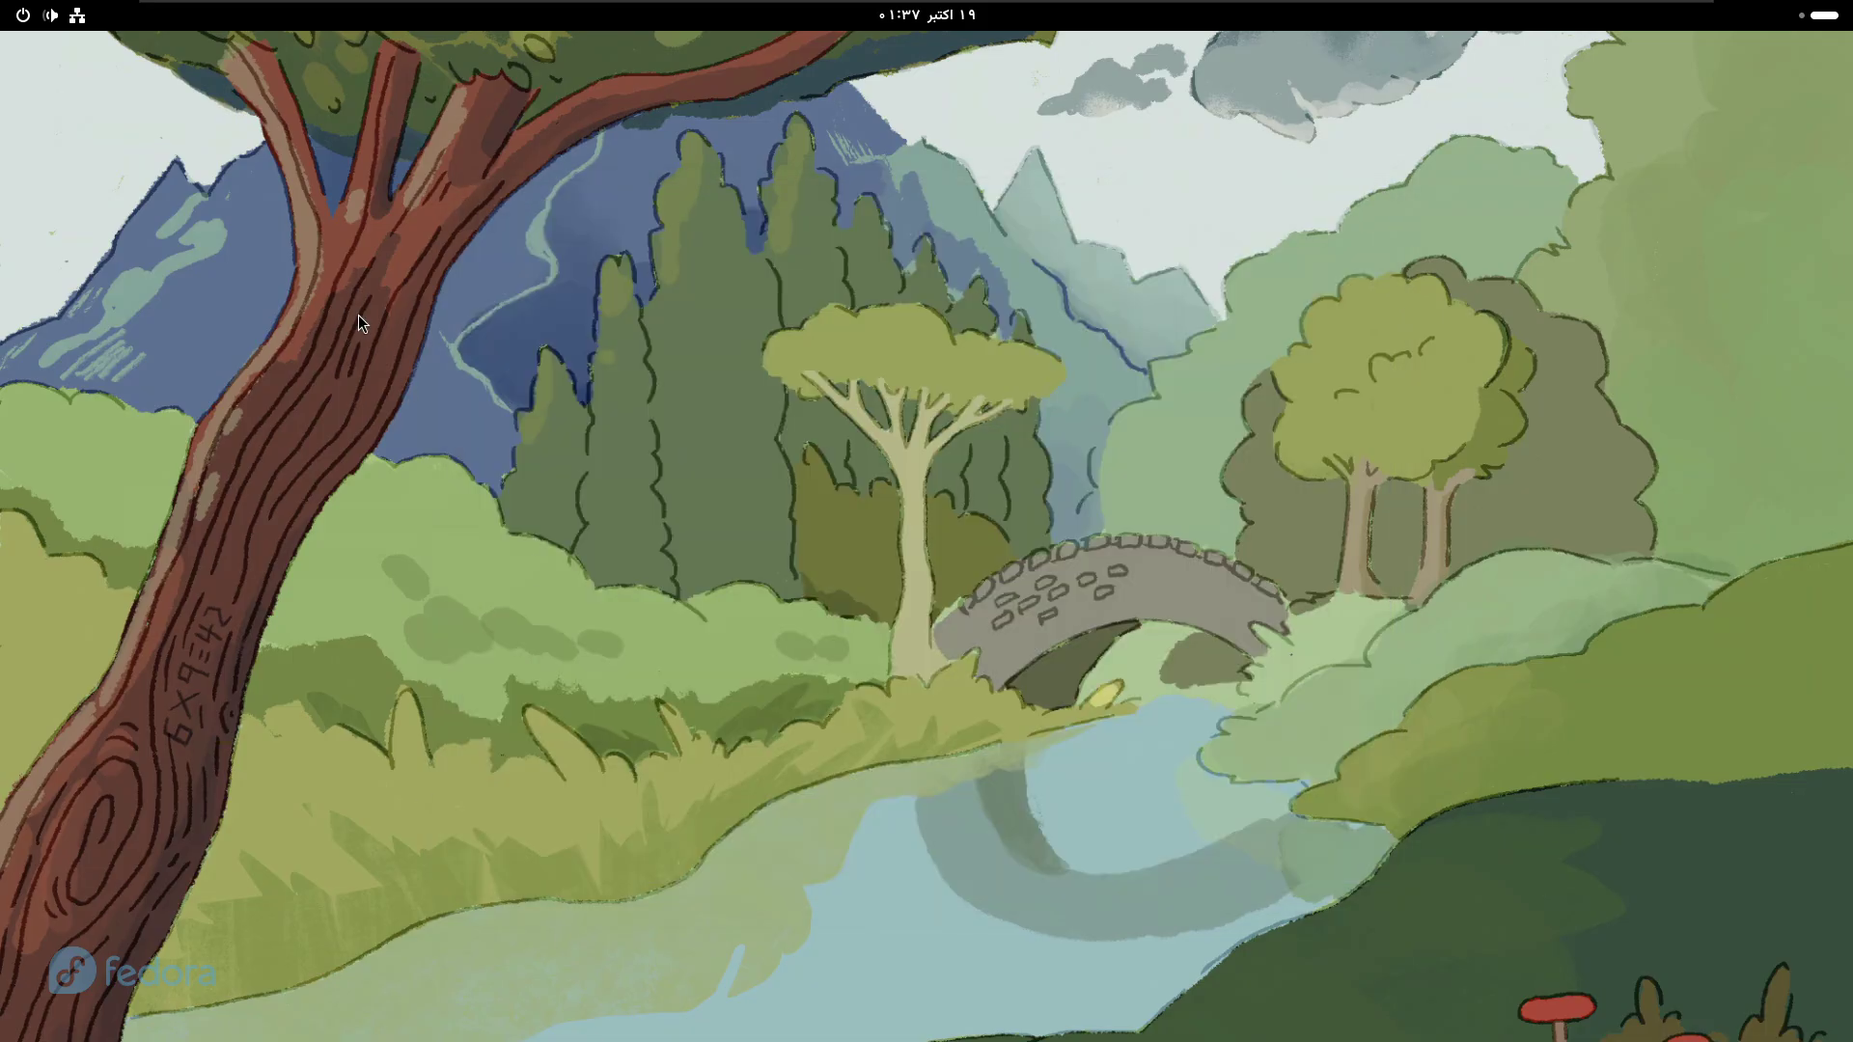
key("super")
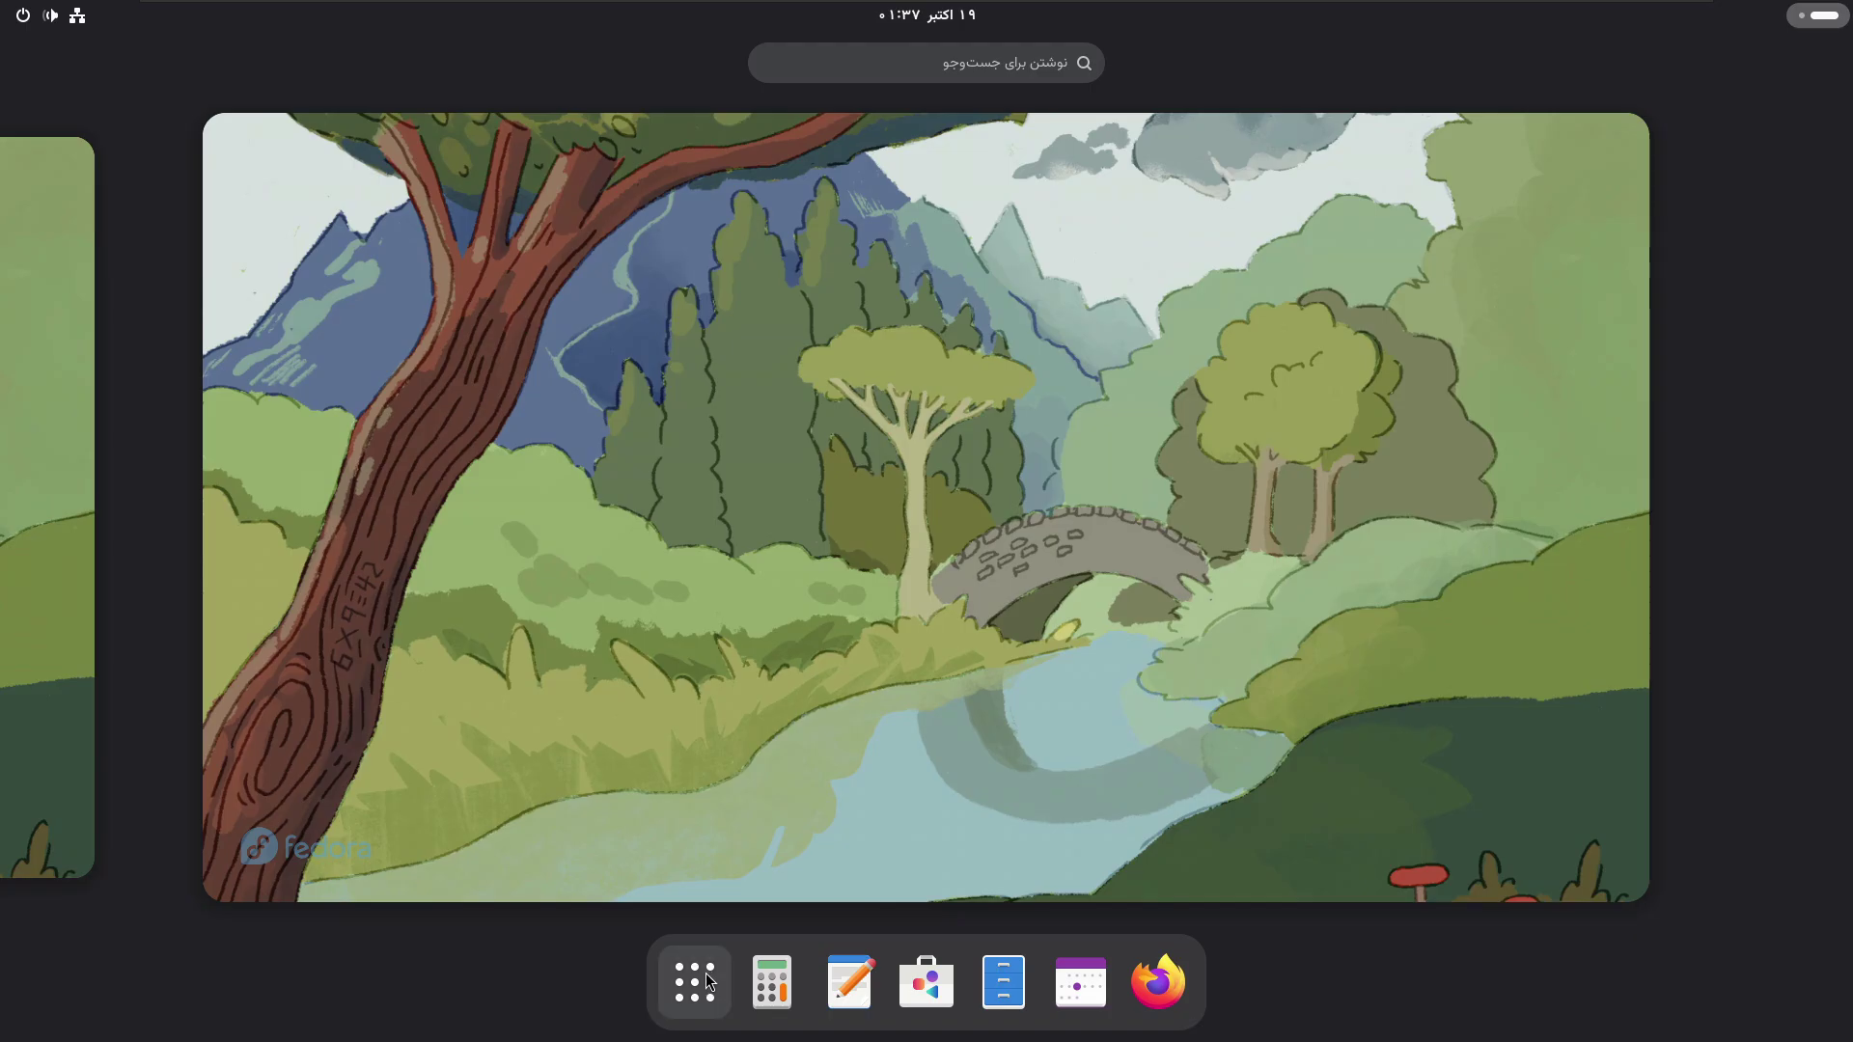
- Open Settings from the app grid, scroll its sidebar categories, and close it
left_click(695, 983)
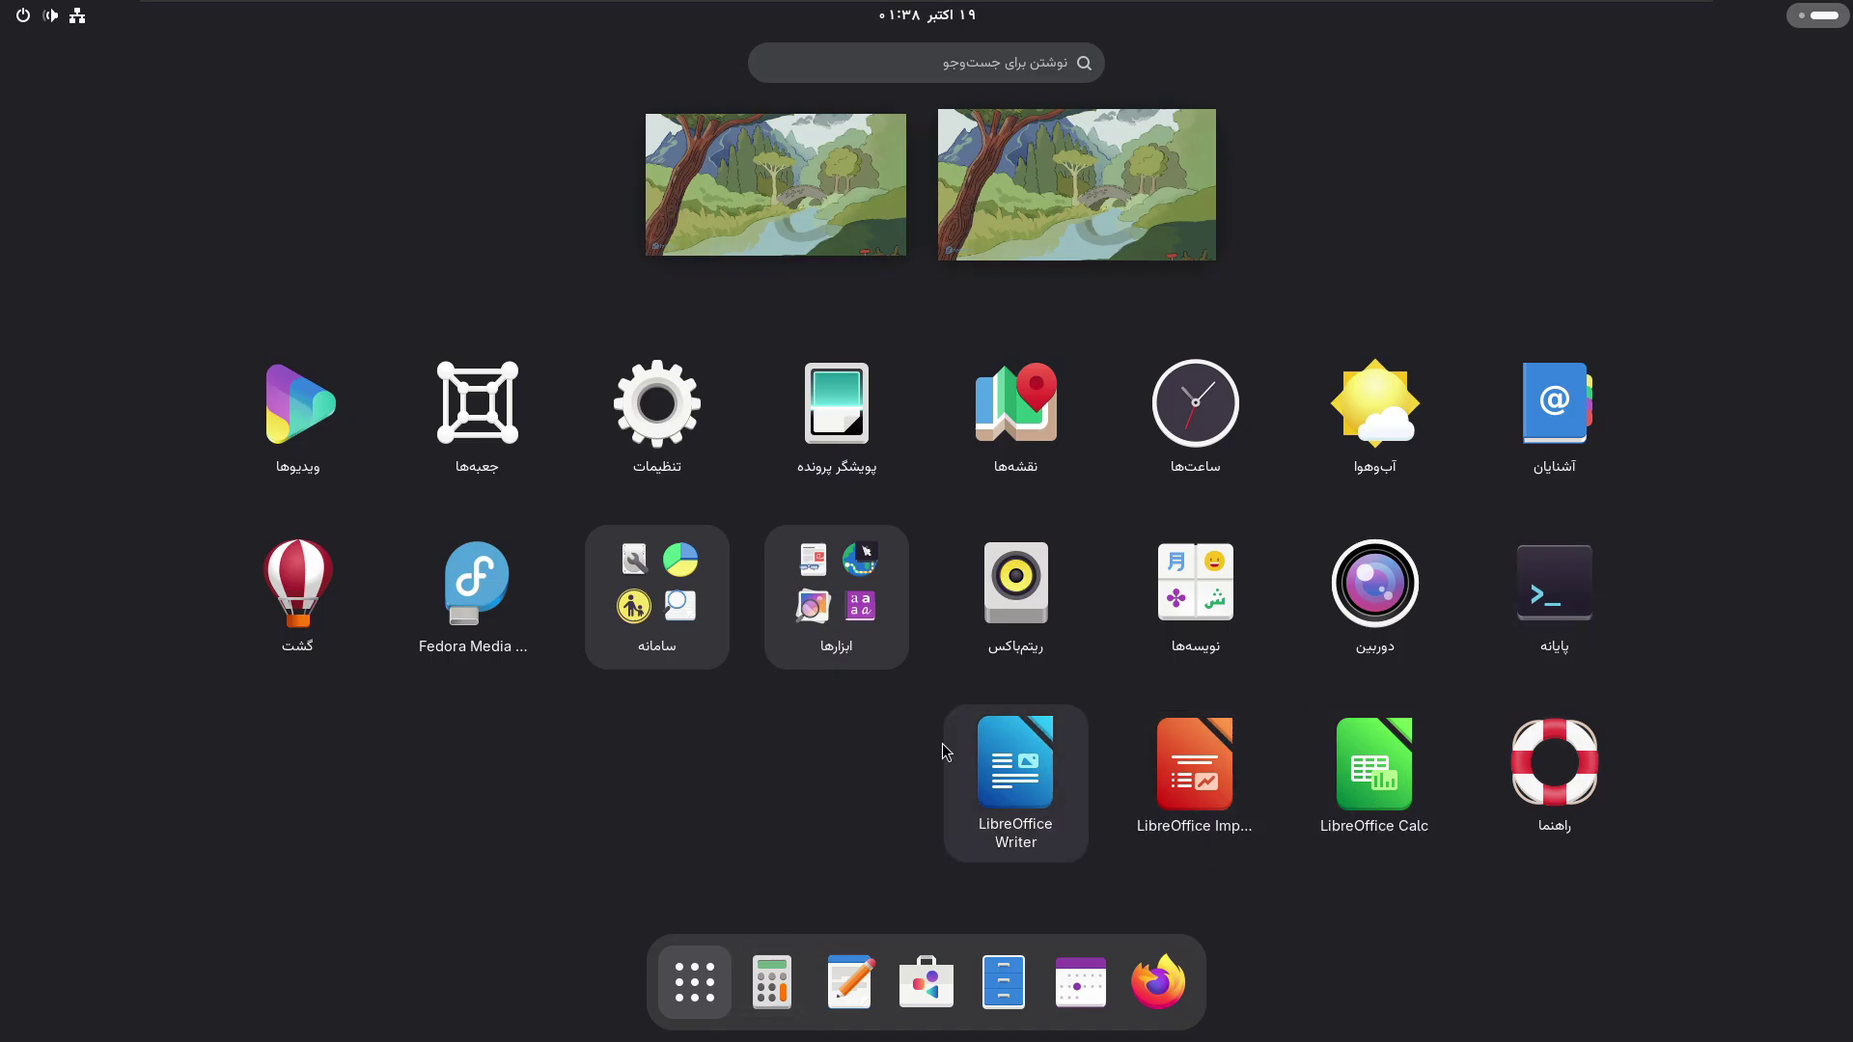
left_click(690, 417)
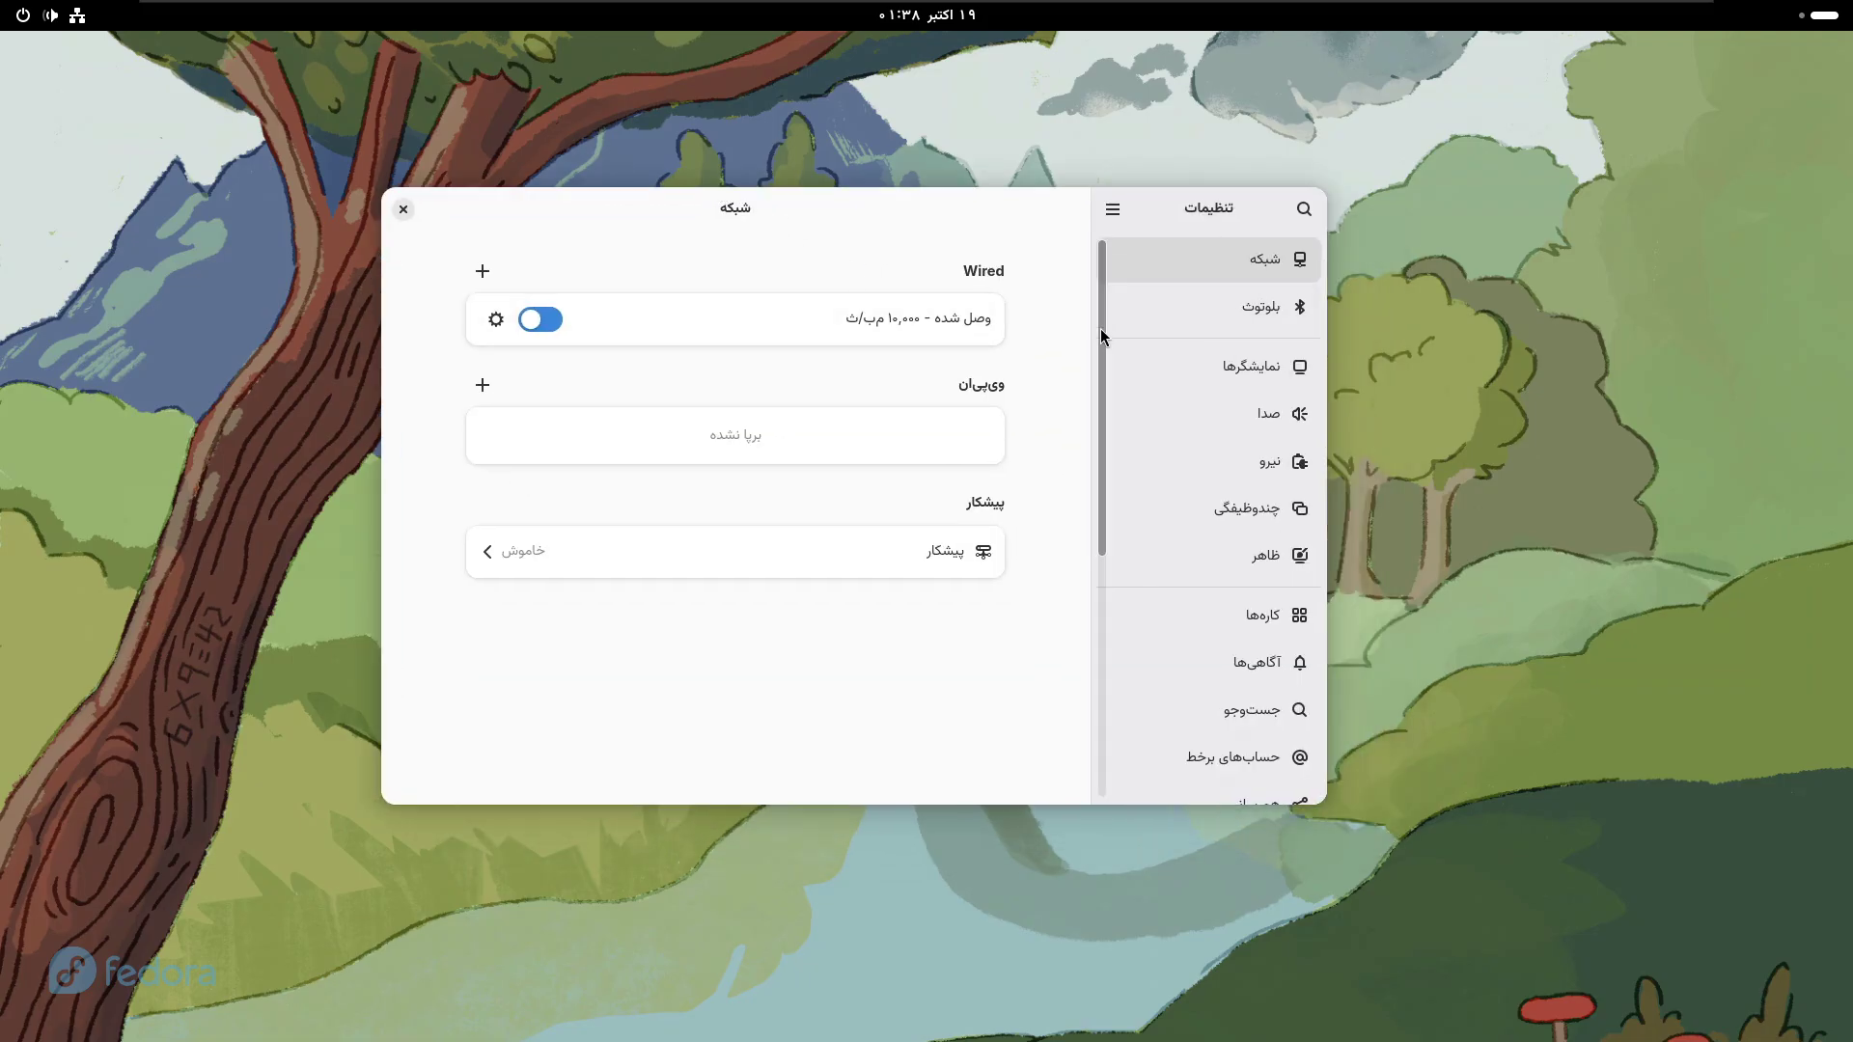
scroll(1134, 647, "down", 5)
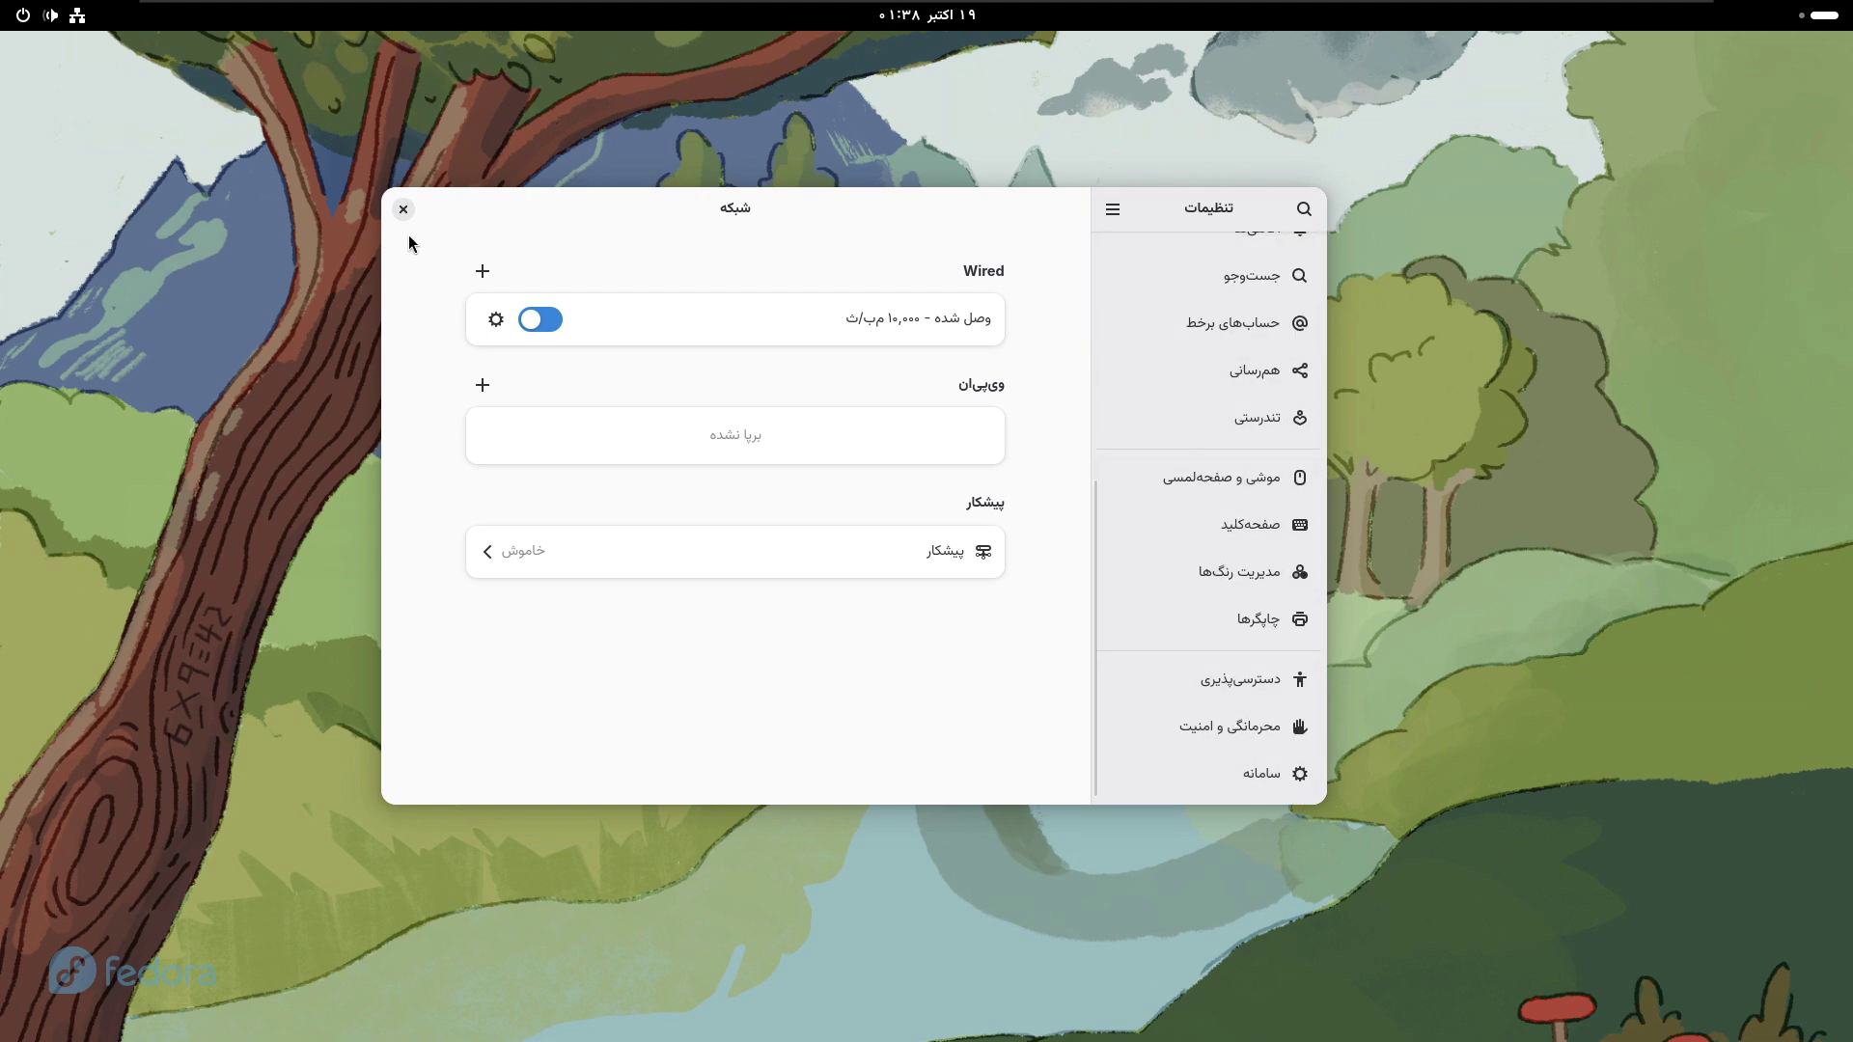
left_click(403, 209)
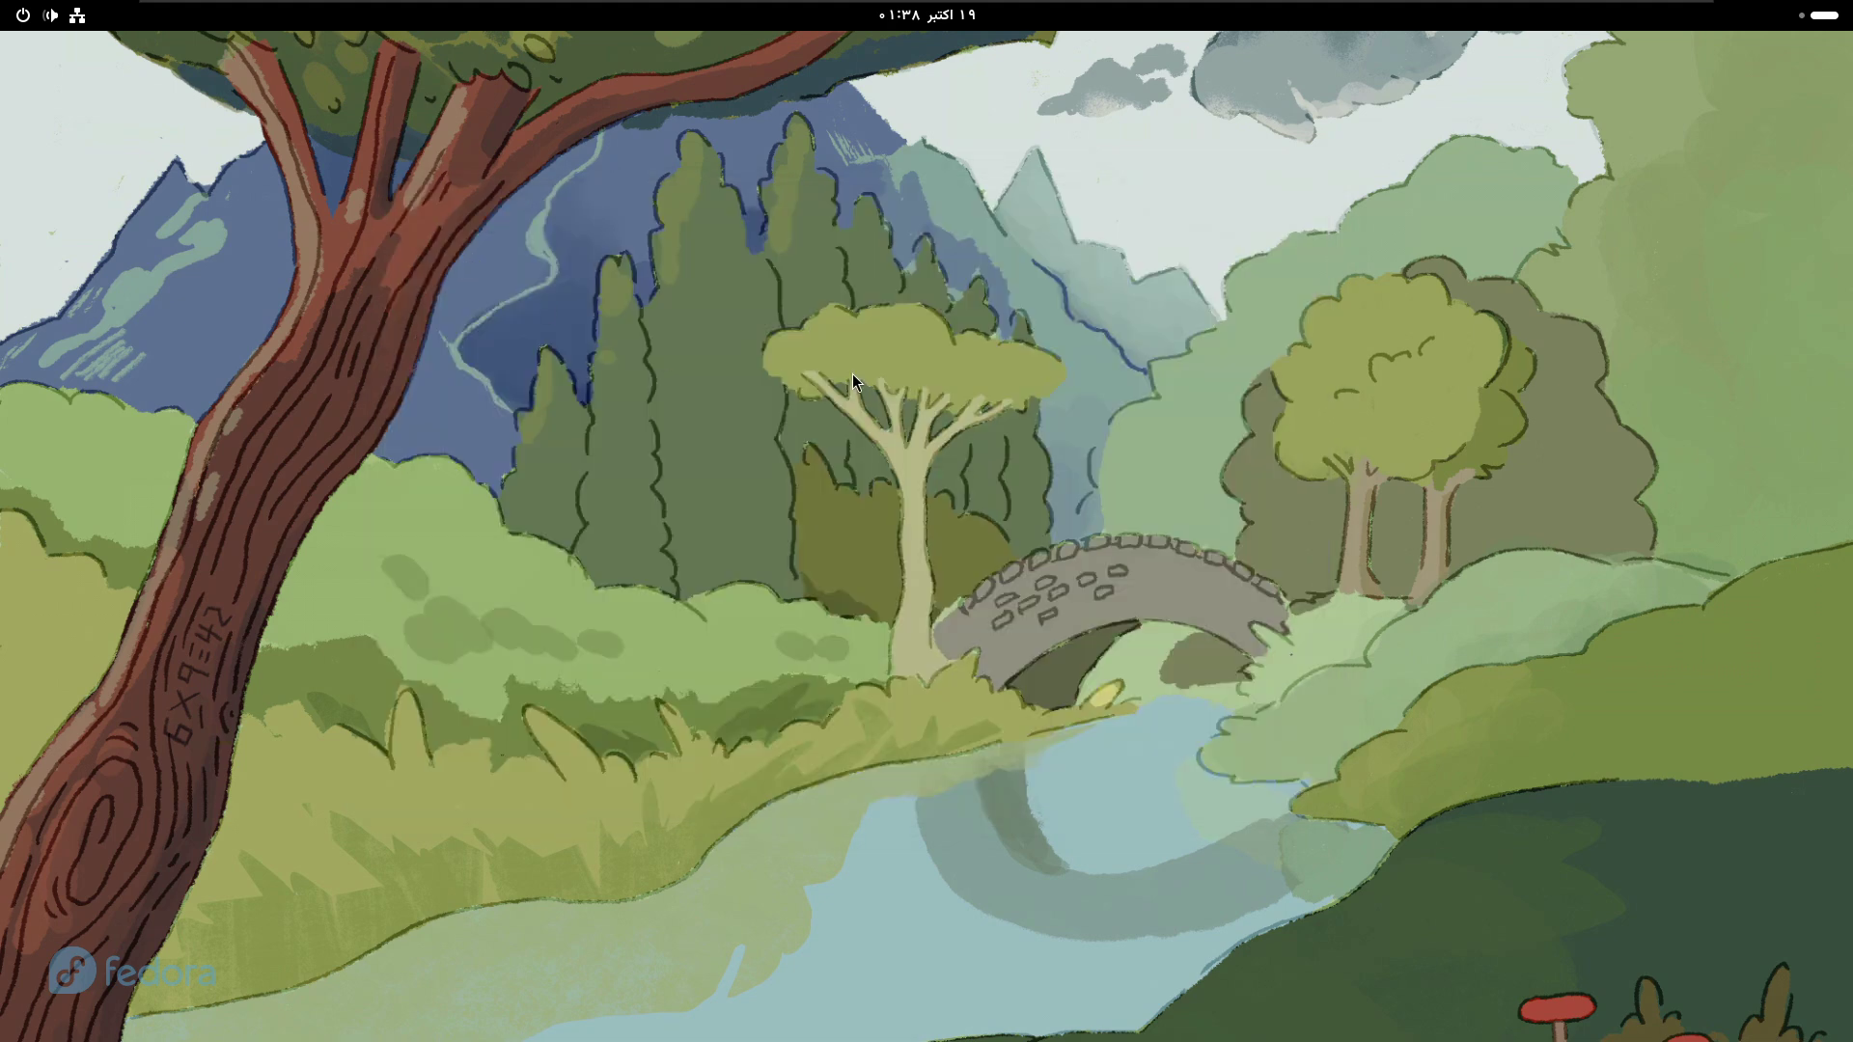
- Bring up the app grid in Activities, then return to the desktop
key("super")
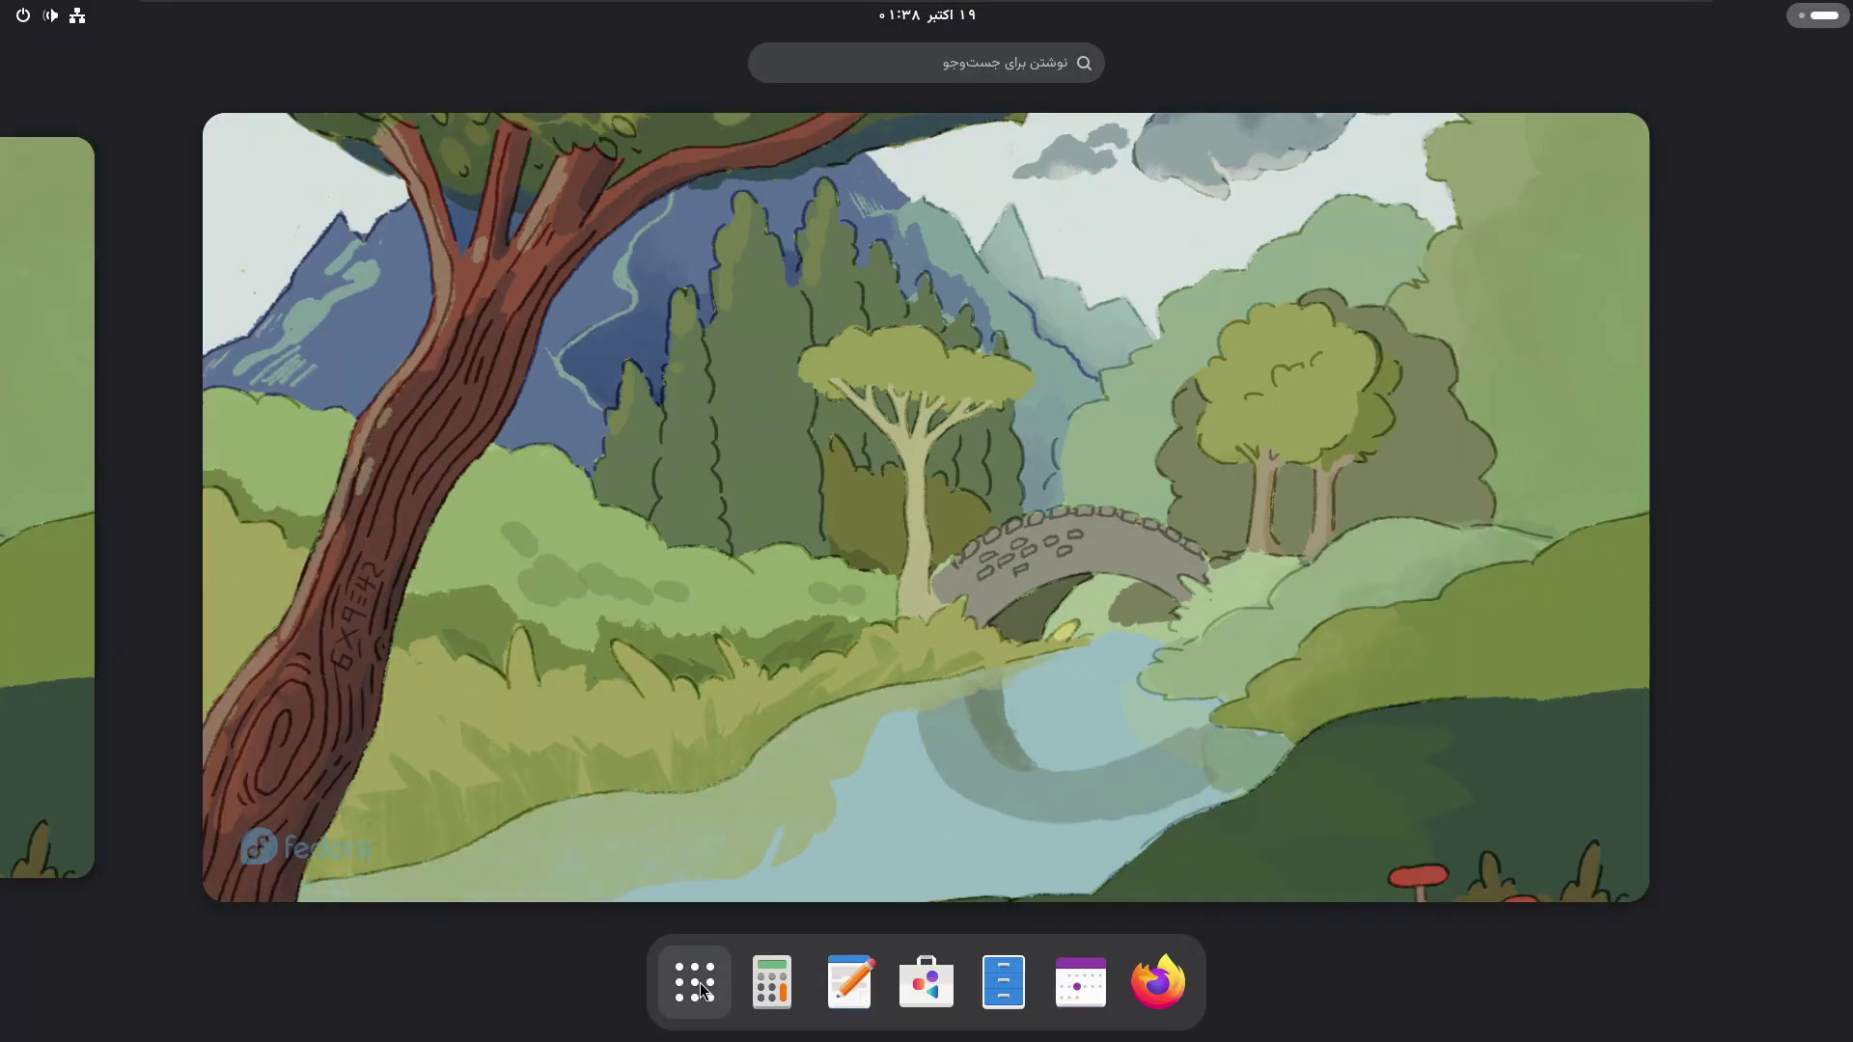
left_click(695, 982)
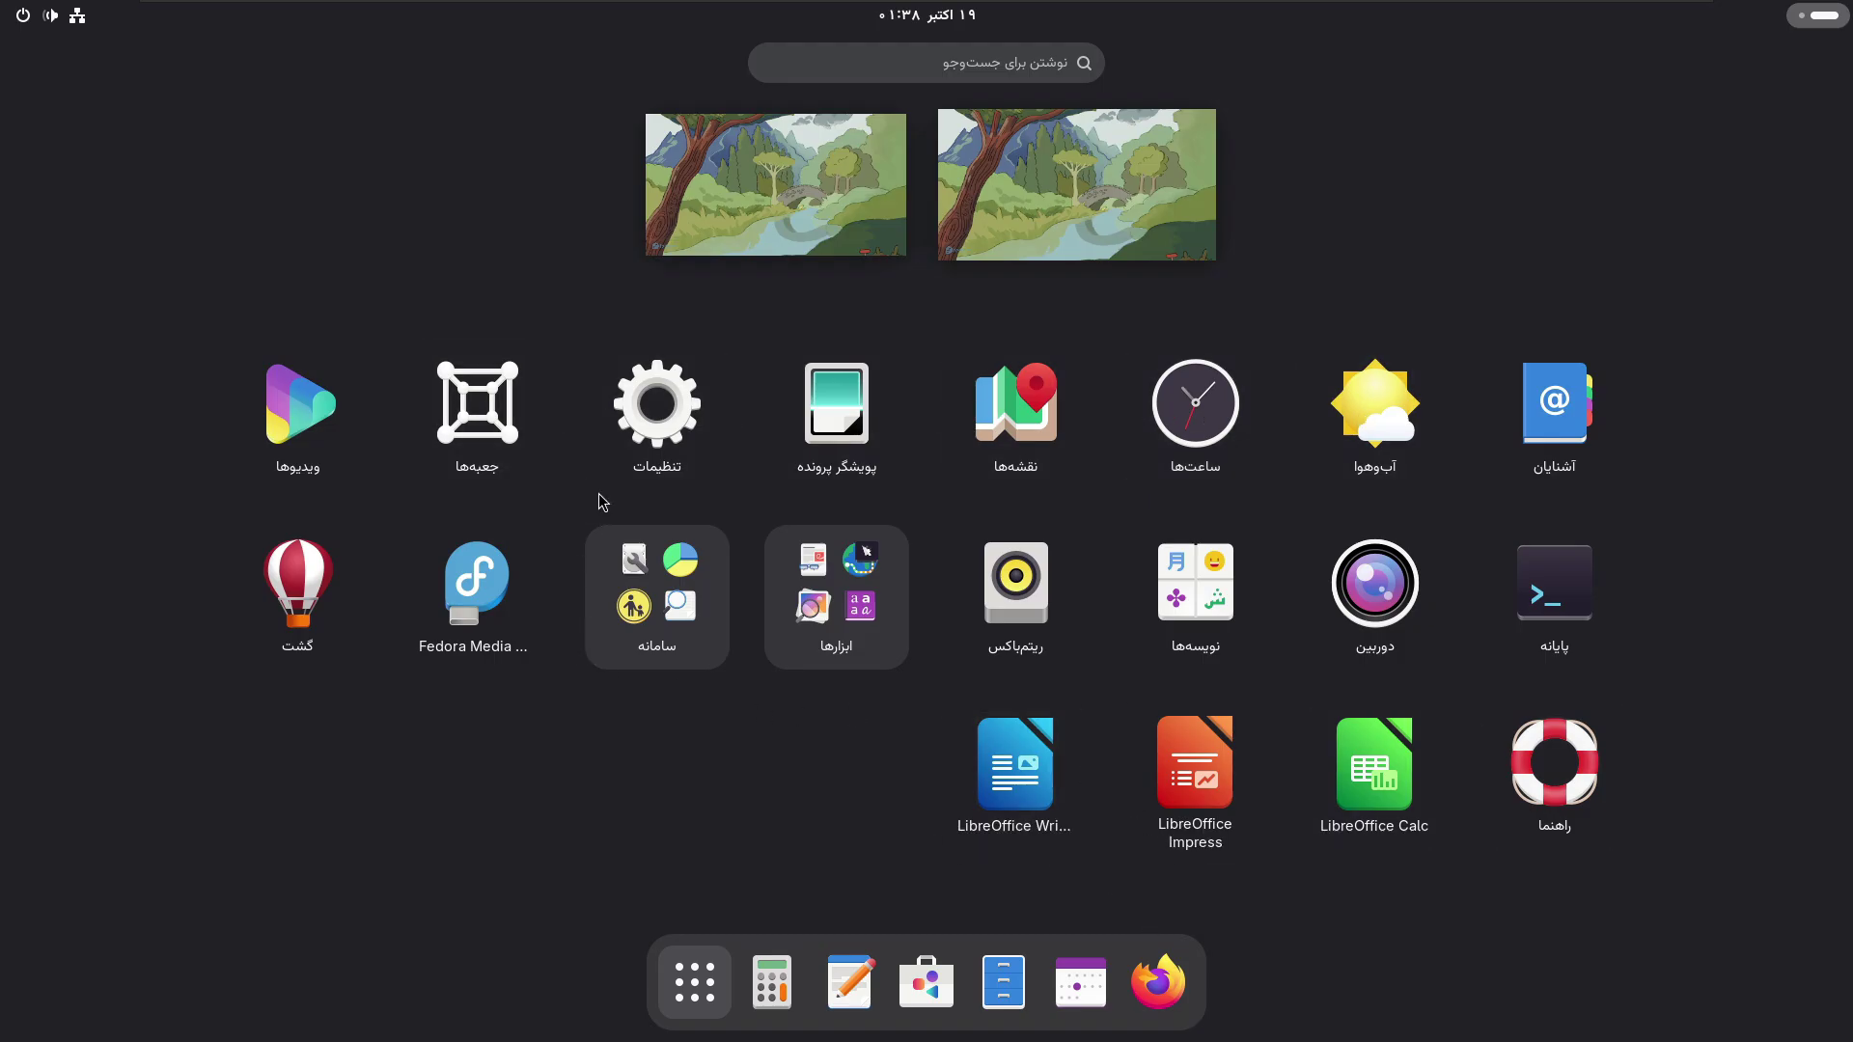
left_click(702, 997)
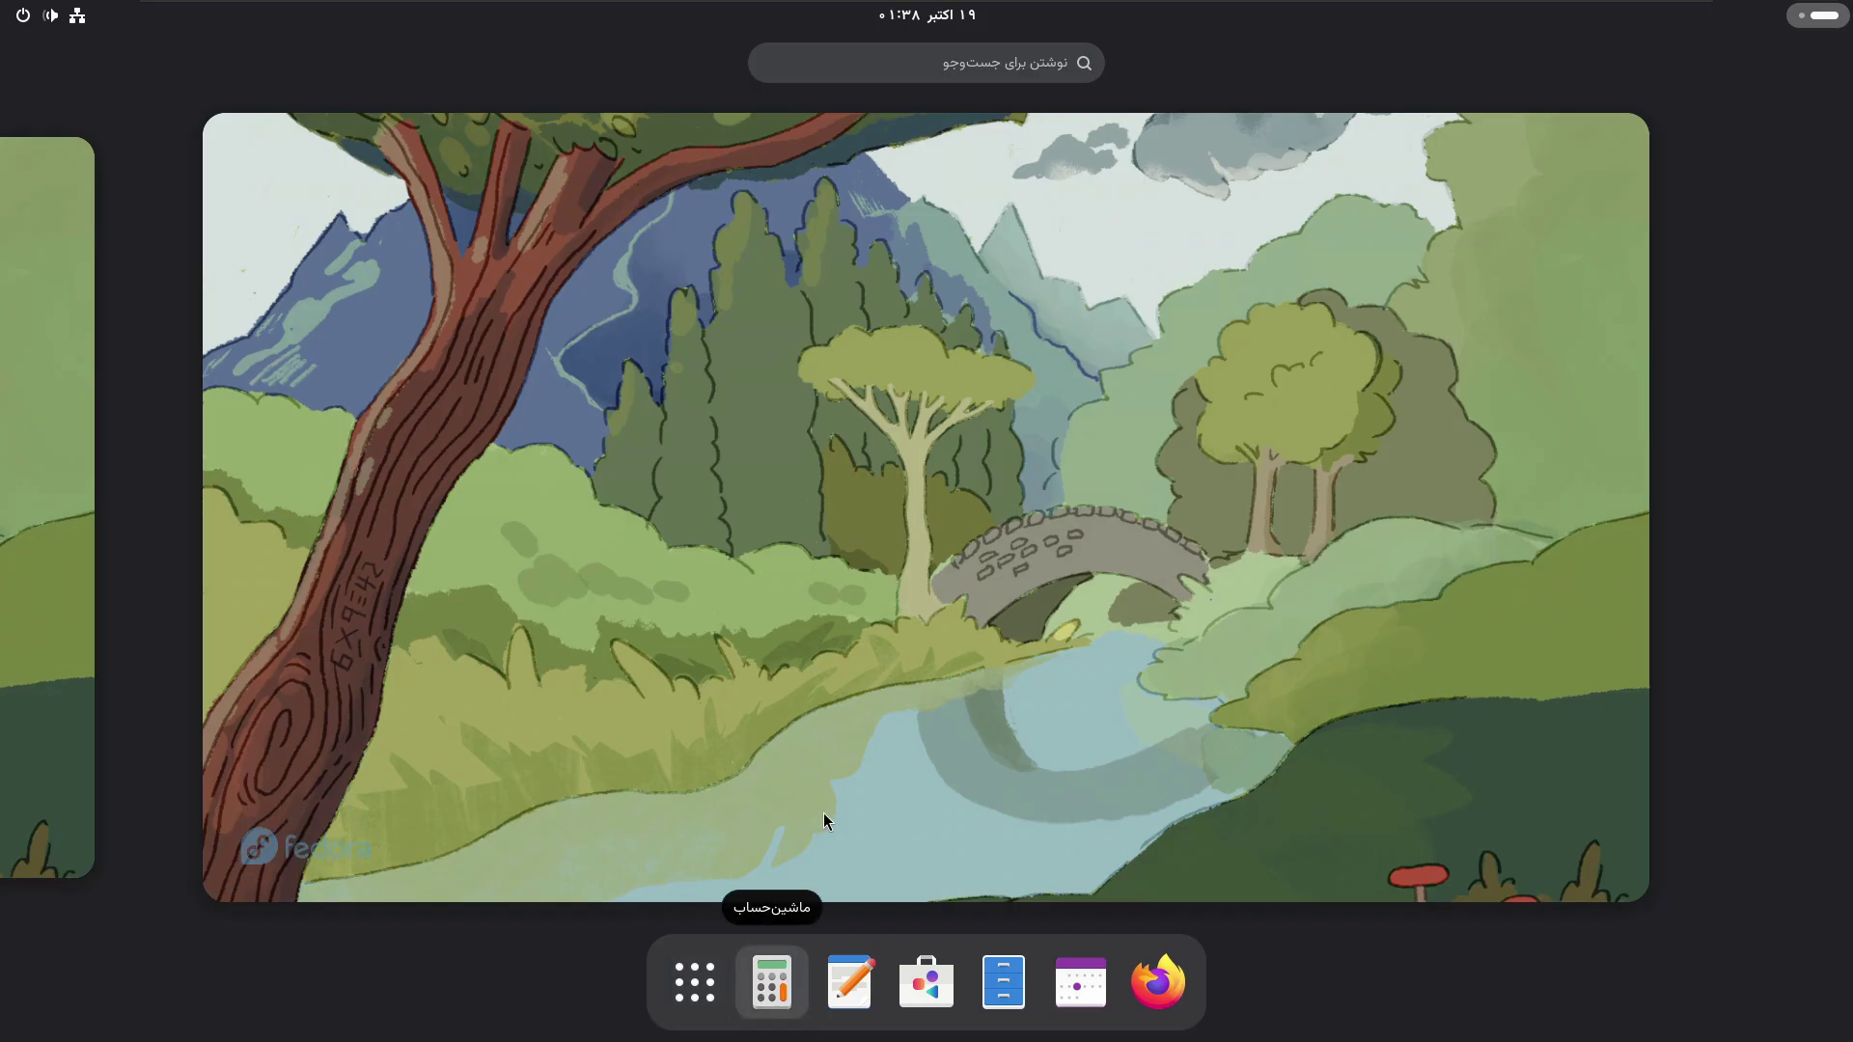
left_click(824, 704)
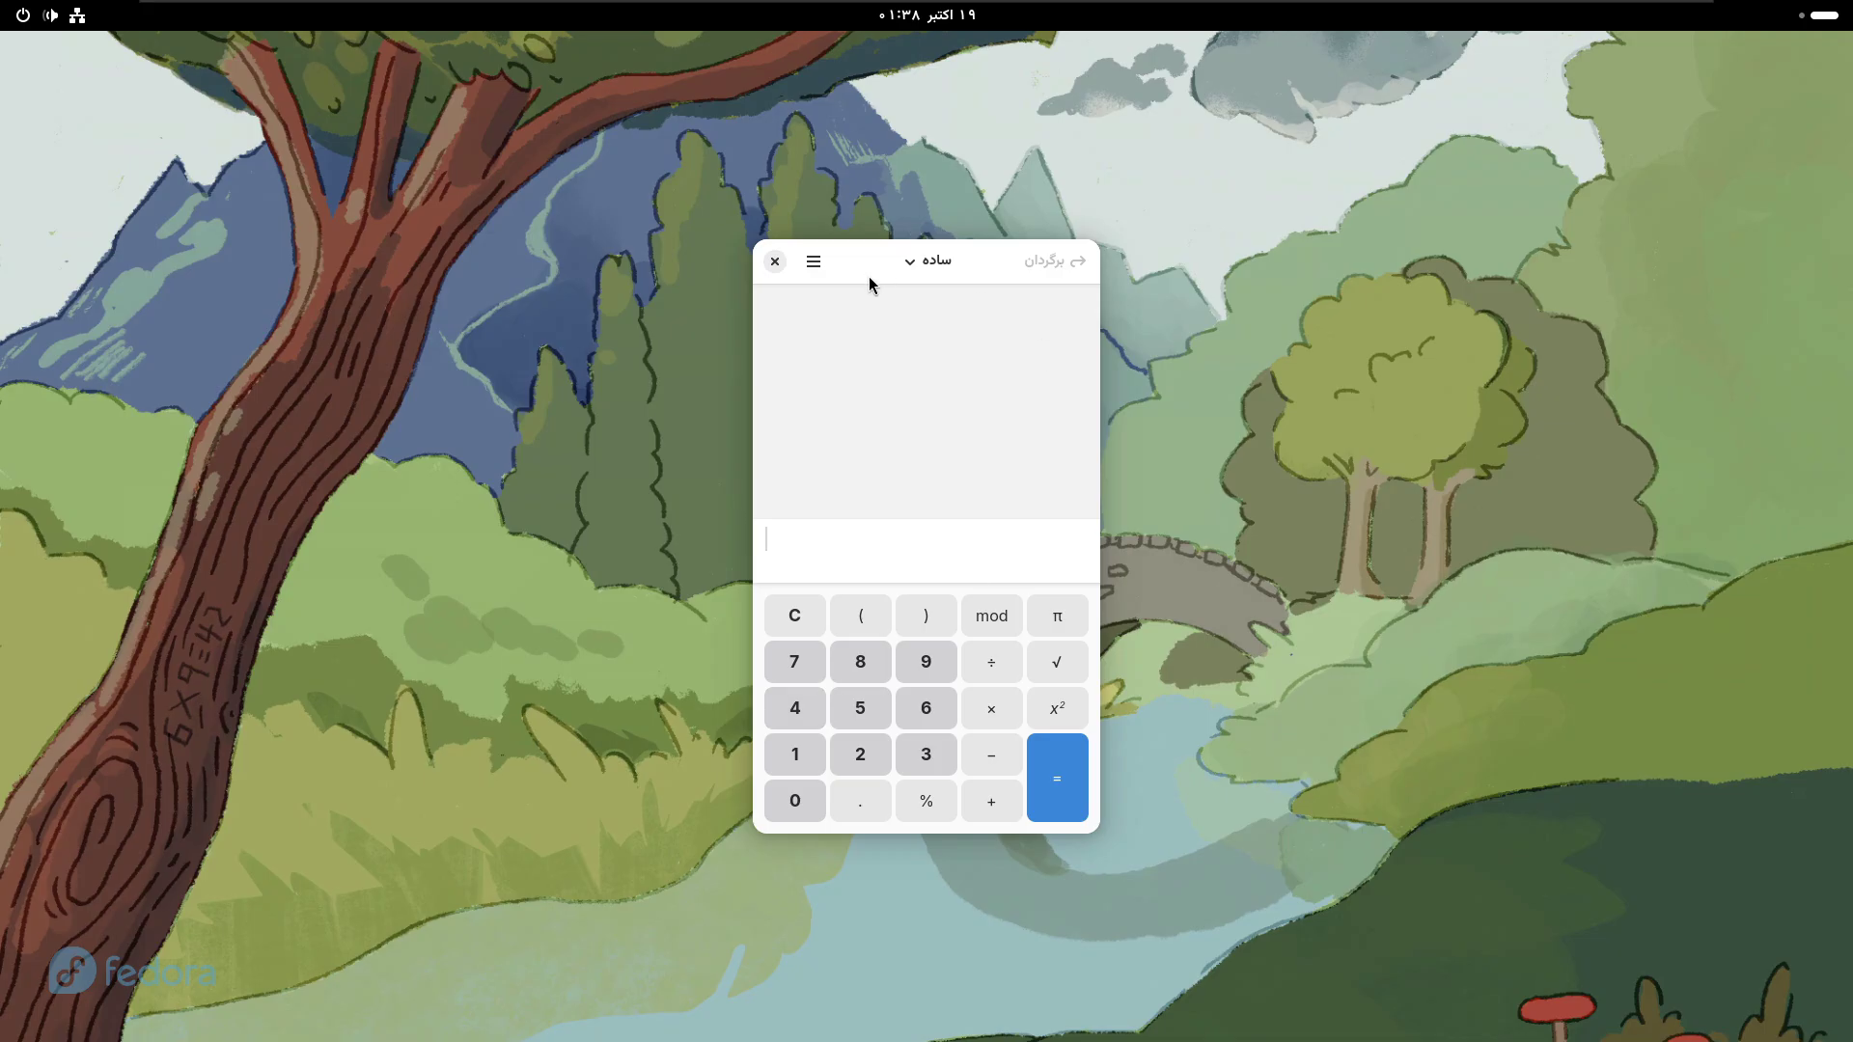
- Move the Calculator window aside, close it, and show the app grid again
left_click_drag(868, 276, 850, 209)
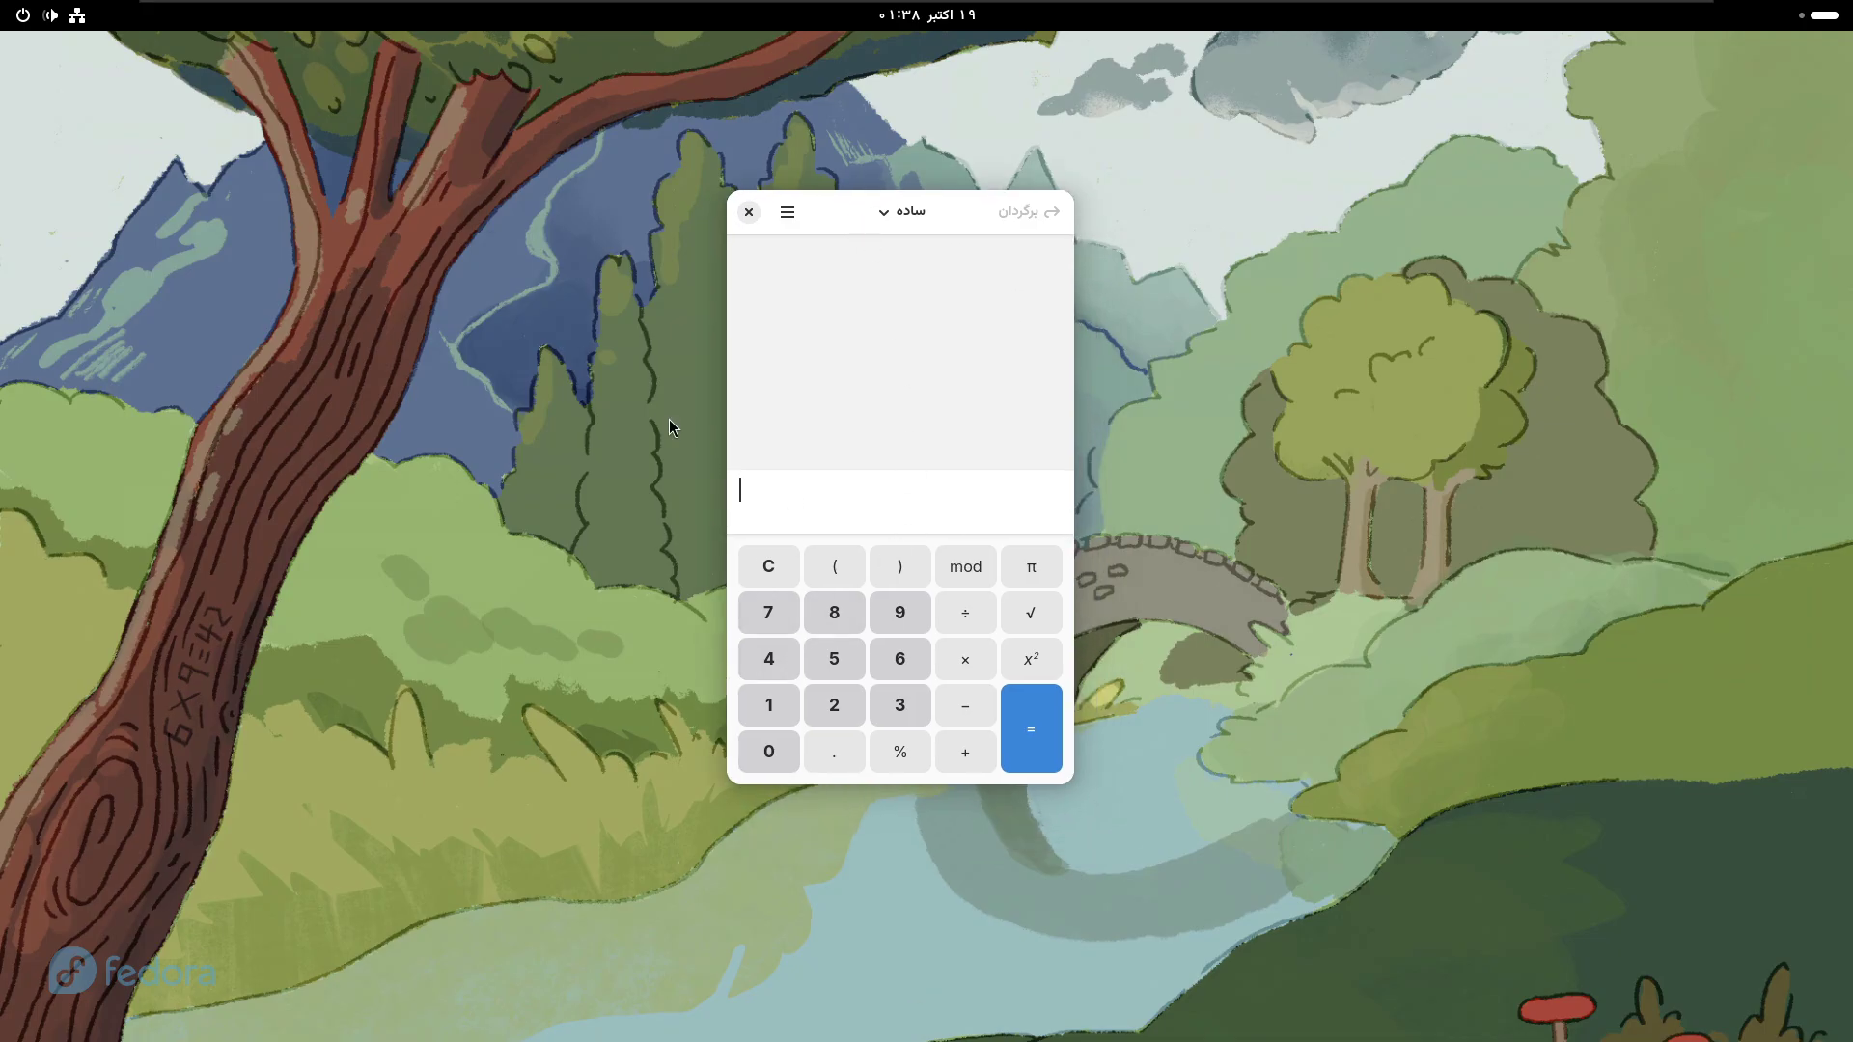
left_click(748, 211)
key("super")
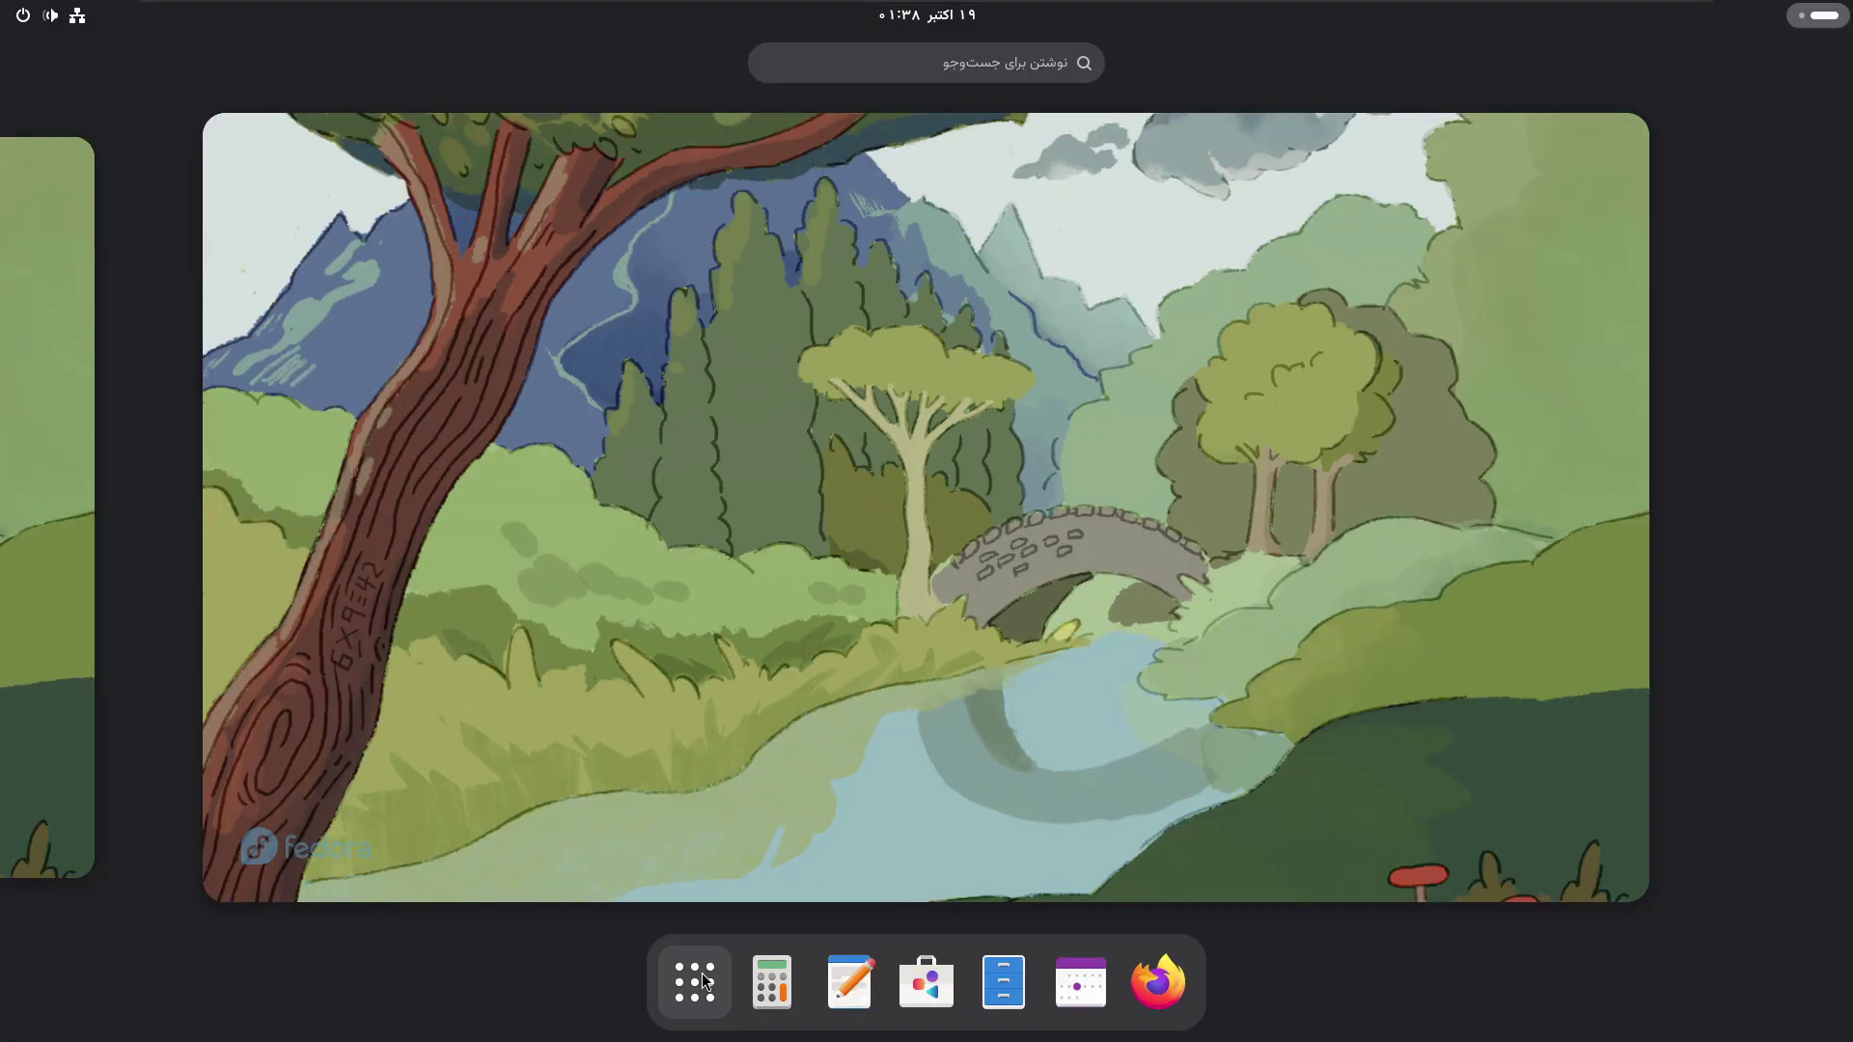
left_click(695, 982)
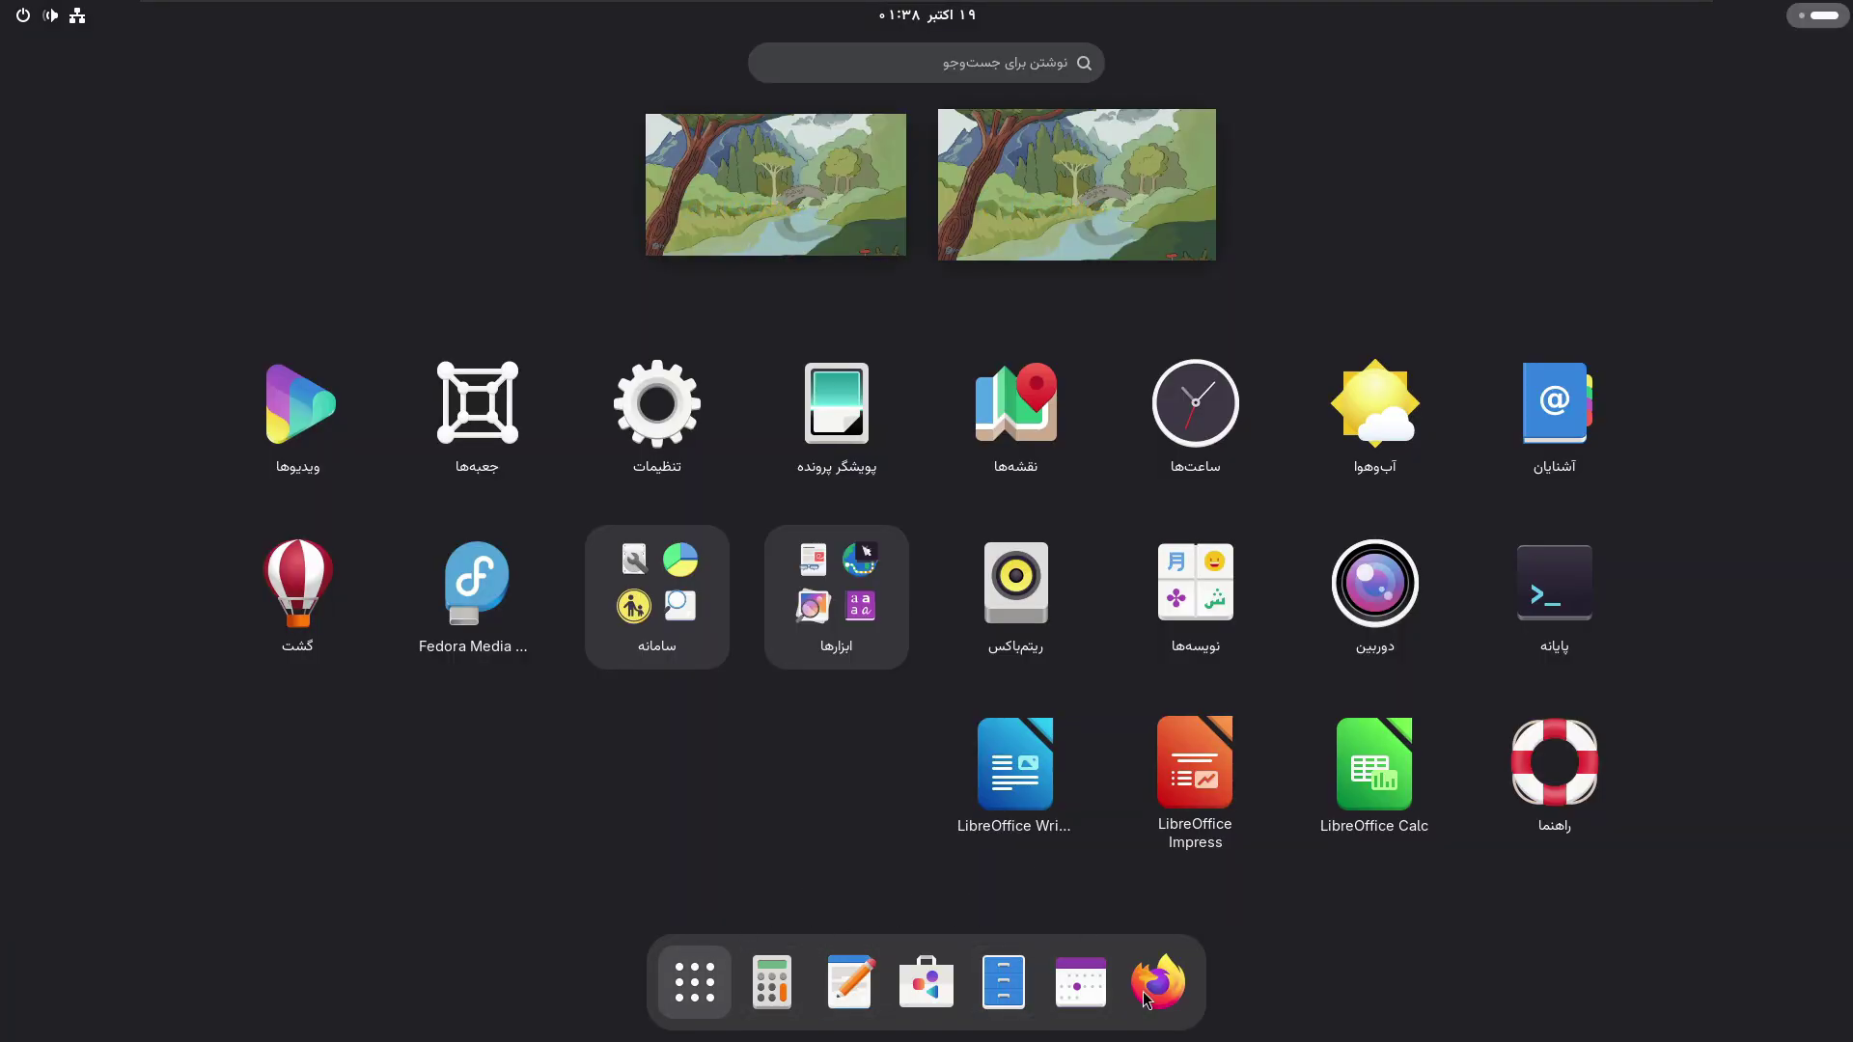
- Launch Software from the dash, then toggle the Activities overview closed
left_click(929, 986)
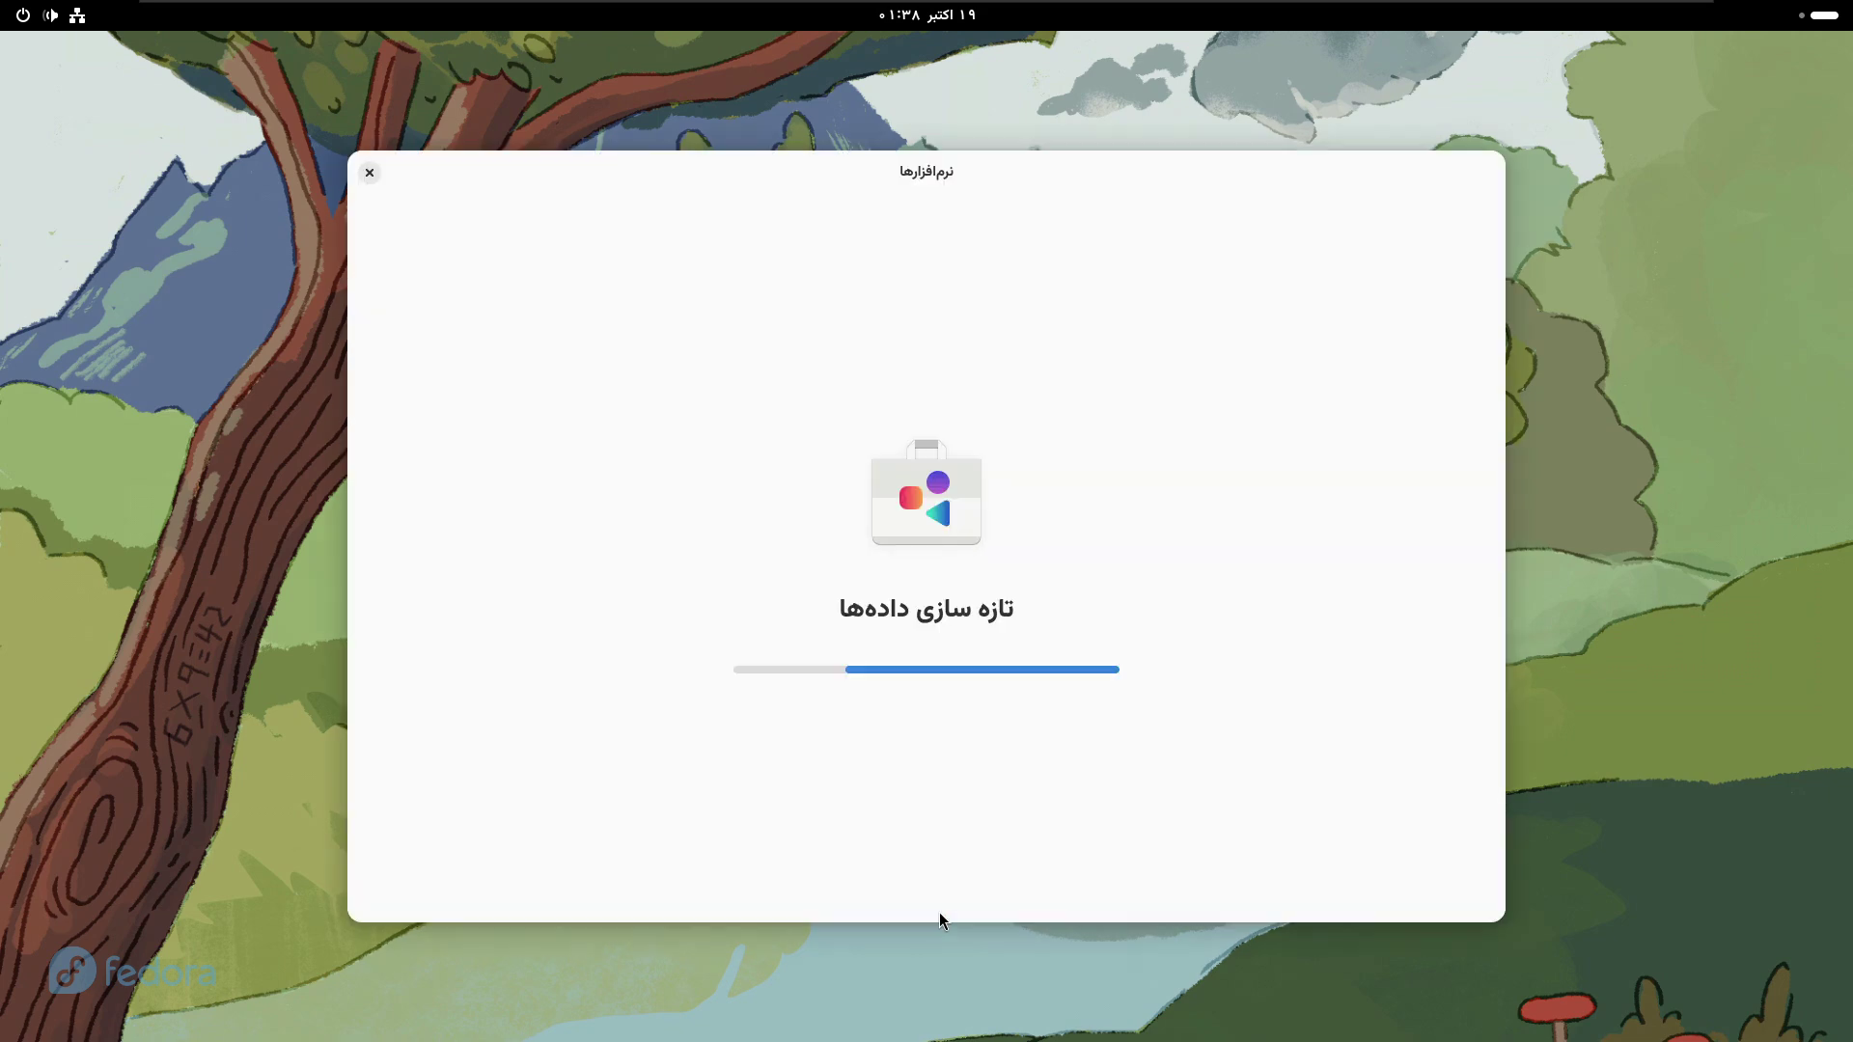
key("super")
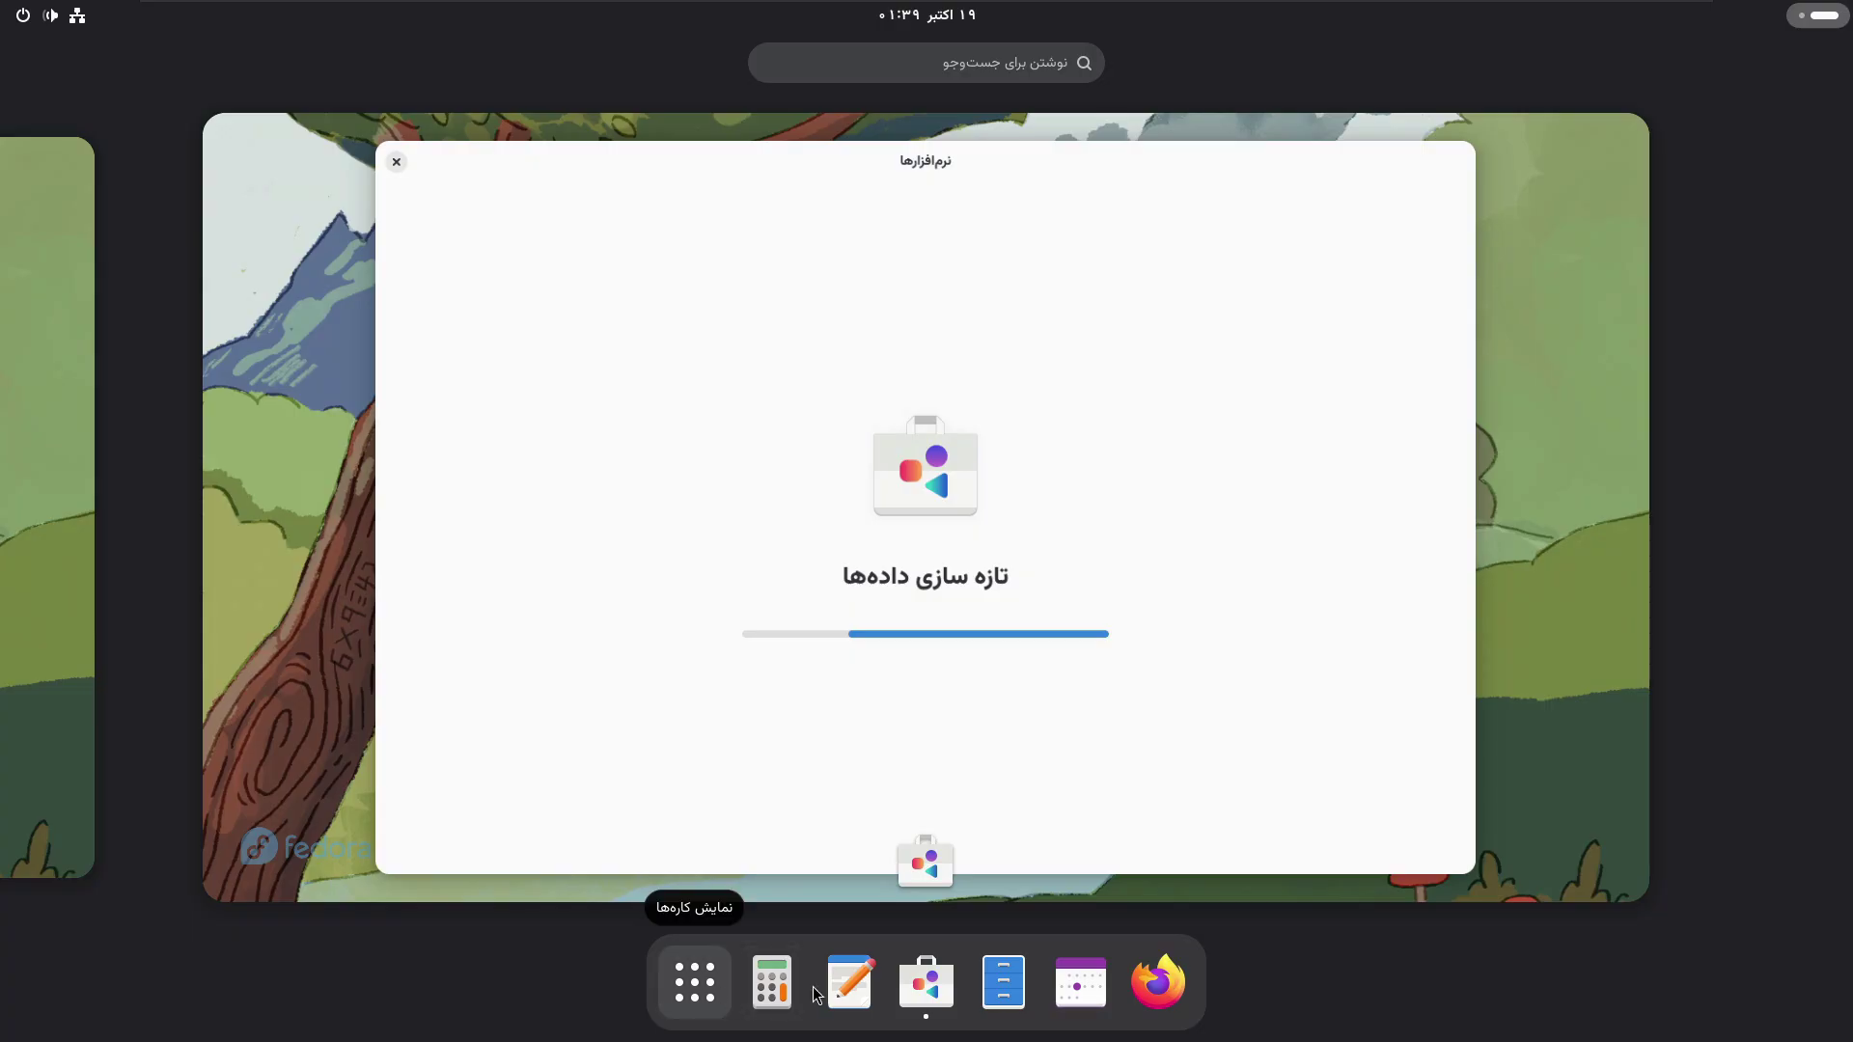
key("super")
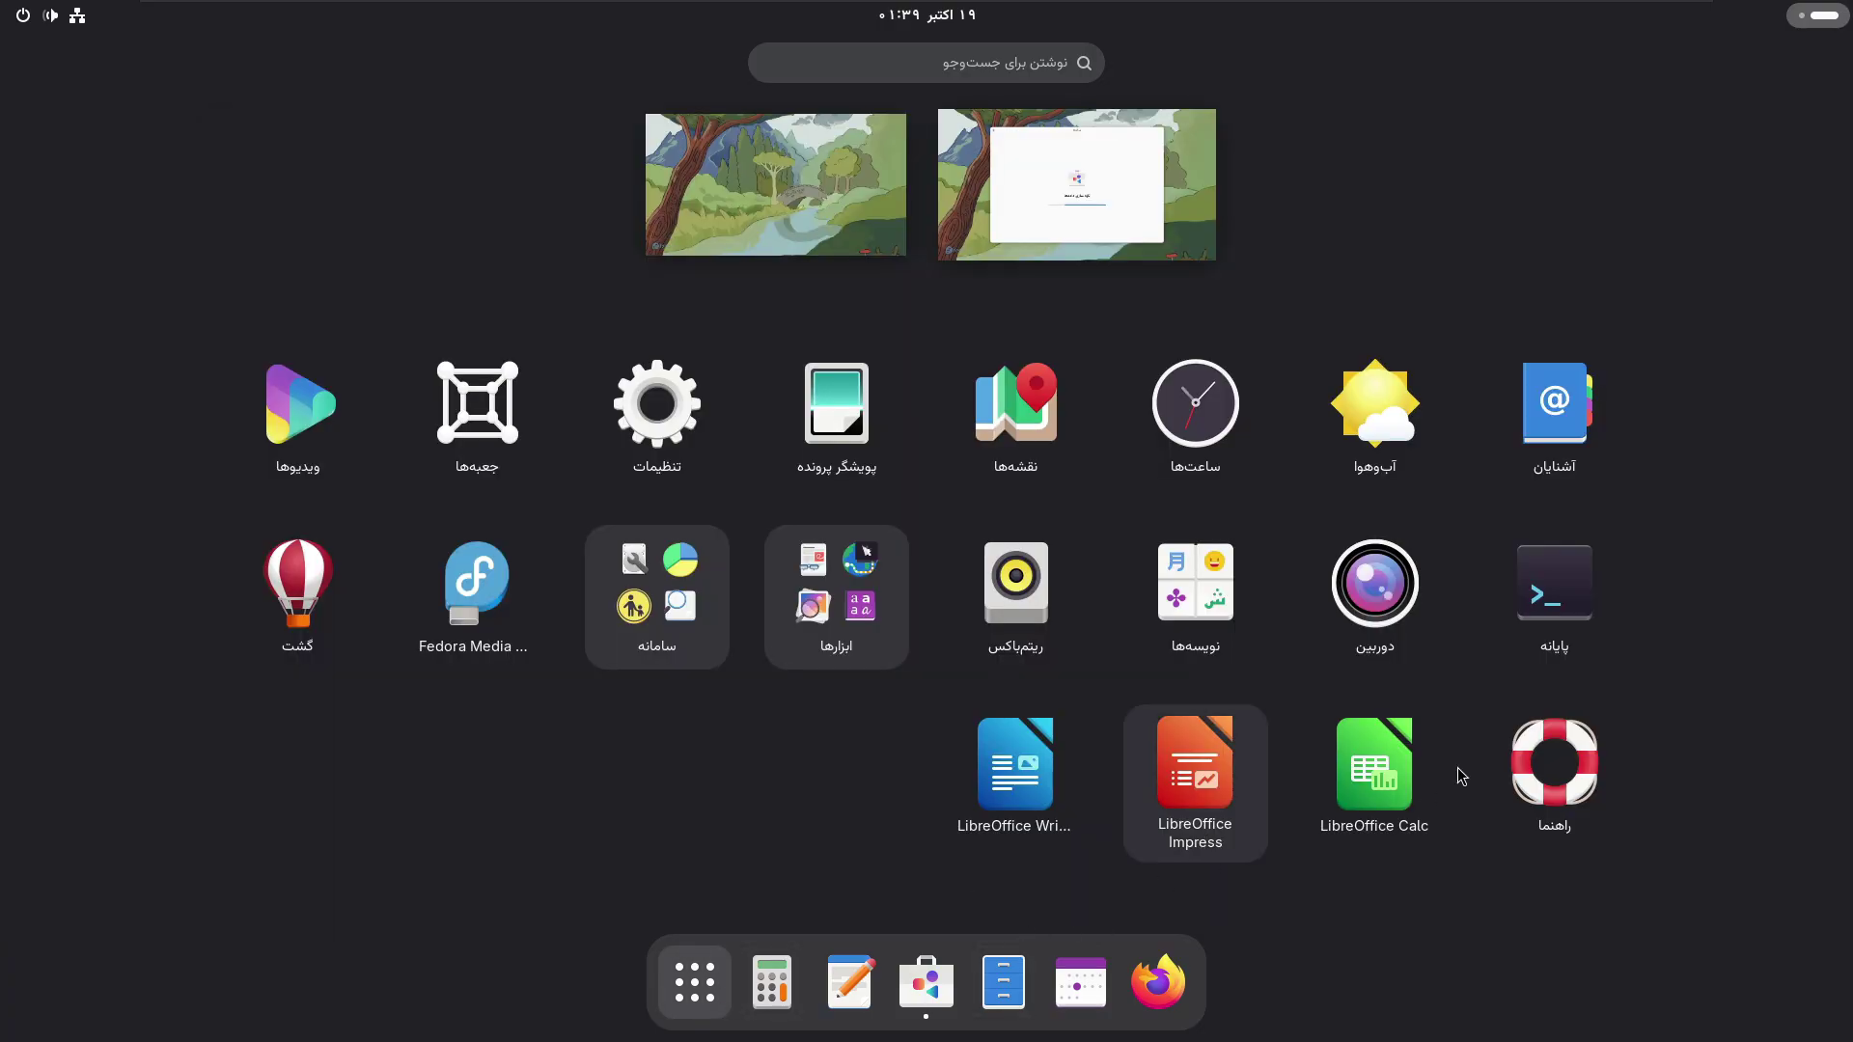
key("super")
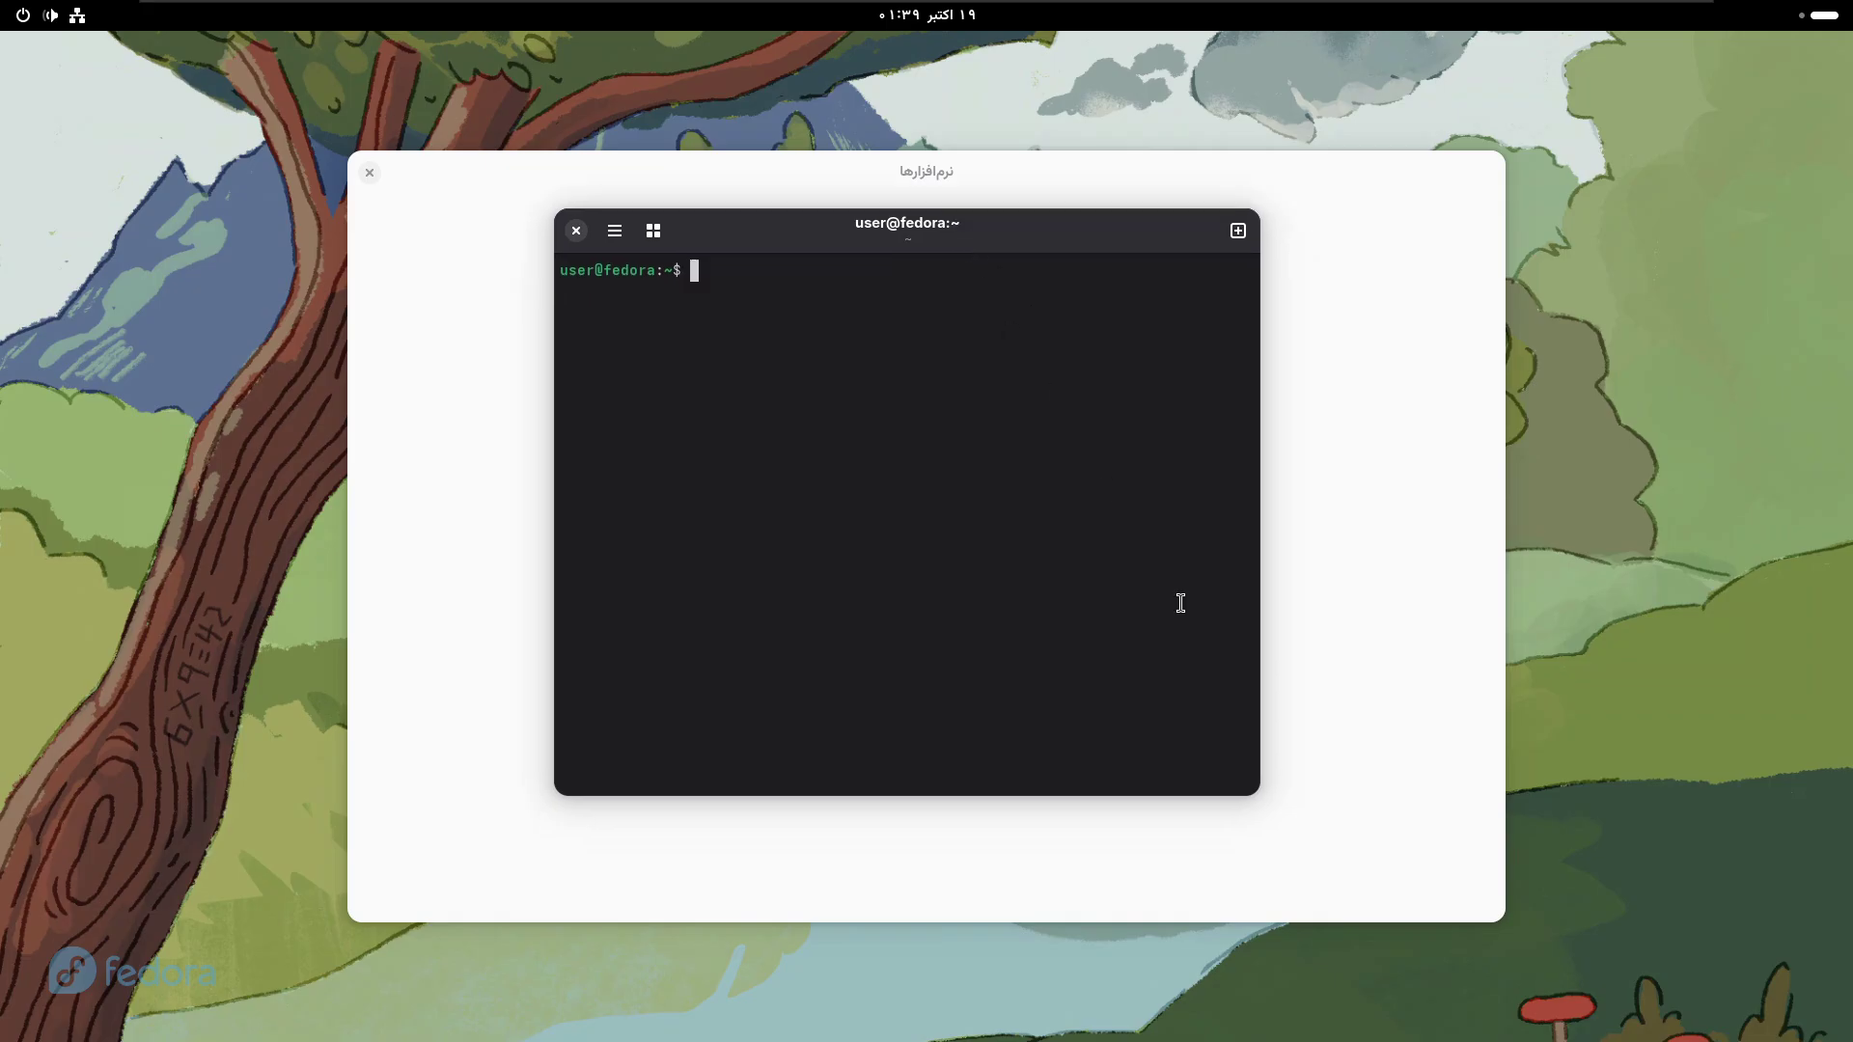
- Resize the terminal wider and shorter, place it over the Software window, and refocus it
left_click_drag(1254, 790, 1314, 649)
left_click_drag(941, 251, 925, 309)
key("super")
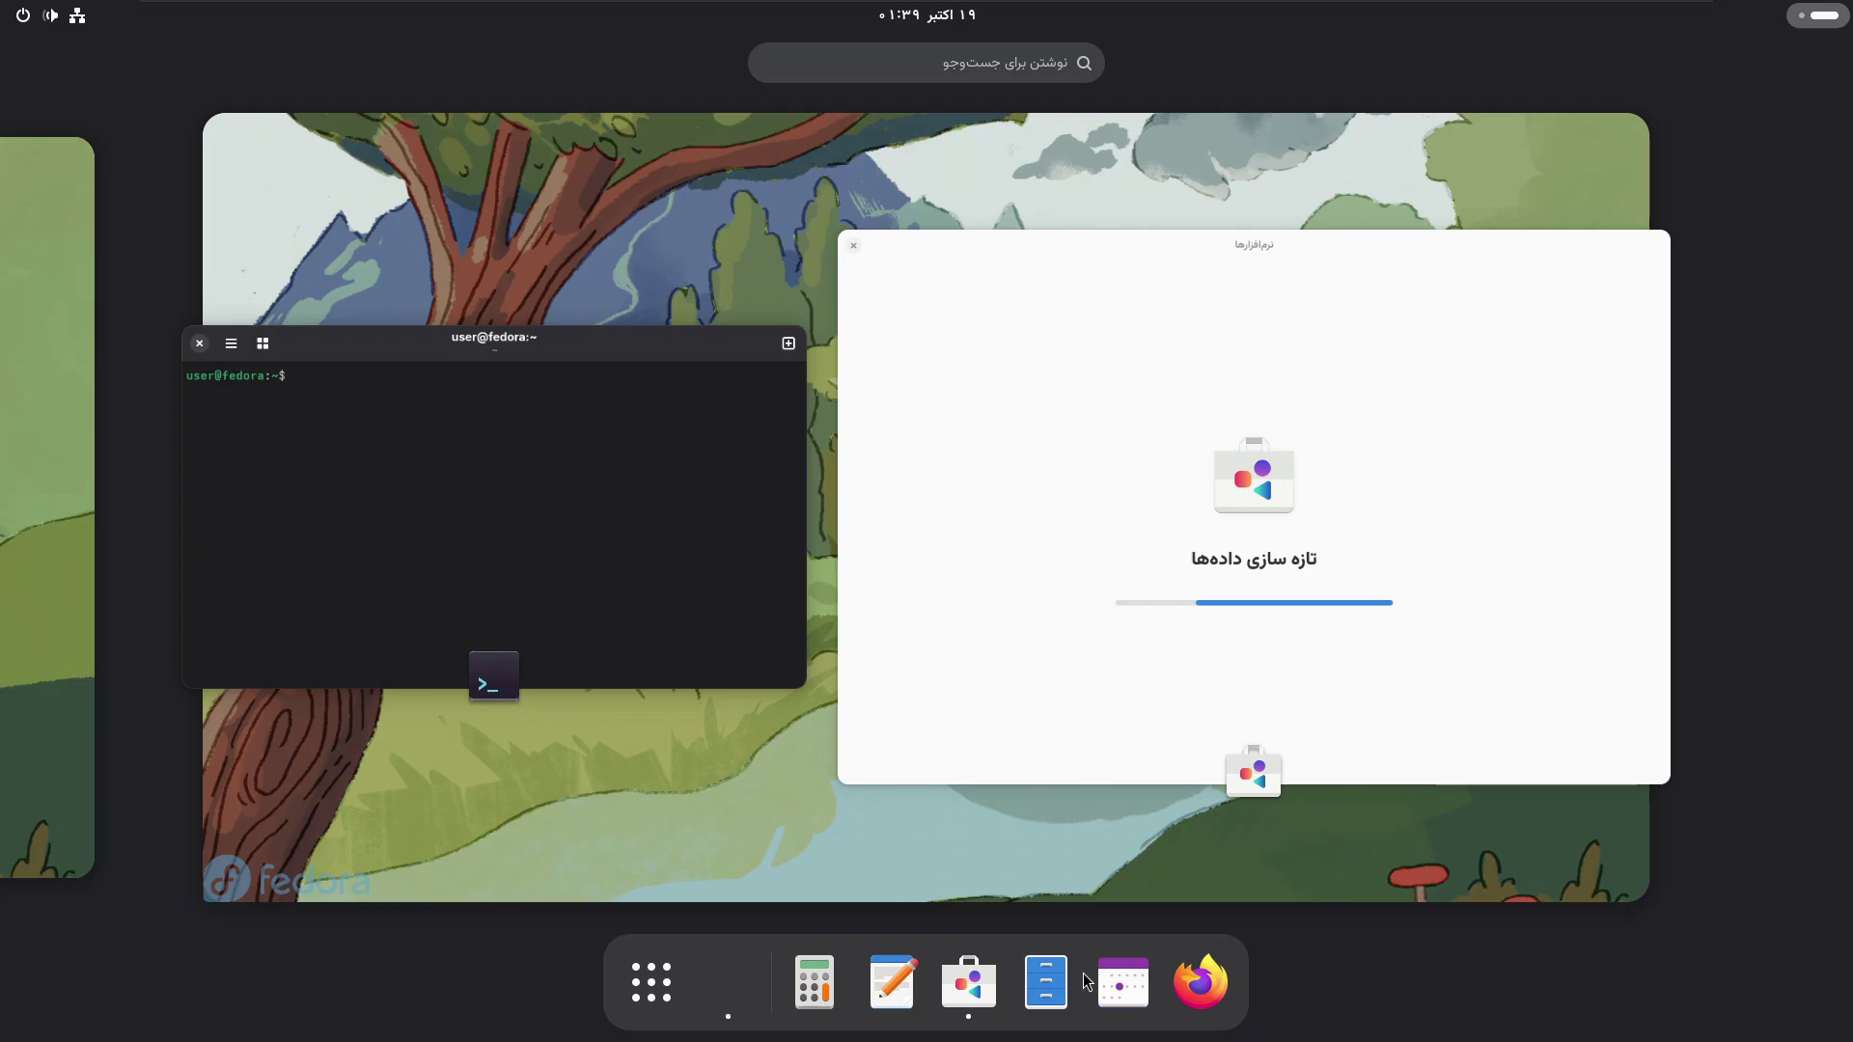
key("super")
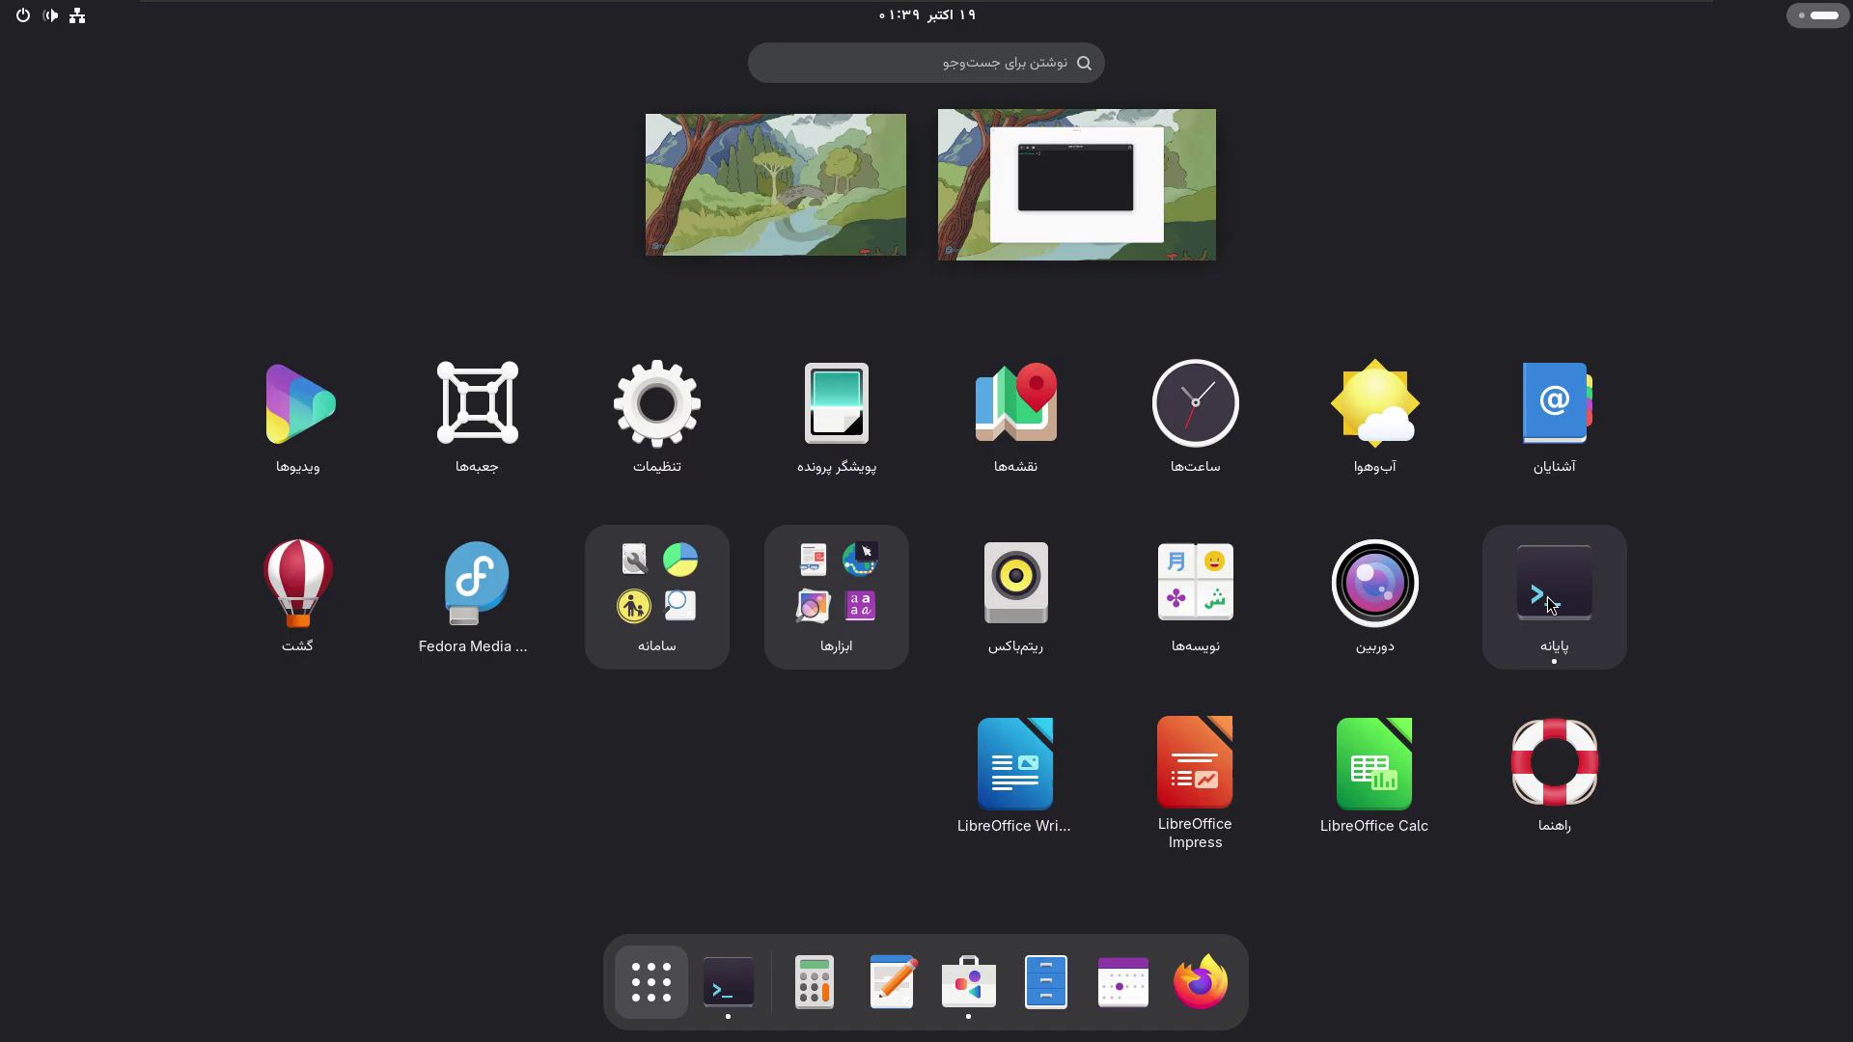
left_click(641, 989)
left_click(580, 432)
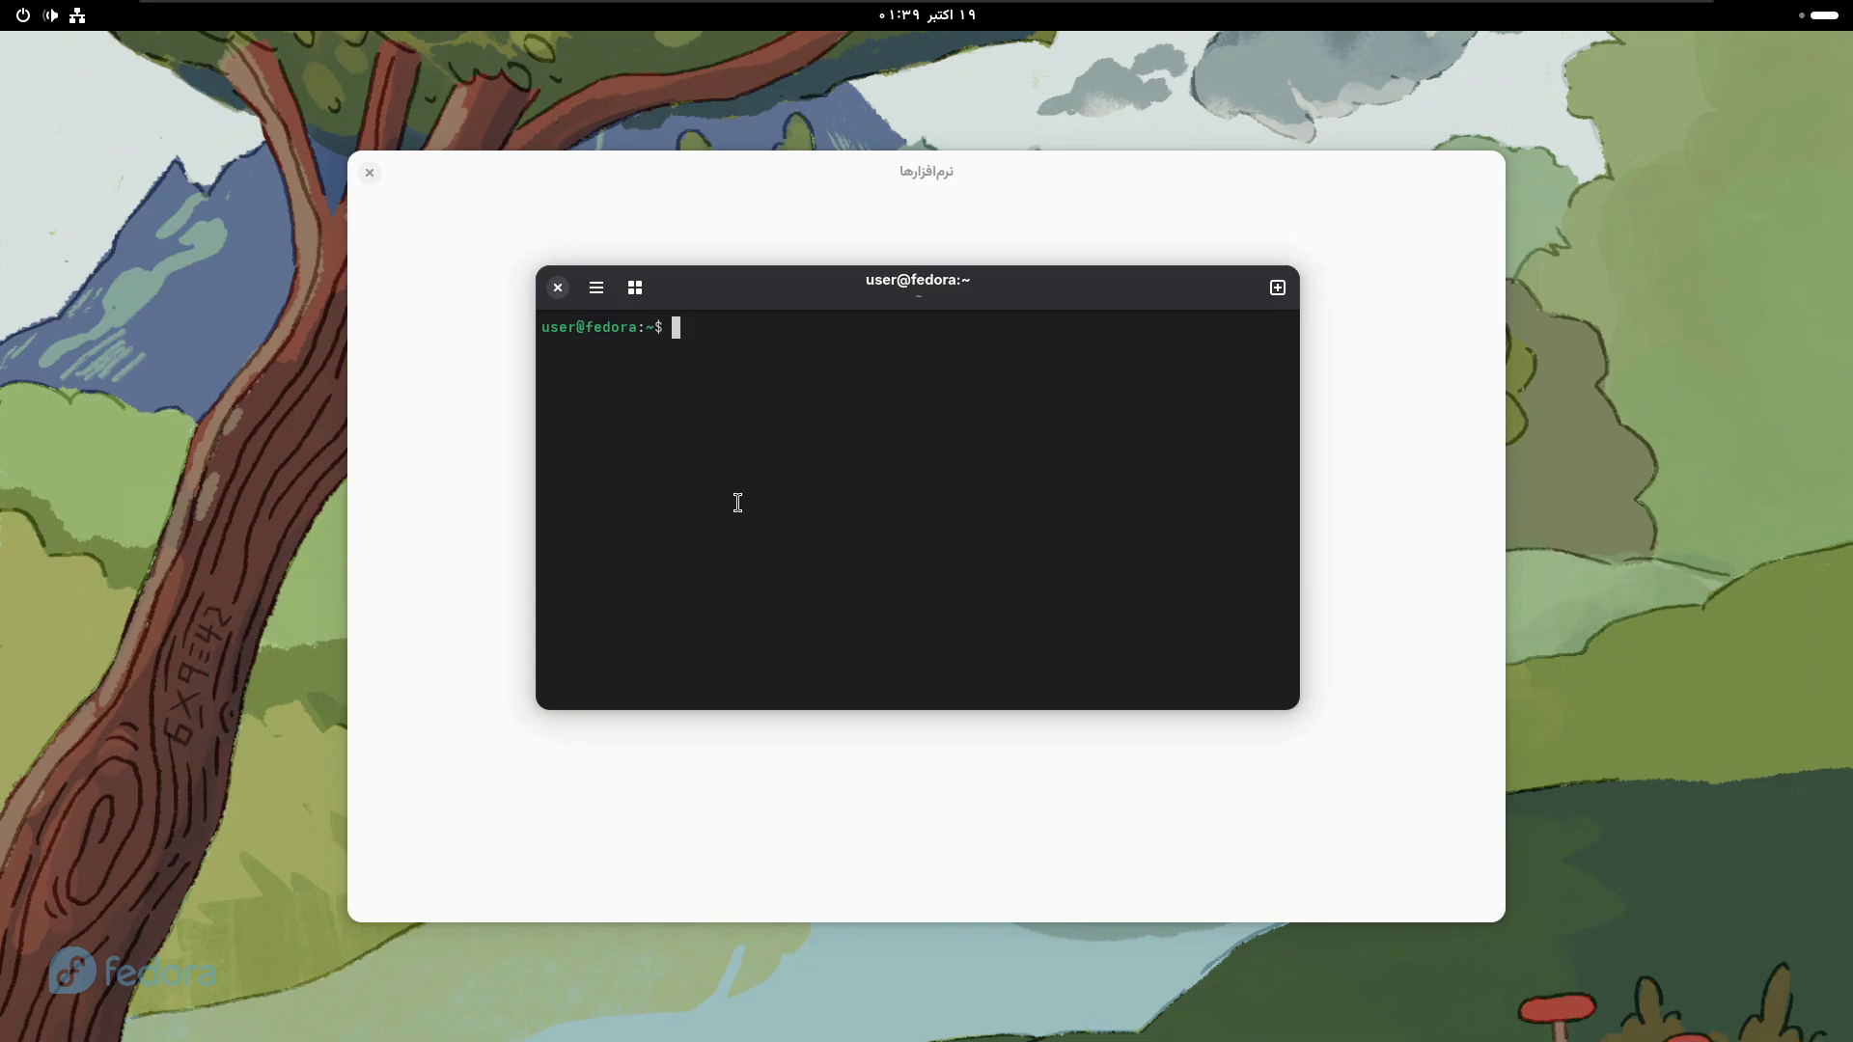
left_click_drag(866, 296, 832, 288)
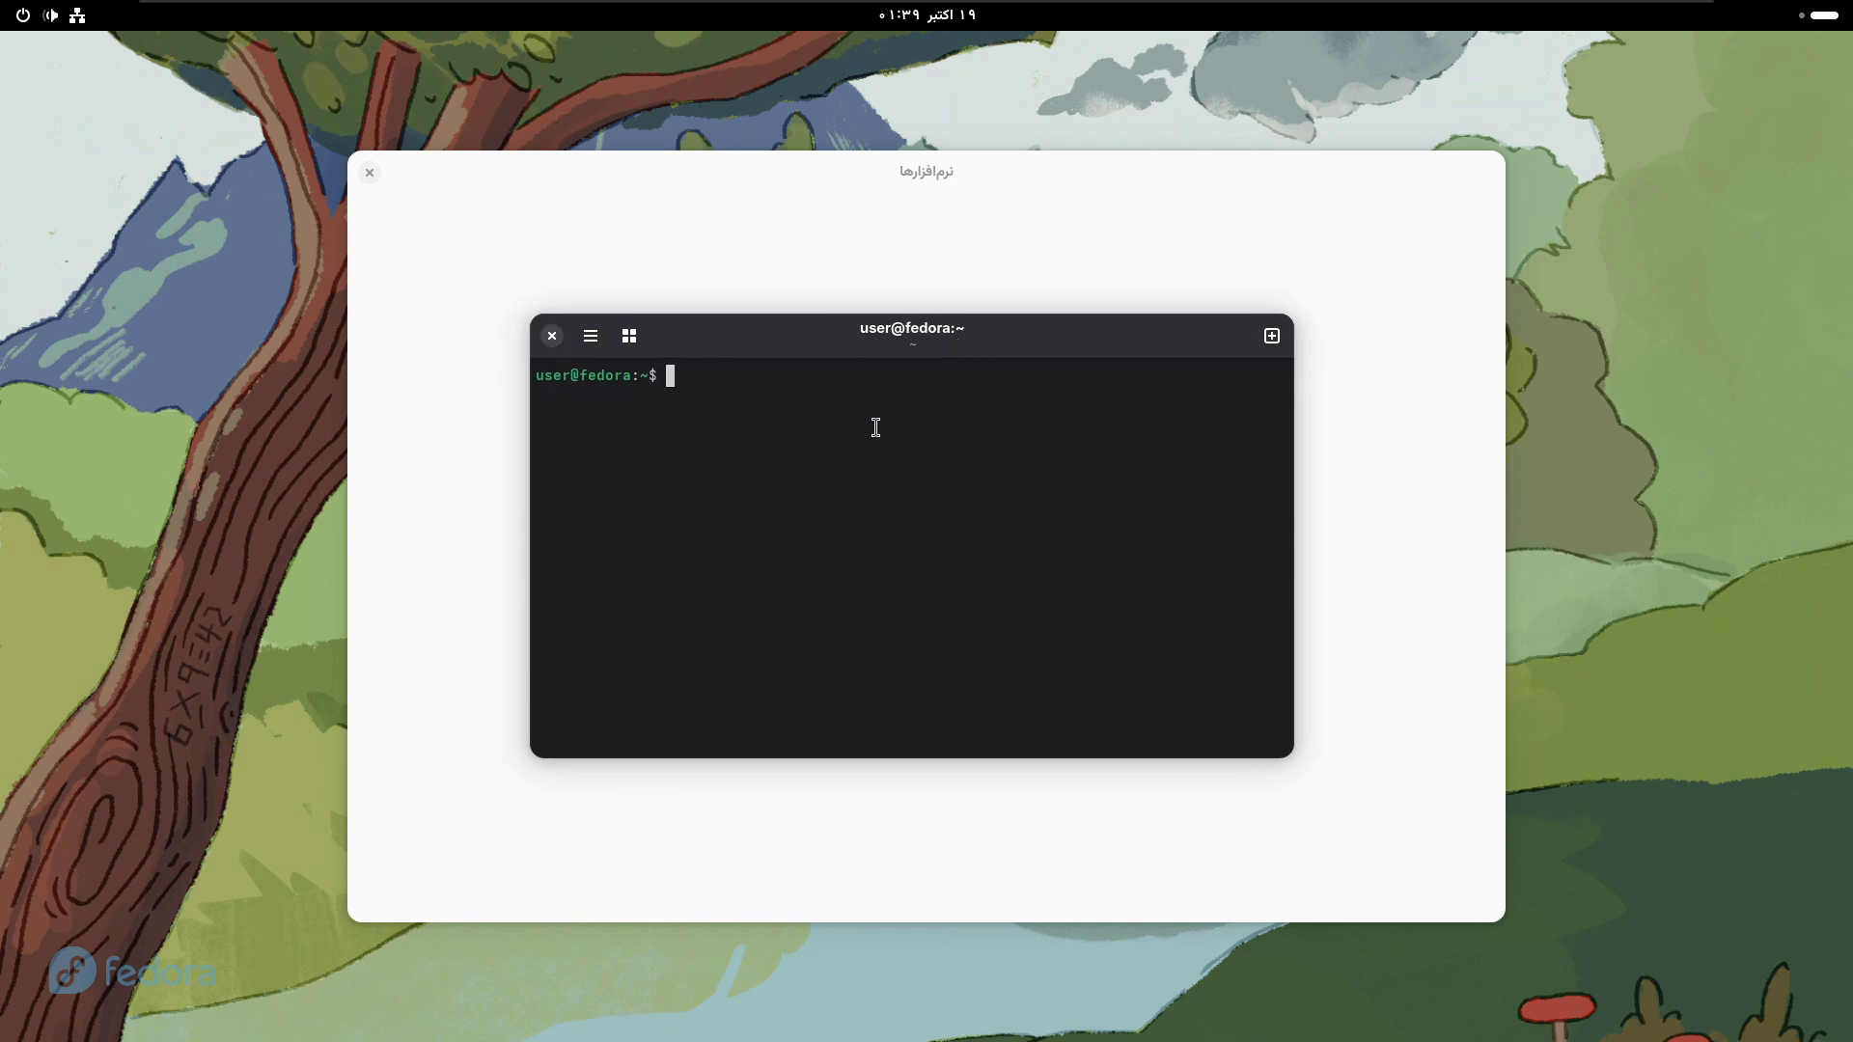
- Run neofetch (command not found), clear the screen, and close the terminal
type("neofetch")
key("Return")
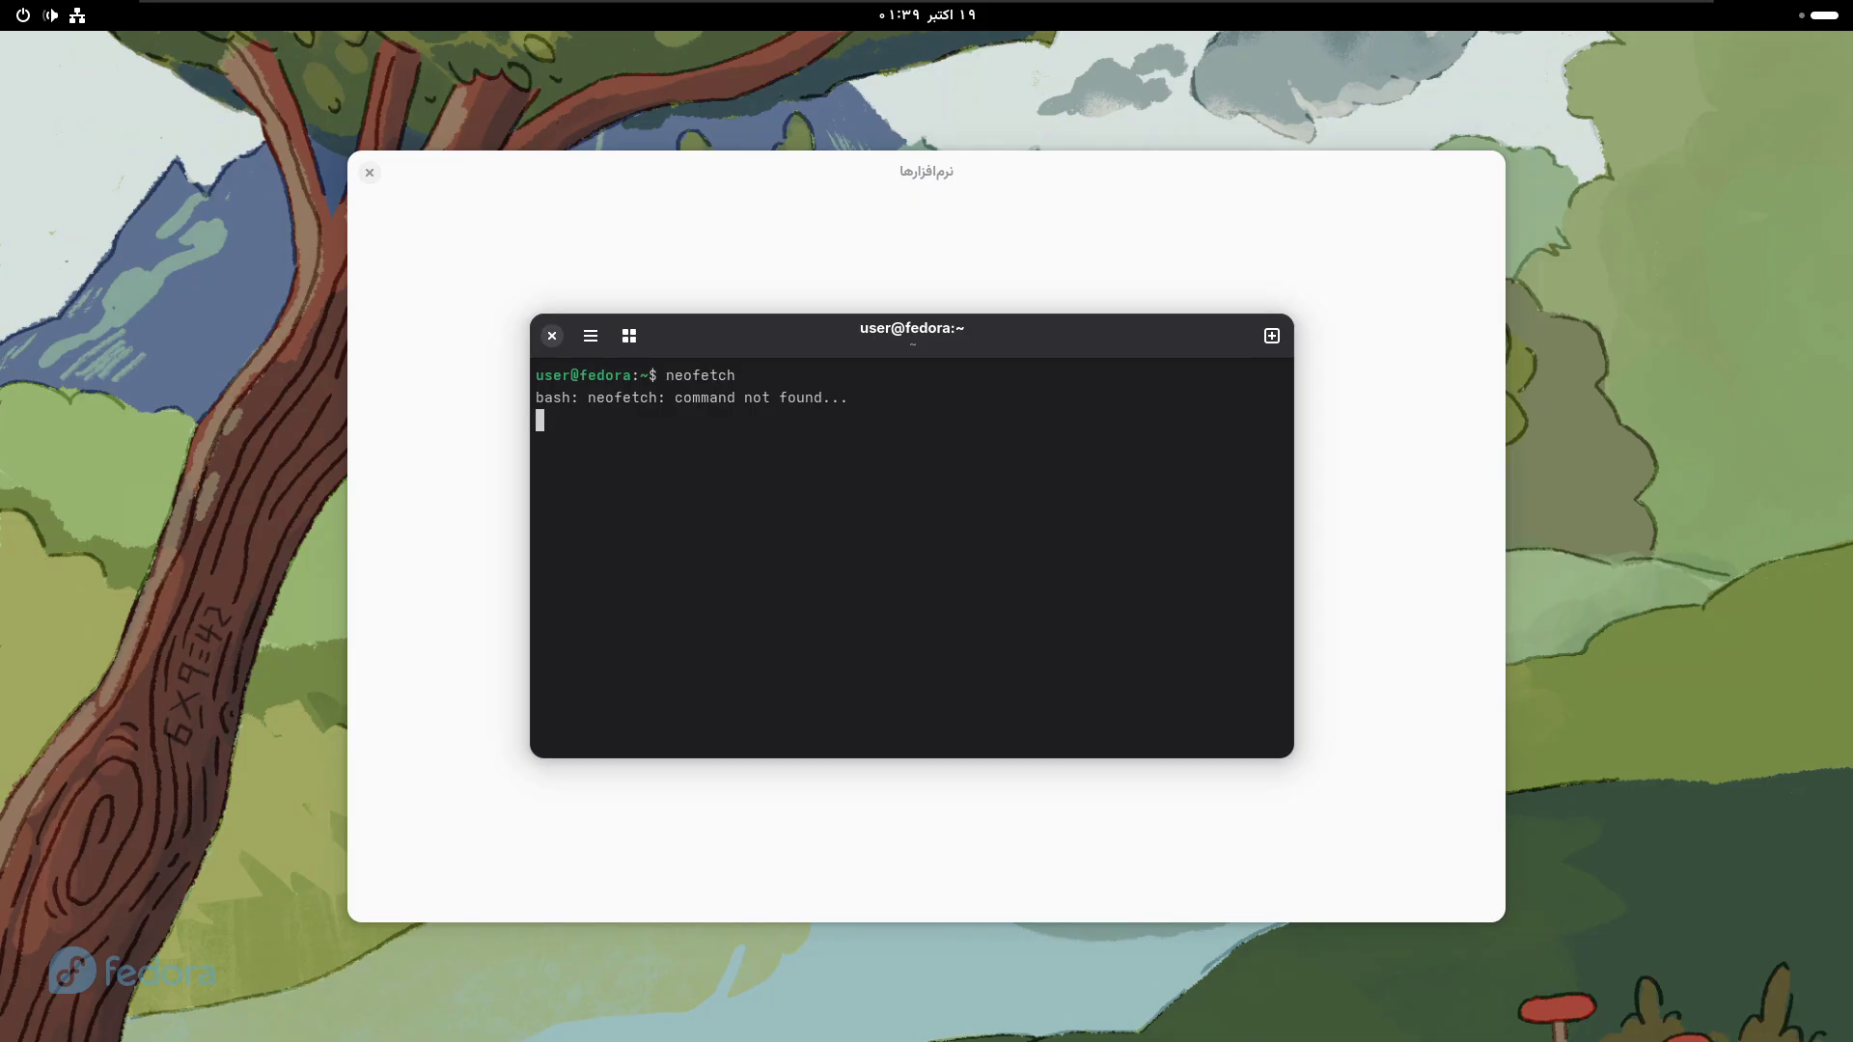
key("Up")
key("Up")
key("BackSpace")
key("BackSpace")
key("BackSpace")
key("BackSpace")
key("BackSpace")
key("BackSpace")
type("clear")
key("Return")
left_click_drag(794, 326, 839, 263)
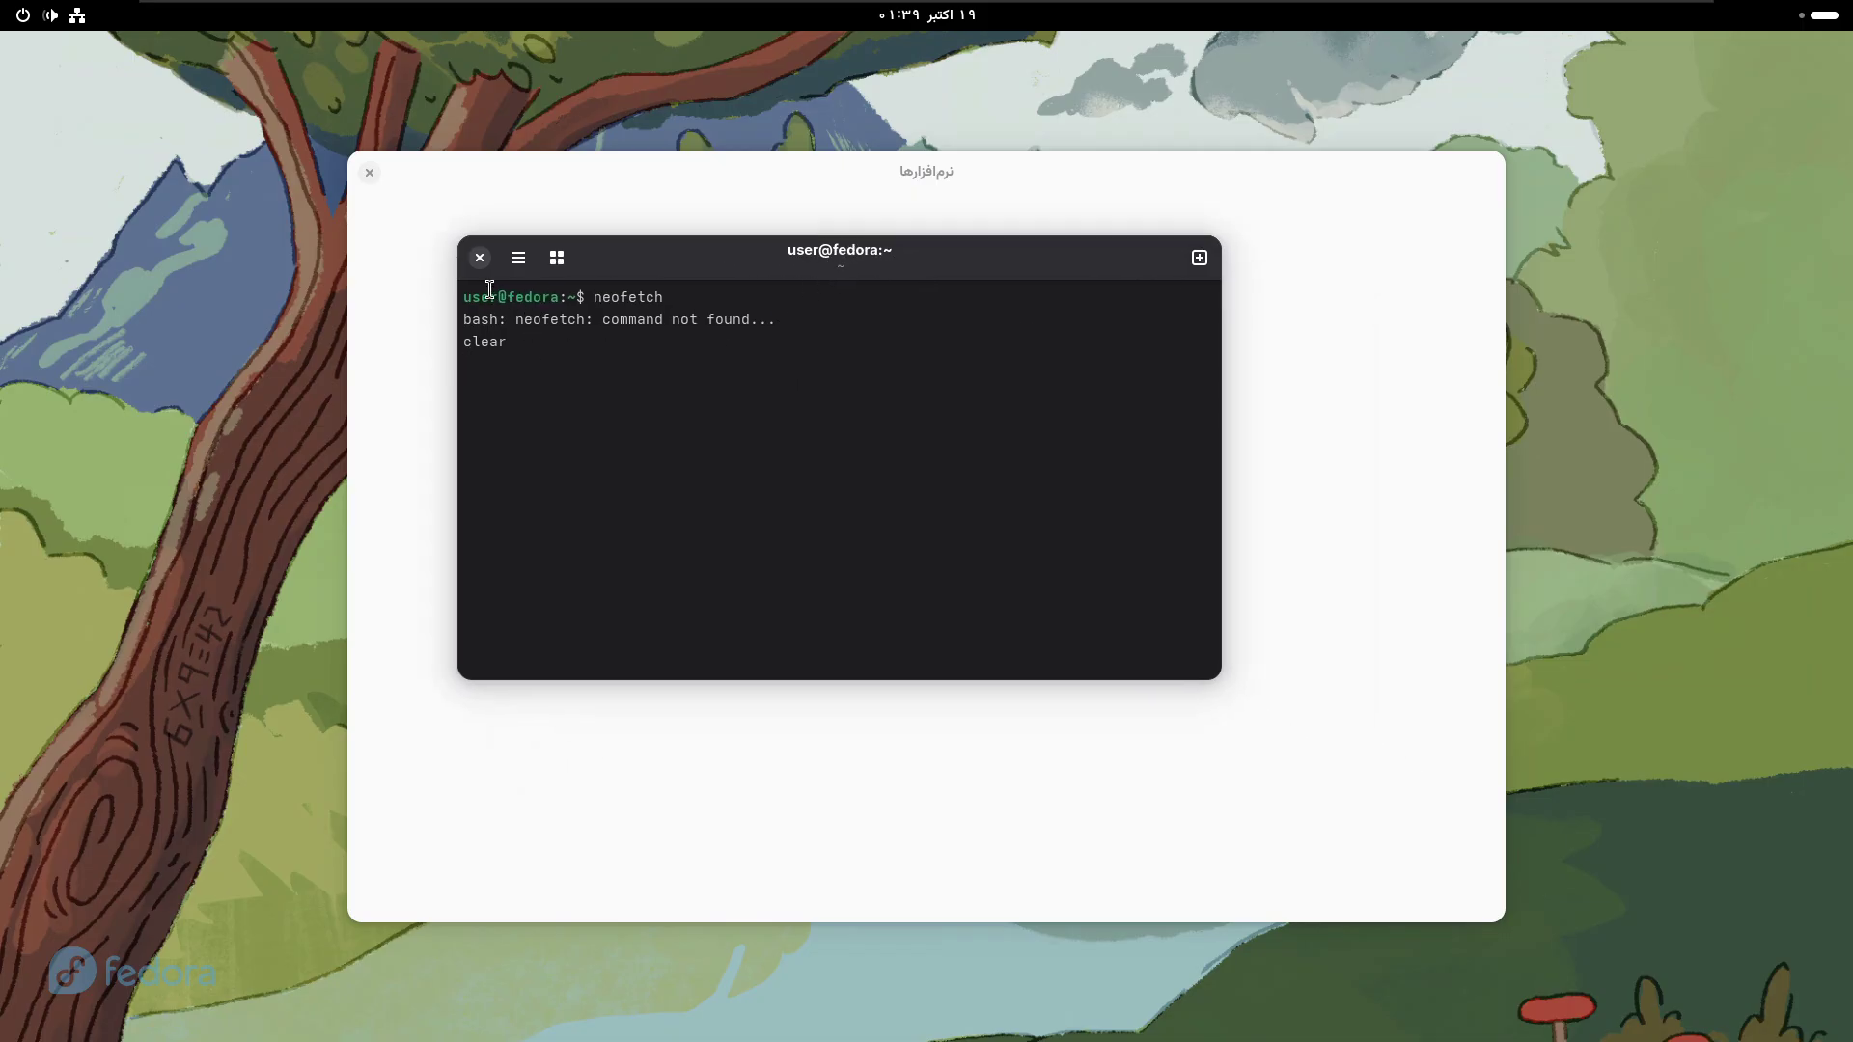
left_click(479, 258)
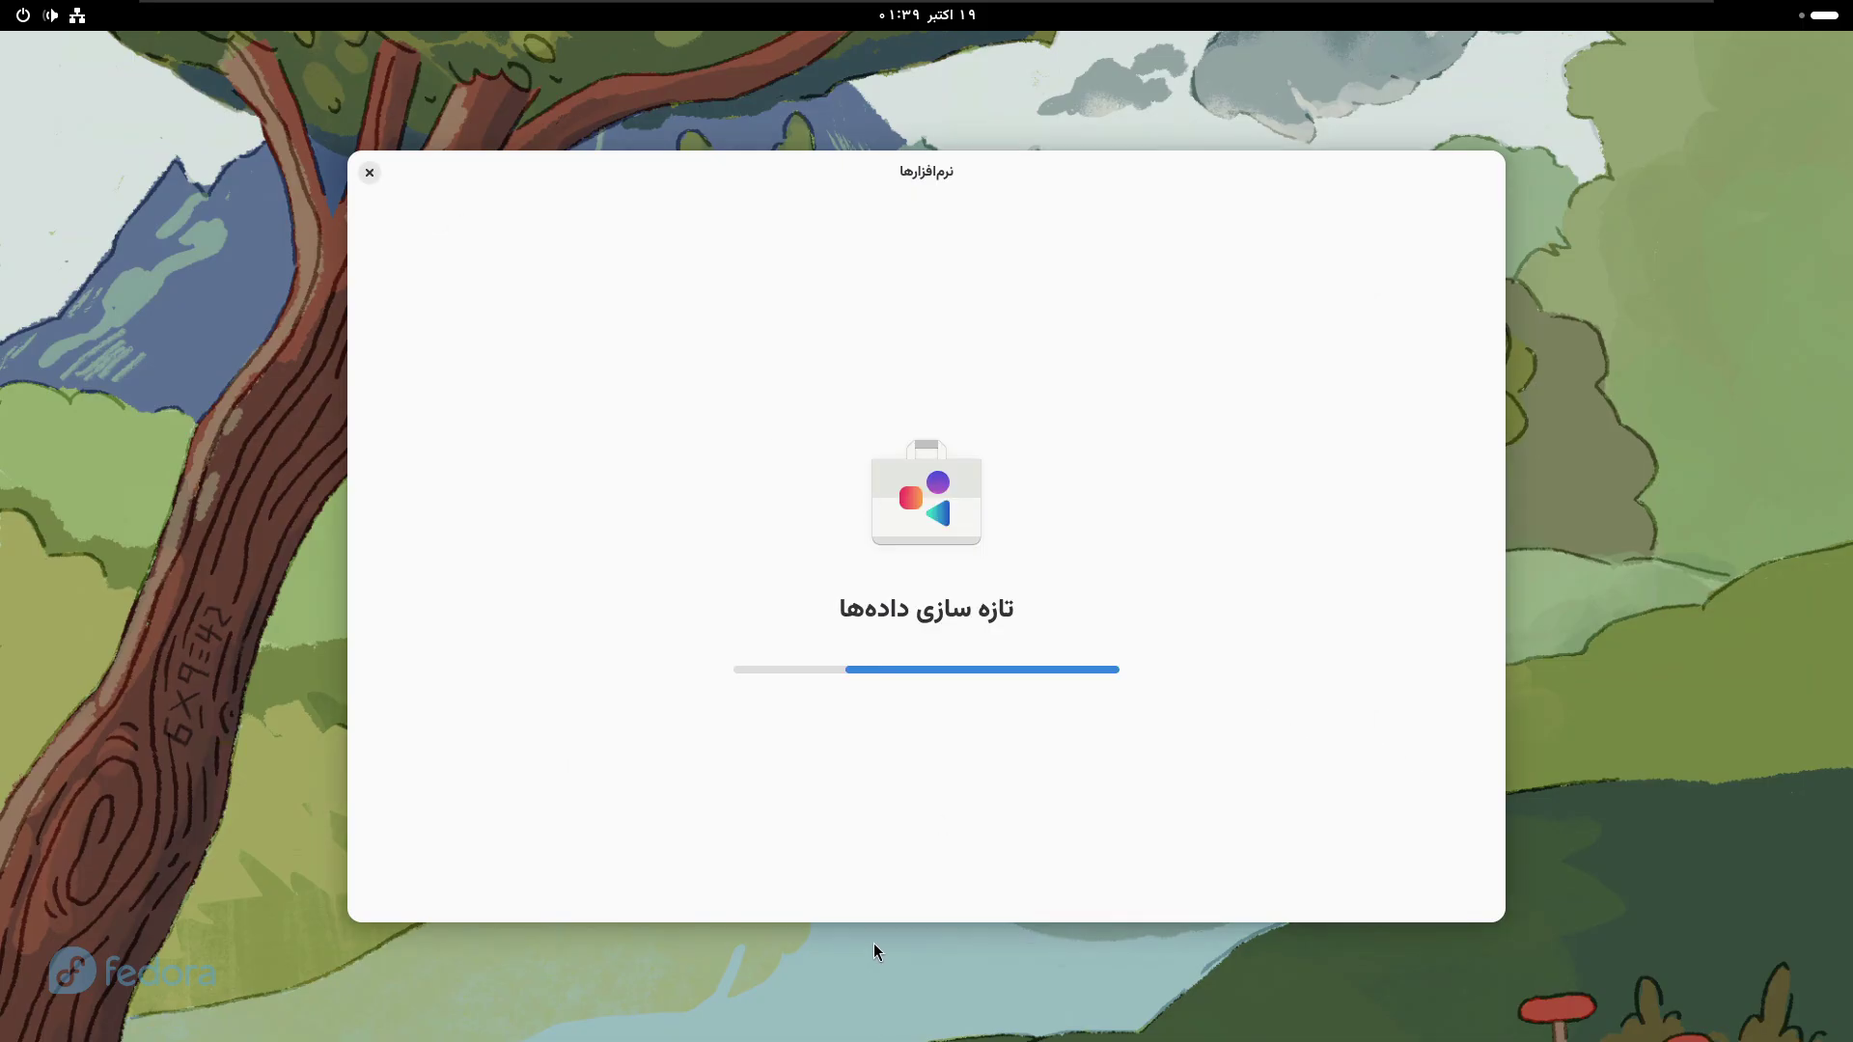
- Reopen Terminal from the app grid, type and delete 'sudo', close it, and return to Activities
key("super")
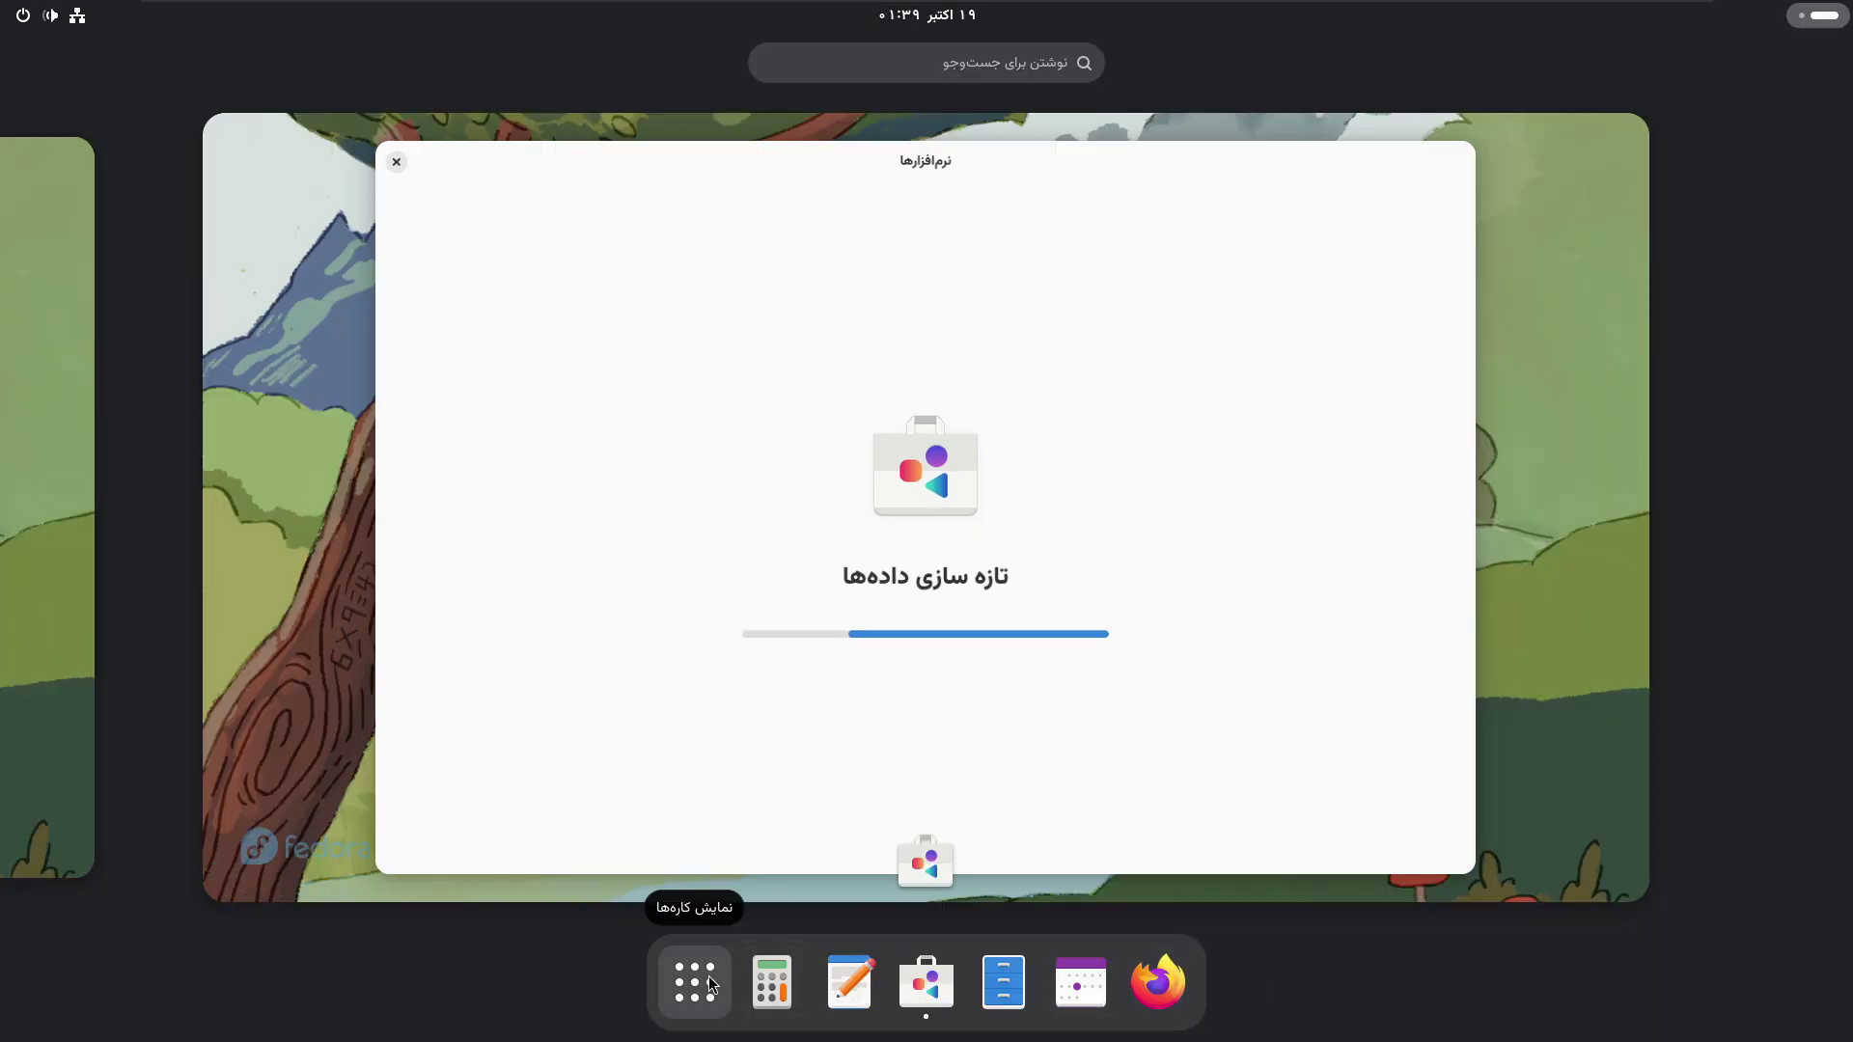
left_click(695, 982)
left_click(674, 511)
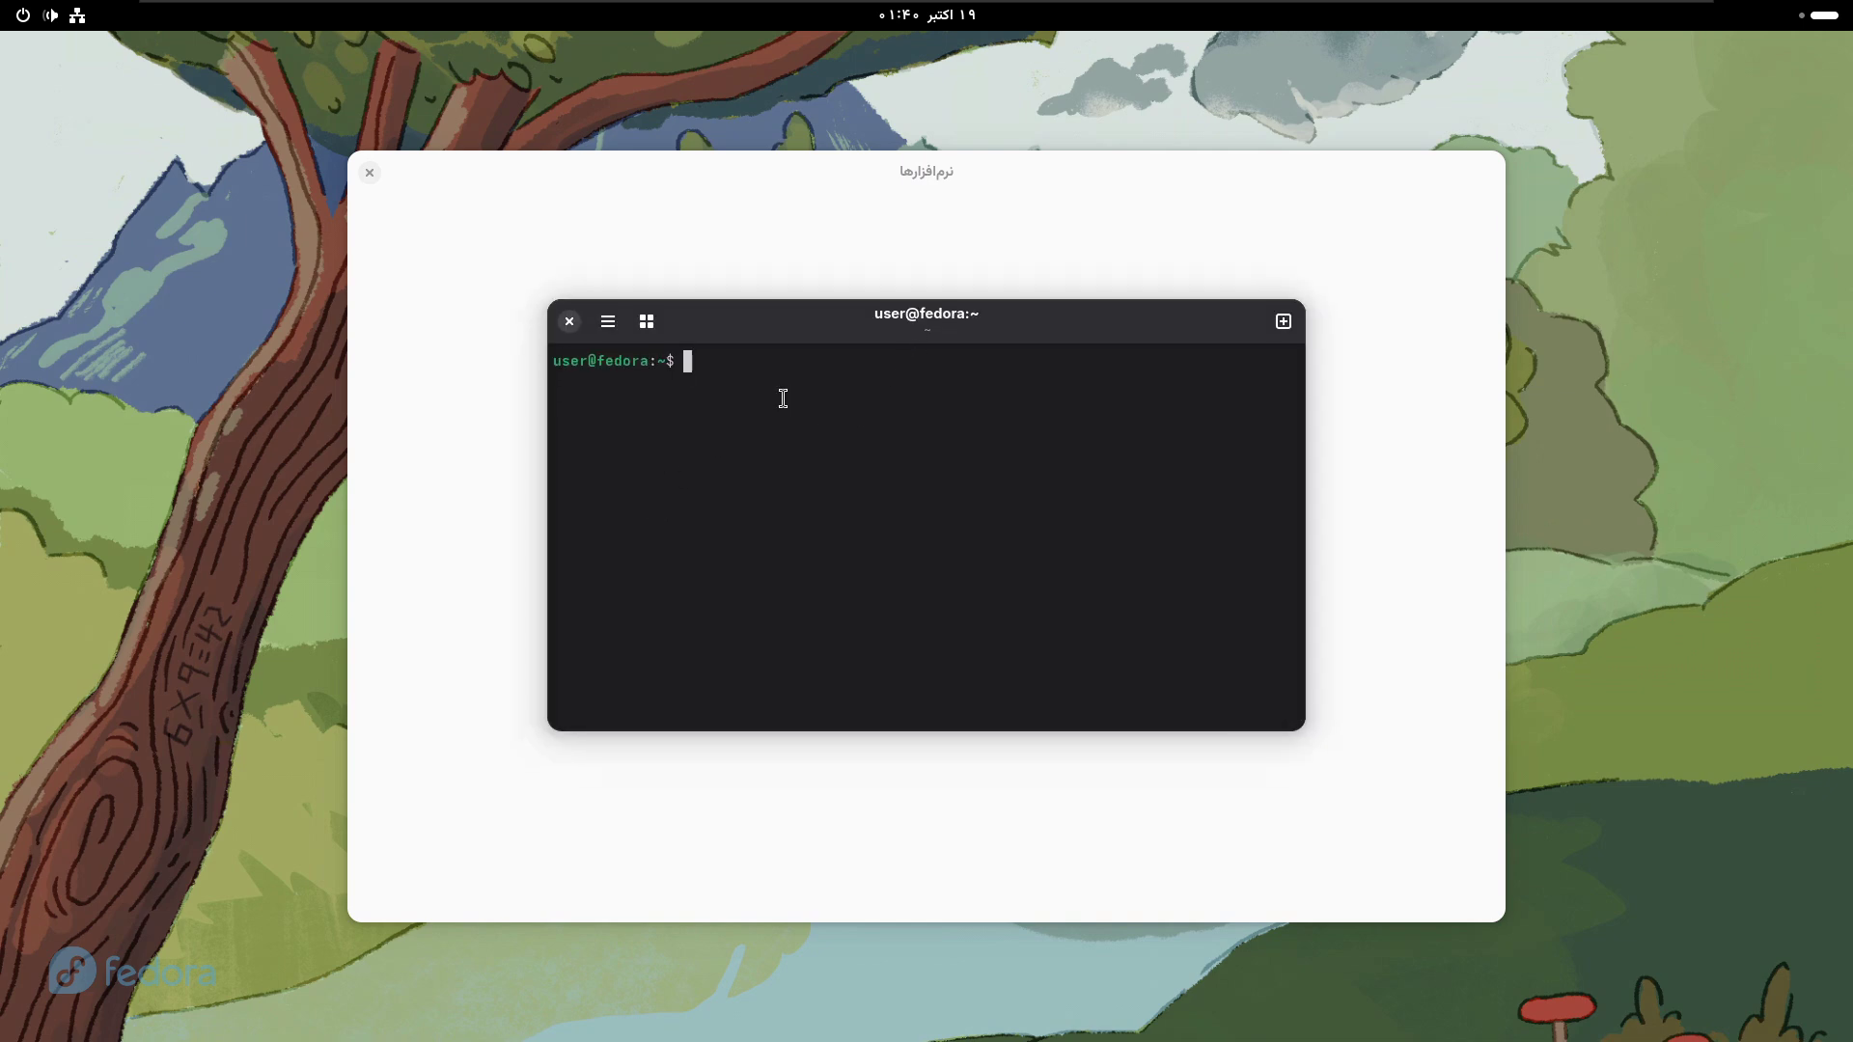
type("sudo")
key("BackSpace")
key("BackSpace")
key("BackSpace")
key("BackSpace")
key("BackSpace")
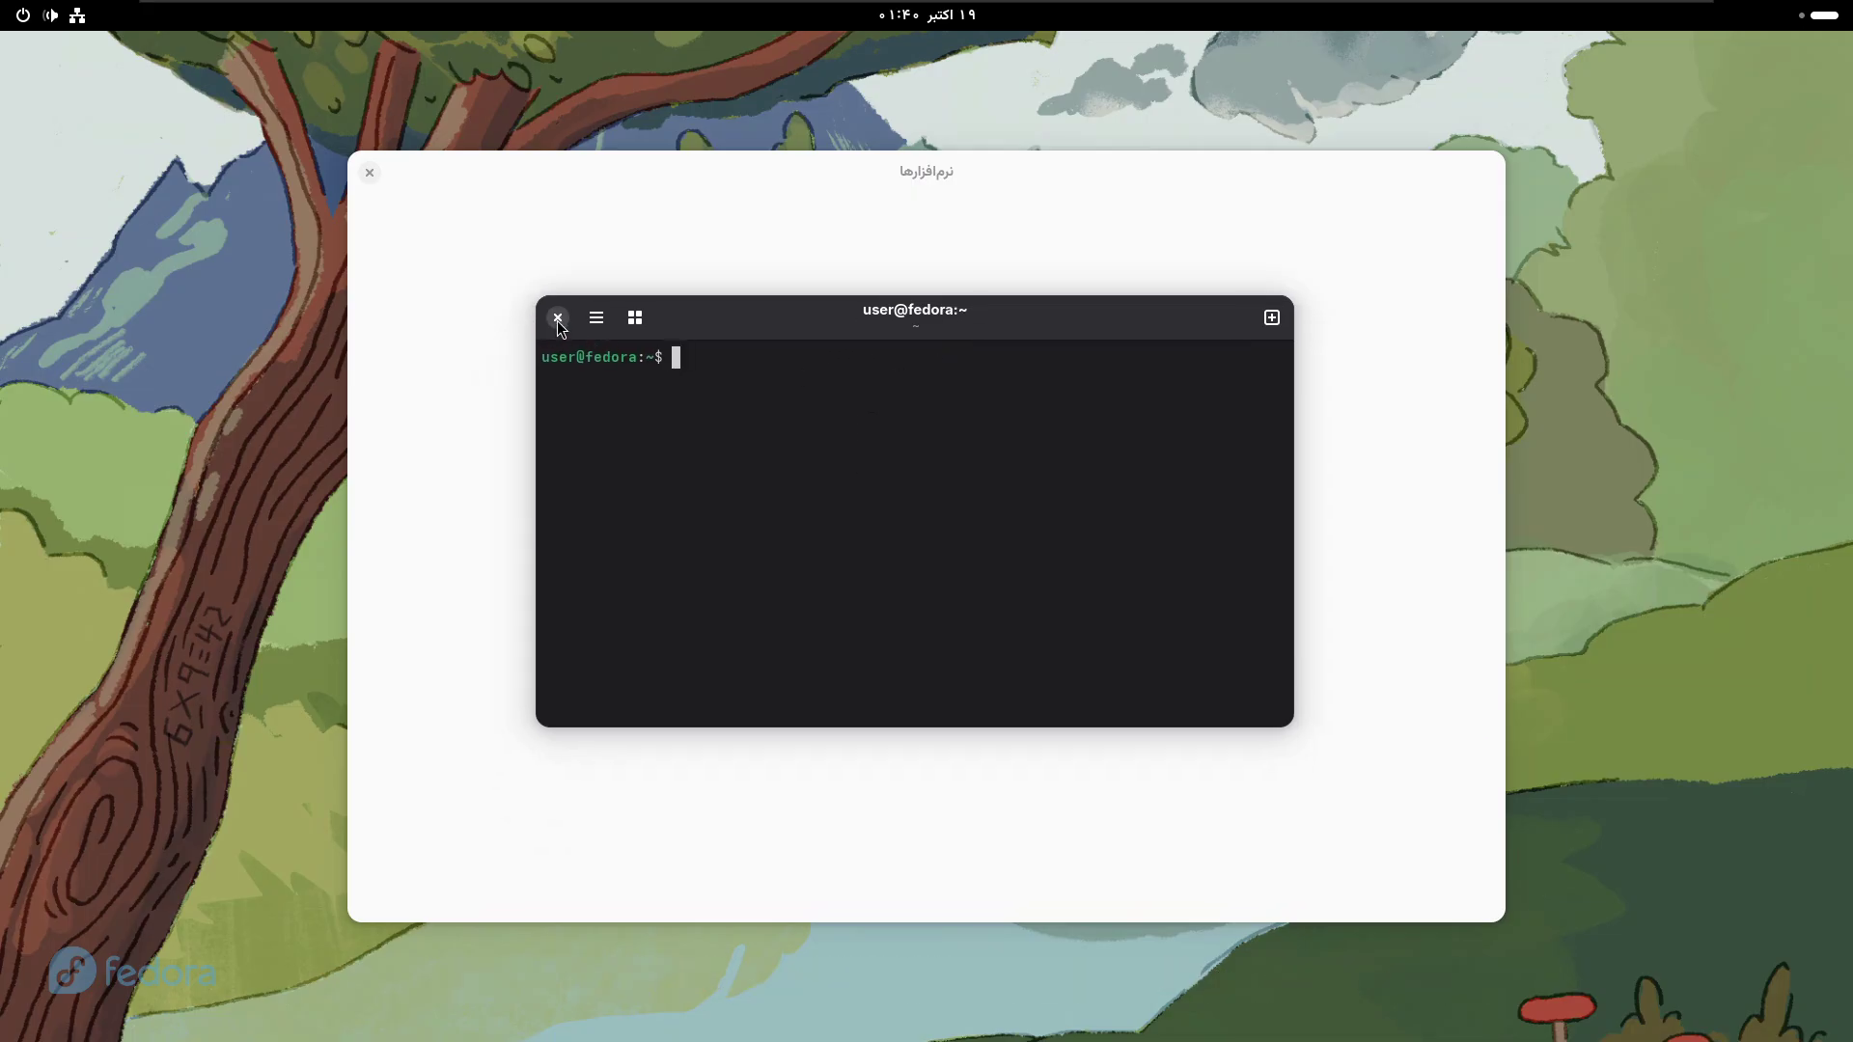
left_click(558, 317)
key("super")
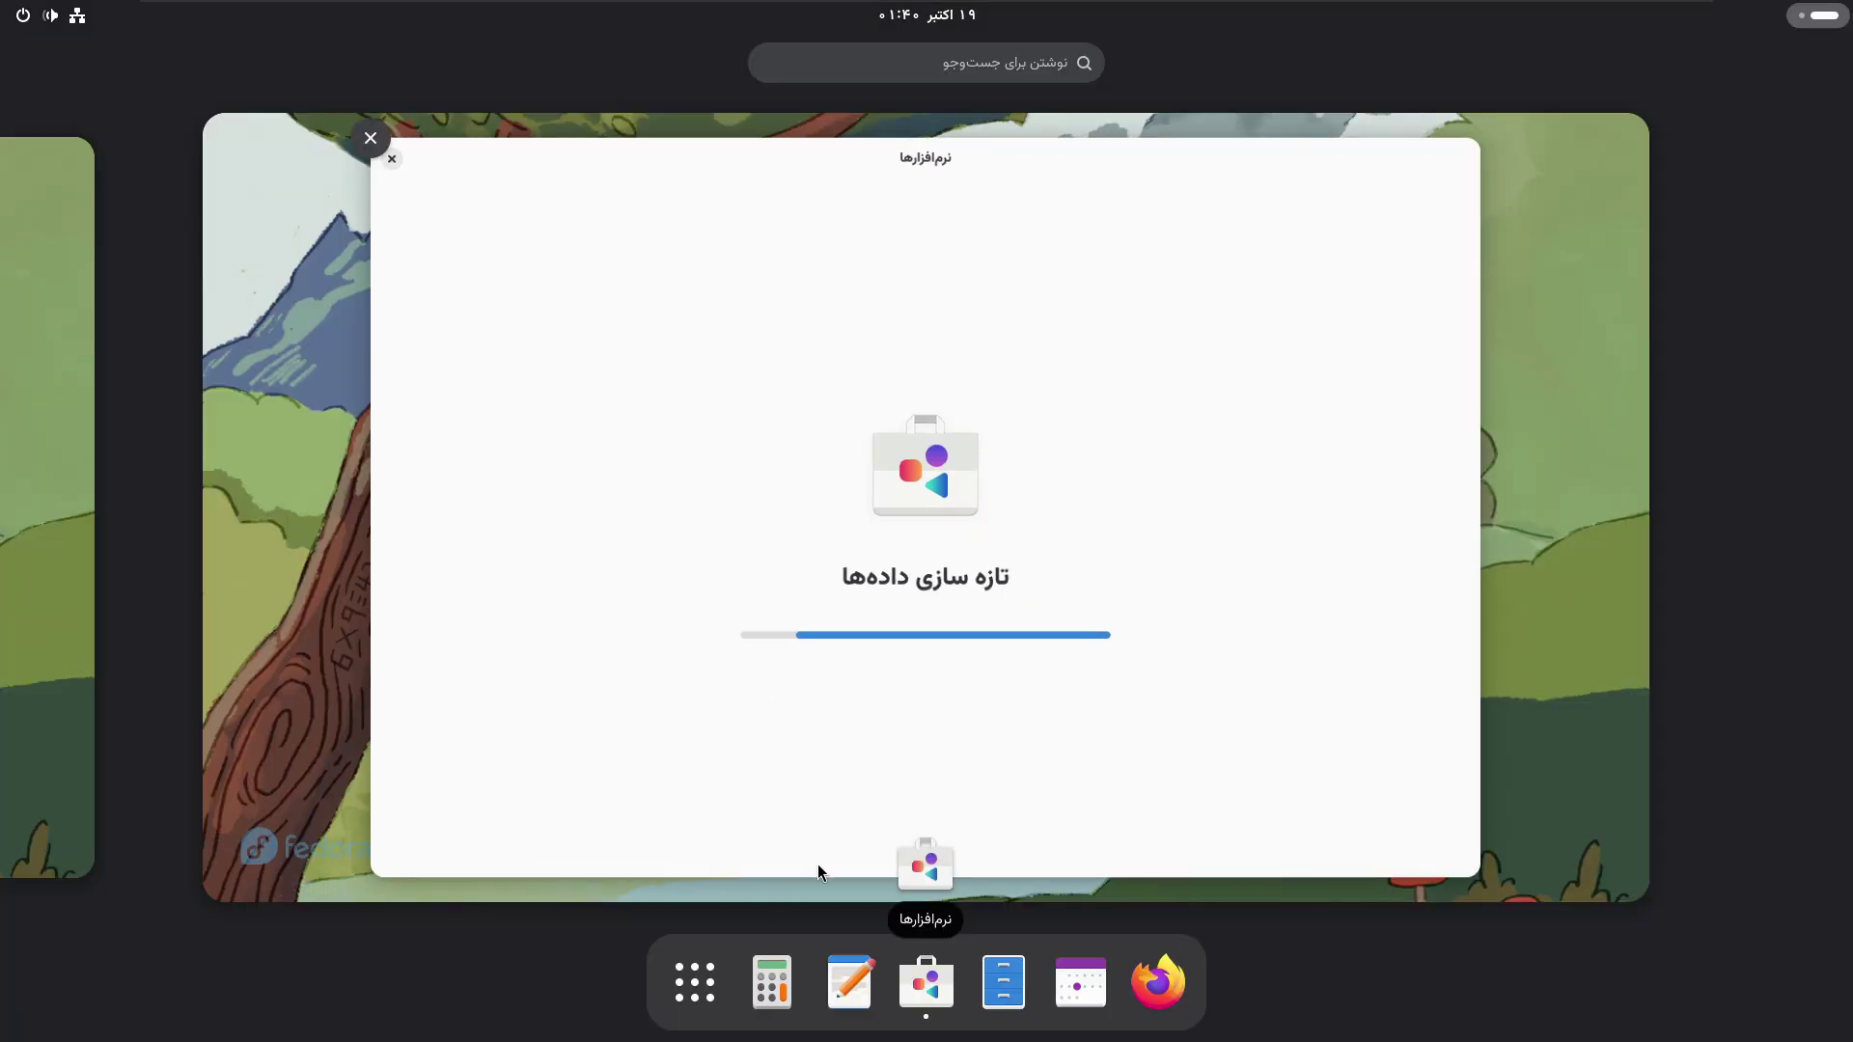
- Launch Firefox, open a new tab, and close the mozilla.org privacy and welcome tabs
left_click(1152, 797)
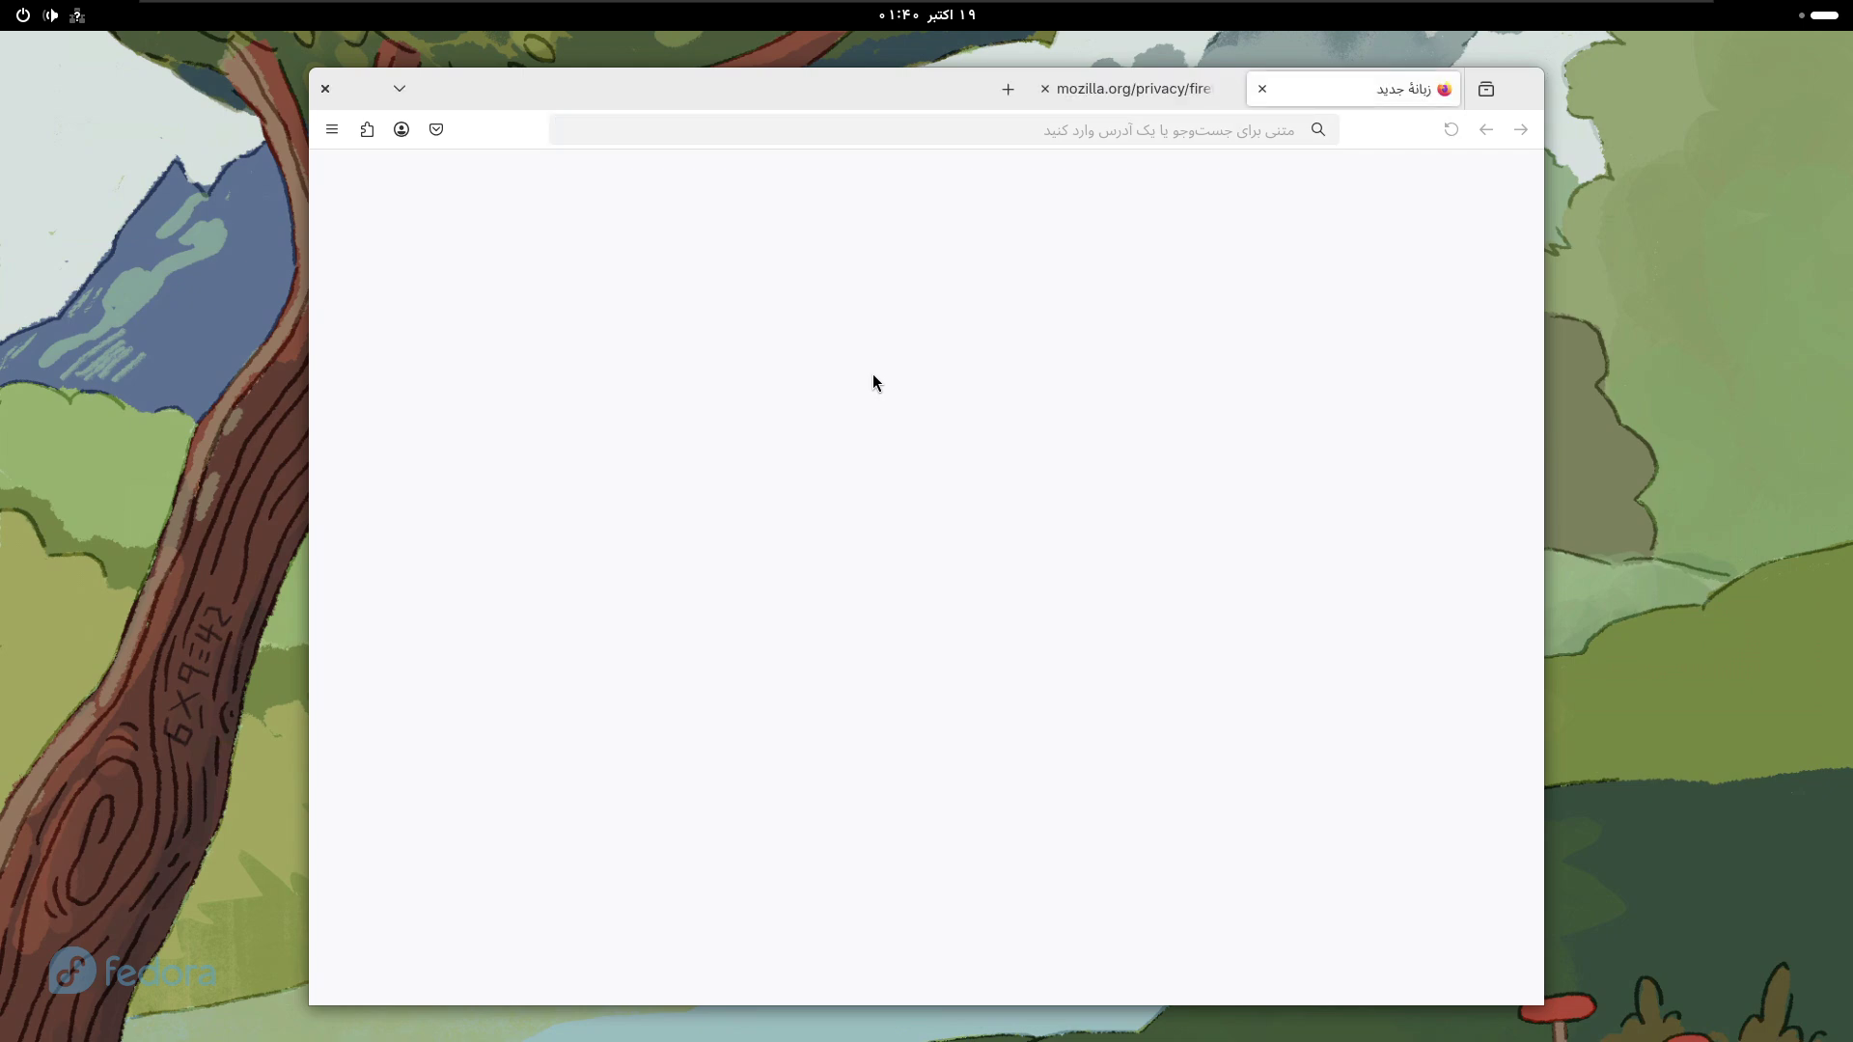
left_click(1007, 89)
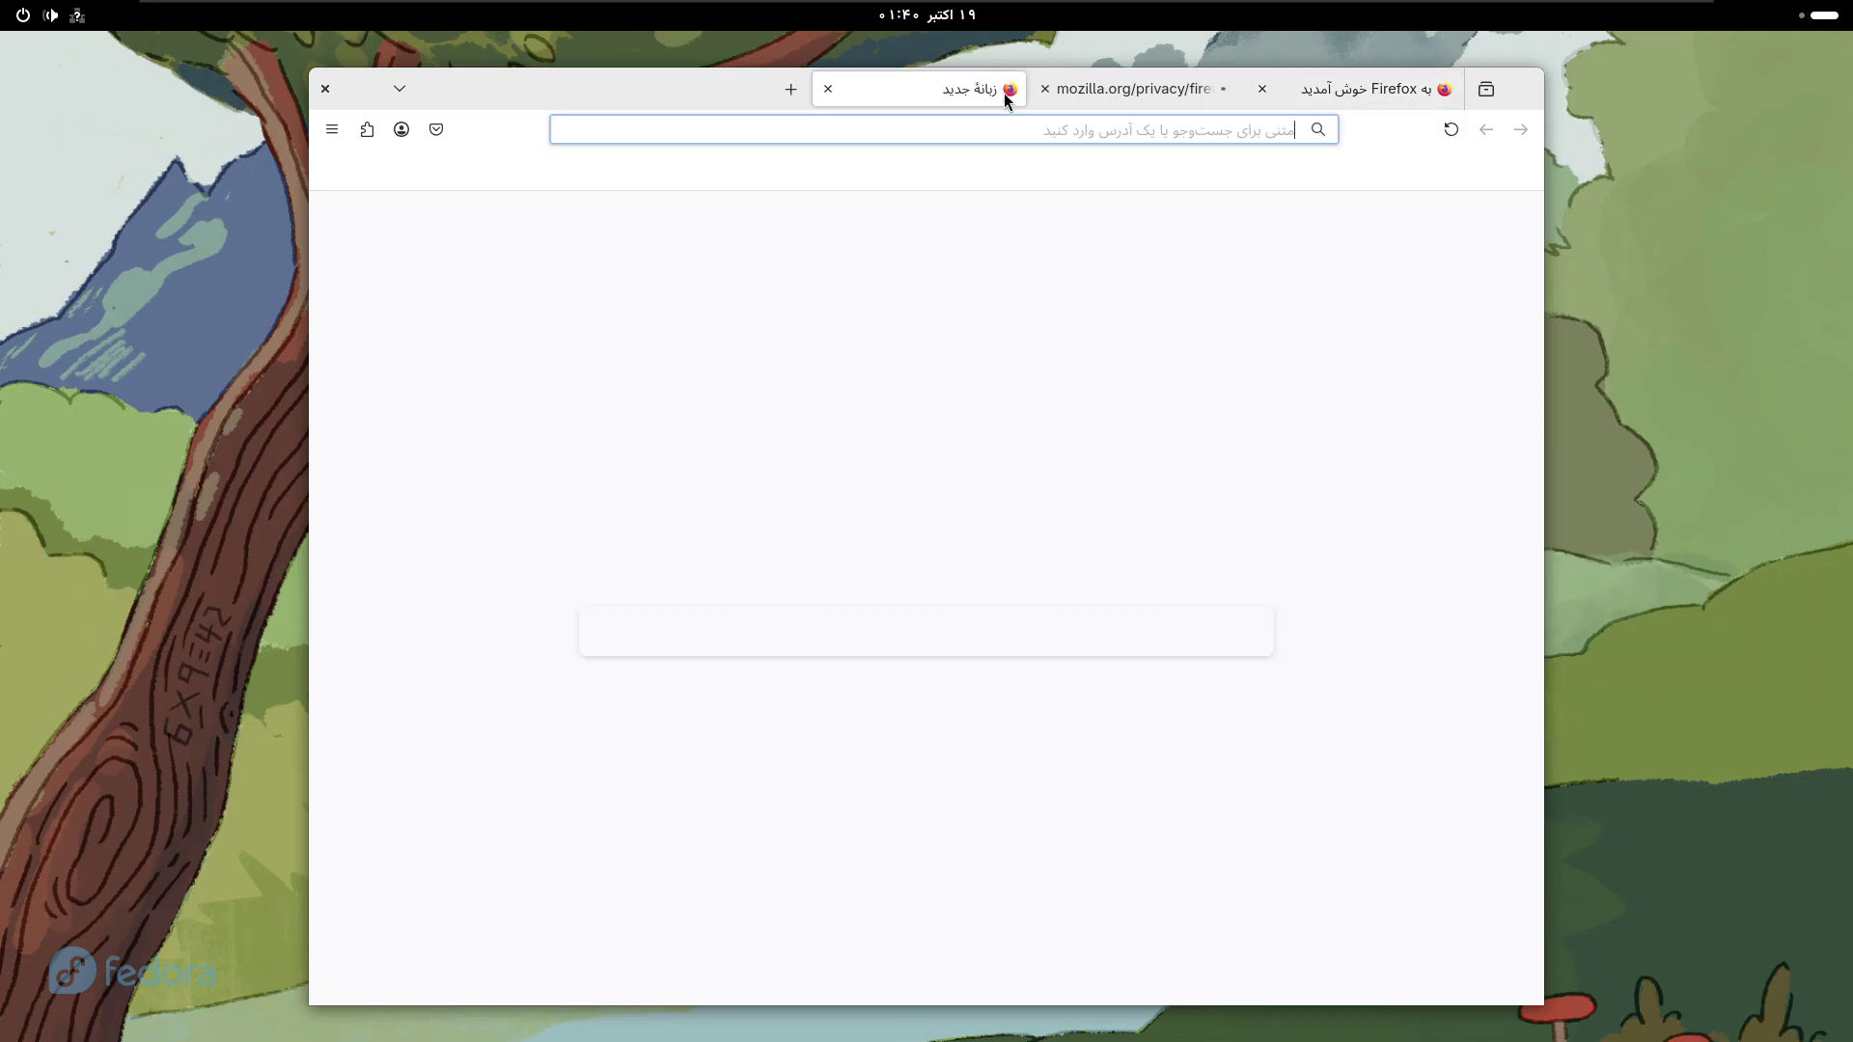
left_click(1043, 91)
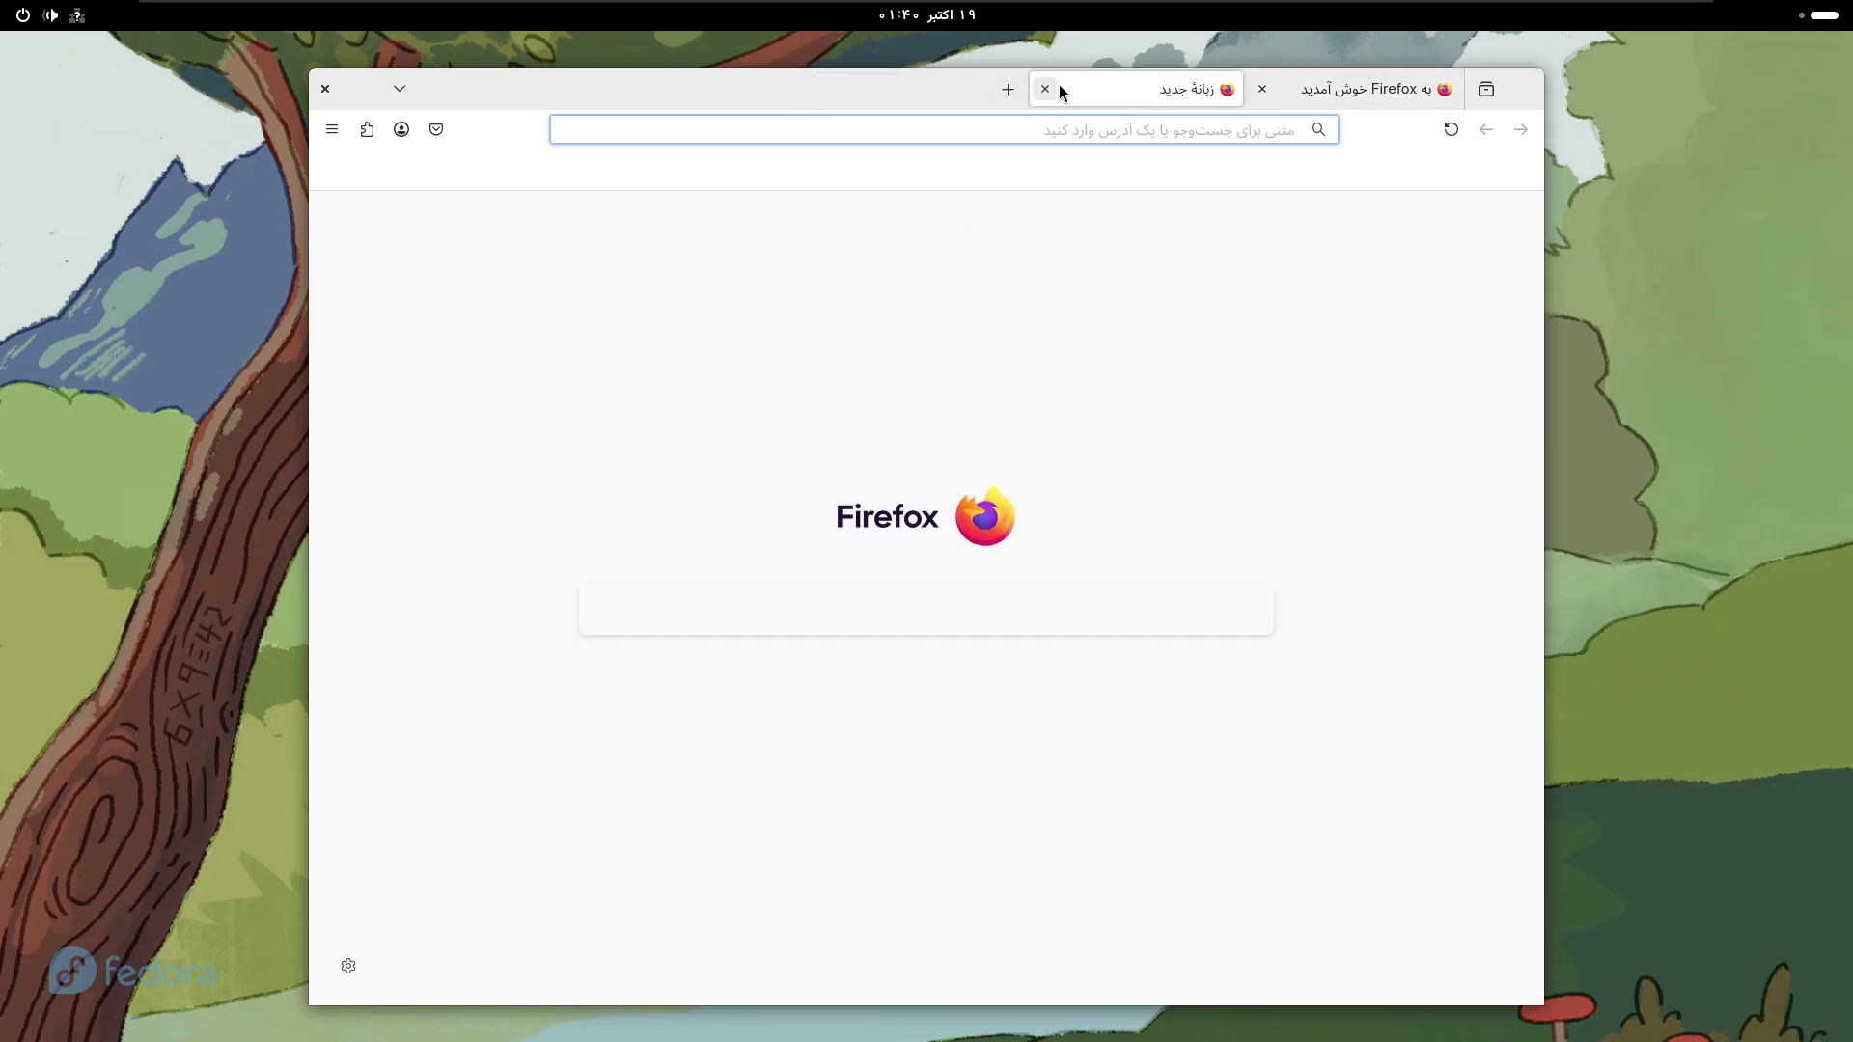
left_click(1261, 89)
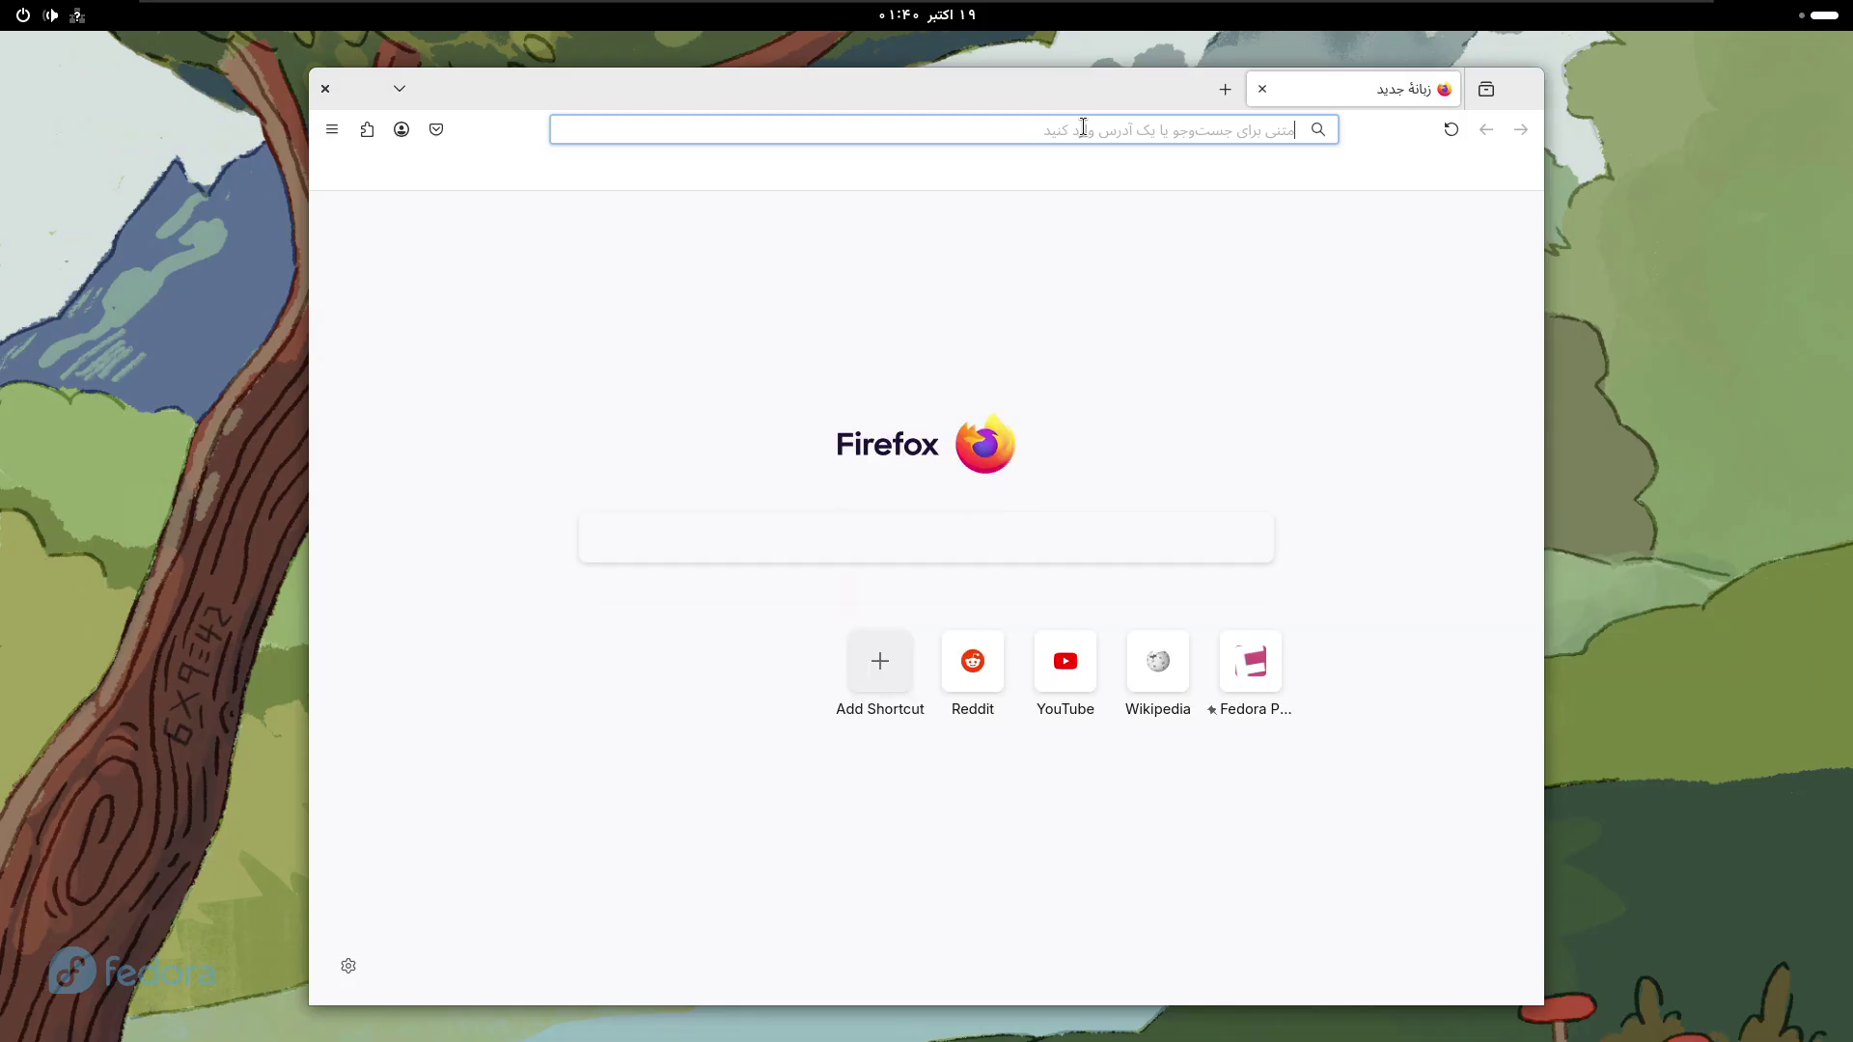
- Search Google for 'Fedora linux' from the address bar
type("Fedoral li")
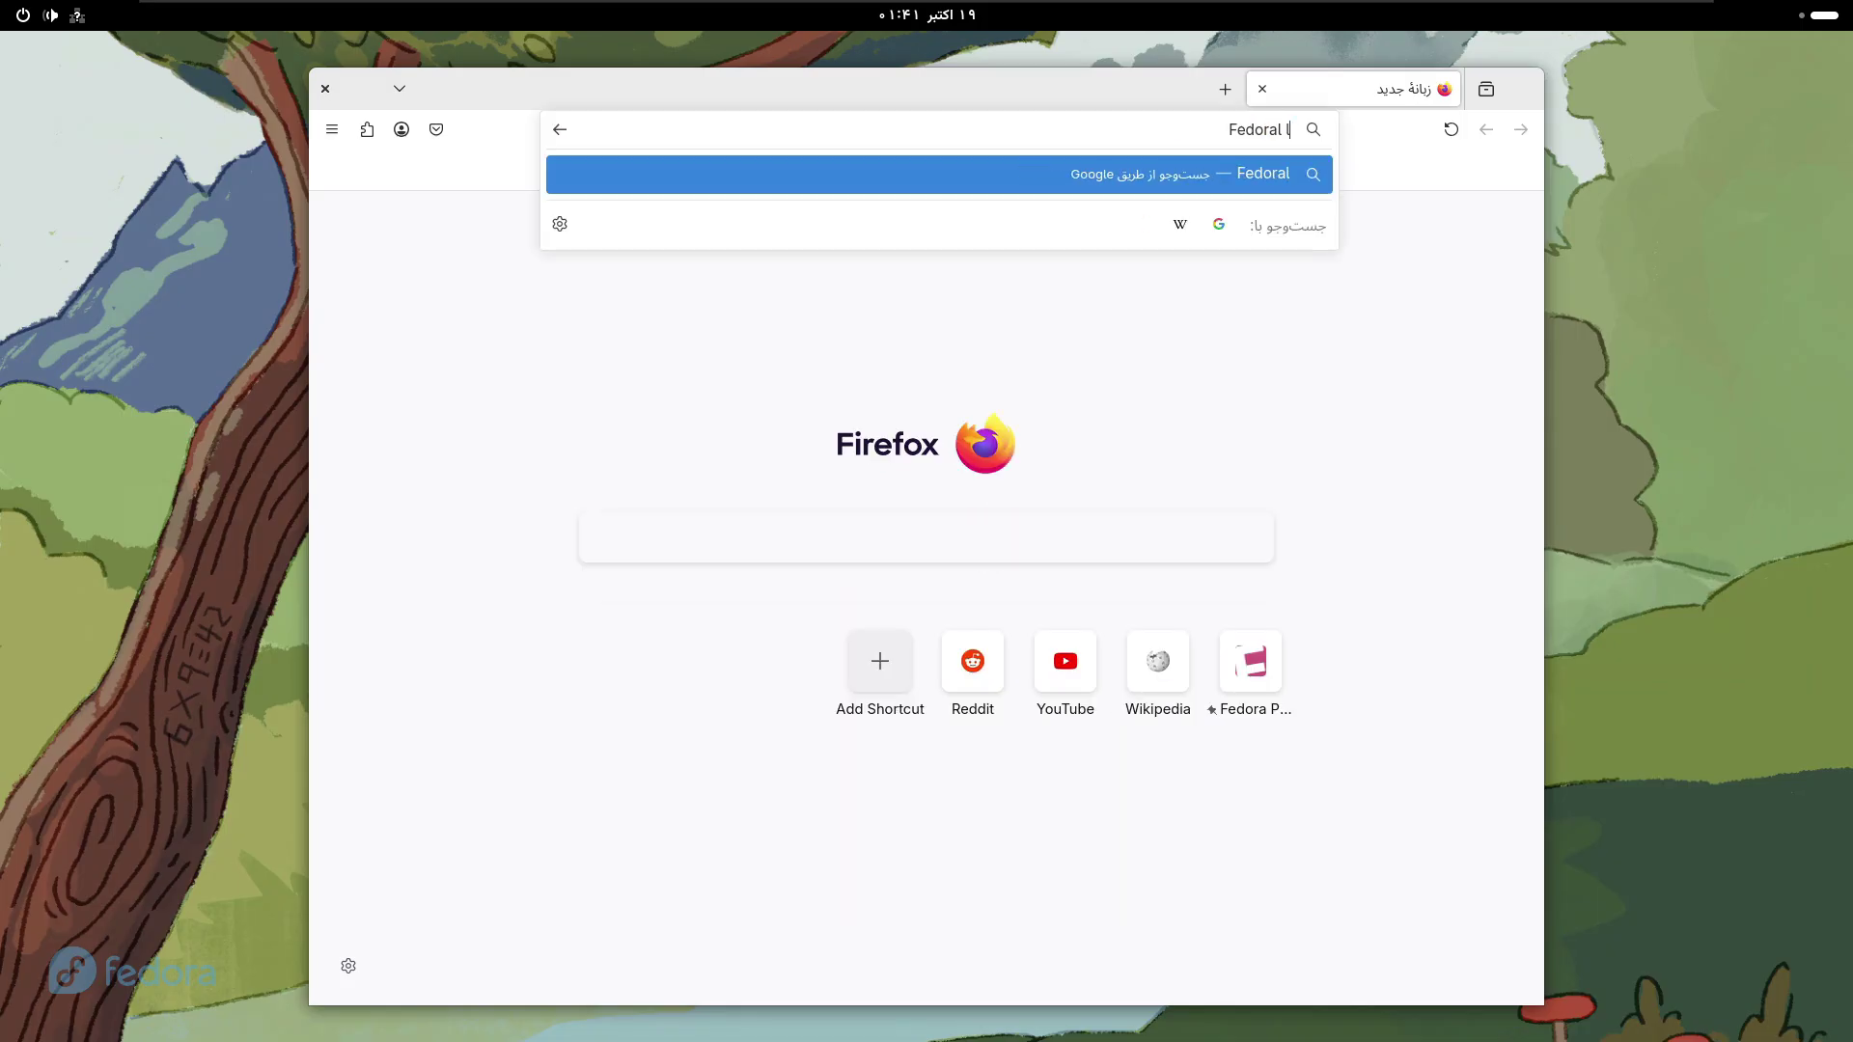
key("BackSpace")
key("BackSpace")
key("BackSpace")
key("BackSpace")
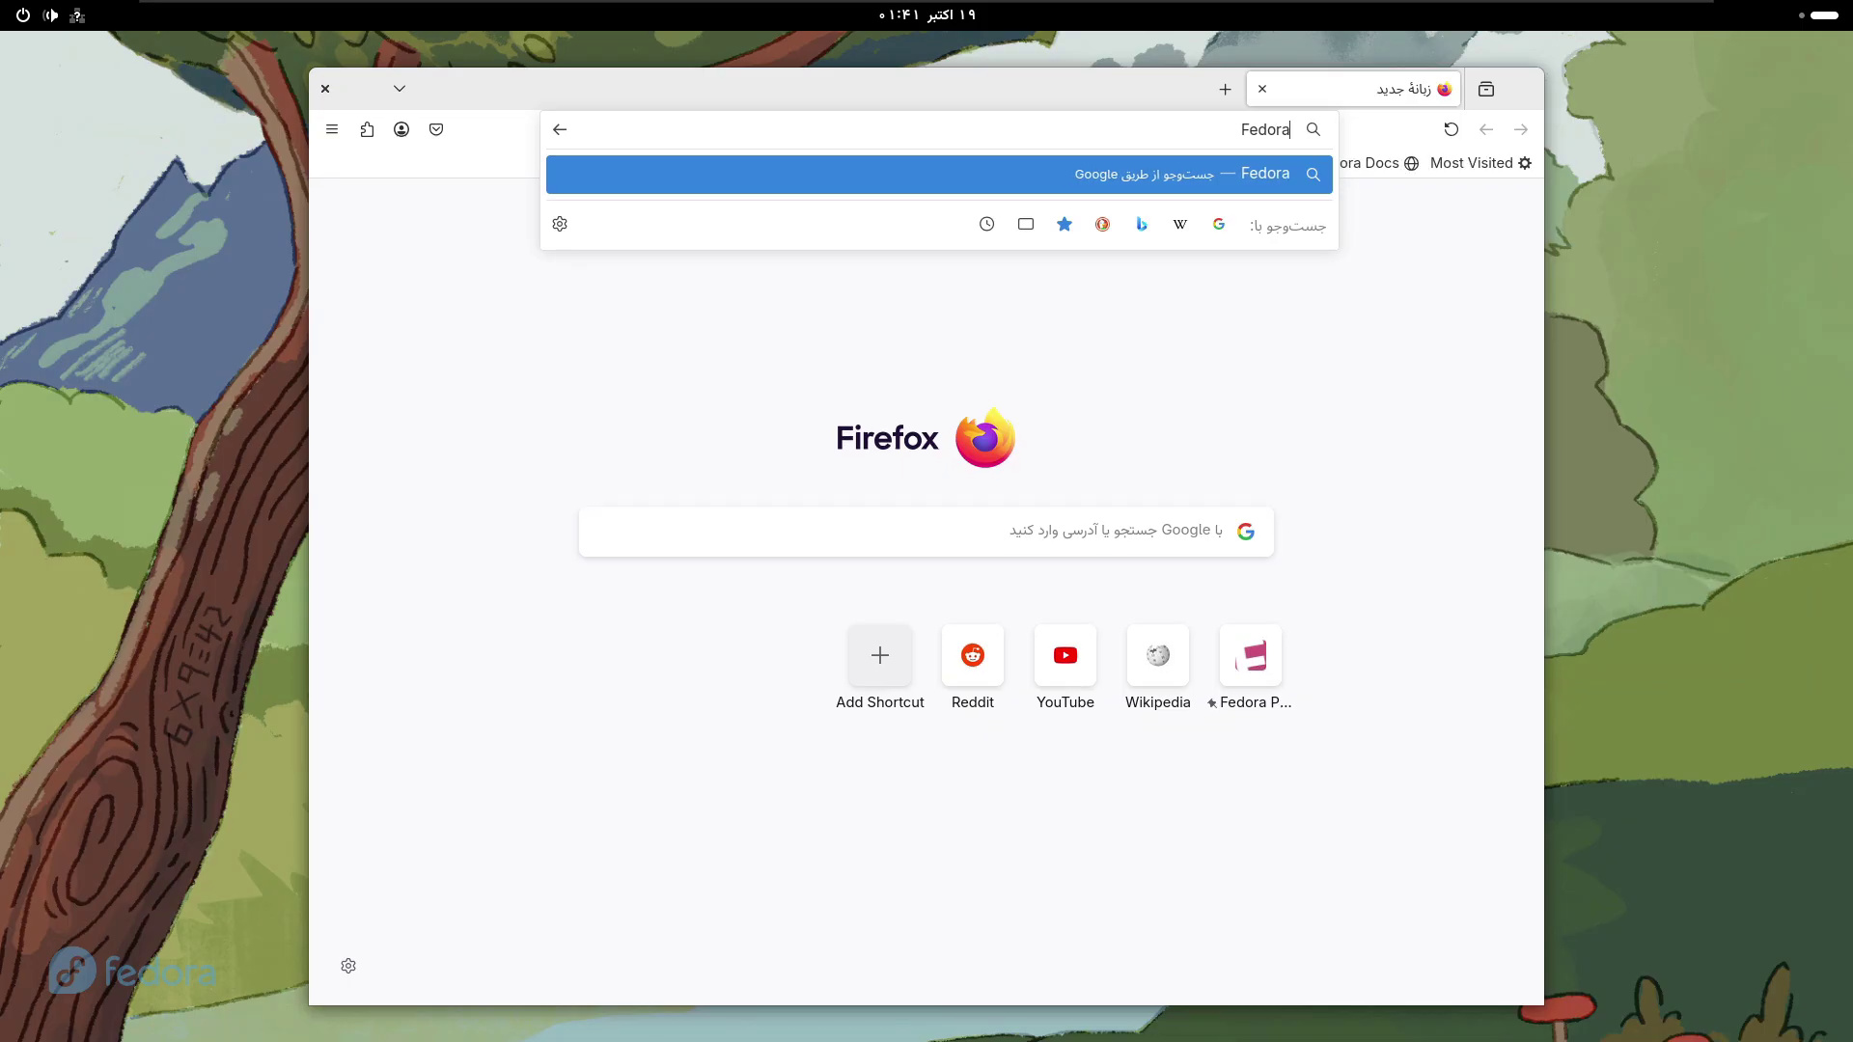
type("linux")
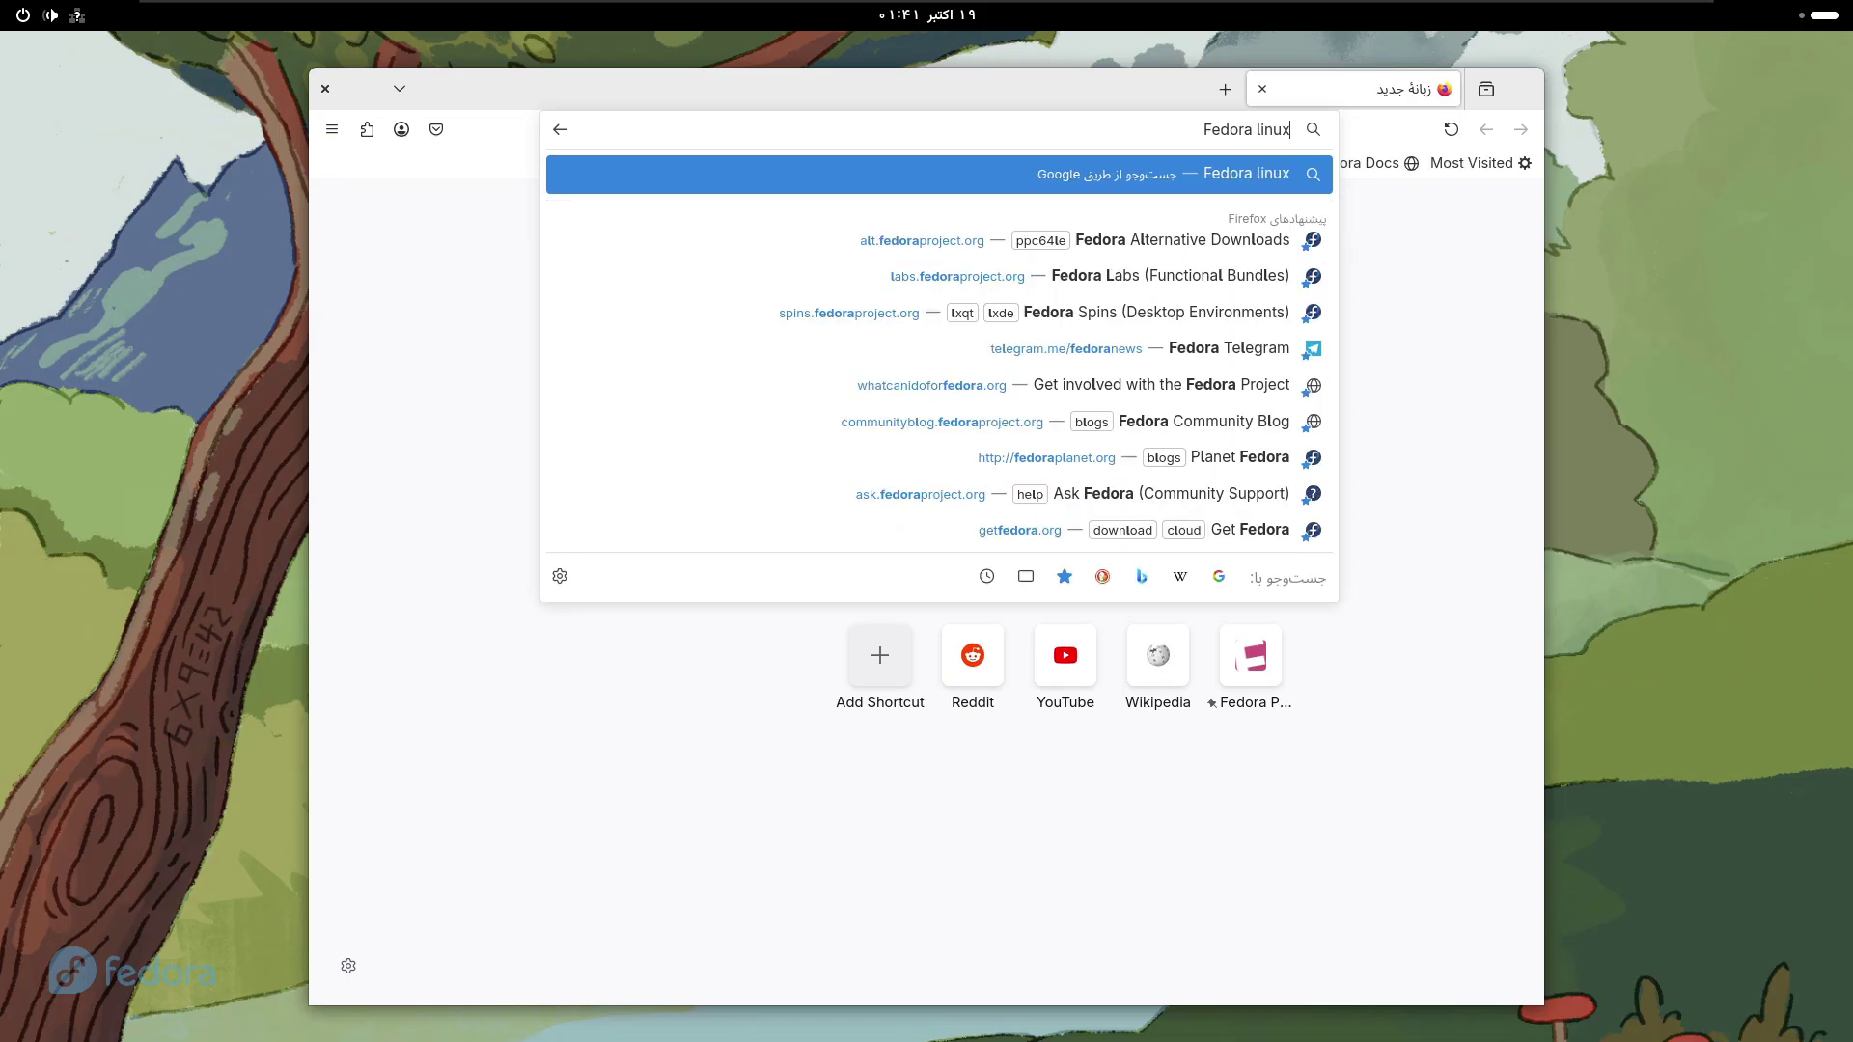
key("Return")
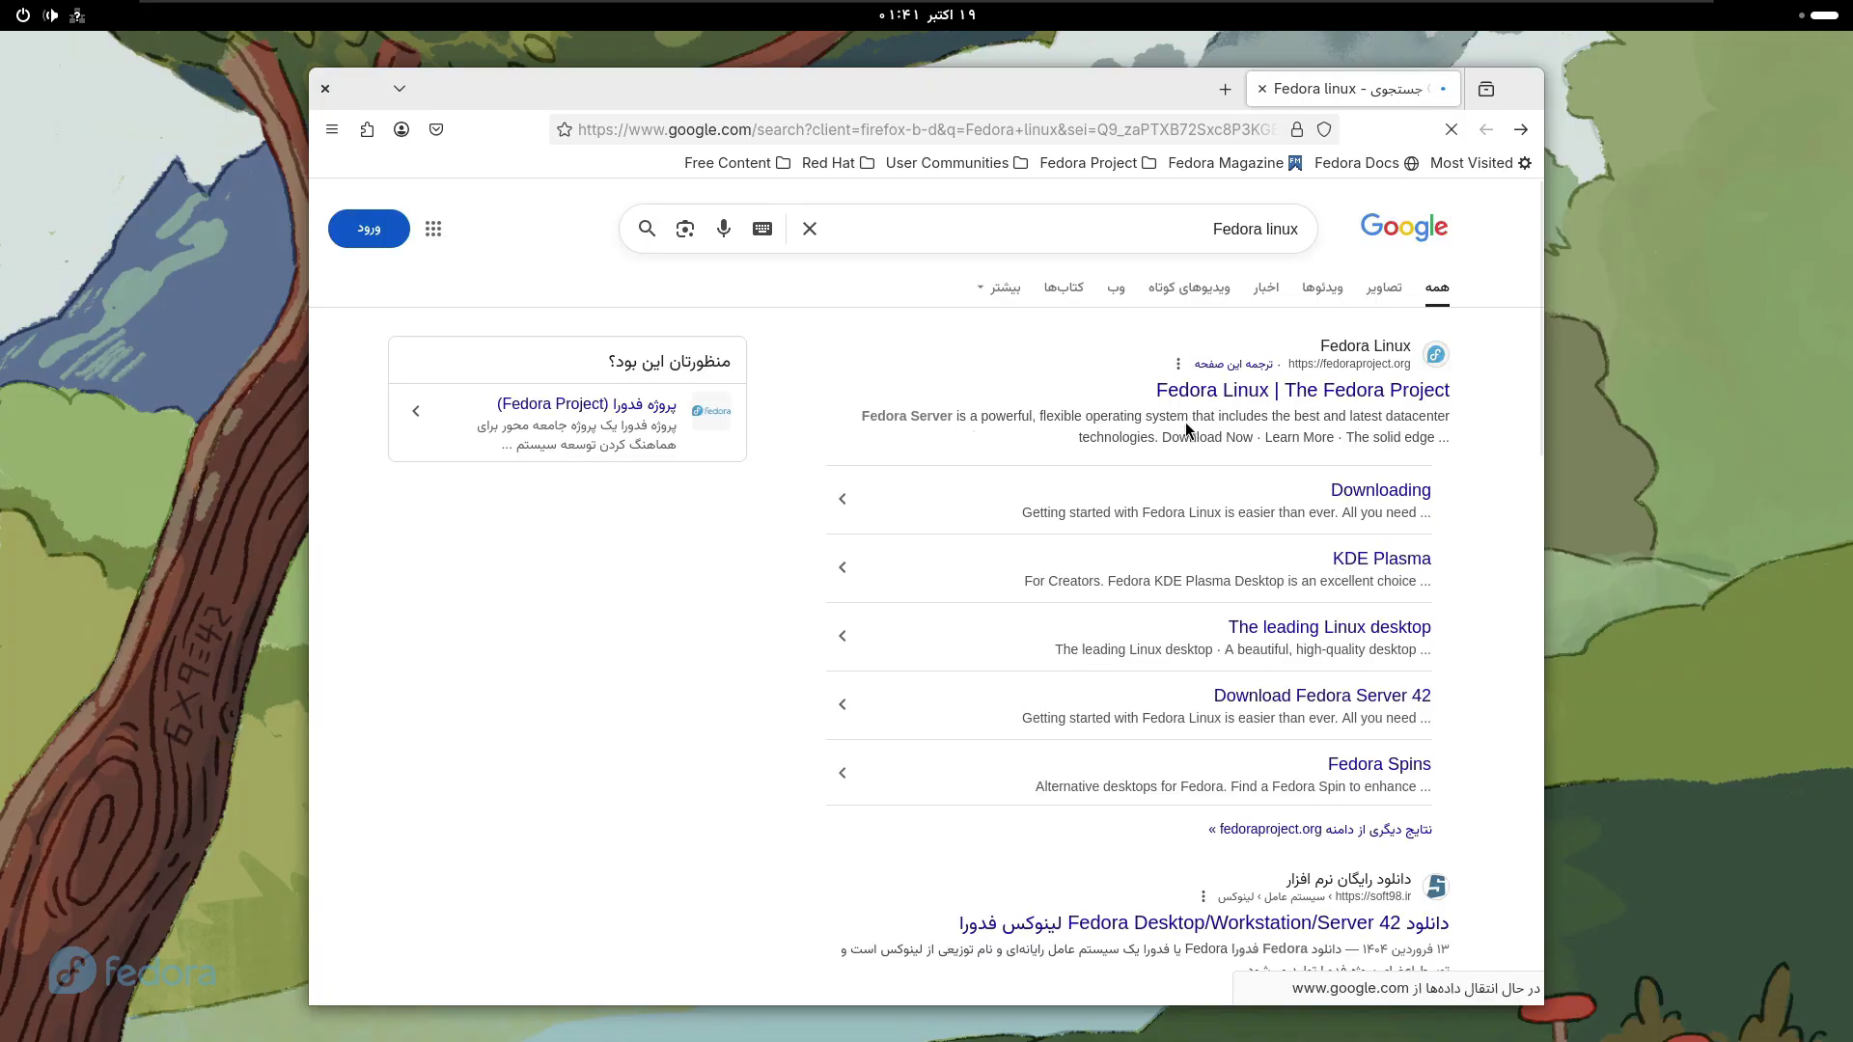
- Open the Wikipedia 'Fedora Linux' result from the Google search results
scroll(941, 448, "down", 5)
scroll(1397, 784, "down", 10)
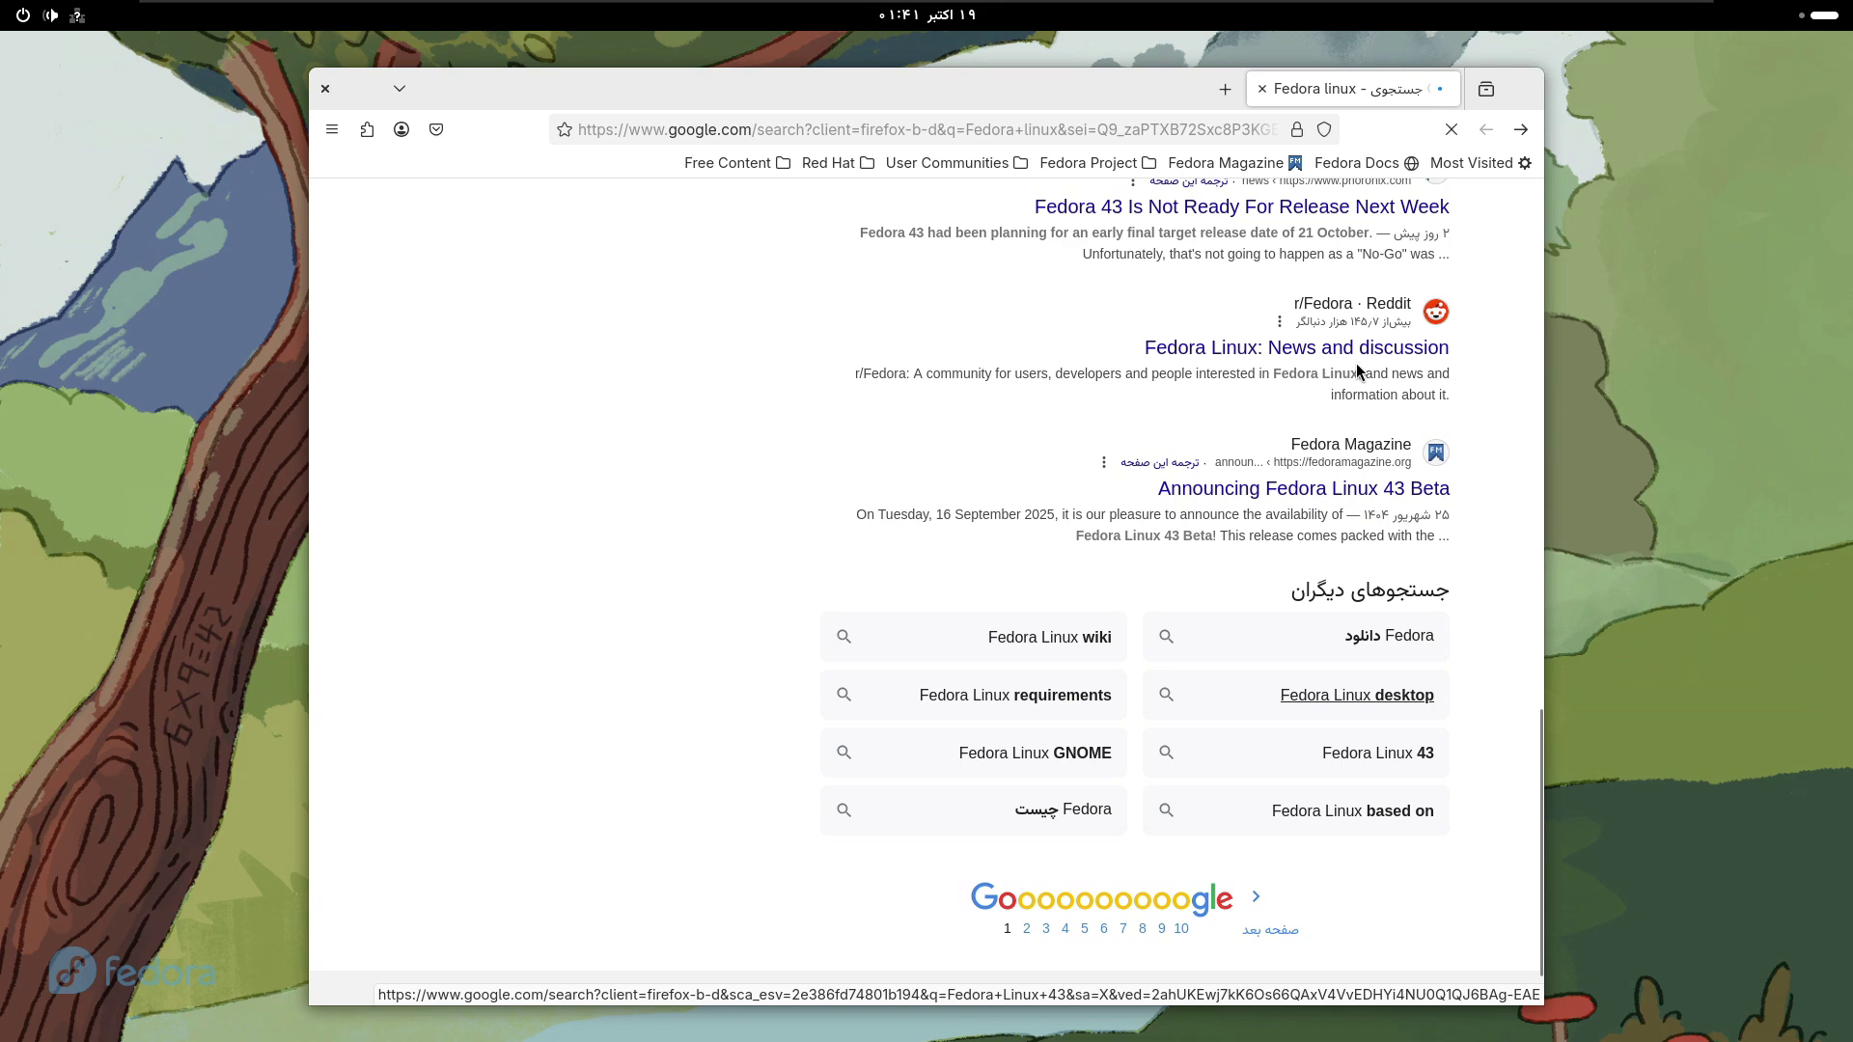
scroll(1404, 337, "up", 10)
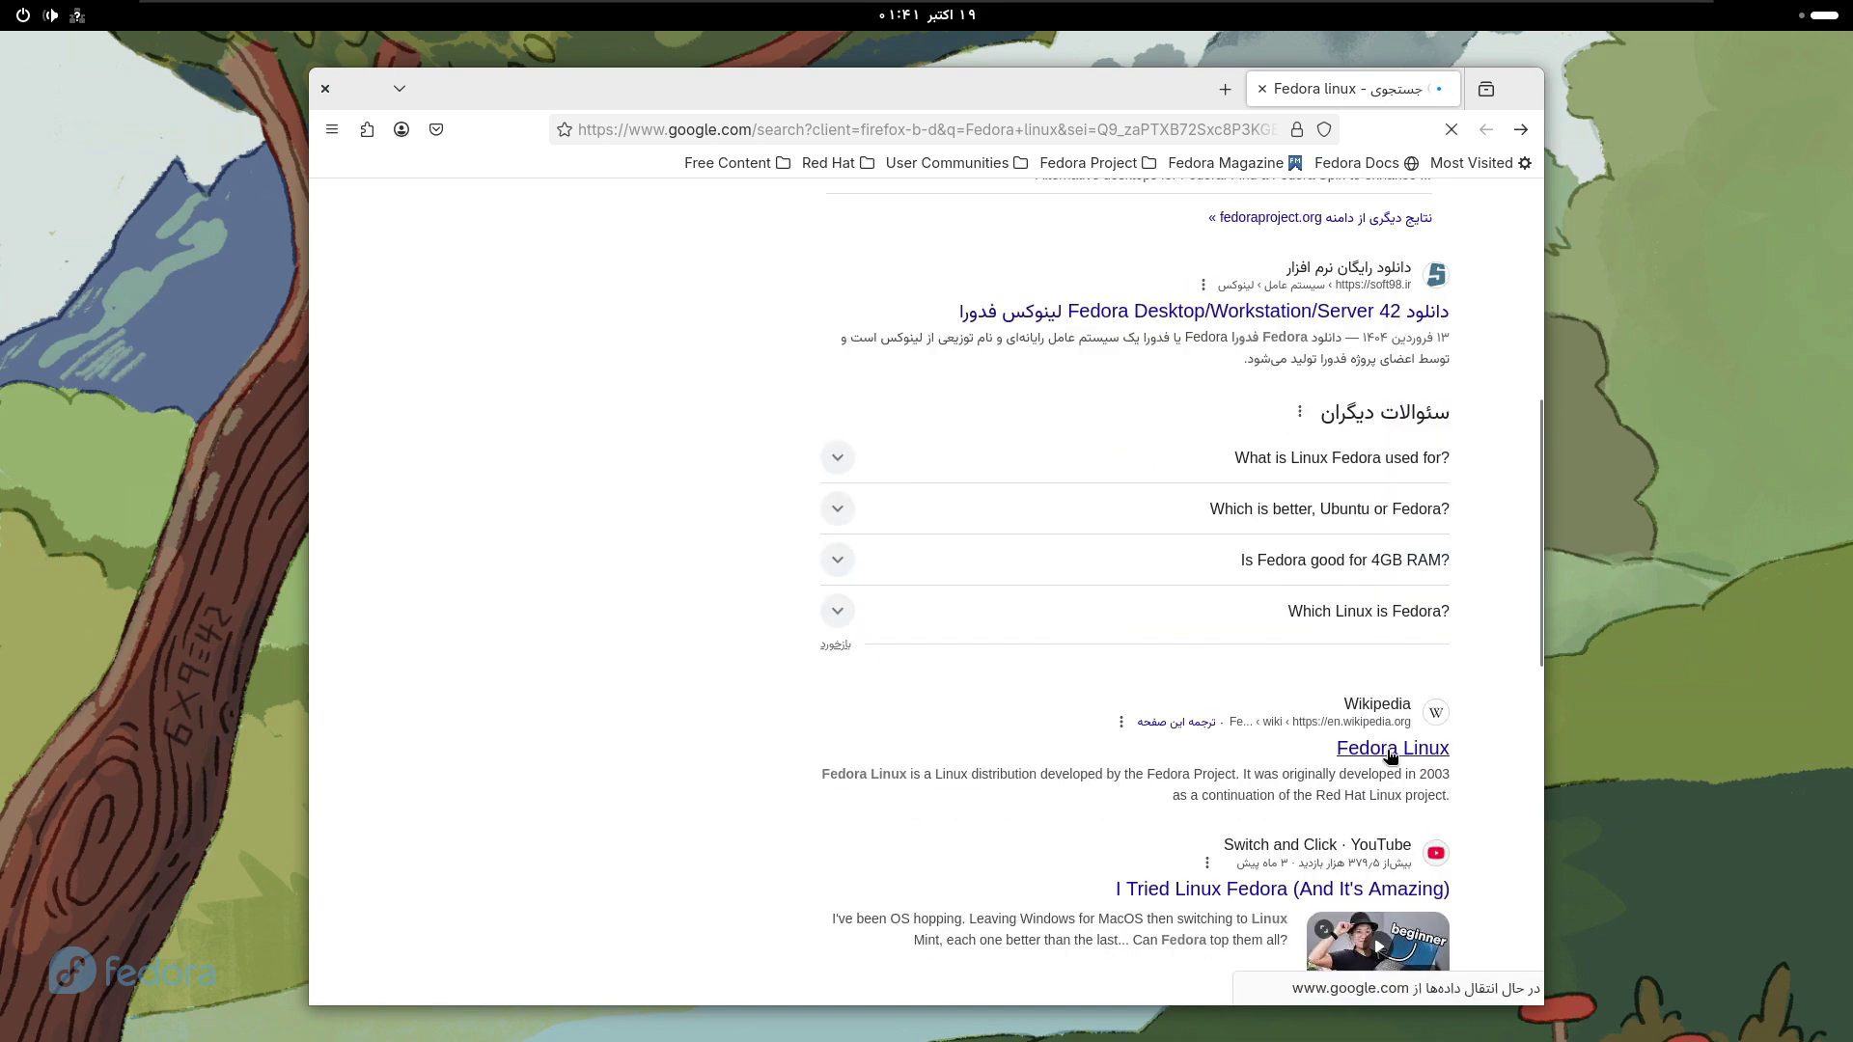
left_click(919, 650)
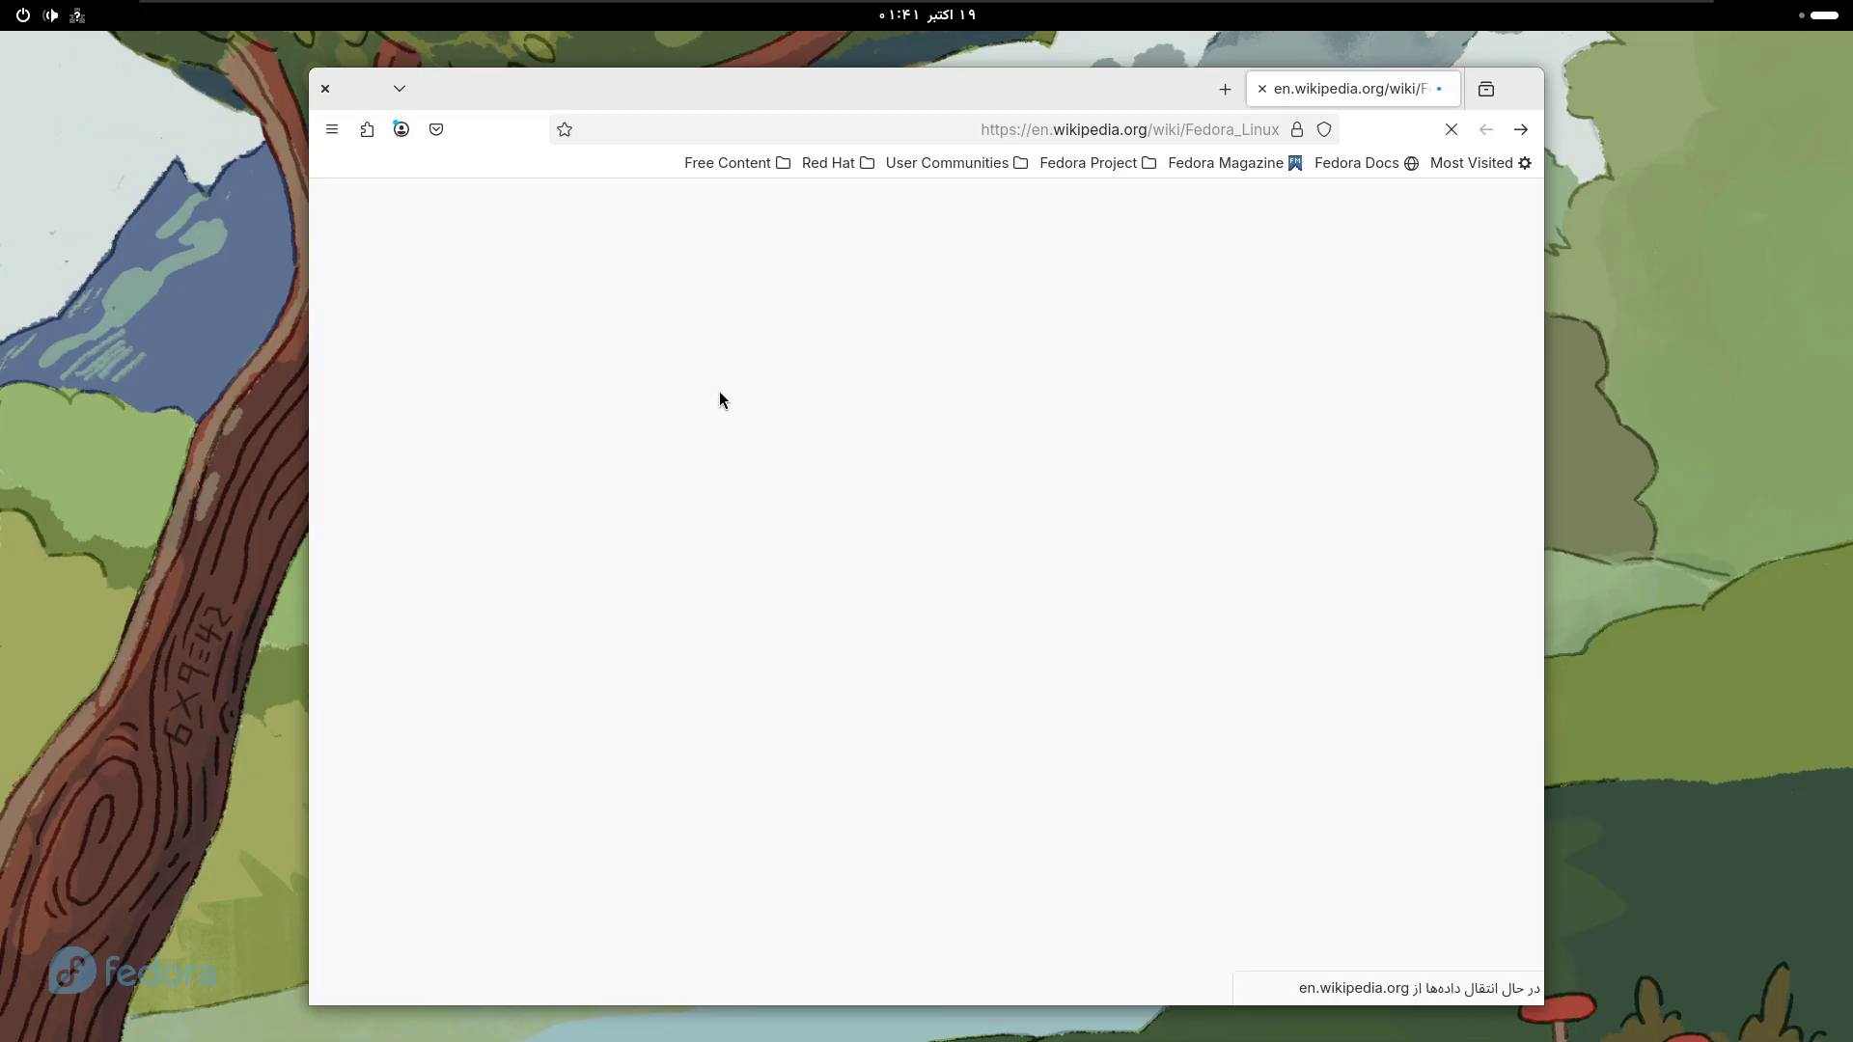
- Maximize Firefox and scroll up and down through the Fedora Linux Wikipedia article
double_click(857, 88)
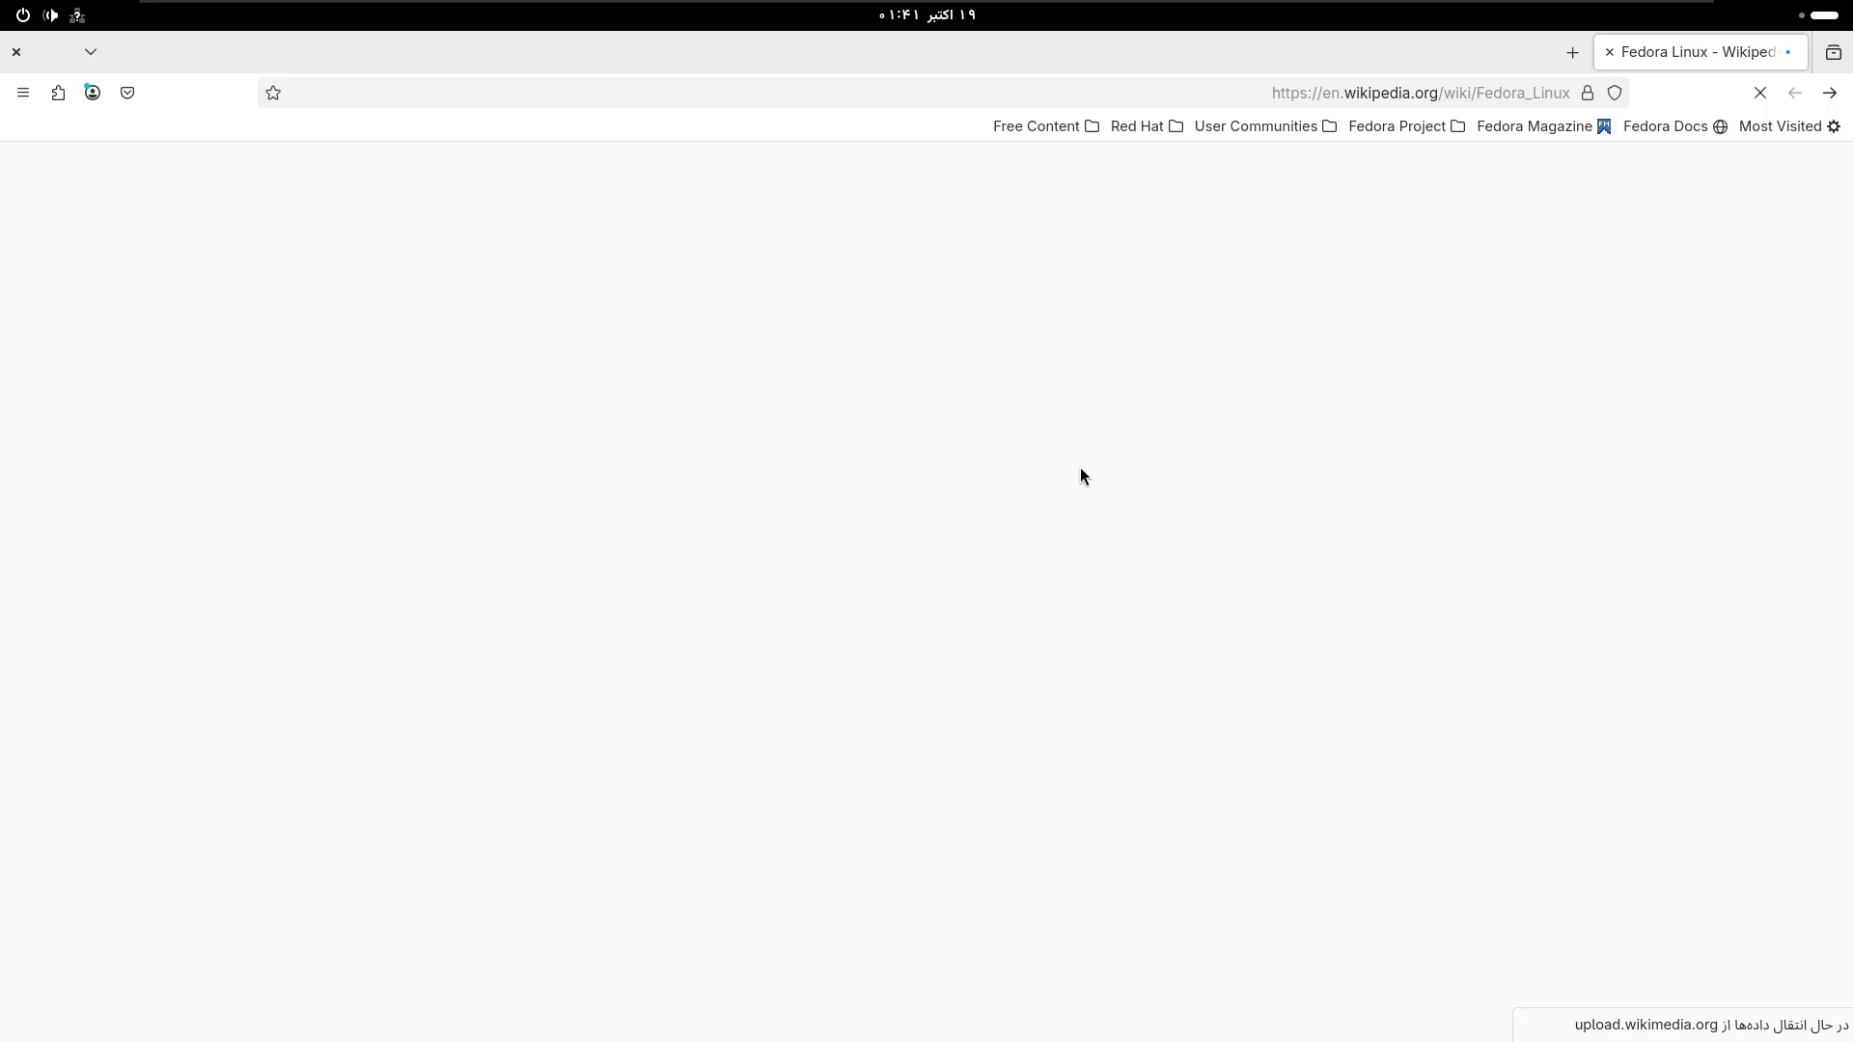
scroll(936, 488, "down", 3)
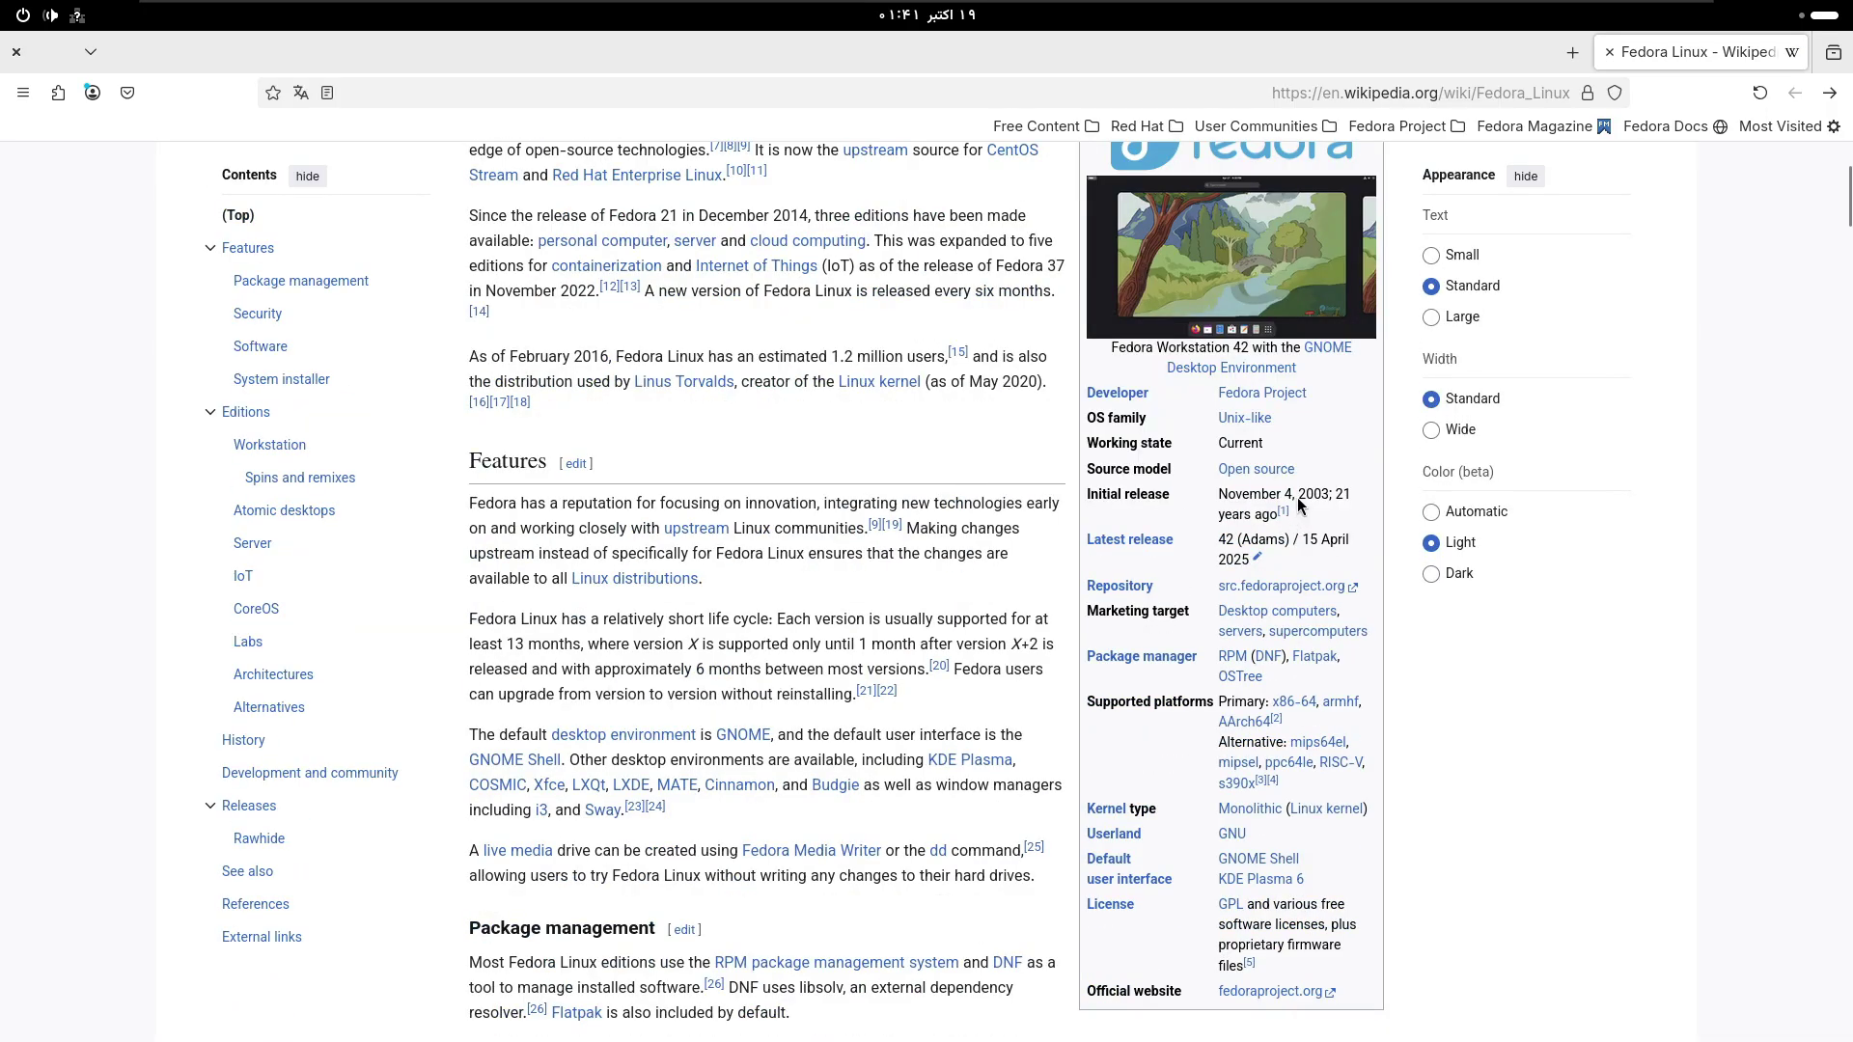
scroll(1224, 378, "down", 3)
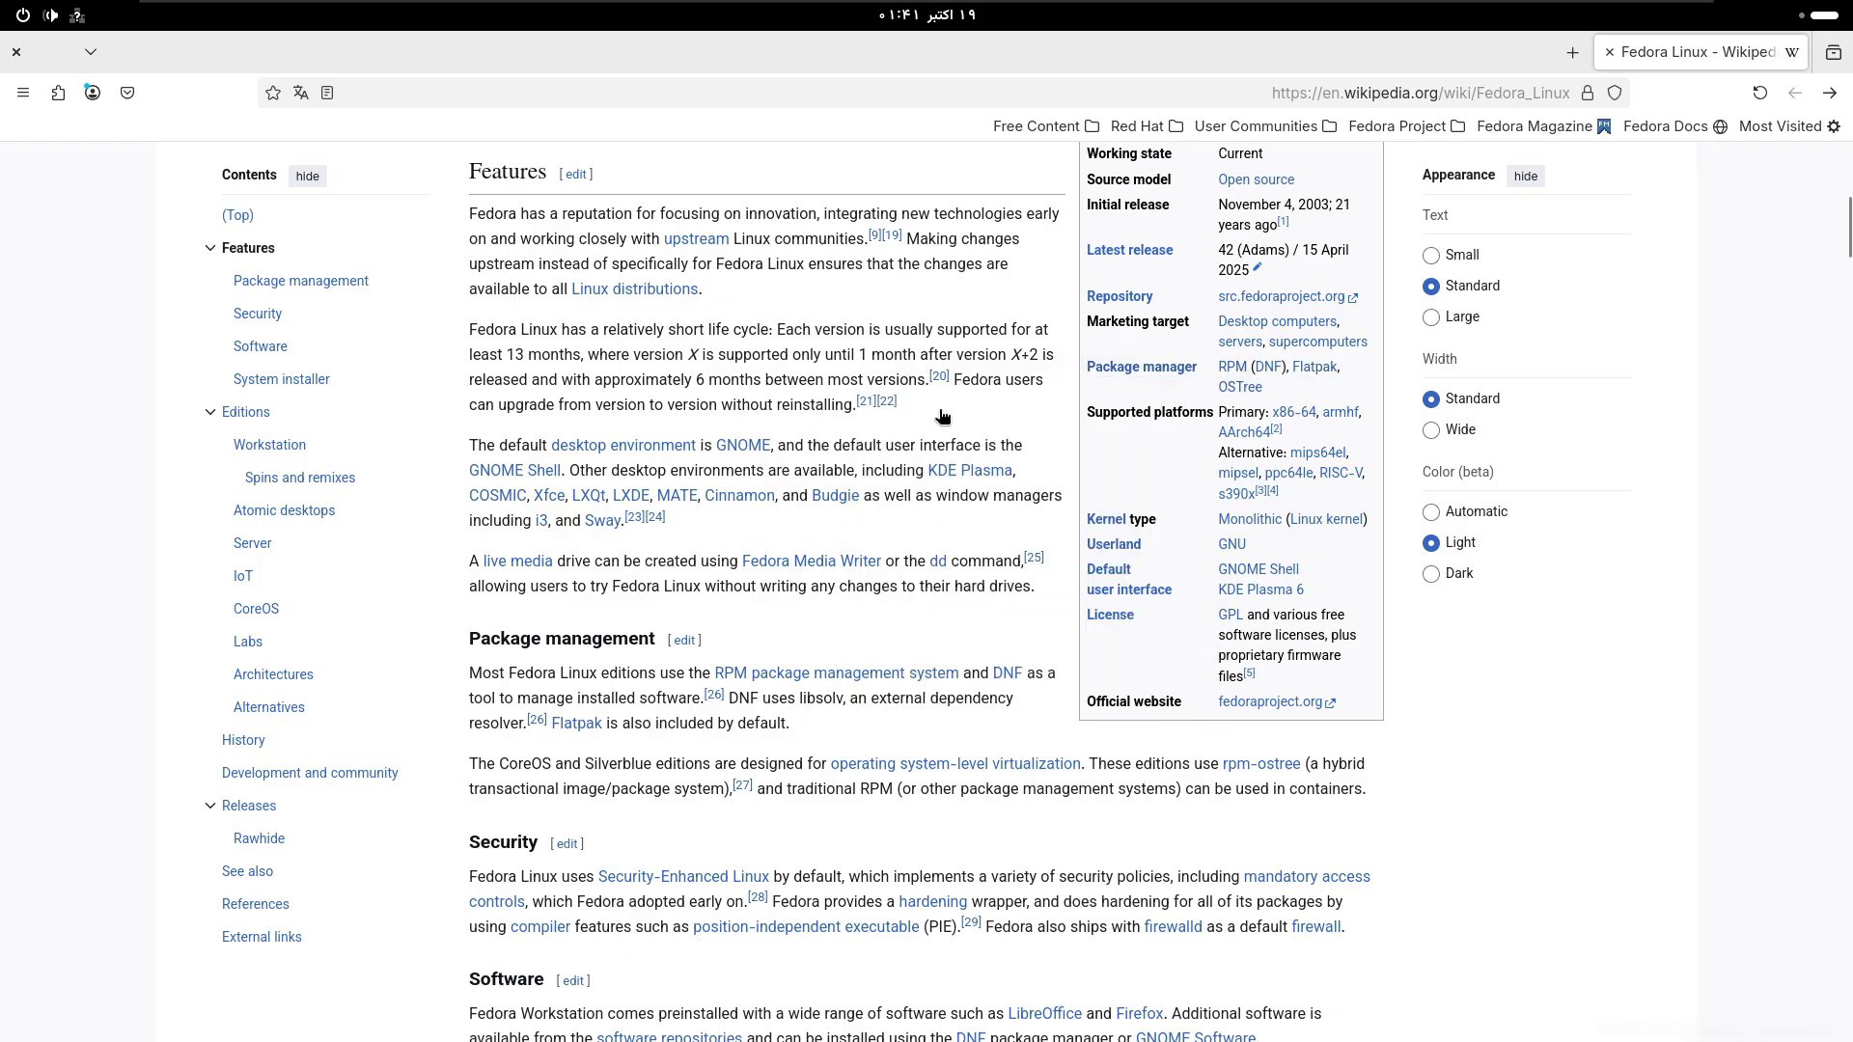
scroll(940, 409, "up", 3)
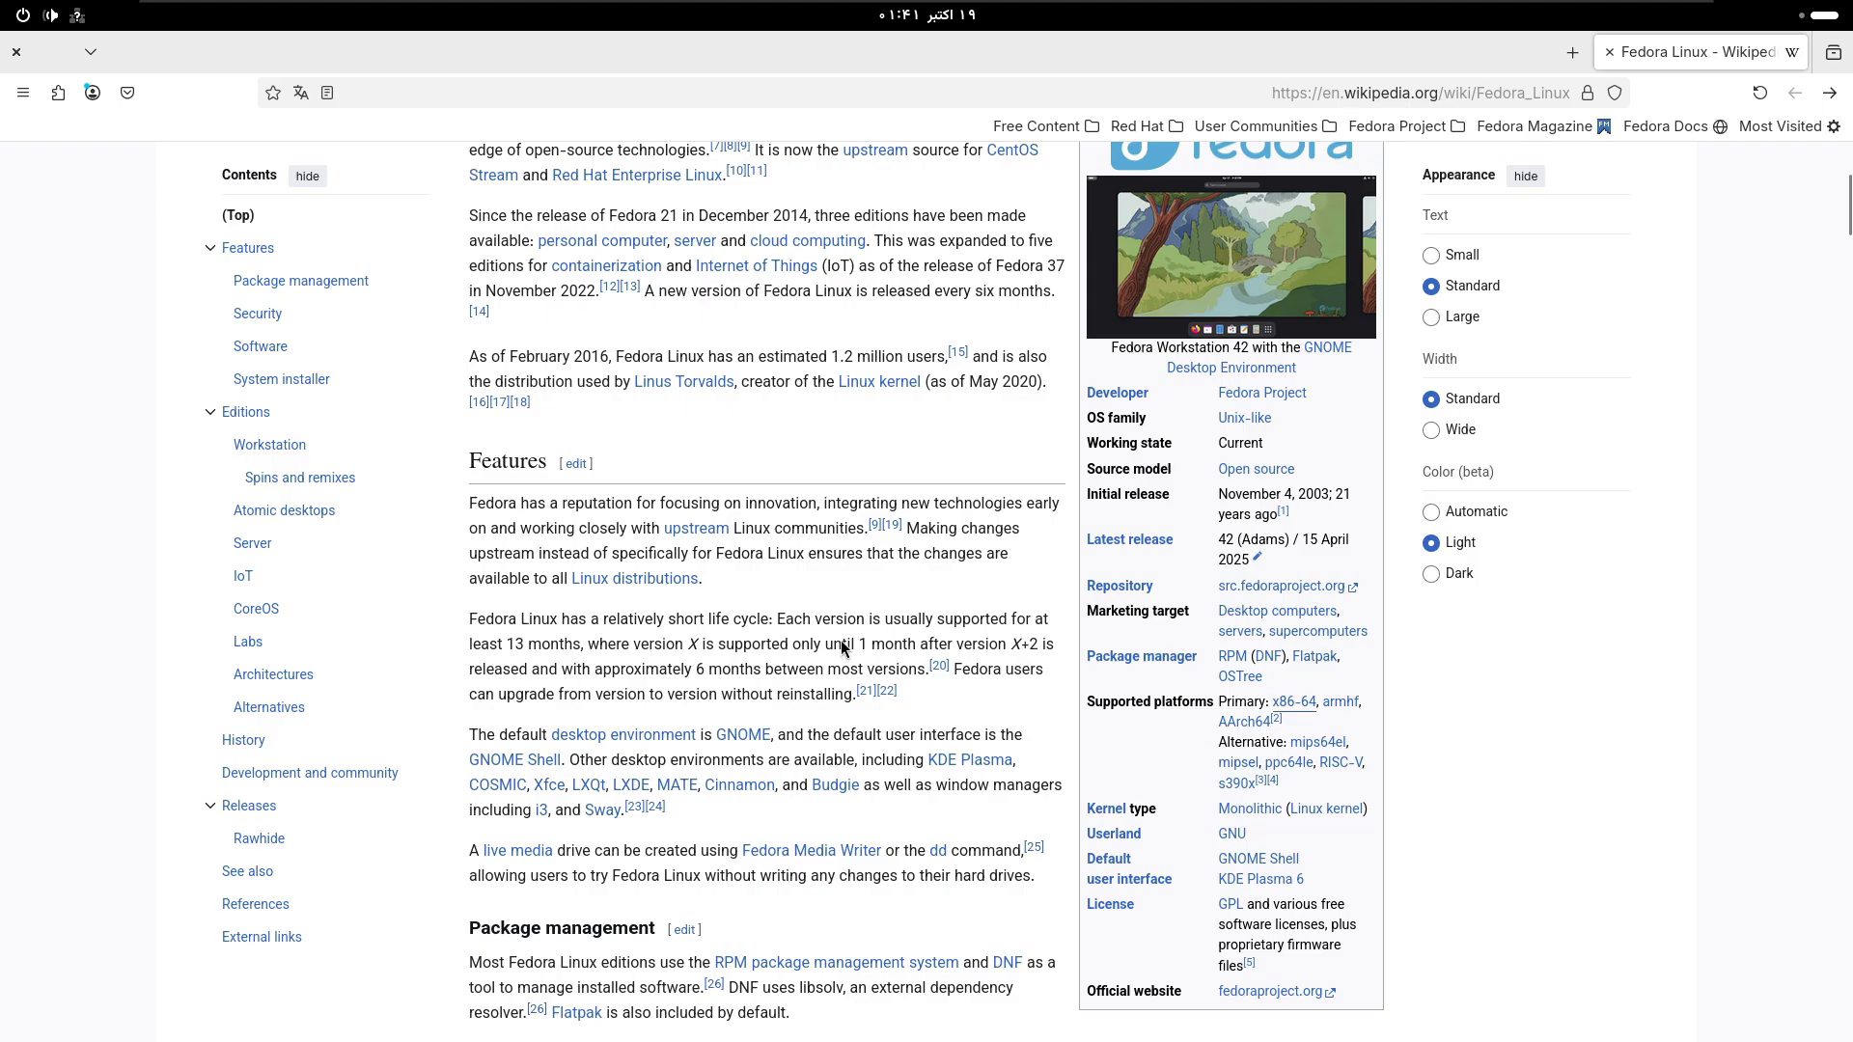
scroll(848, 646, "up", 3)
scroll(715, 612, "up", 2)
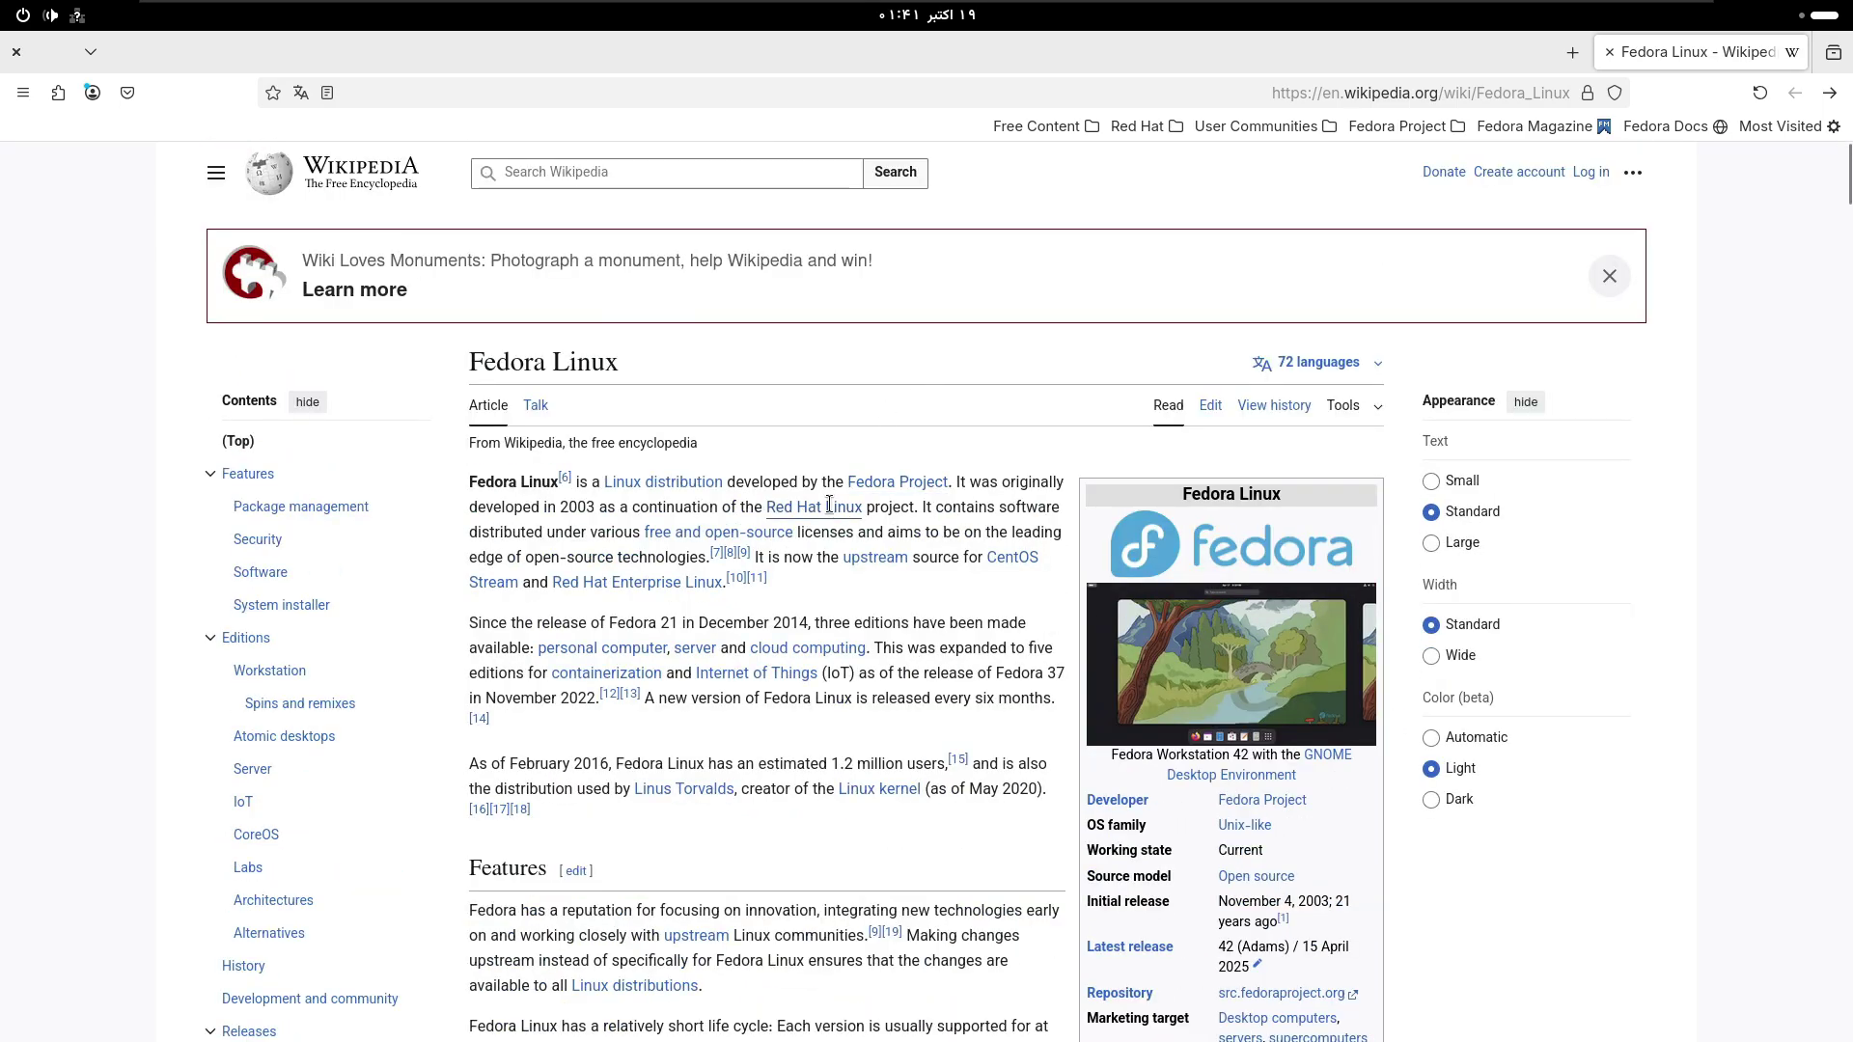
scroll(841, 518, "down", 5)
scroll(840, 518, "down", 2)
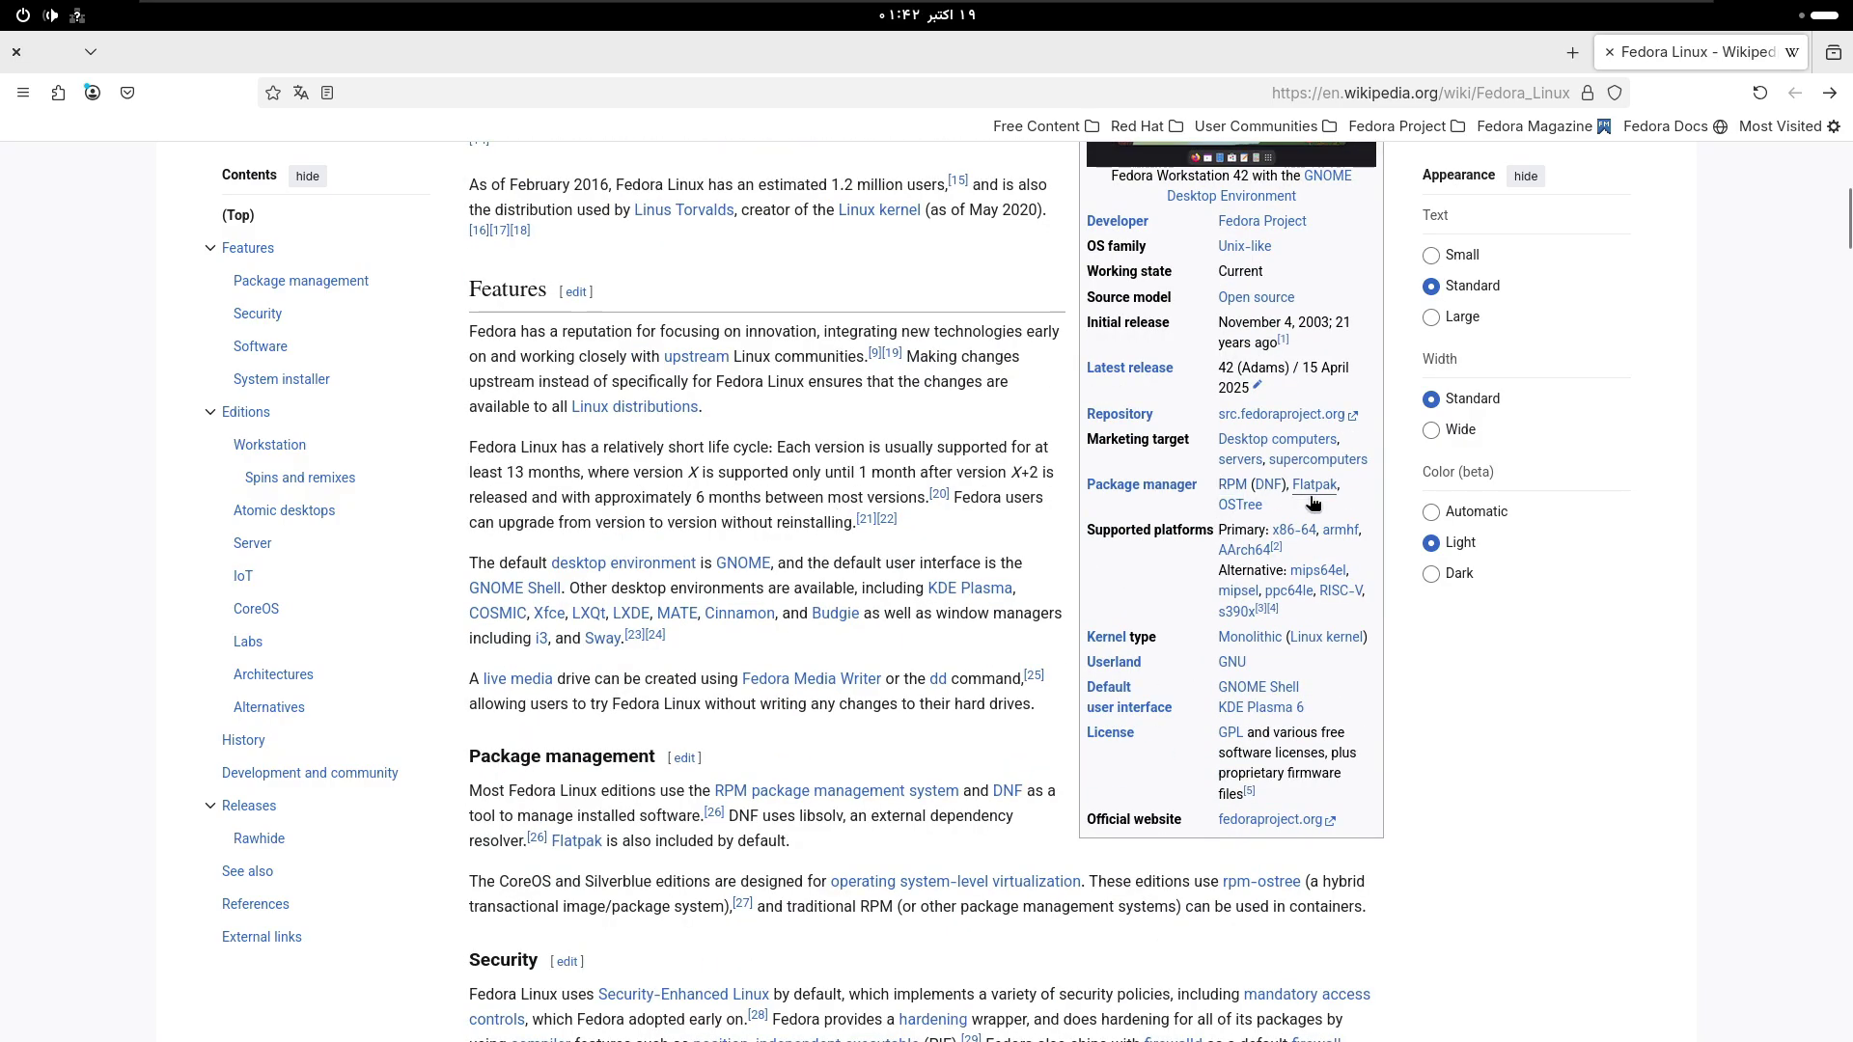
mouse_move(1310, 491)
- Close Firefox, shift the Software window slightly, and show the Activities applications grid
left_click(15, 54)
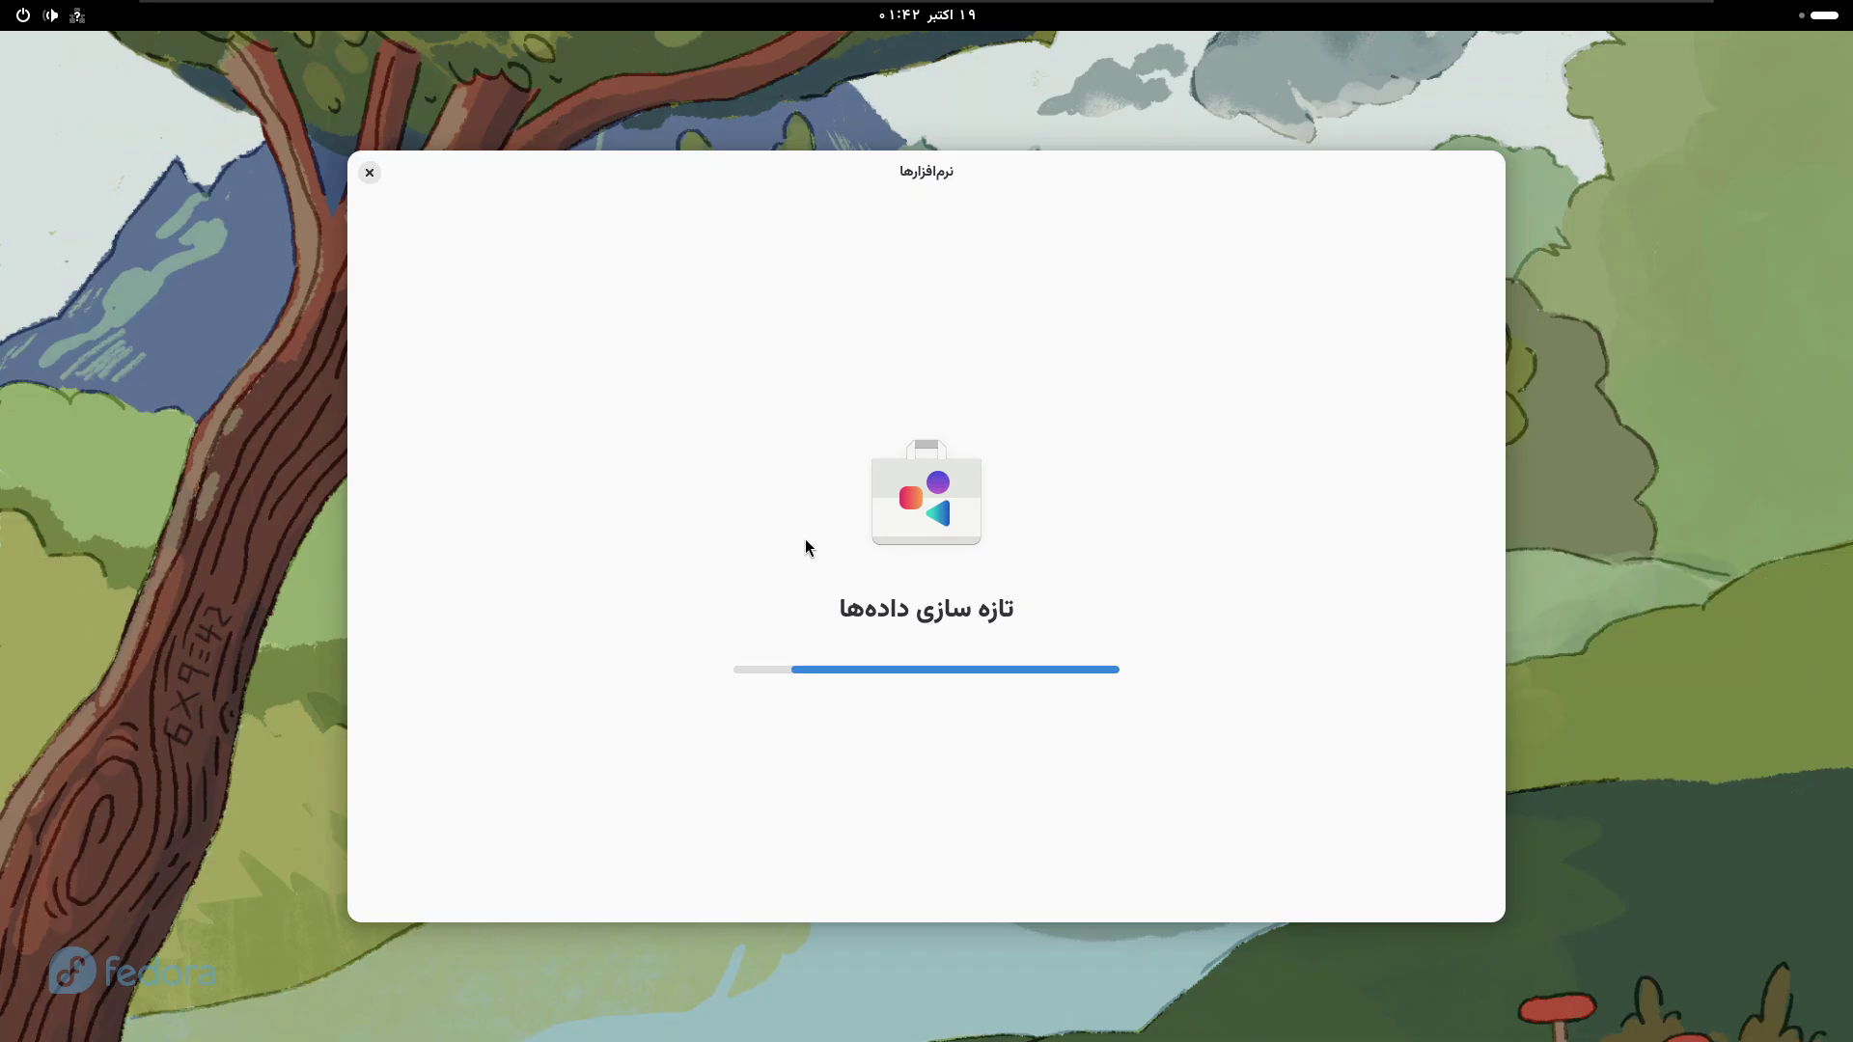
left_click_drag(907, 171, 830, 132)
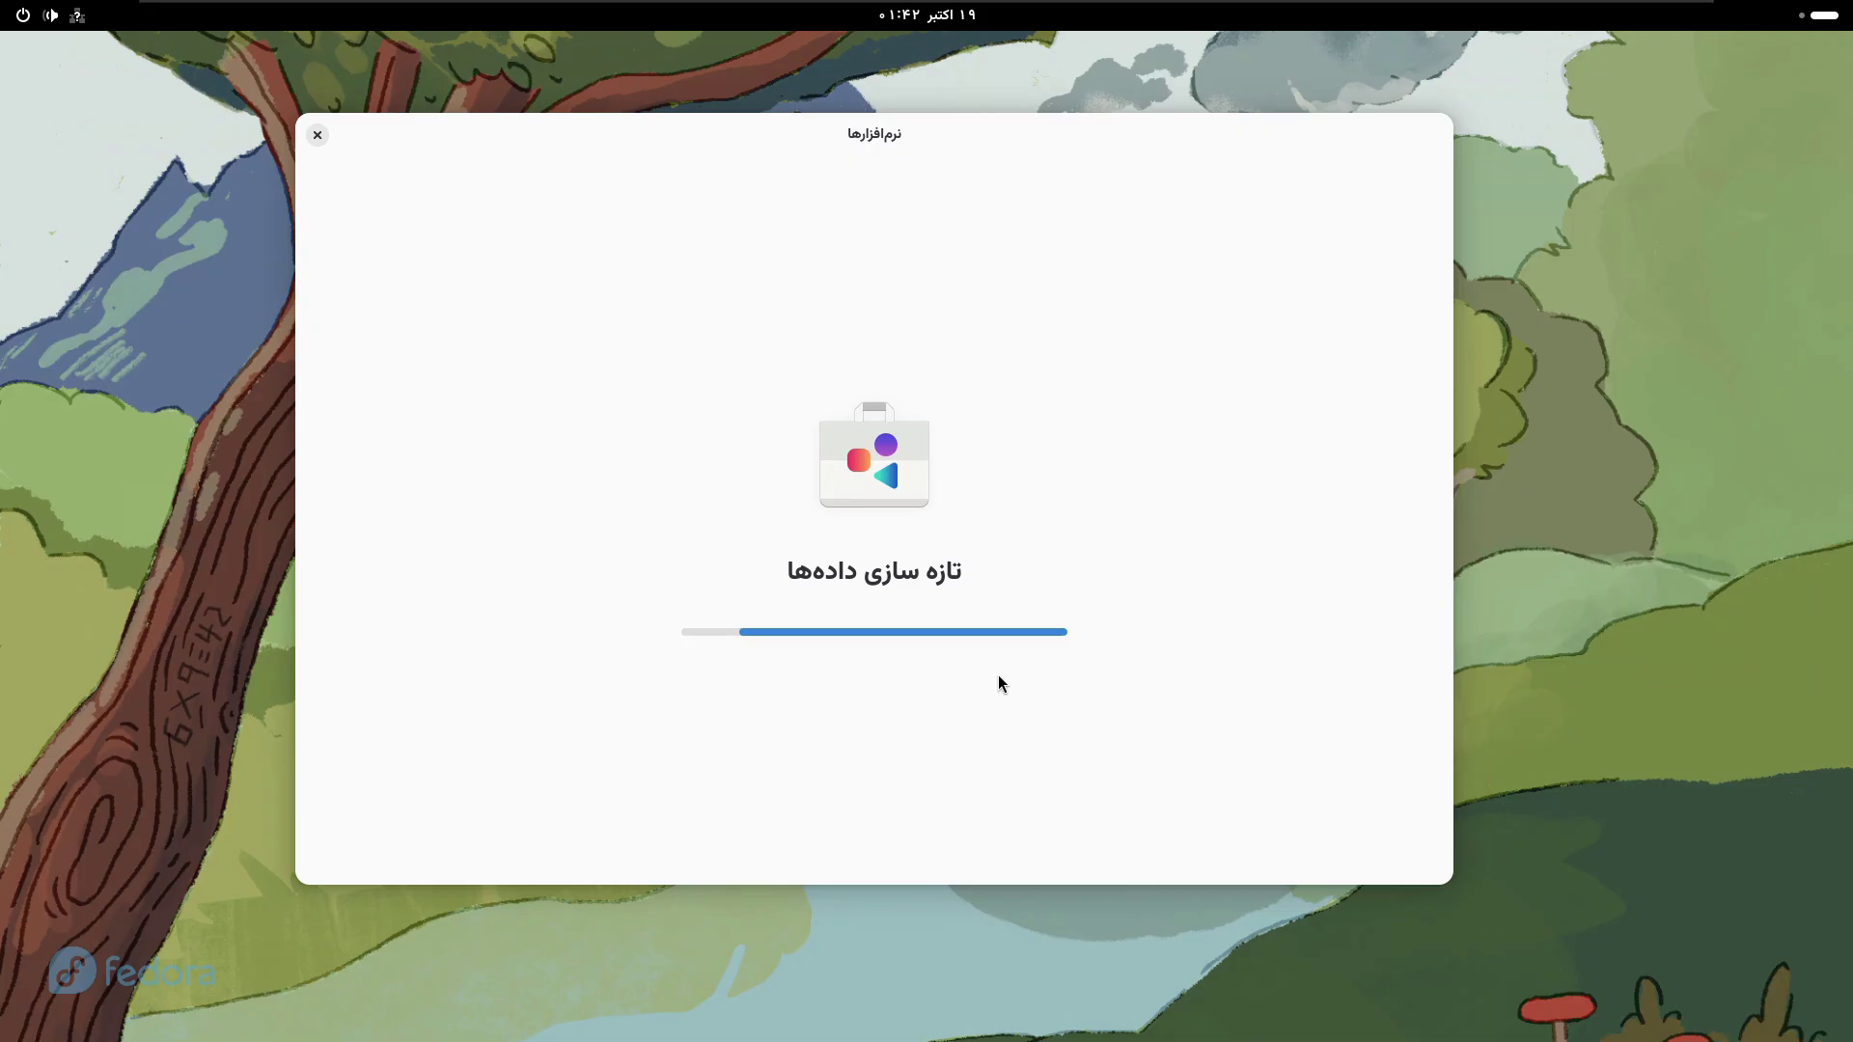
key("super")
left_click(708, 978)
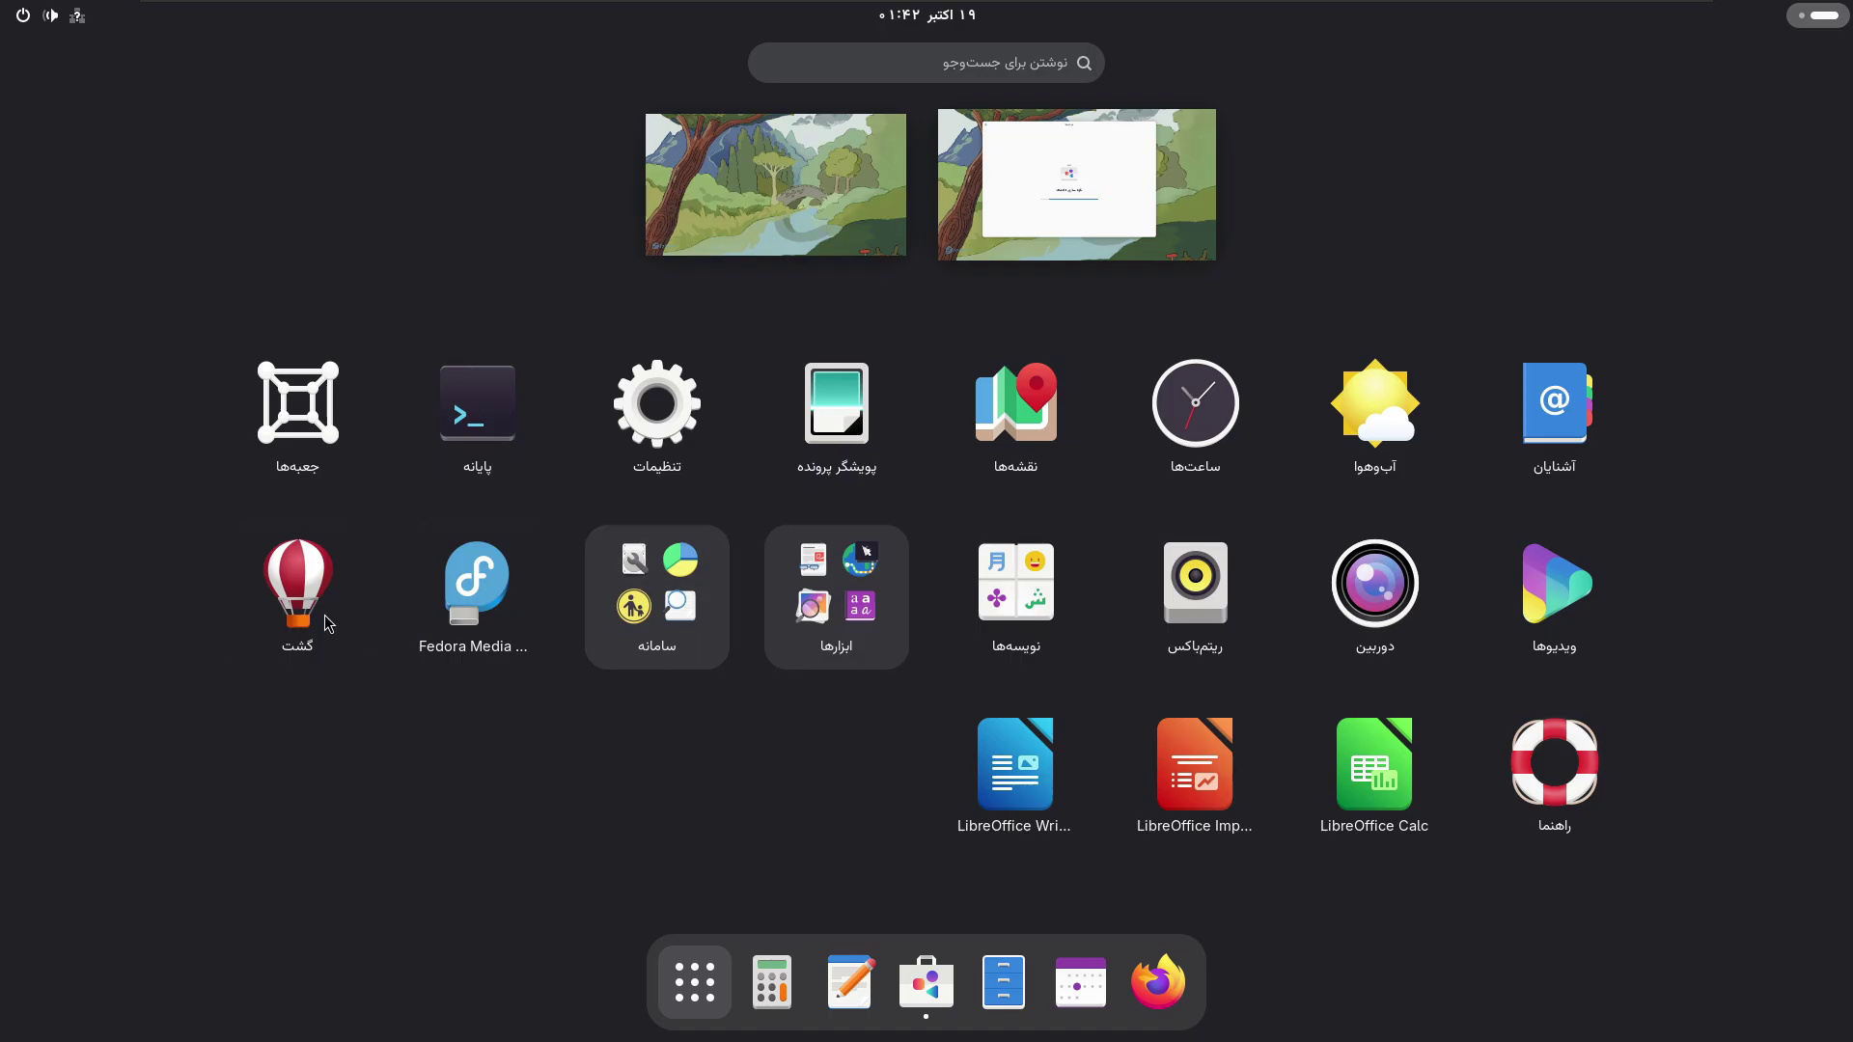
- Preview the ابزارها and سامانه app folders, then exit the overview back to Software
left_click(889, 632)
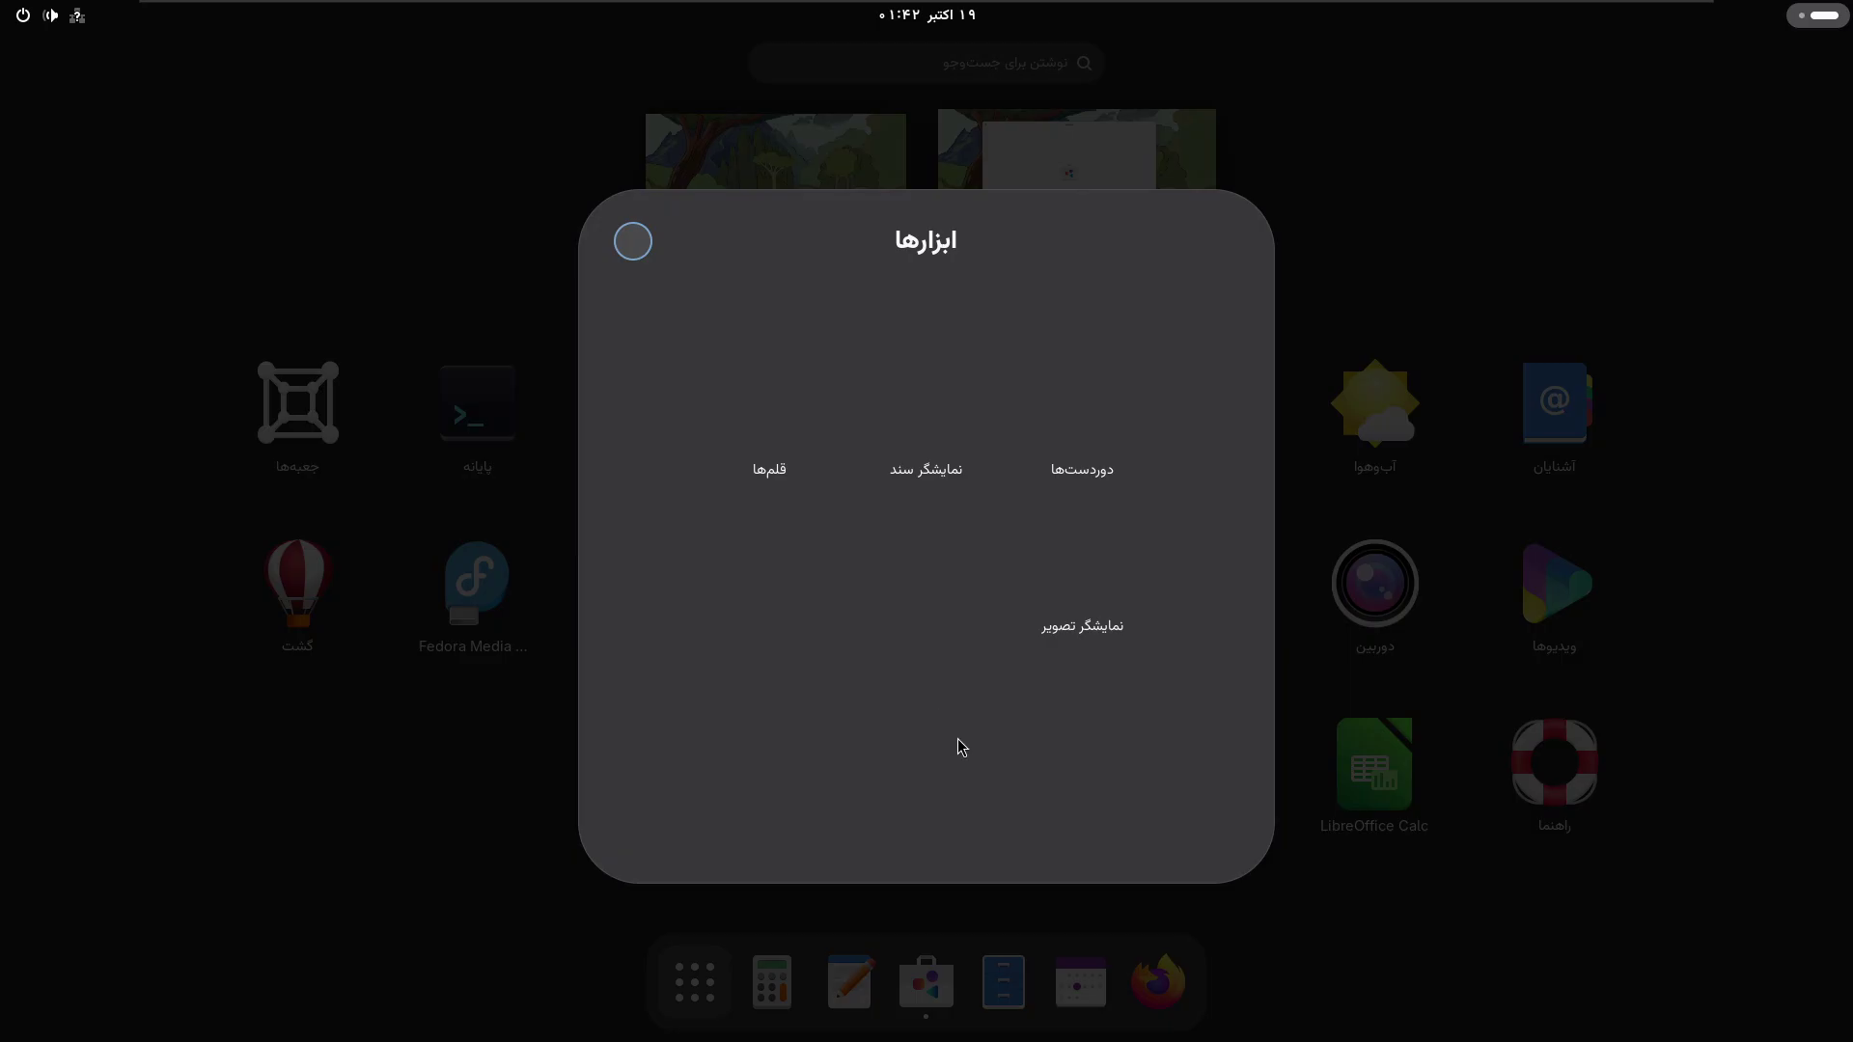
left_click(491, 806)
left_click(644, 629)
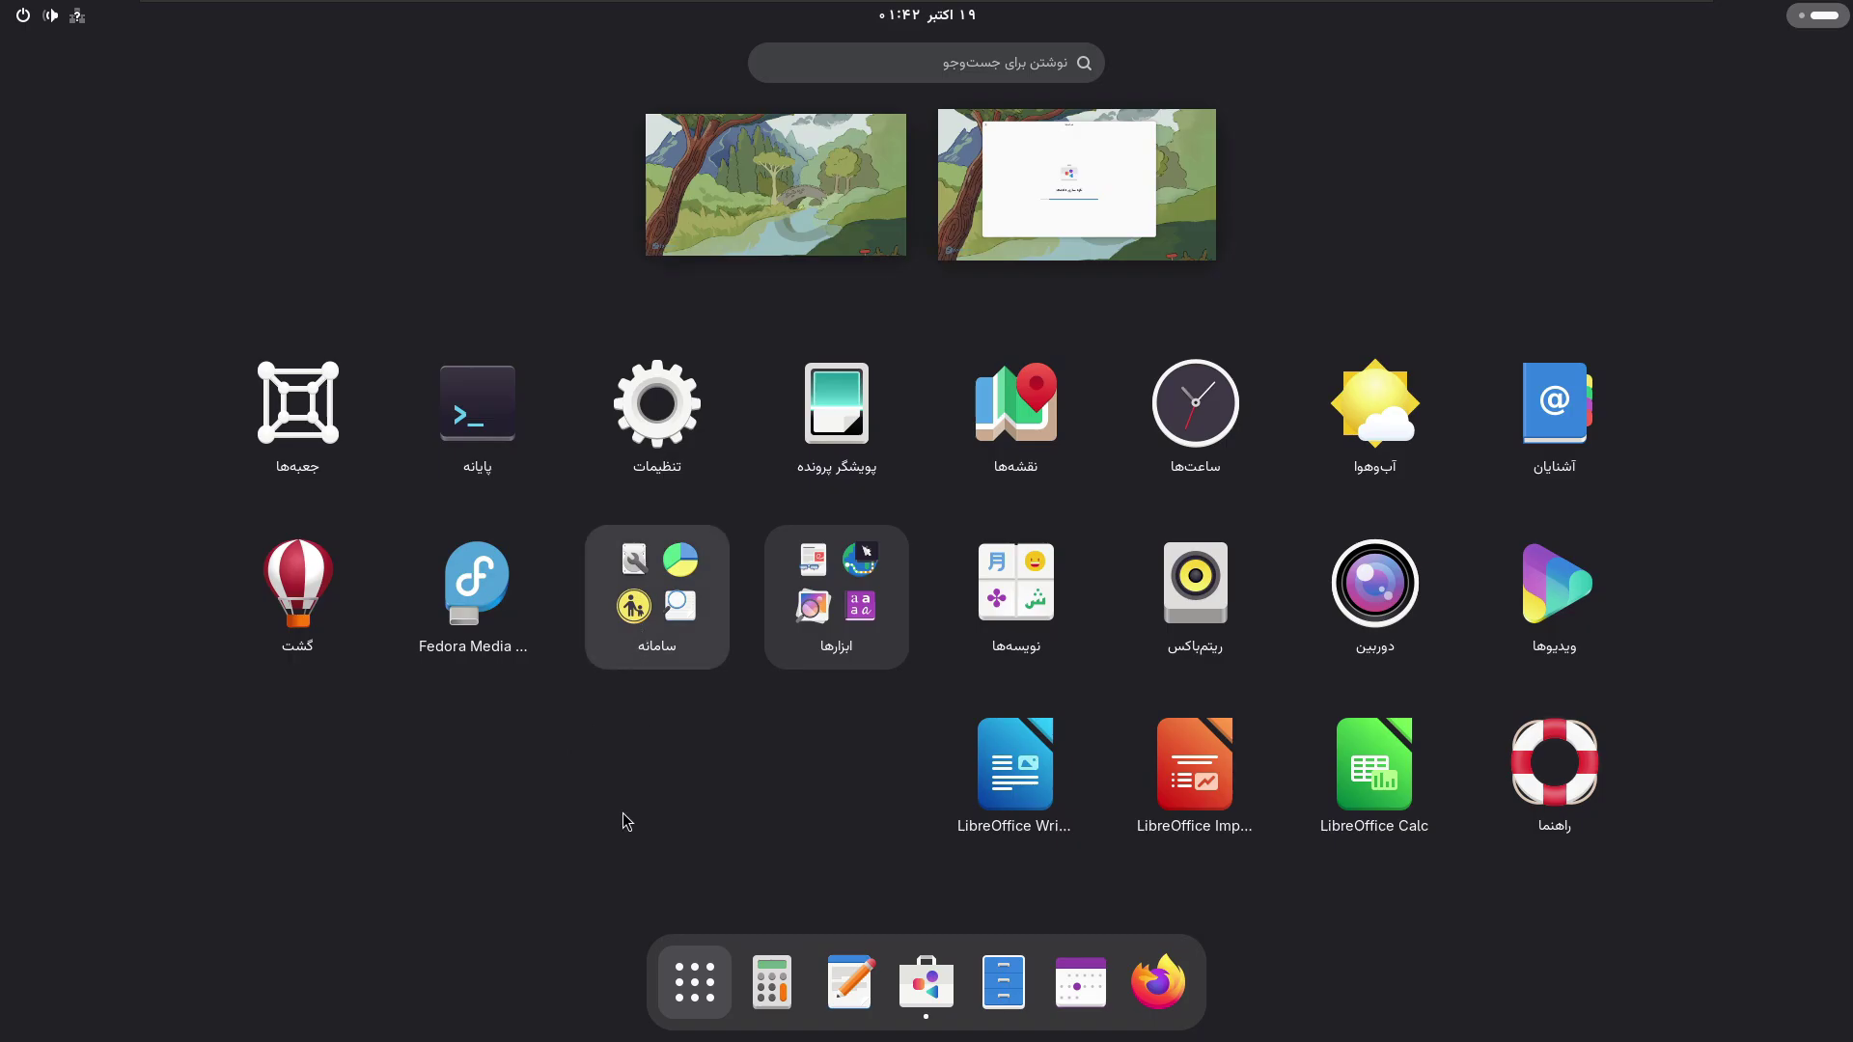
left_click(471, 817)
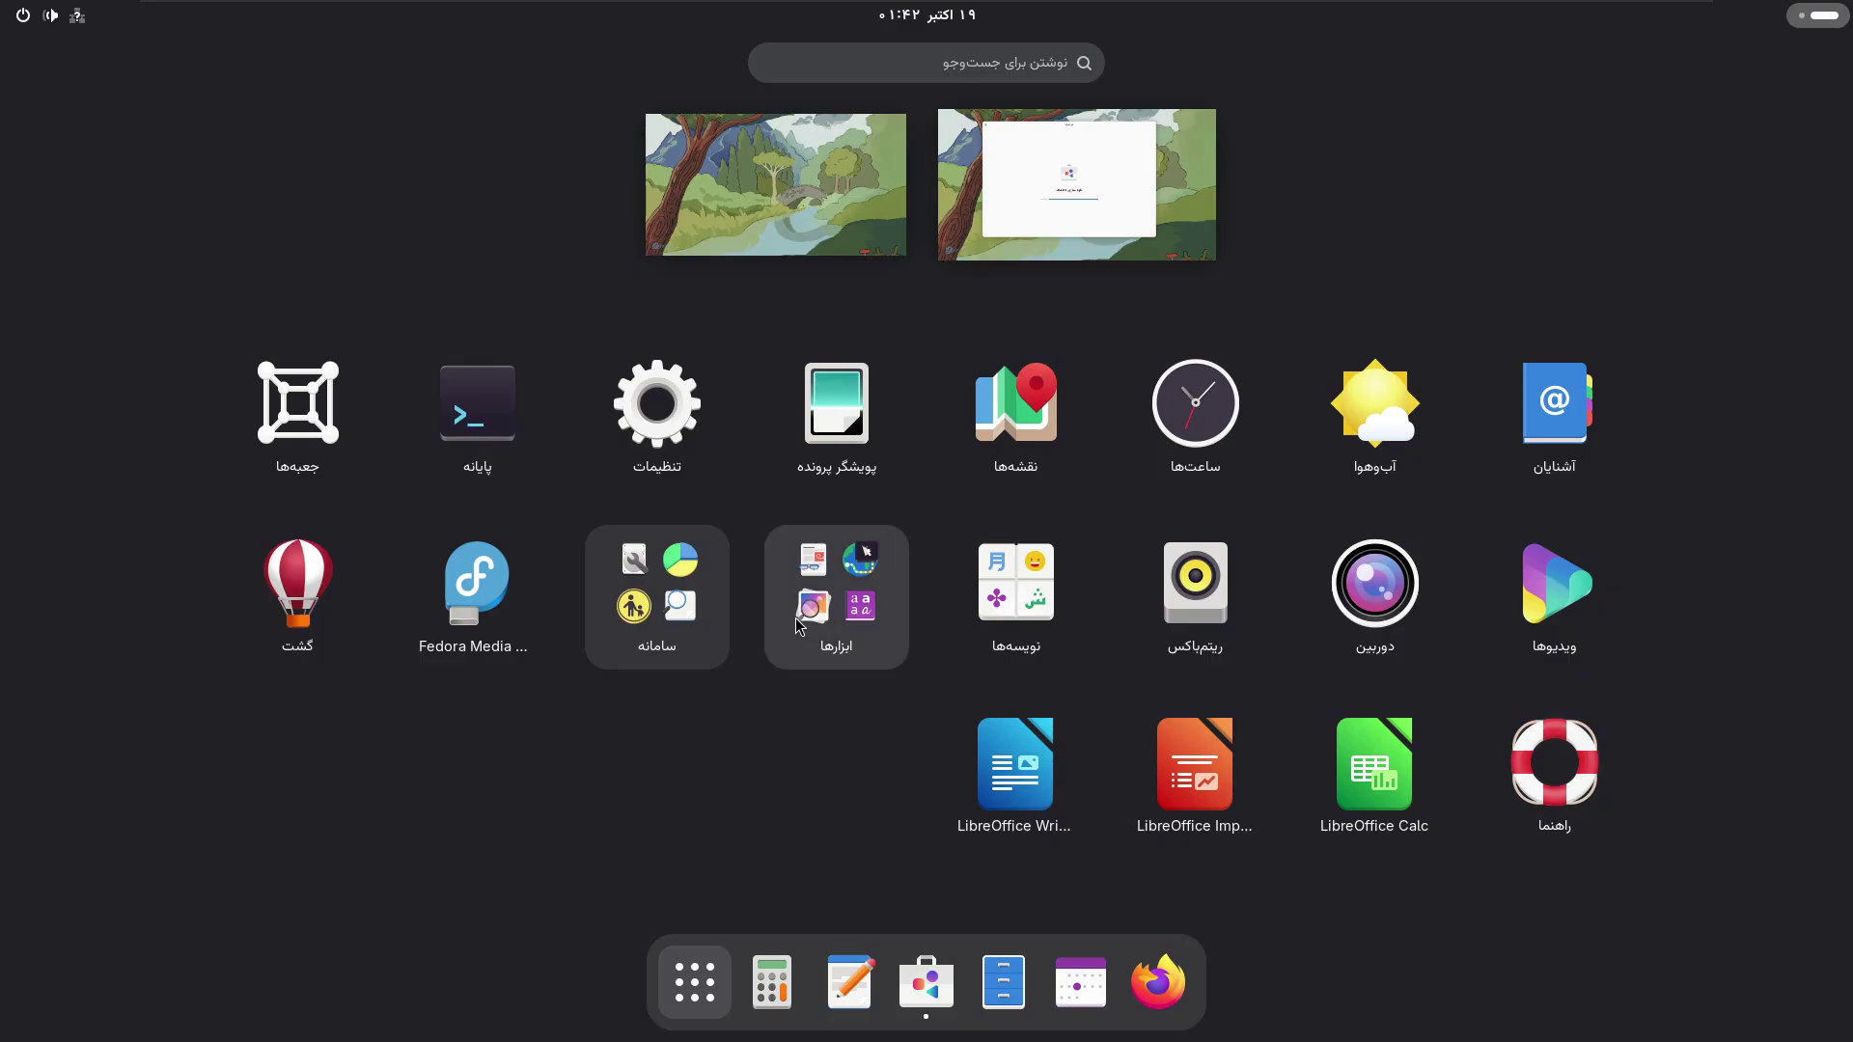
left_click(797, 664)
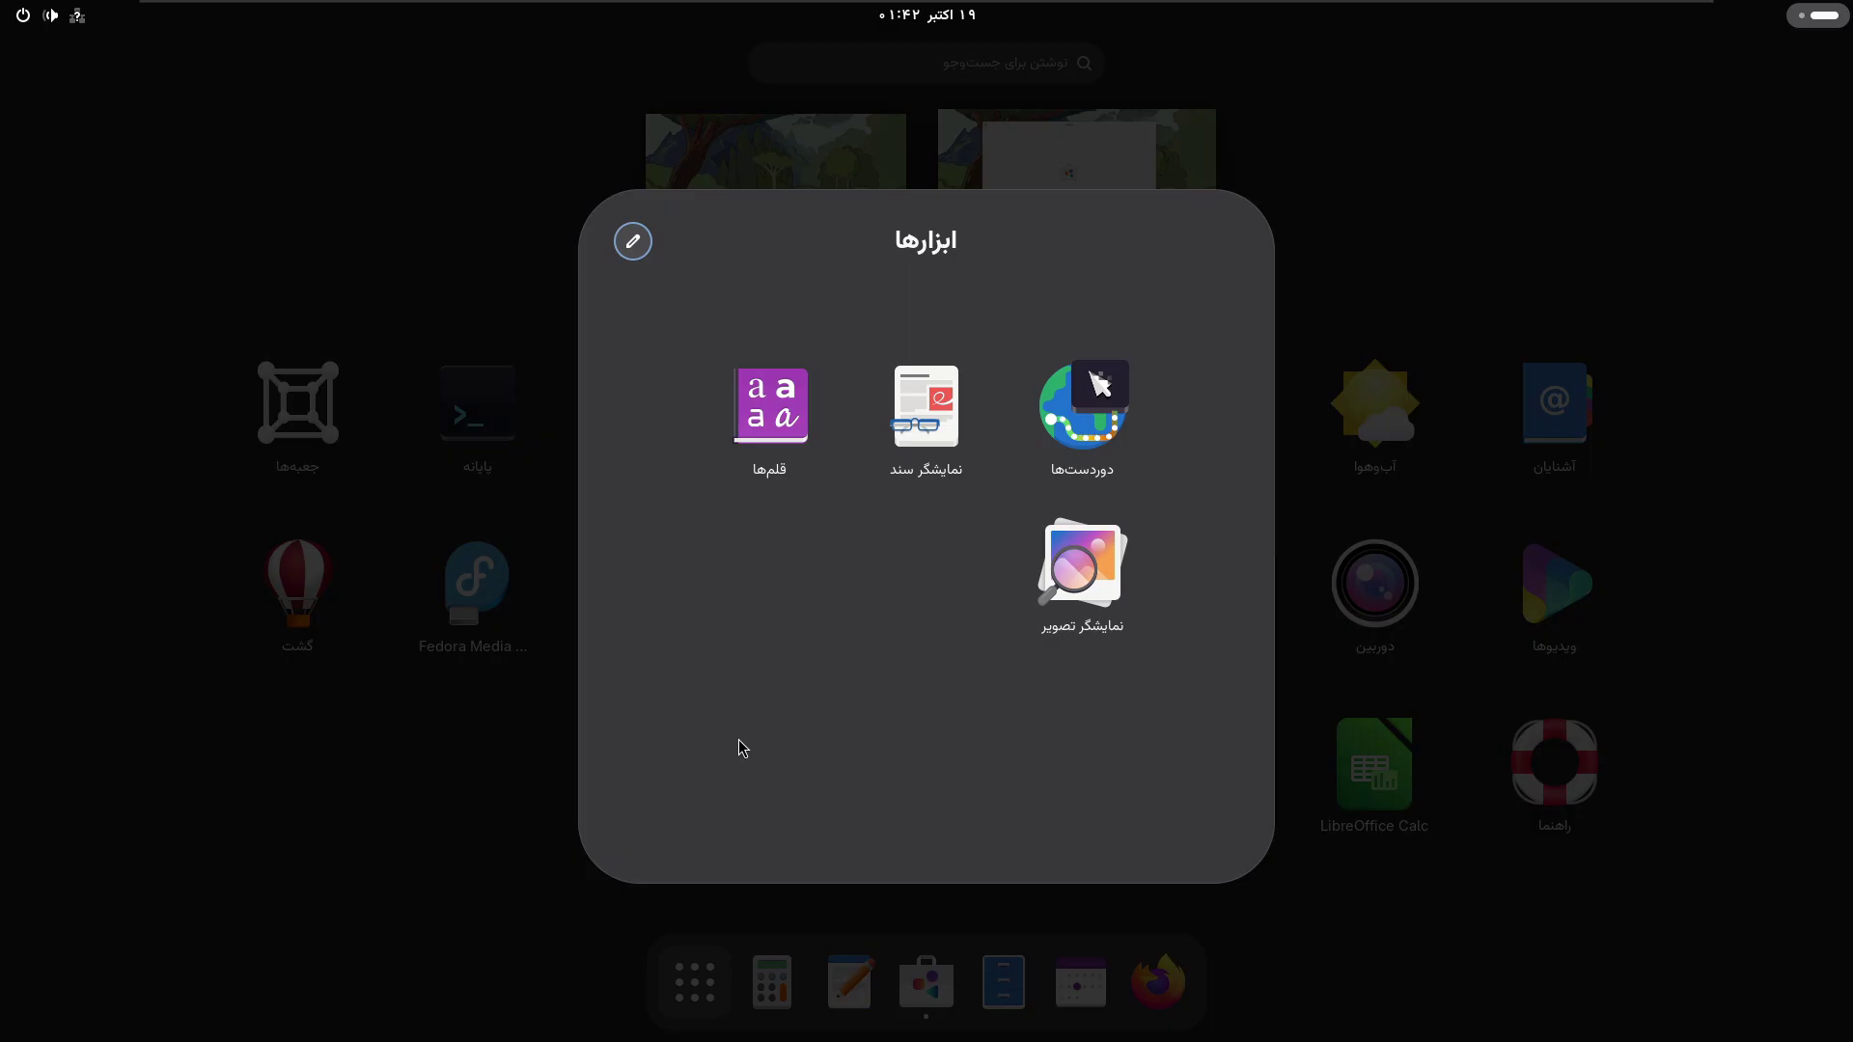
left_click(478, 726)
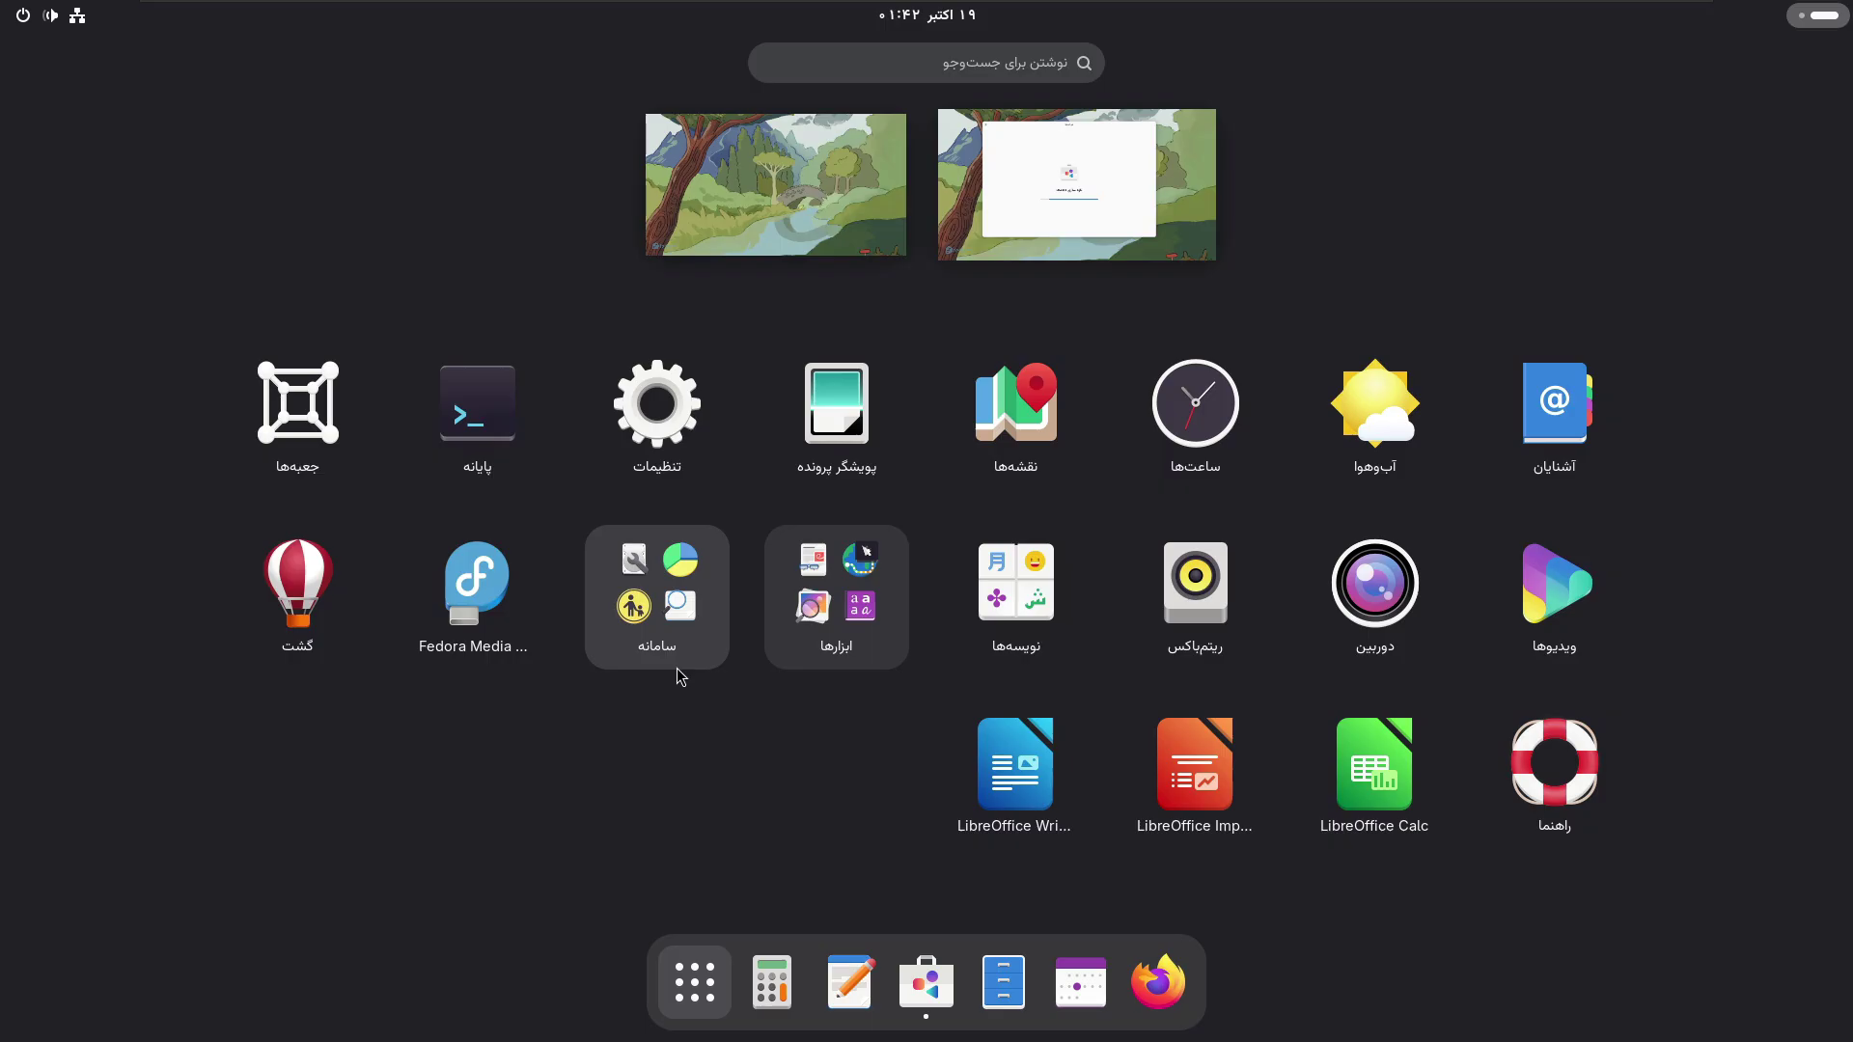
left_click(1071, 196)
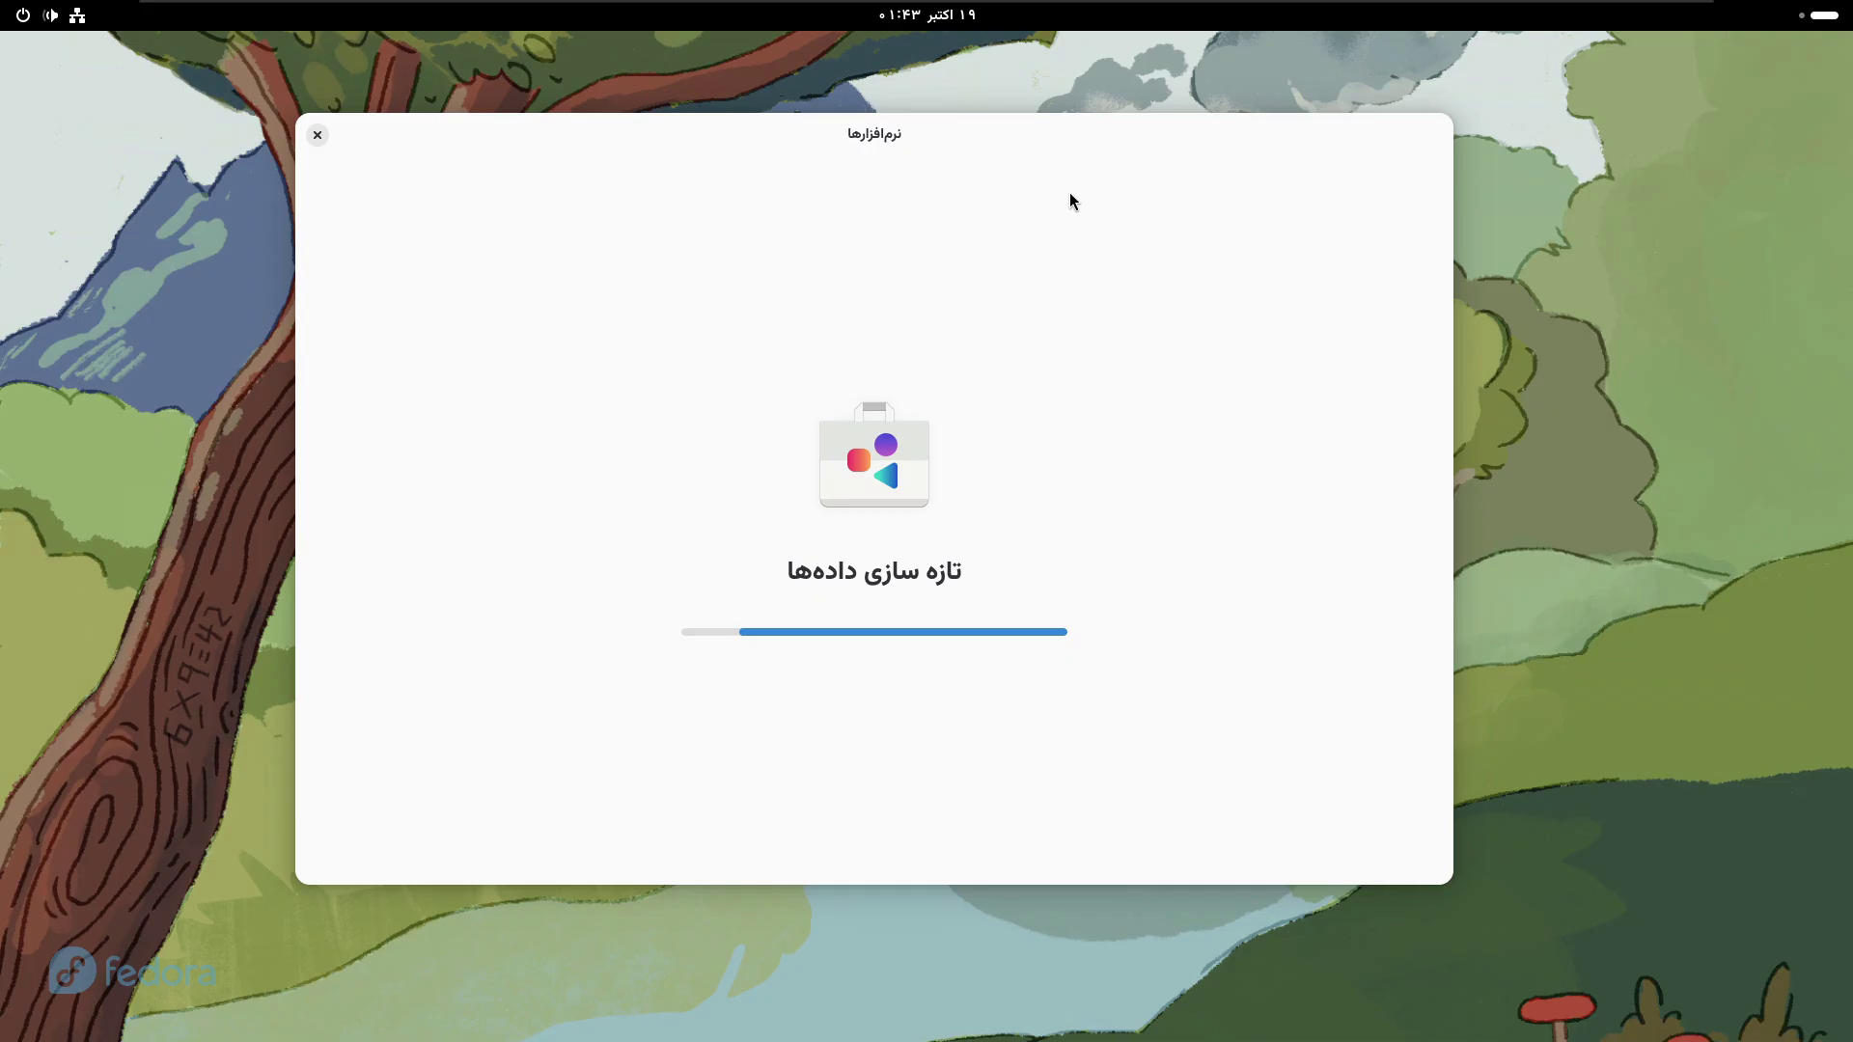
- From the Activities overview, move to the empty left workspace showing only the wallpaper
key("super")
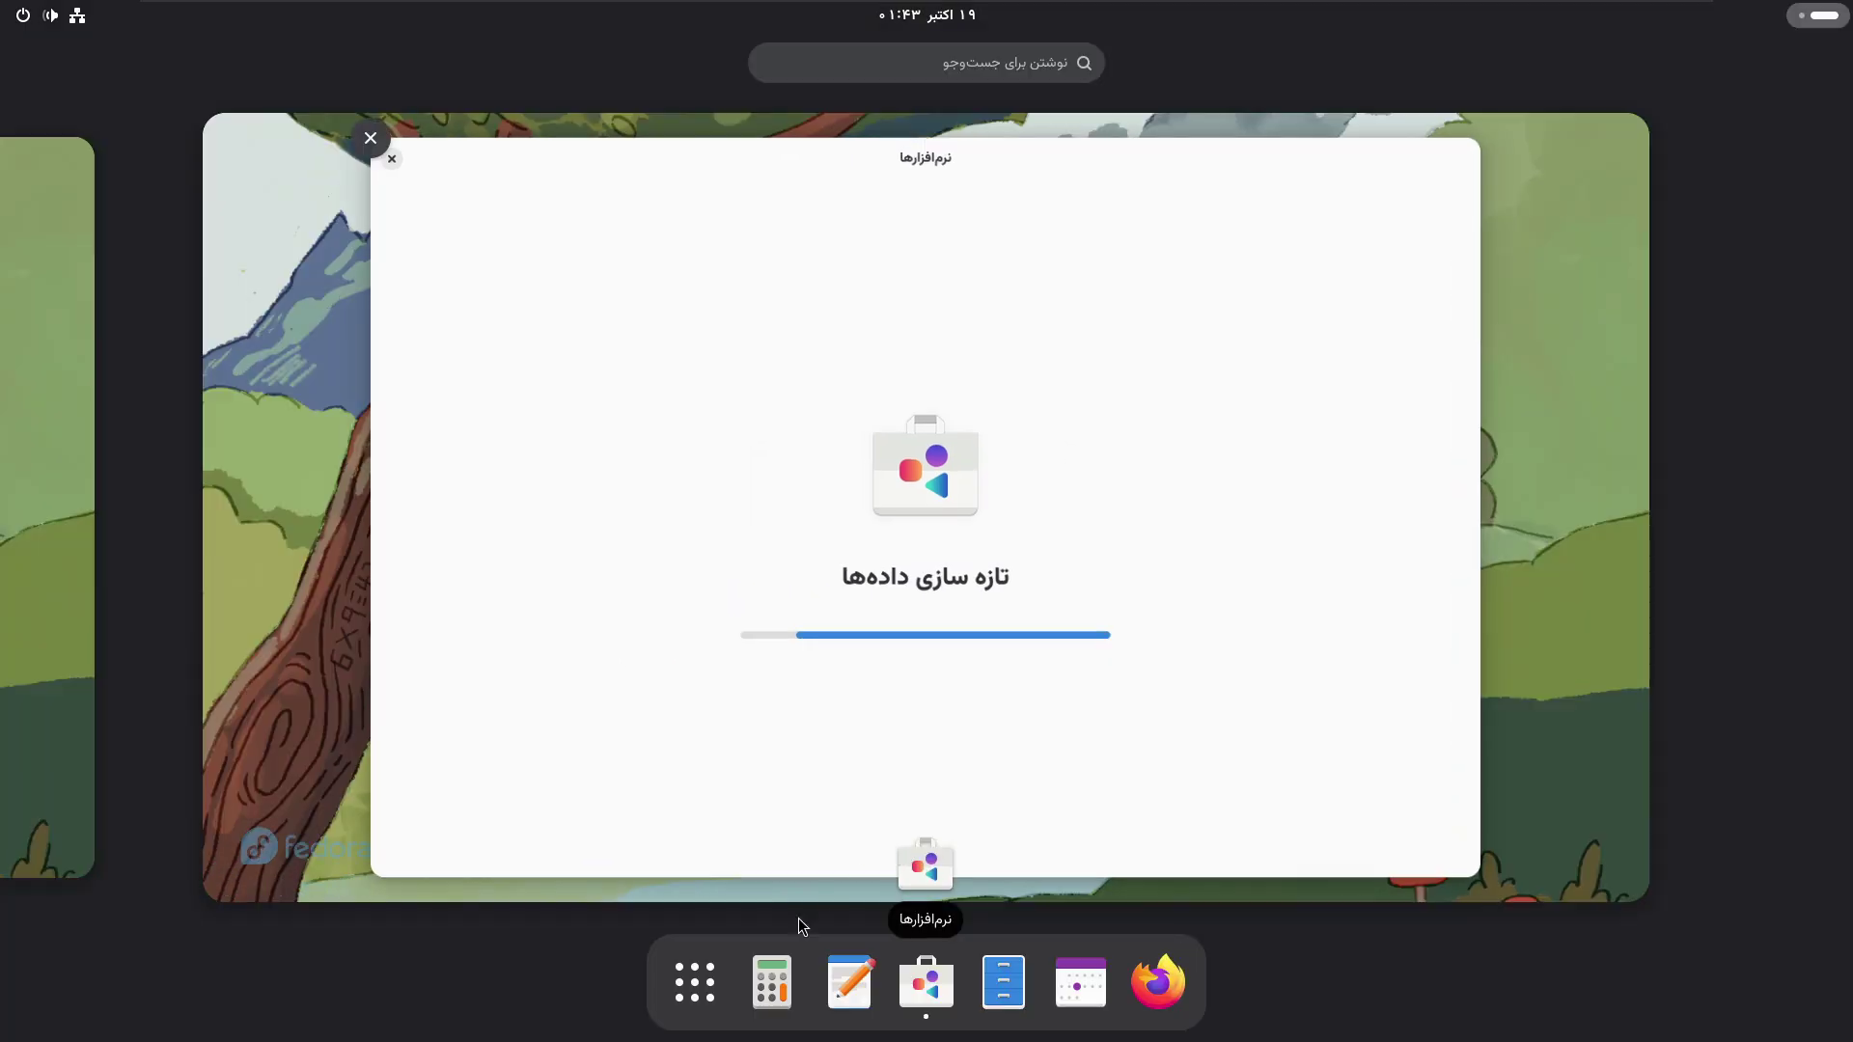
left_click(695, 983)
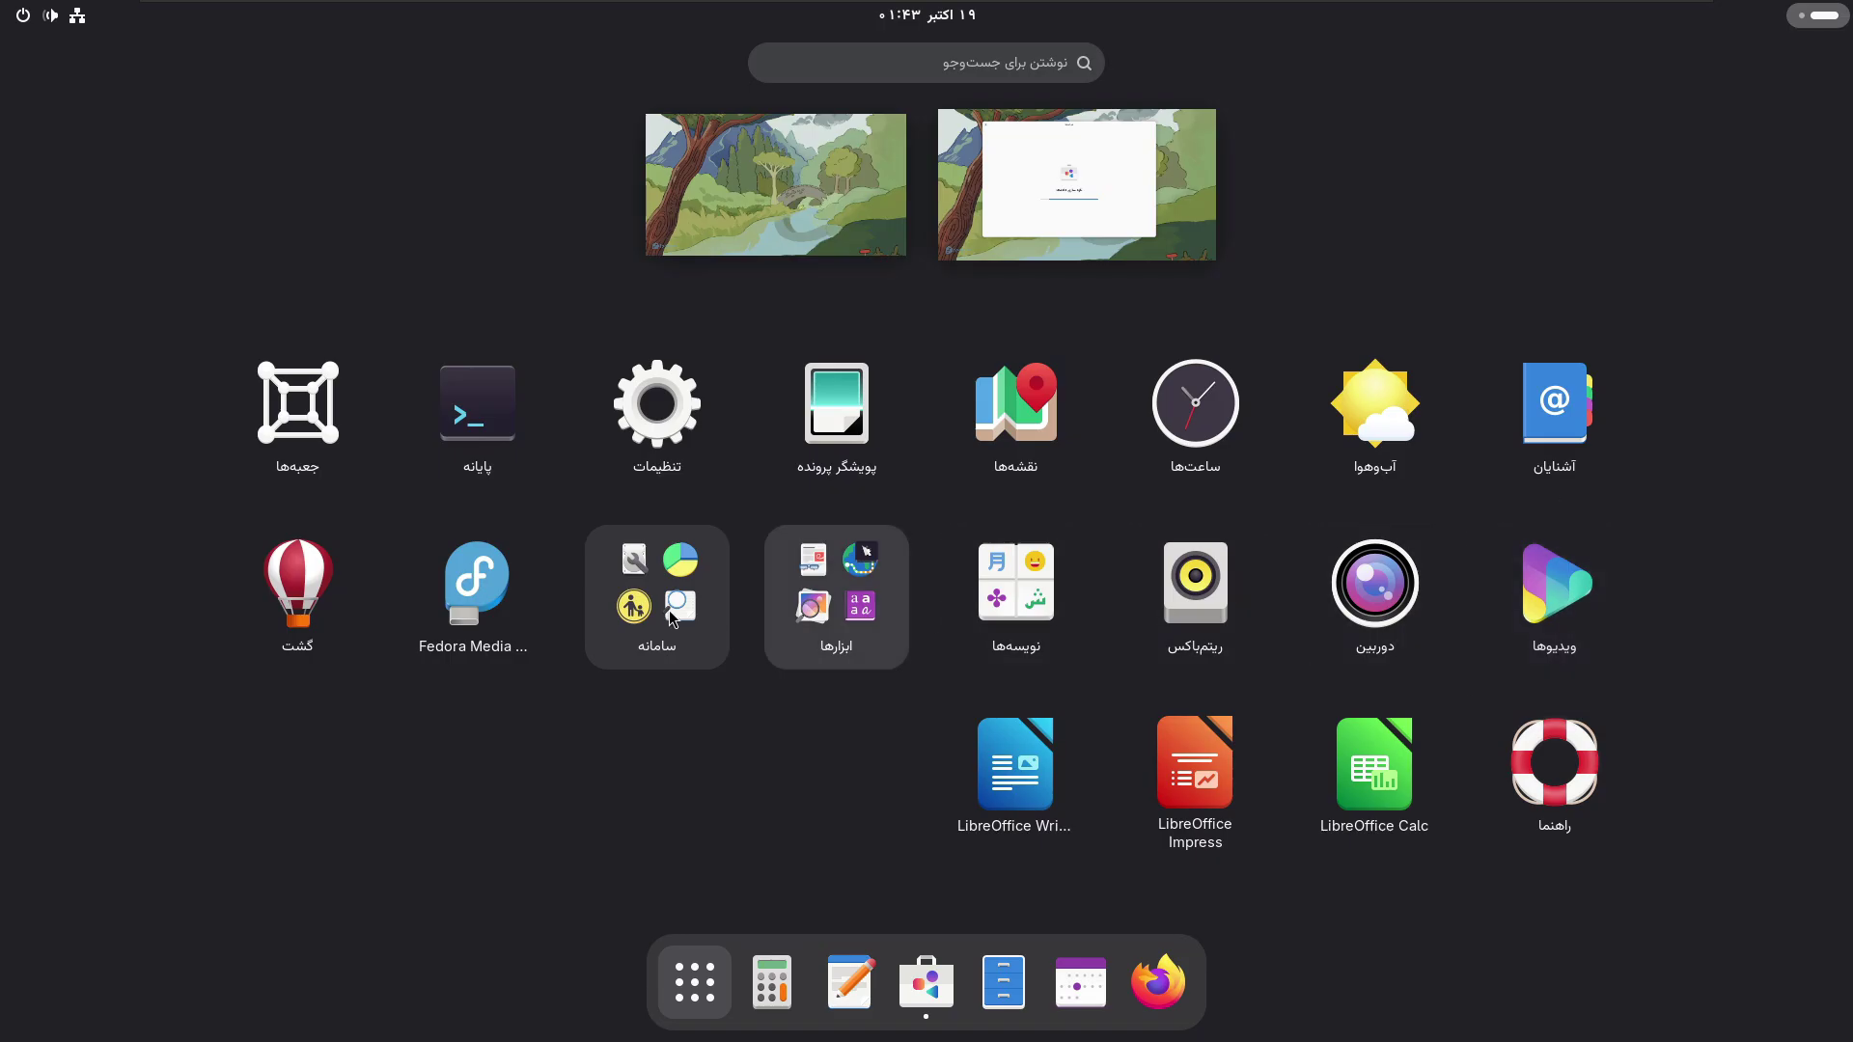
left_click(669, 967)
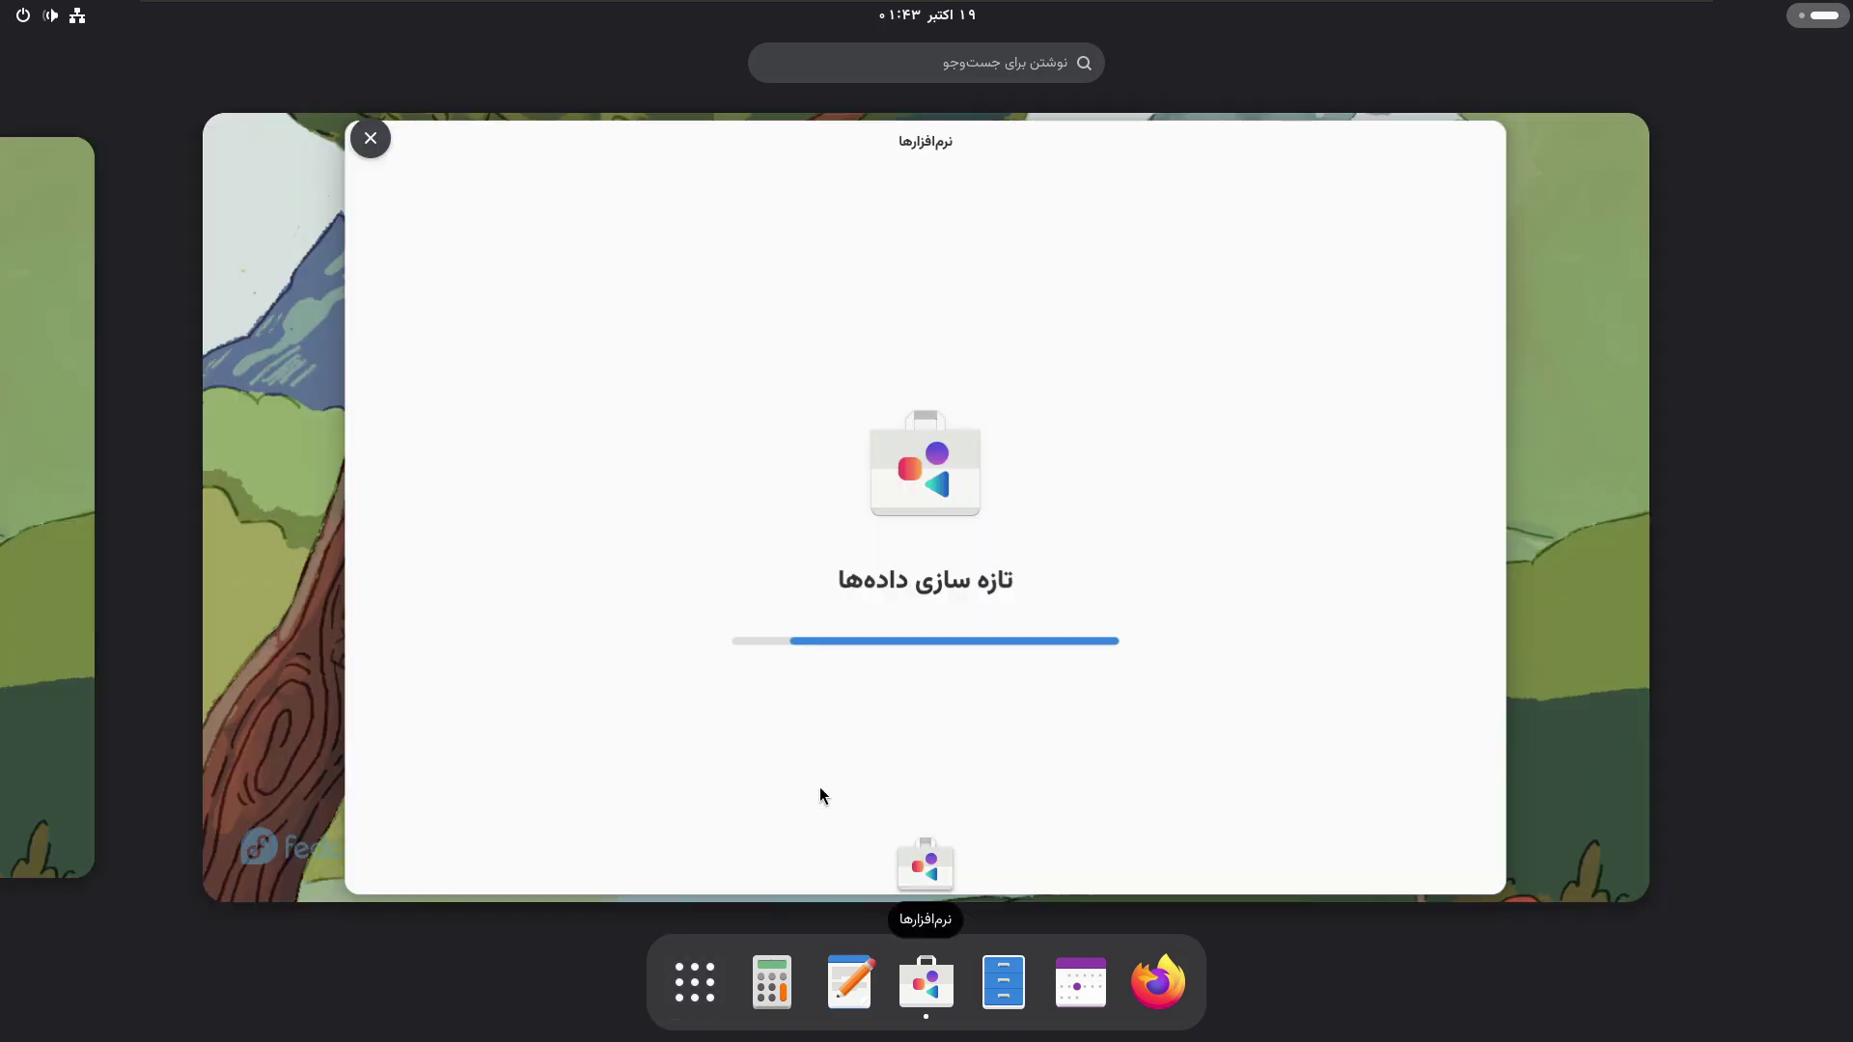
left_click(13, 632)
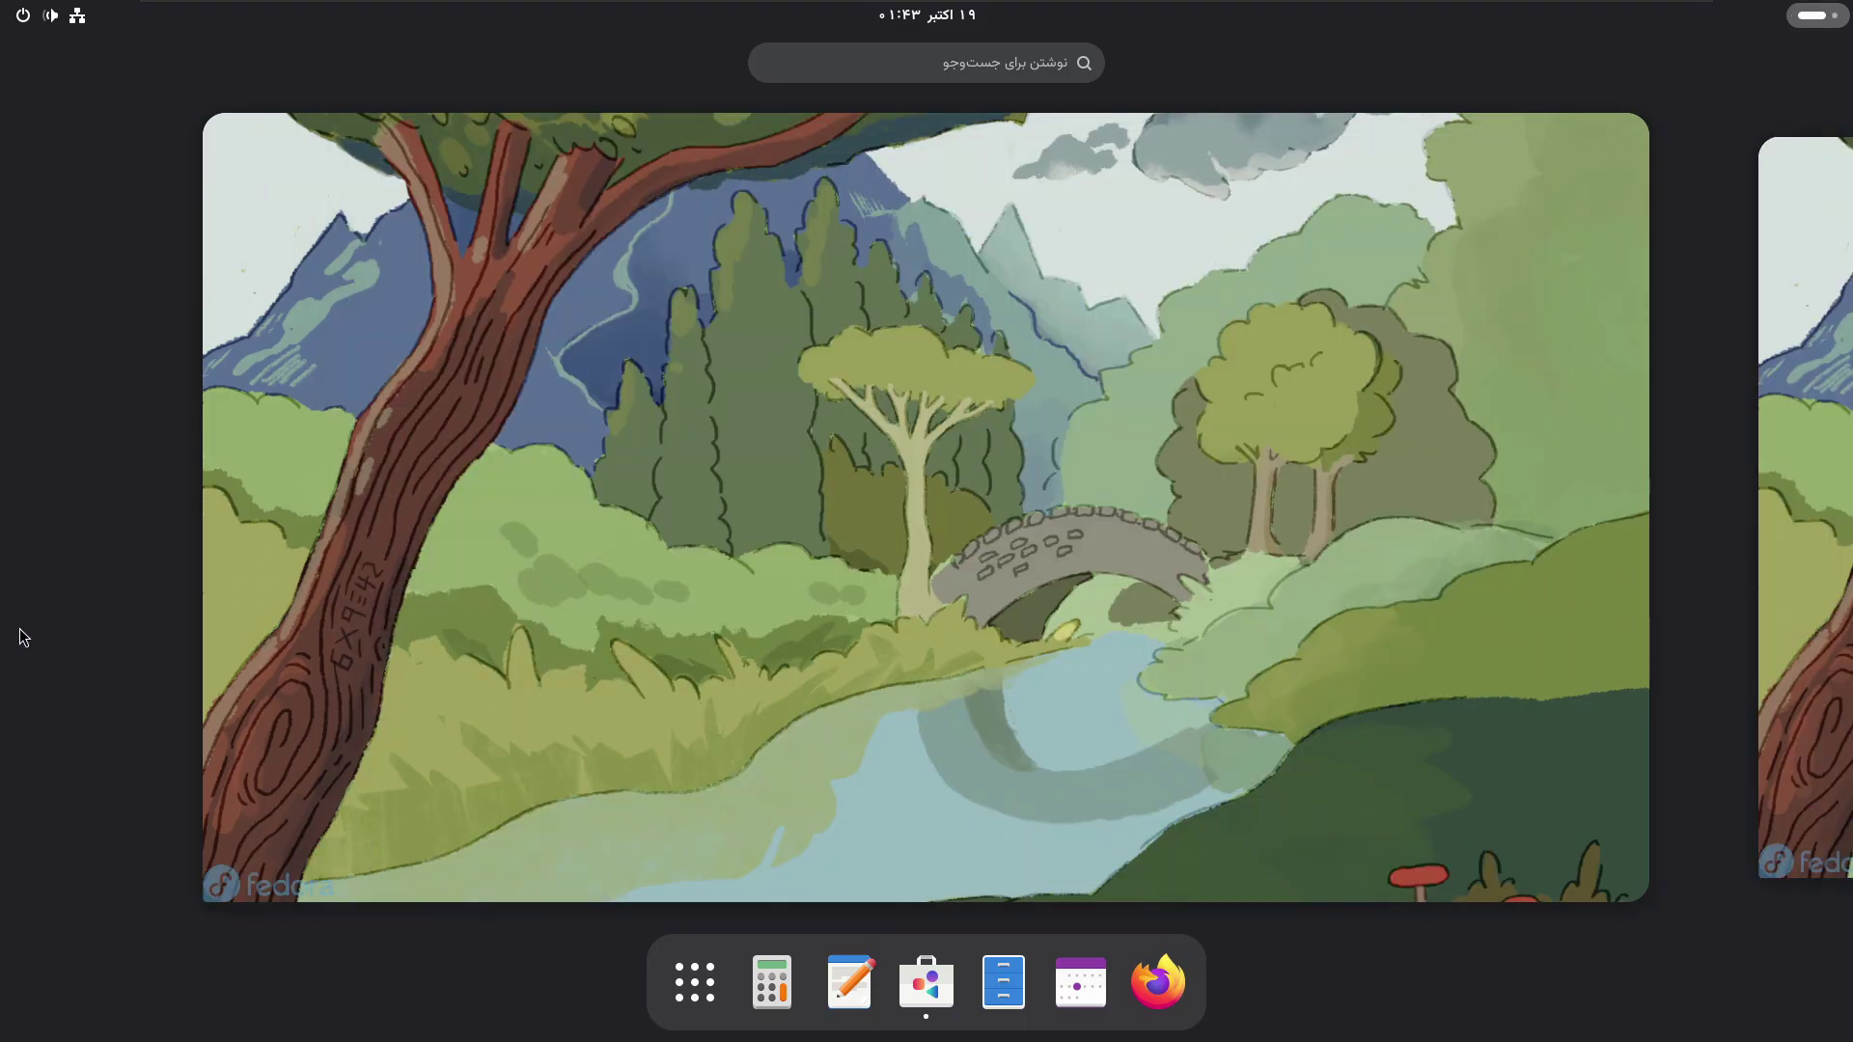
left_click(1096, 633)
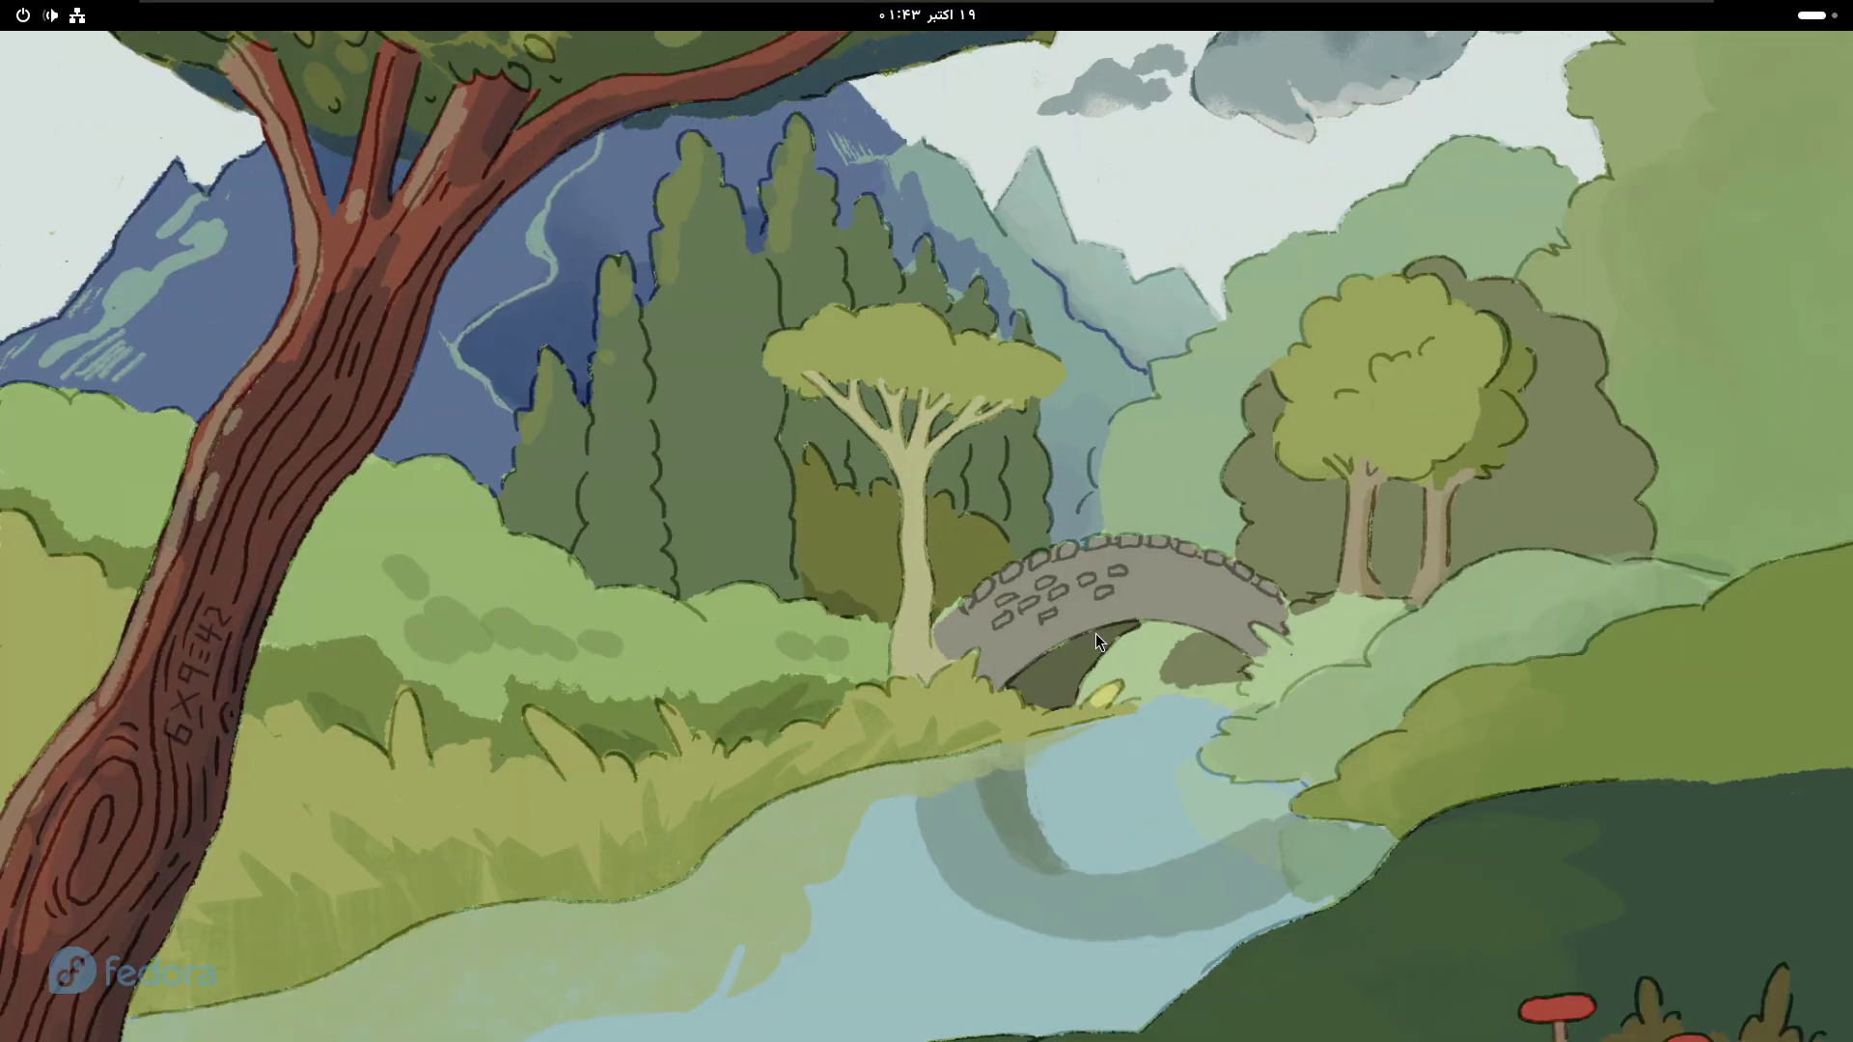